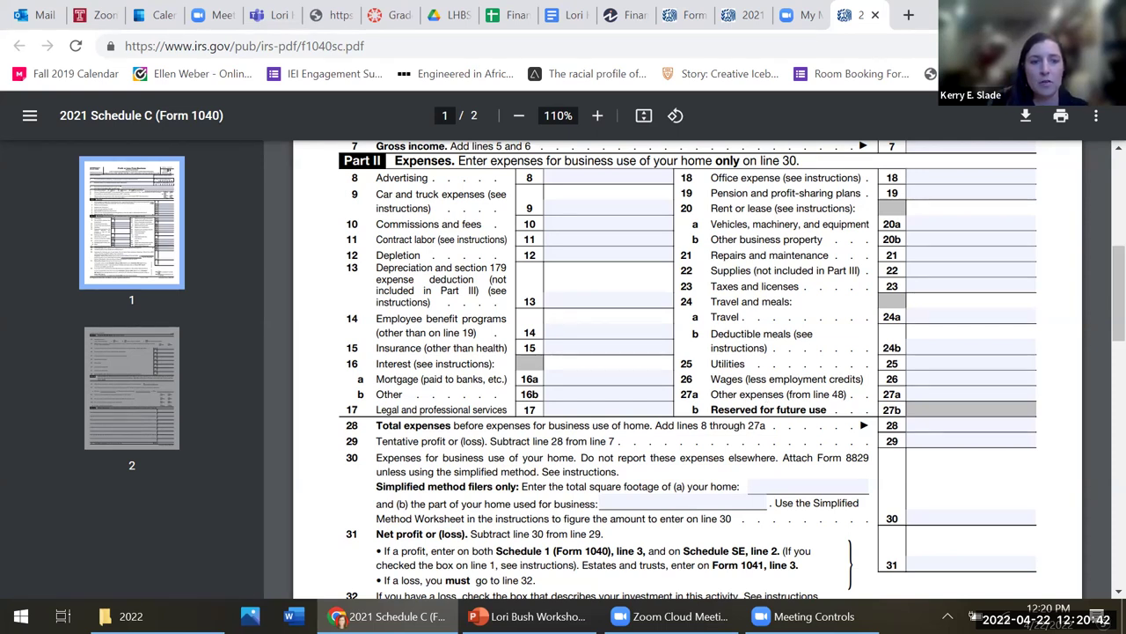
Switch to the 2022 folder in File Explorer and open the workbook "sample financial statements.xlsx".
{"action": "left_click", "coordinate": [123, 616]}
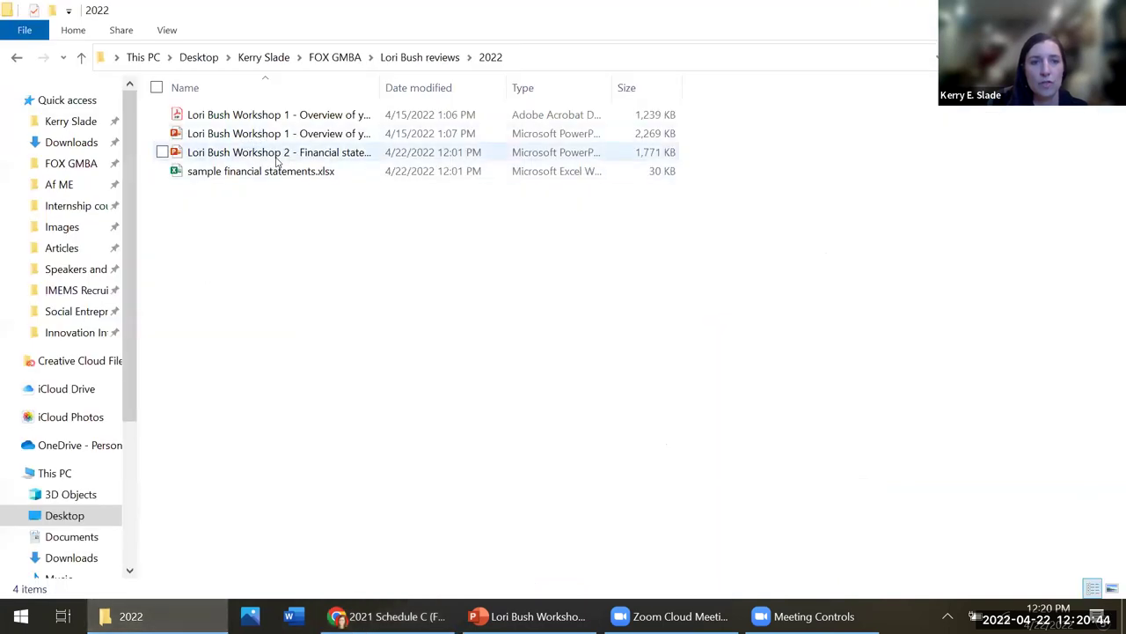
{"action": "double_click", "coordinate": [286, 171]}
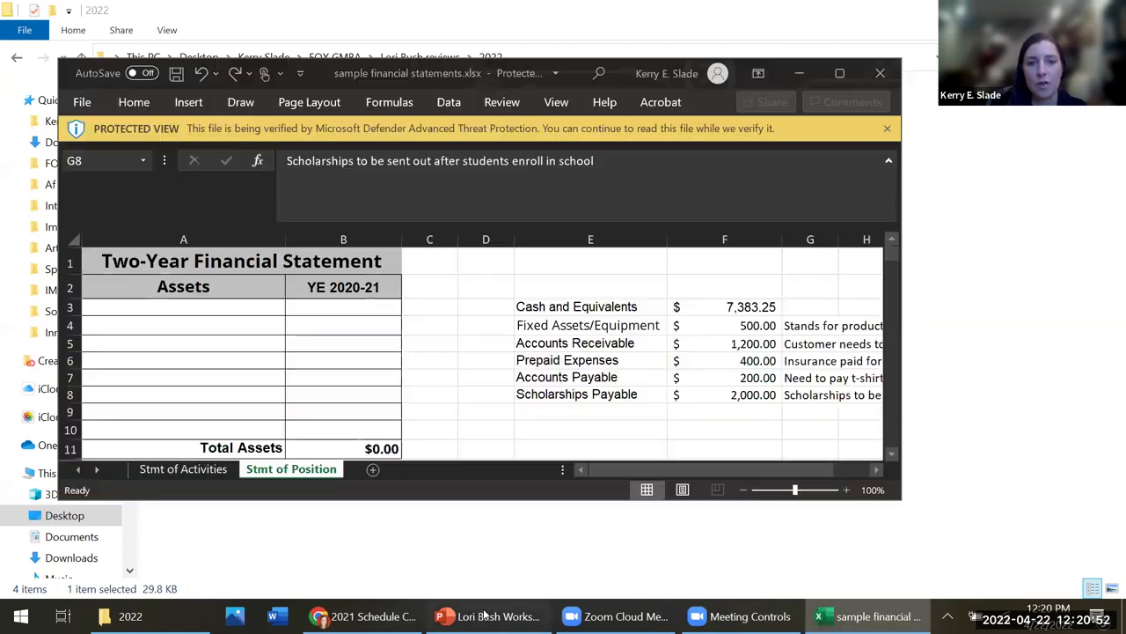
Switch to the PowerPoint presentation, enlarge the Basic Financial Statements slide by shrinking its notes area, and point out "Statement of Activities" by selecting it.
{"action": "left_click", "coordinate": [486, 616]}
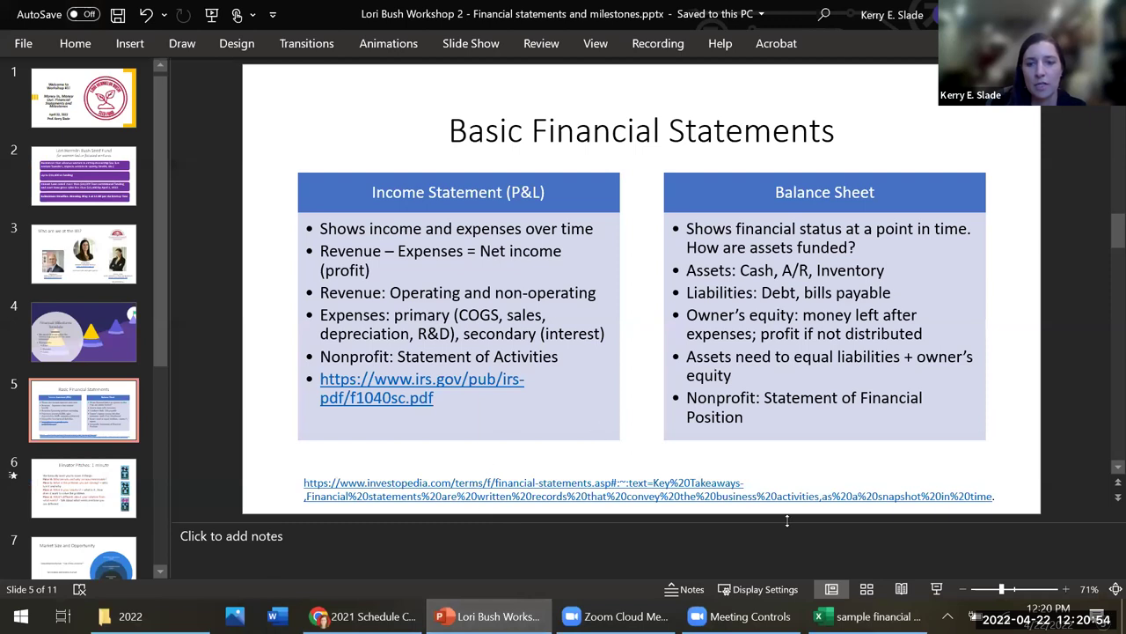
{"action": "left_click_drag", "start_coordinate": [788, 520], "coordinate": [884, 572]}
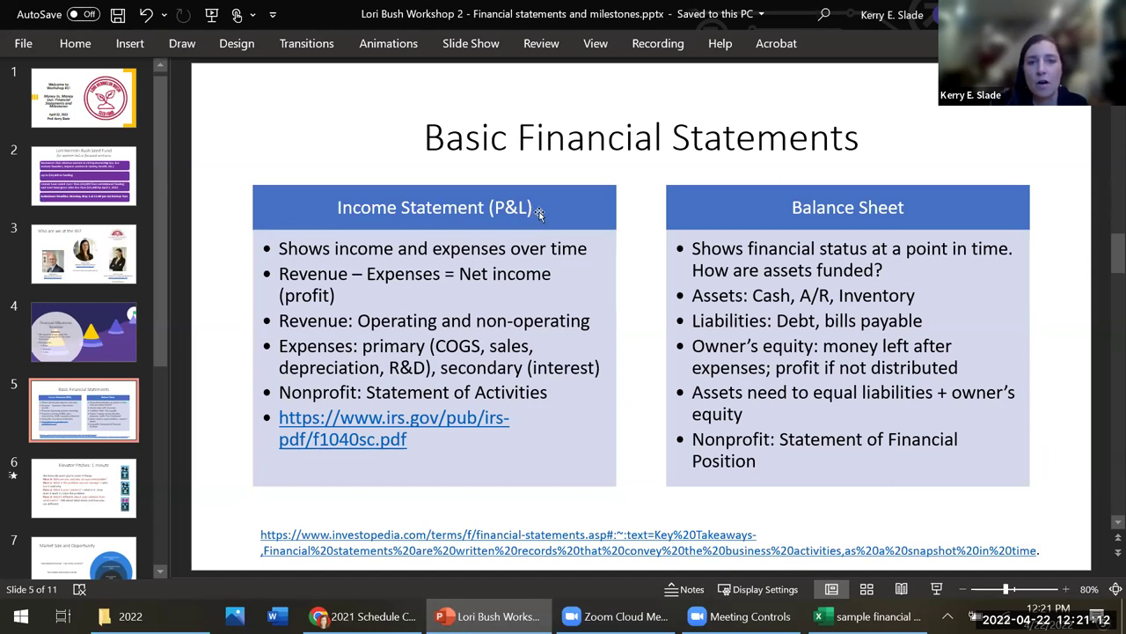
{"action": "left_click_drag", "start_coordinate": [540, 393], "coordinate": [411, 390]}
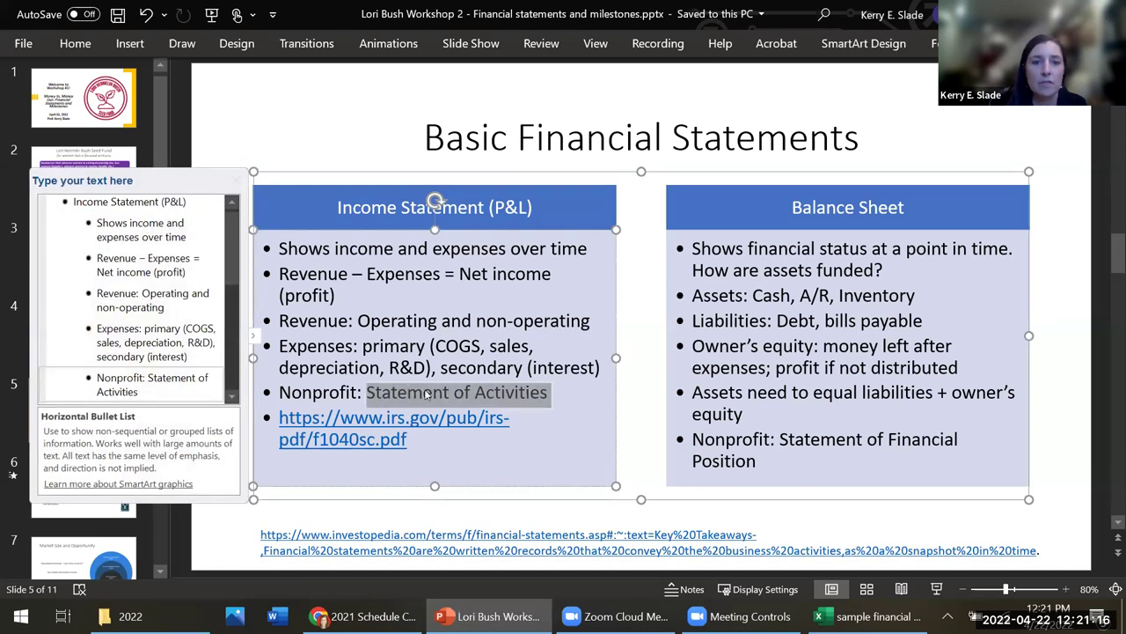
{"action": "left_click", "coordinate": [564, 401]}
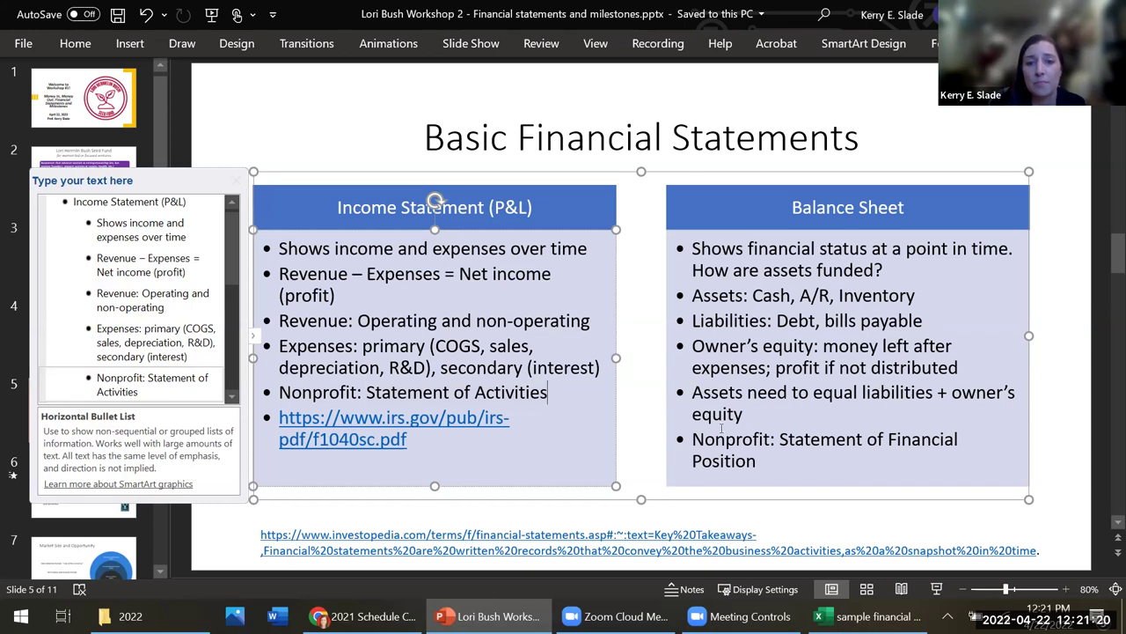
Switch back to the sample financial statements workbook in Excel, enable editing and maximize its window.
{"action": "left_click", "coordinate": [886, 616]}
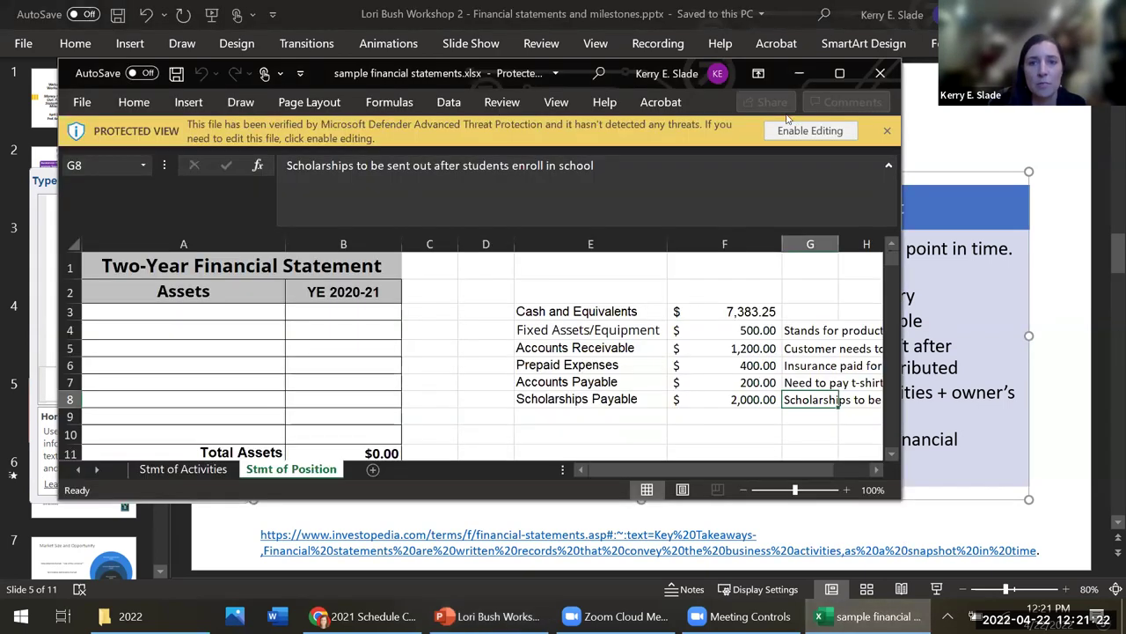
{"action": "left_click", "coordinate": [834, 82]}
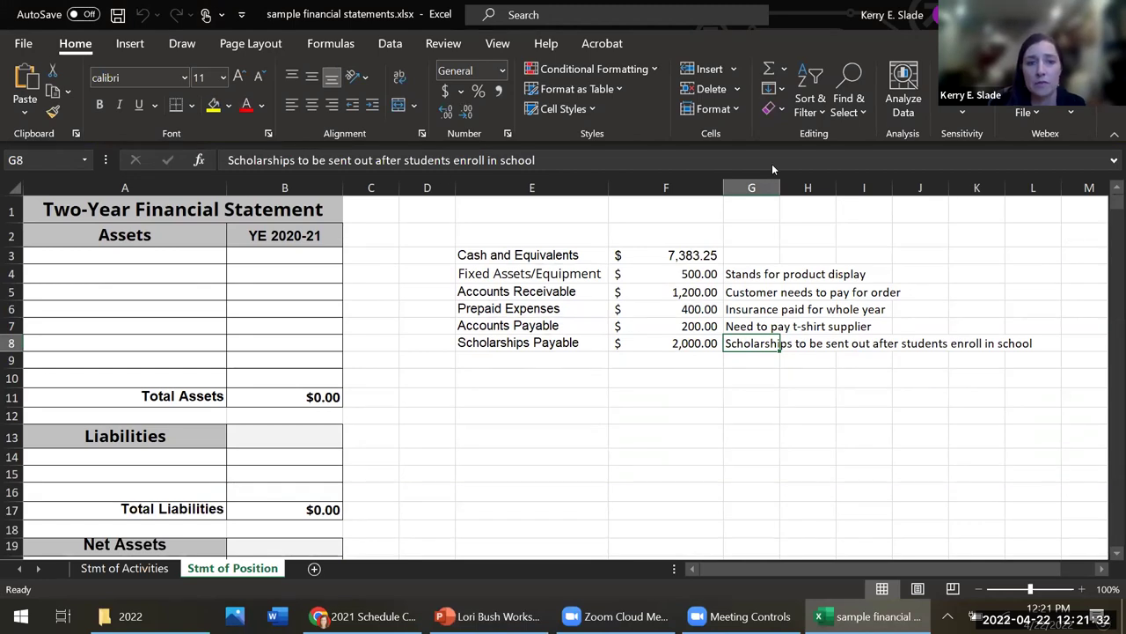
On the Stmt of Activities sheet, enter "Income statement" in cell D1 beside the nonprofit title.
{"action": "key", "text": "ctrl+Page_Up"}
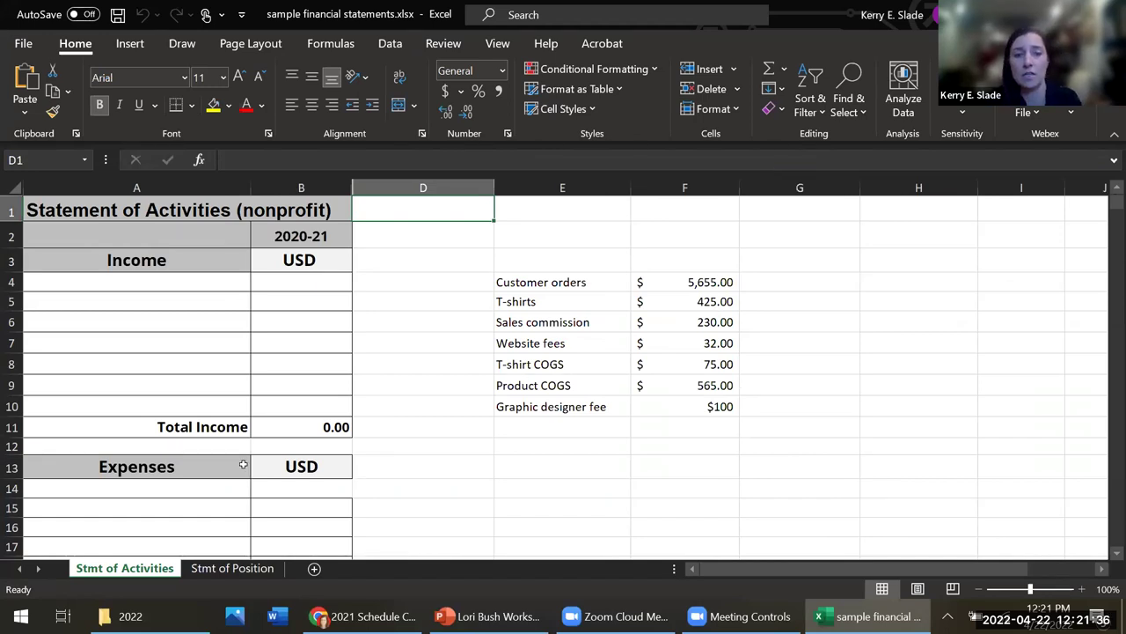
{"action": "type", "text": "Income statement"}
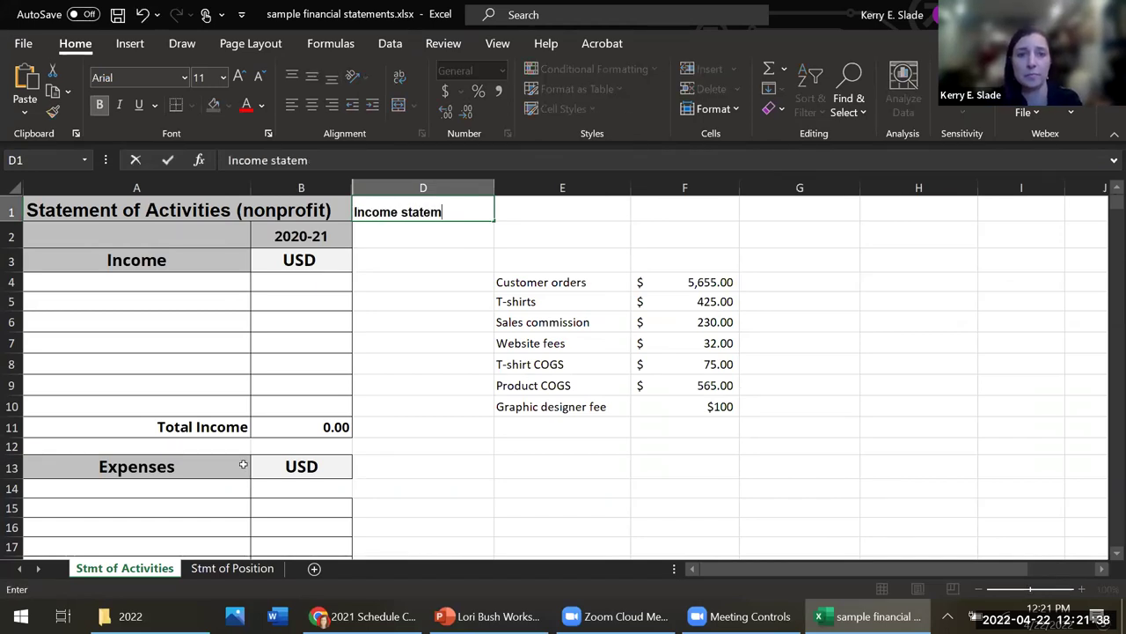
{"action": "key", "text": "Return"}
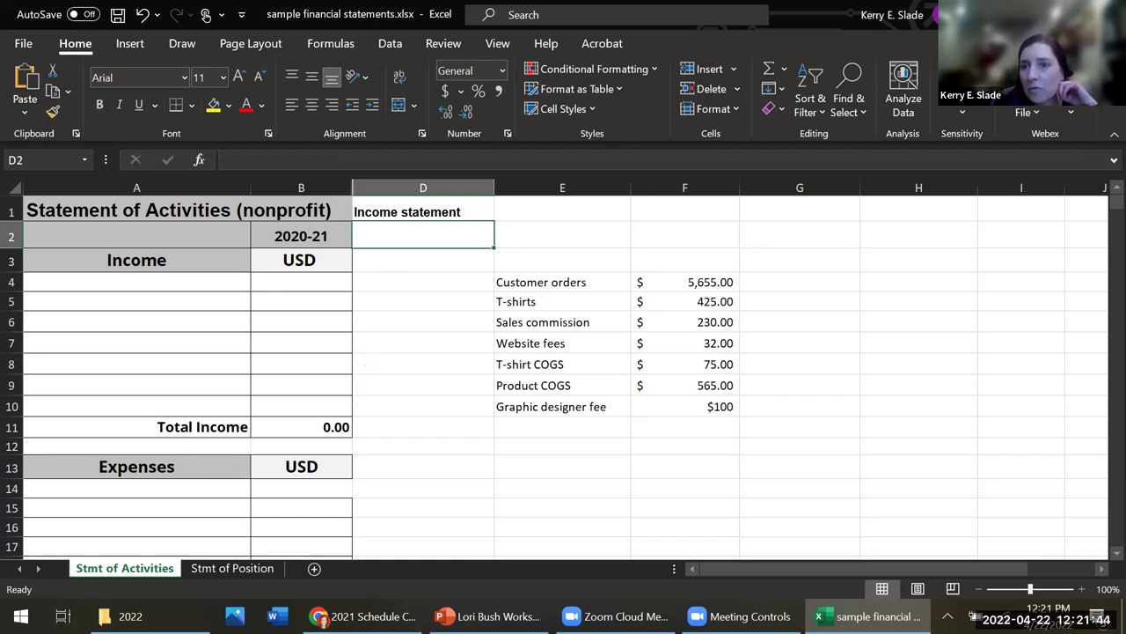
Collapse the ribbon and inspect the Net Income formula in B25 below the expenses section.
{"action": "left_click", "coordinate": [1112, 138]}
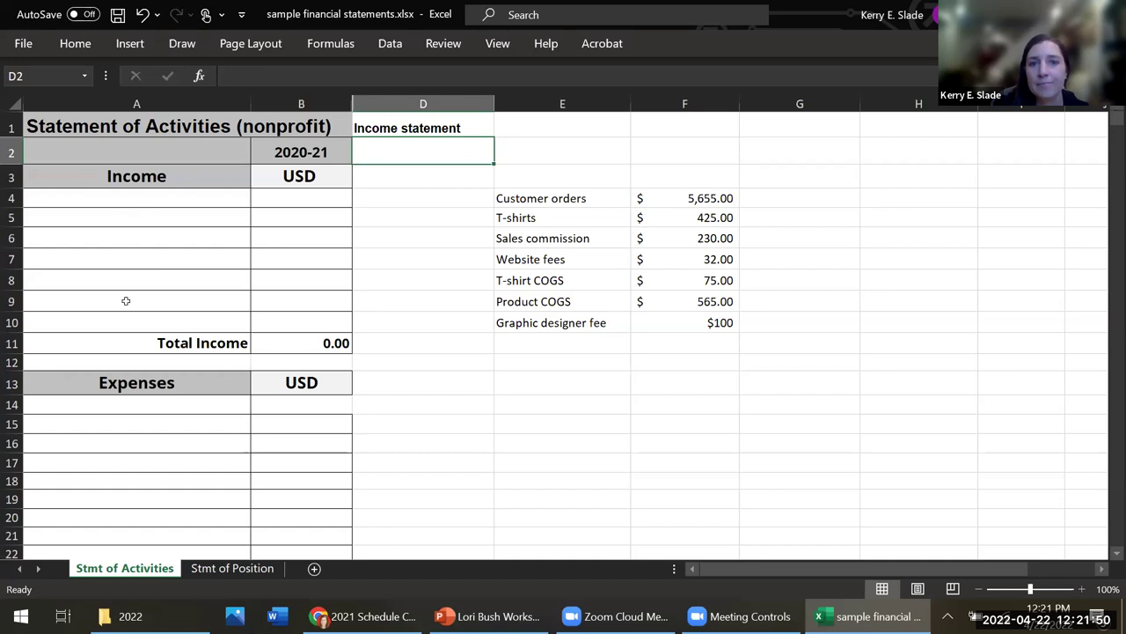
{"action": "scroll", "coordinate": [126, 290], "scroll_direction": "down", "scroll_amount": 2}
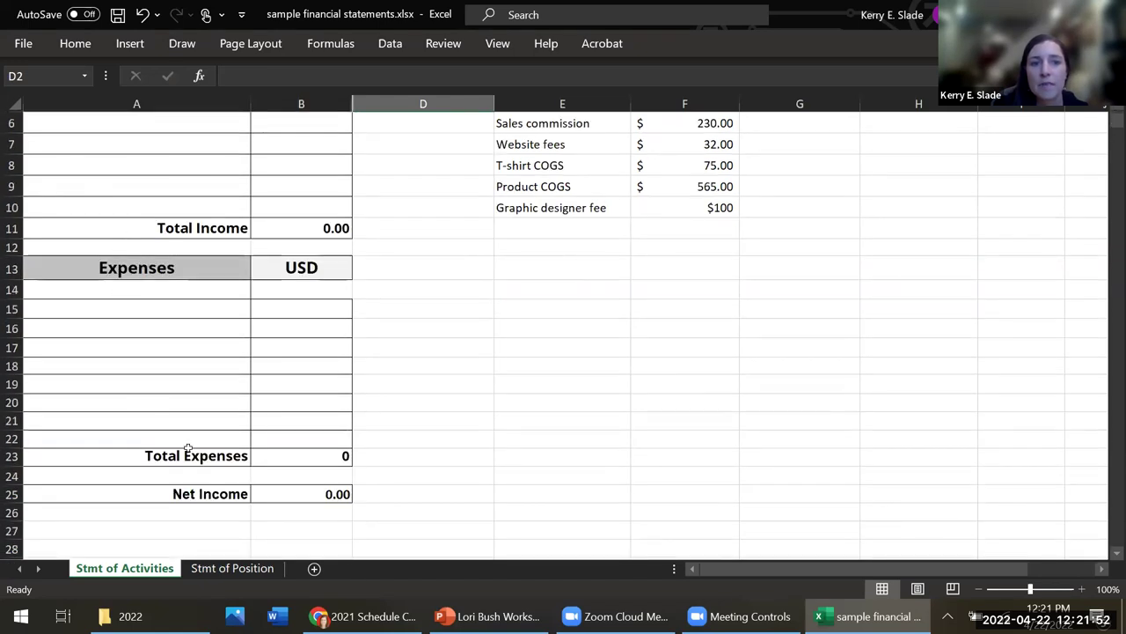
{"action": "left_click", "coordinate": [293, 493]}
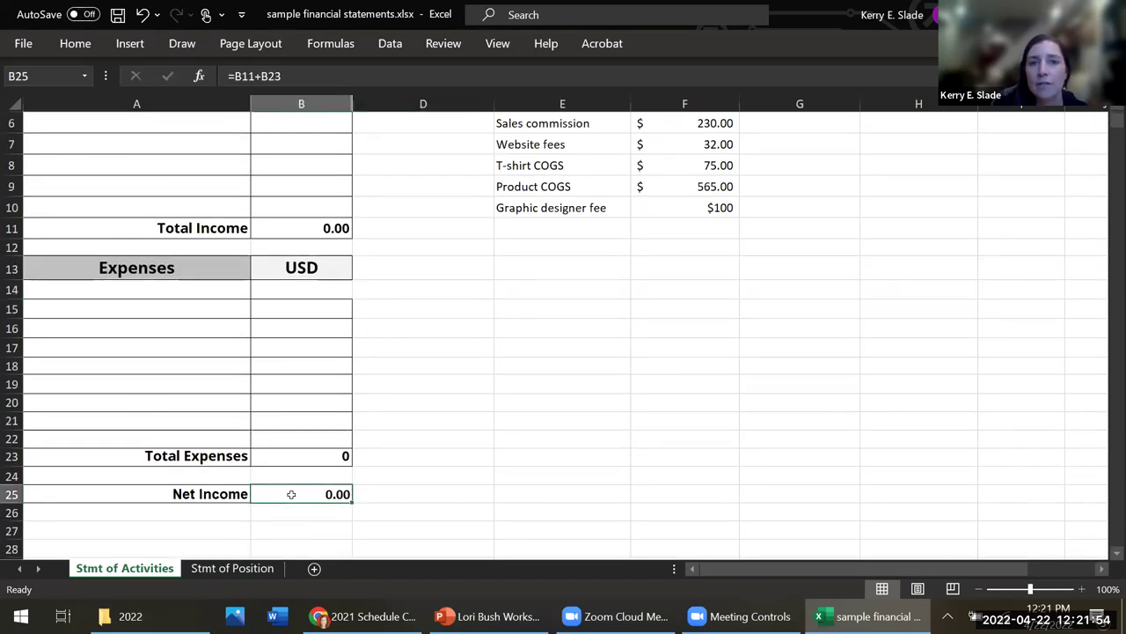
{"action": "scroll", "coordinate": [446, 417], "scroll_direction": "up", "scroll_amount": 2}
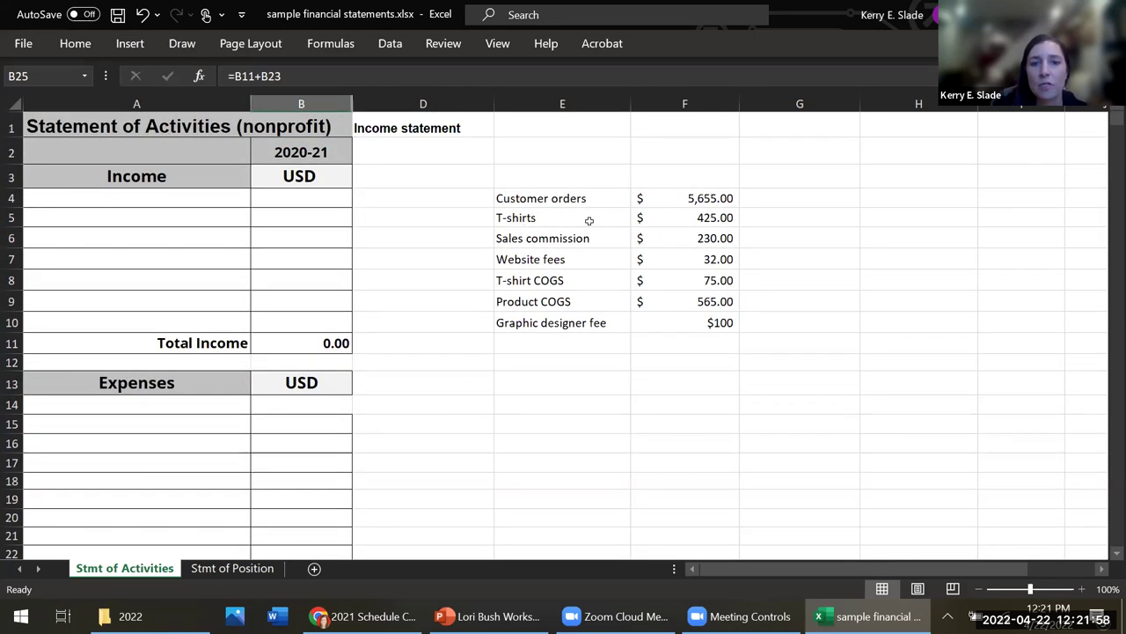
Increase the font size of the sample item list in E4:F10 to 14 and widen column E to fit its labels.
{"action": "left_click_drag", "start_coordinate": [575, 197], "coordinate": [678, 321]}
{"action": "left_click", "coordinate": [435, 229]}
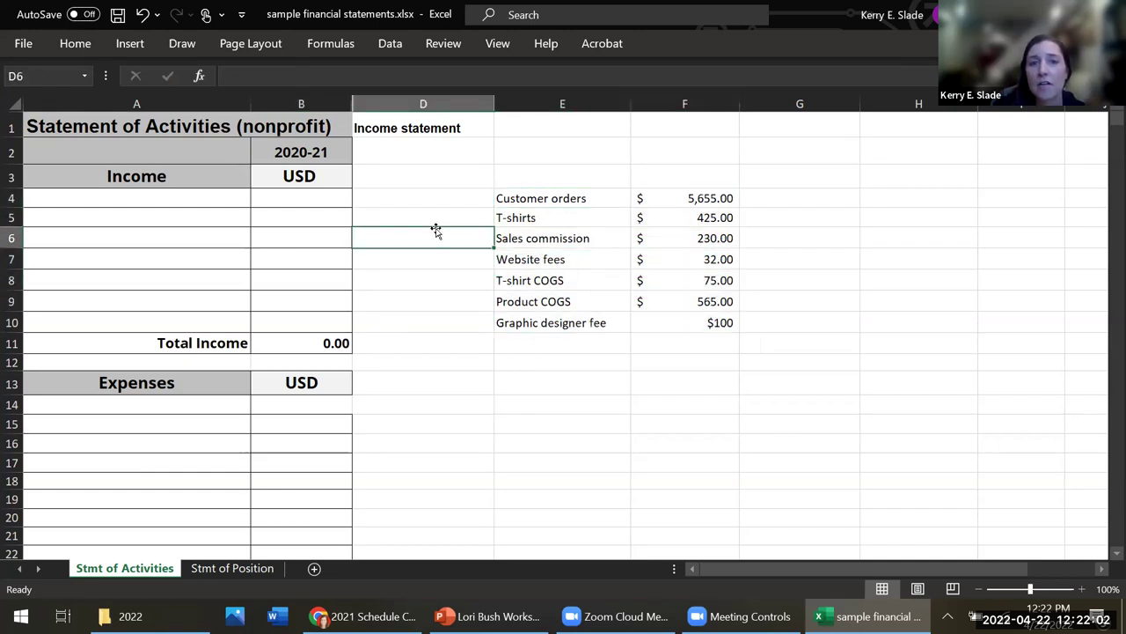
{"action": "left_click_drag", "start_coordinate": [512, 198], "coordinate": [680, 324]}
{"action": "left_click", "coordinate": [75, 44]}
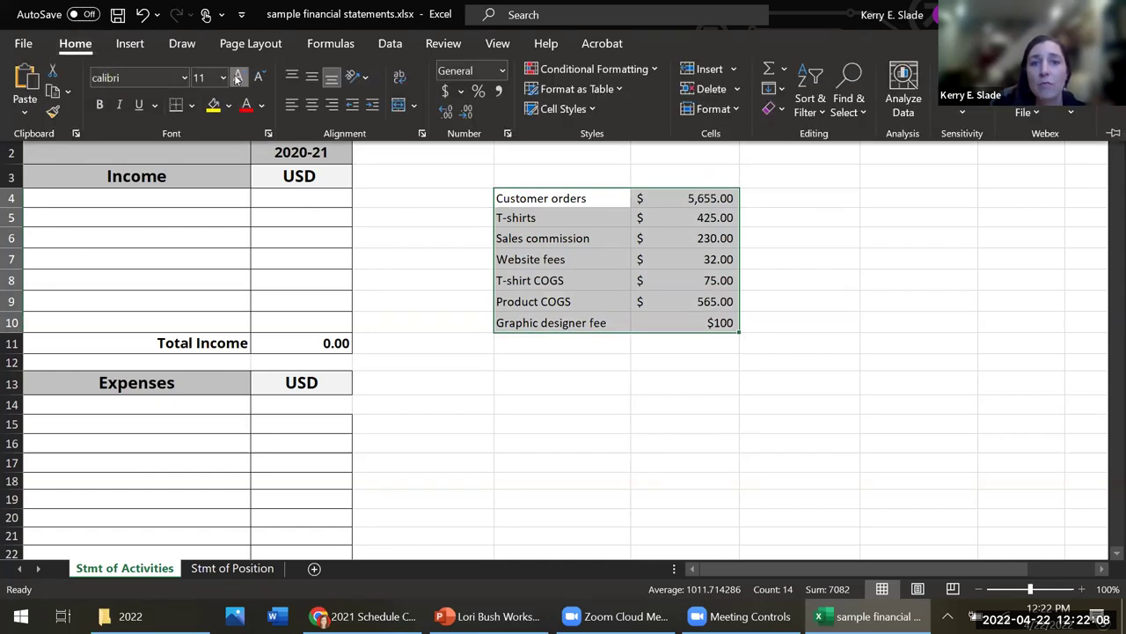
{"action": "left_click", "coordinate": [238, 77]}
{"action": "left_click", "coordinate": [238, 76]}
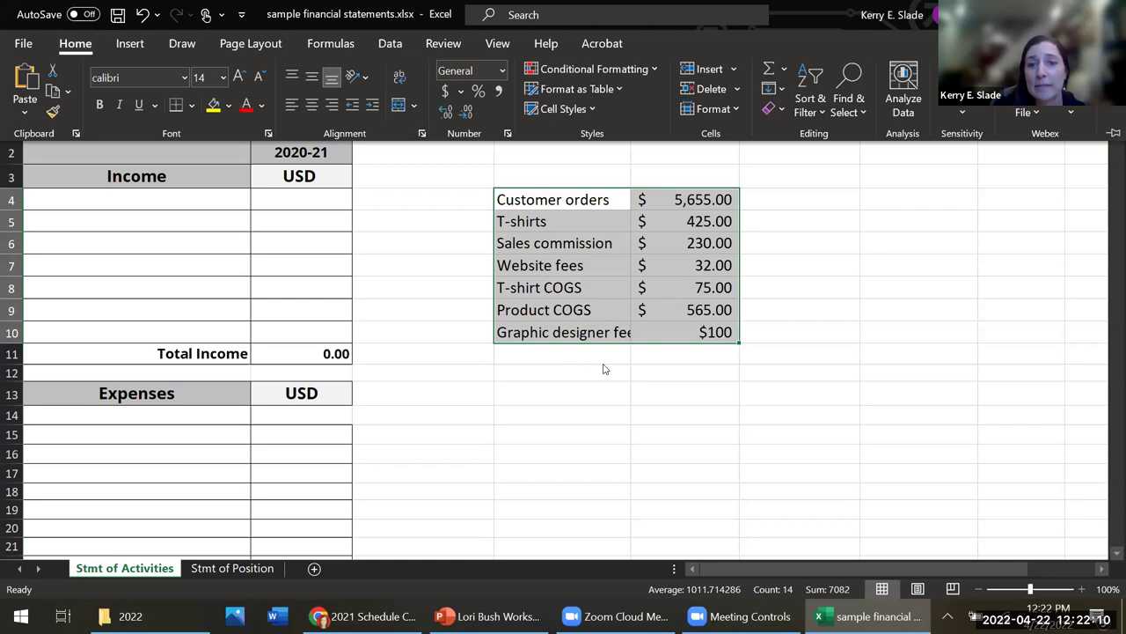
{"action": "left_click", "coordinate": [635, 154]}
{"action": "left_click_drag", "start_coordinate": [631, 105], "coordinate": [662, 106]}
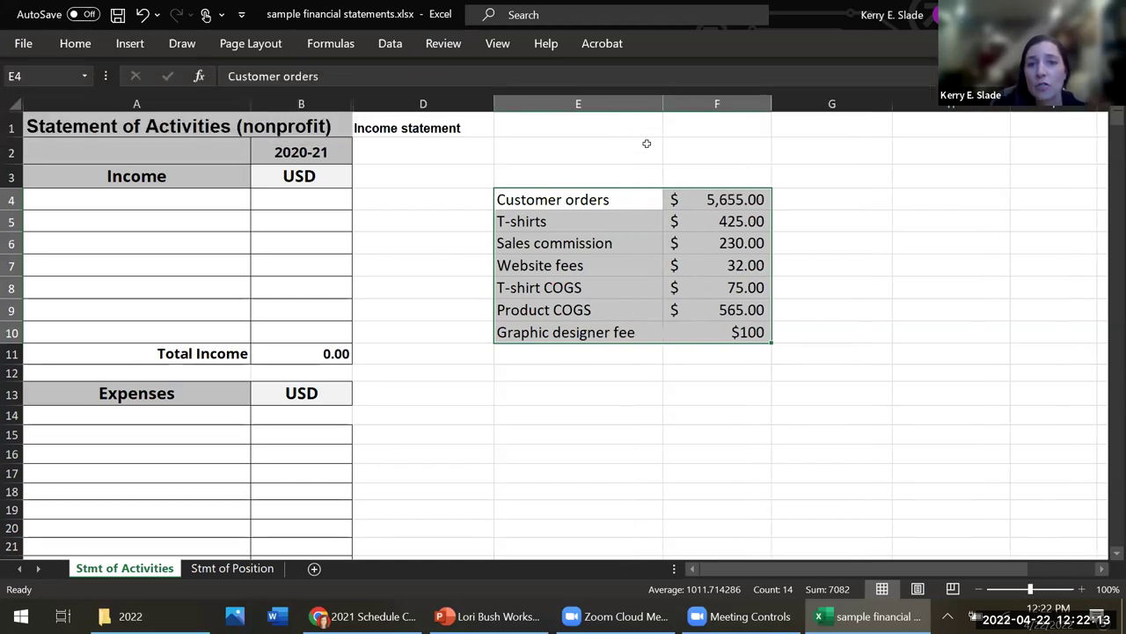
{"action": "left_click", "coordinate": [631, 354]}
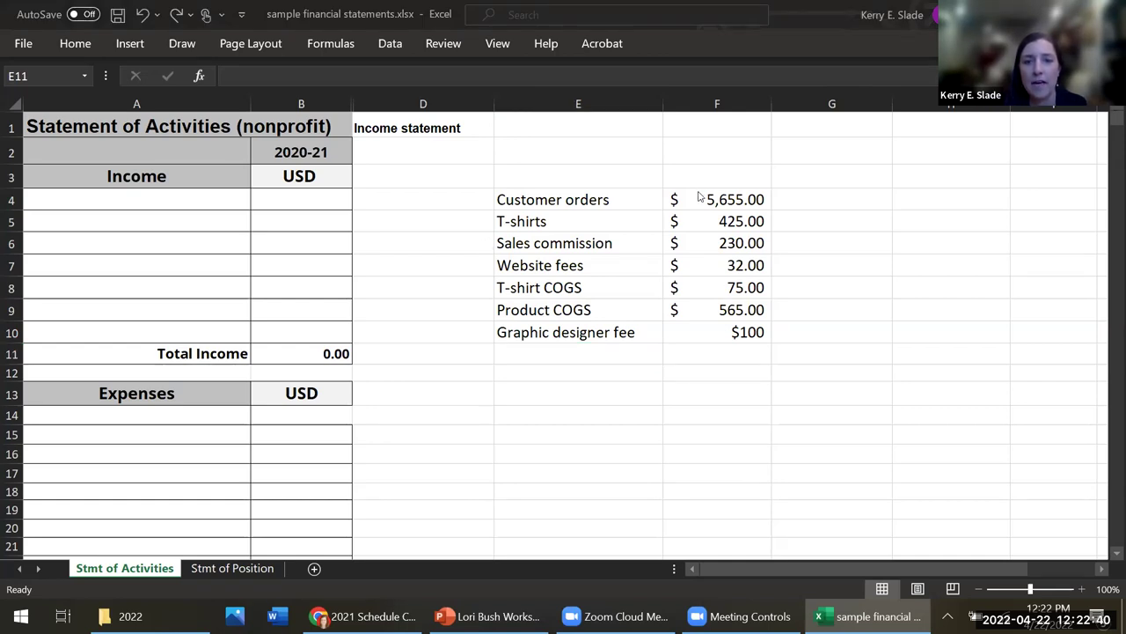
Copy the Customer orders label and amount from E4:F4 into the first Income row at A4.
{"action": "left_click_drag", "start_coordinate": [641, 198], "coordinate": [674, 199]}
{"action": "key", "text": "ctrl+c"}
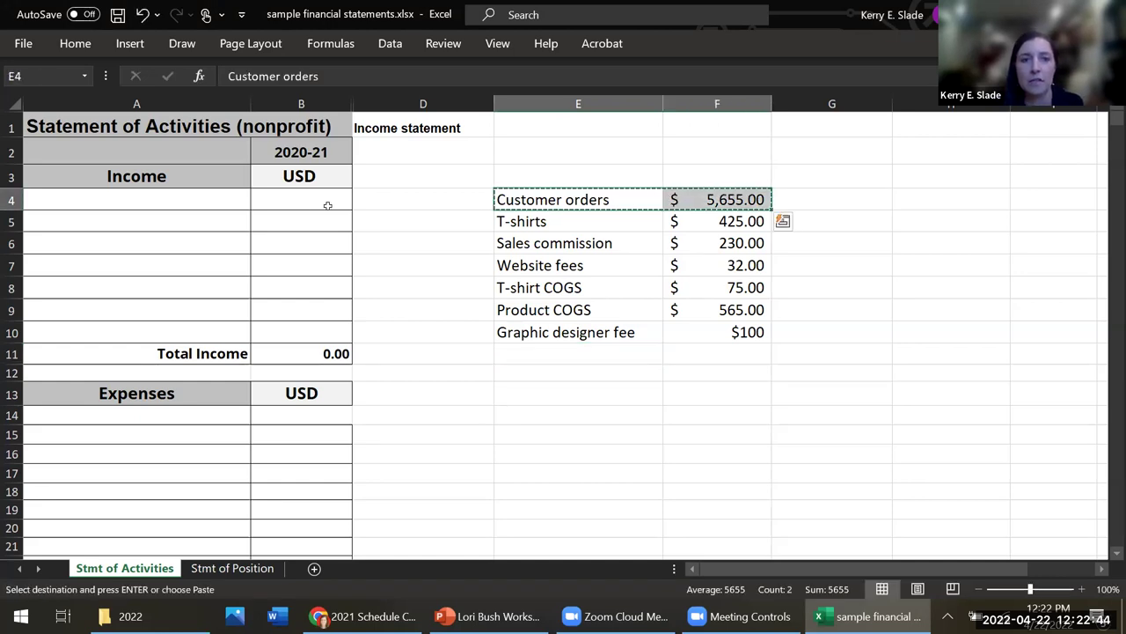
{"action": "left_click", "coordinate": [226, 201]}
{"action": "key", "text": "ctrl+v"}
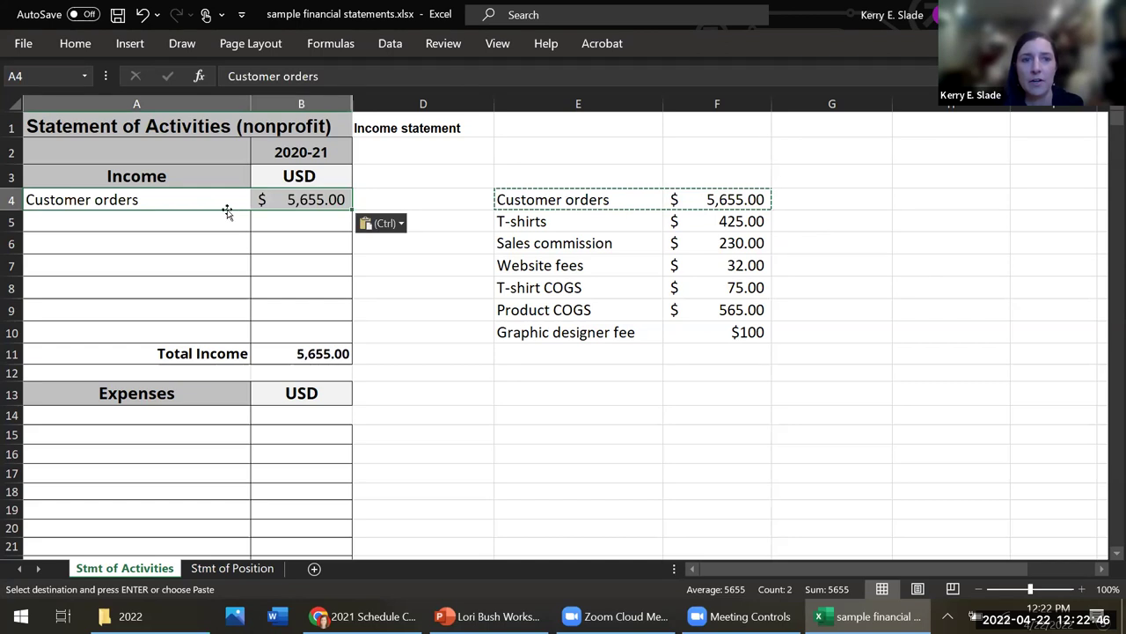
{"action": "left_click", "coordinate": [226, 218]}
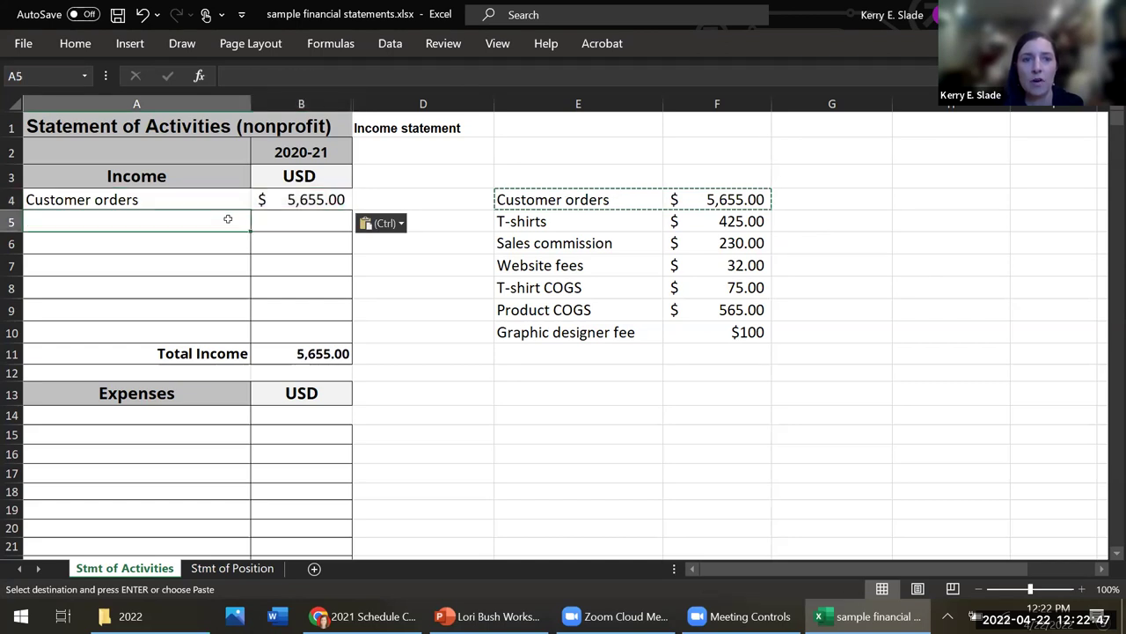
Clear the Total Income cell B11 and re-enter its formula as =SUM(B4:B10).
{"action": "left_click", "coordinate": [281, 353]}
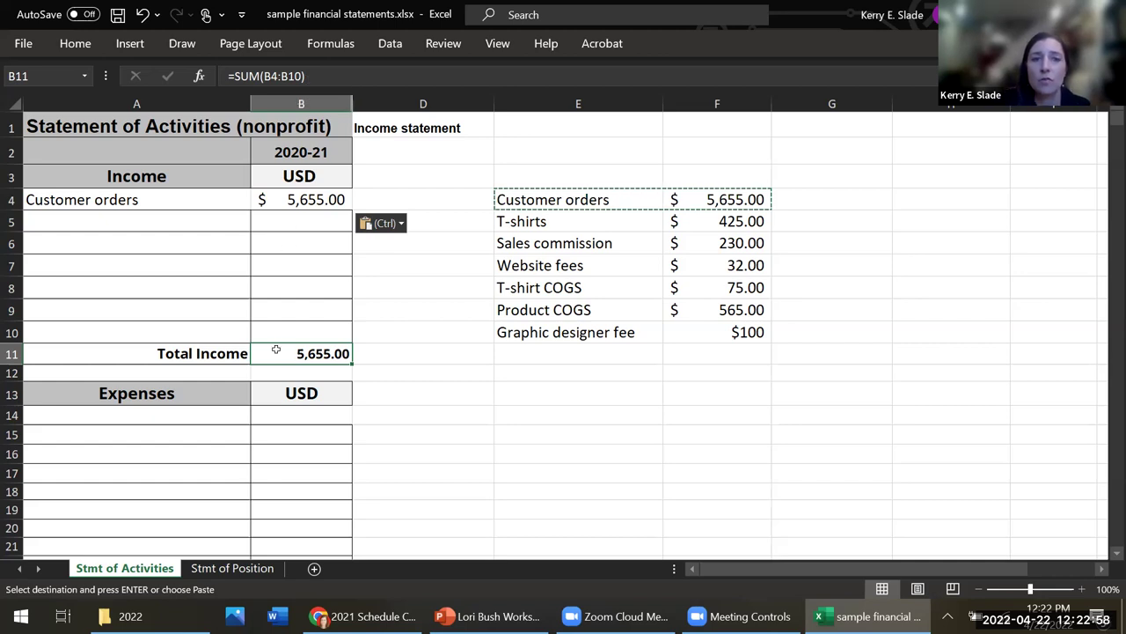
{"action": "key", "text": "BackSpace"}
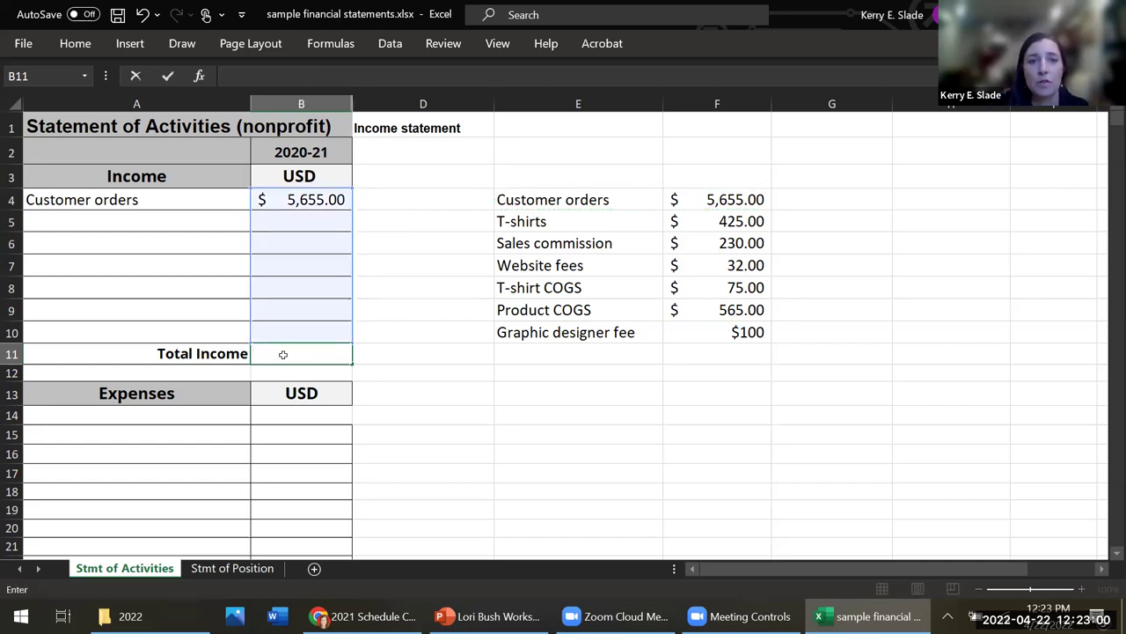
{"action": "left_click", "coordinate": [379, 354]}
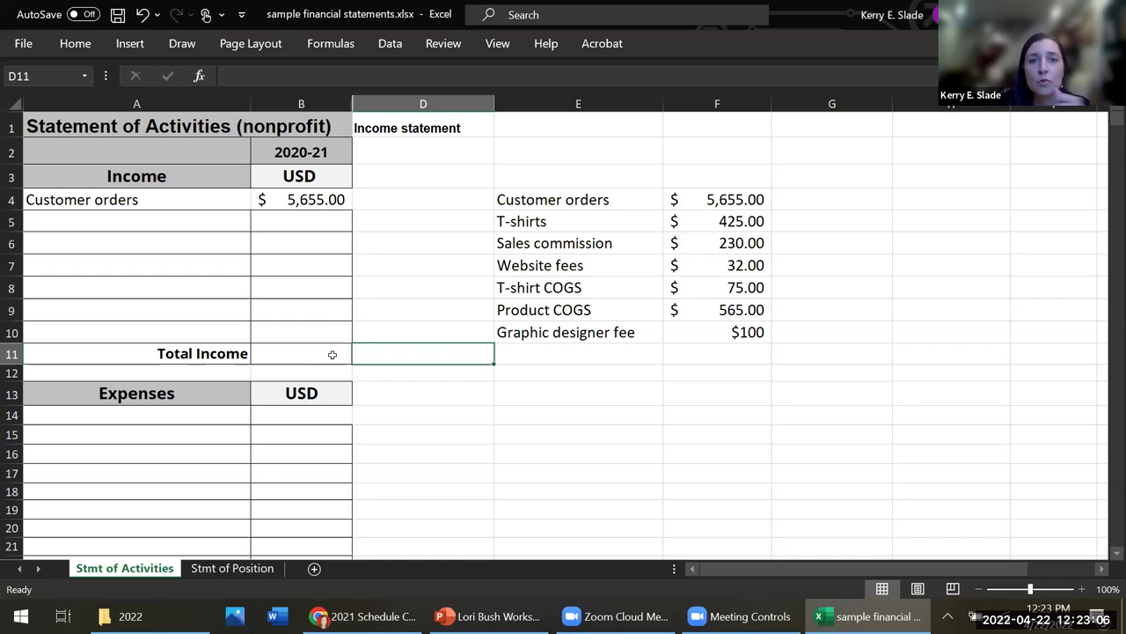
{"action": "left_click", "coordinate": [333, 354]}
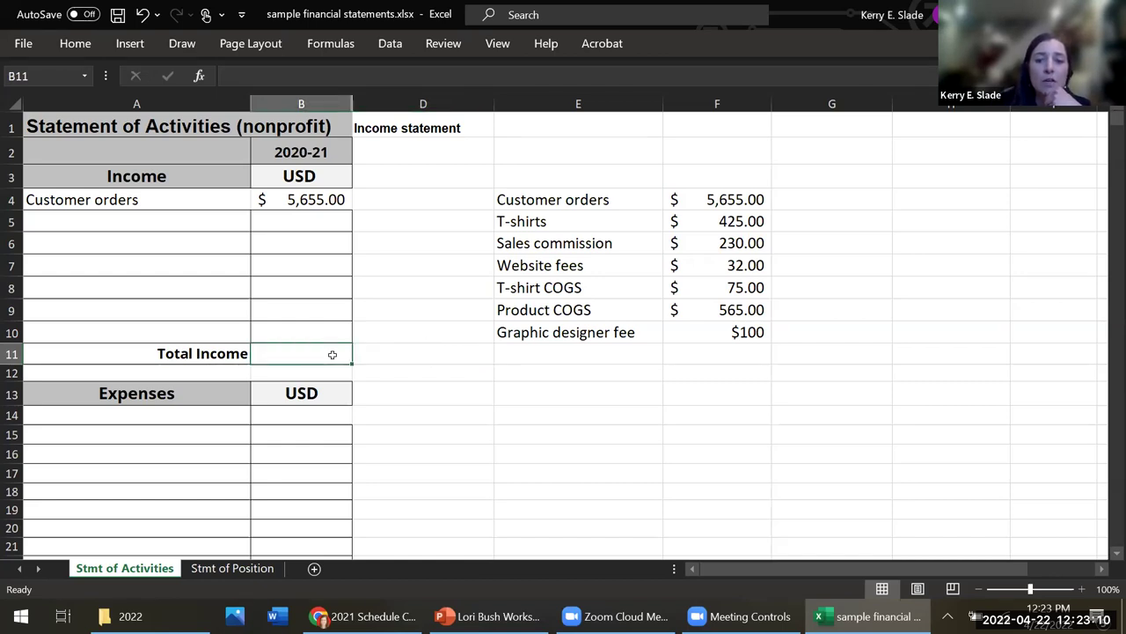
{"action": "type", "text": "="}
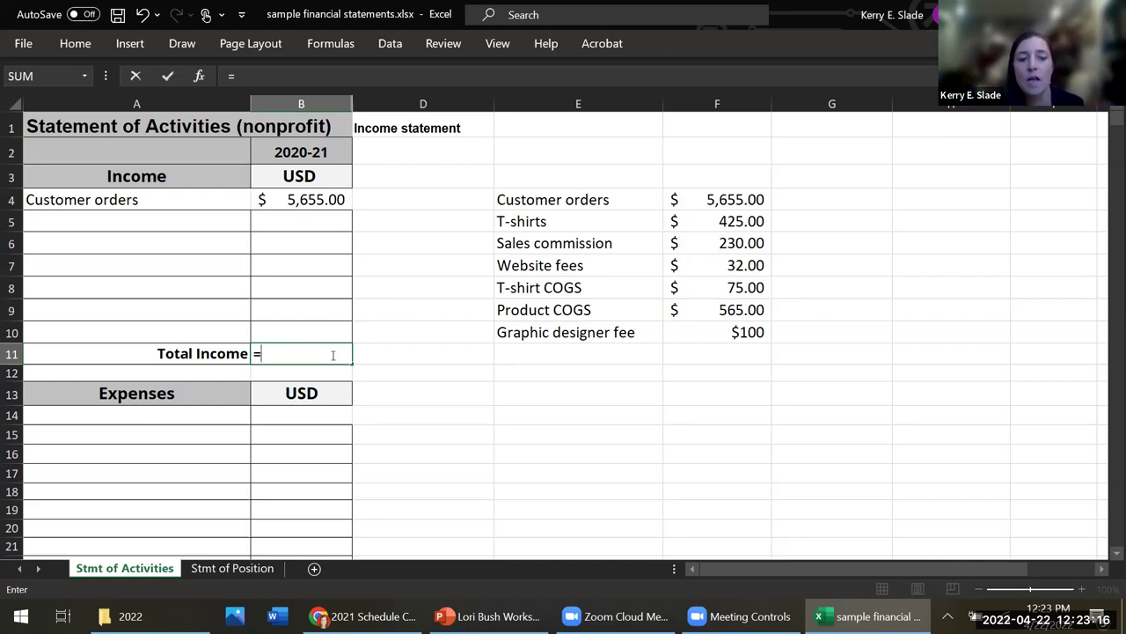
{"action": "type", "text": "sum"}
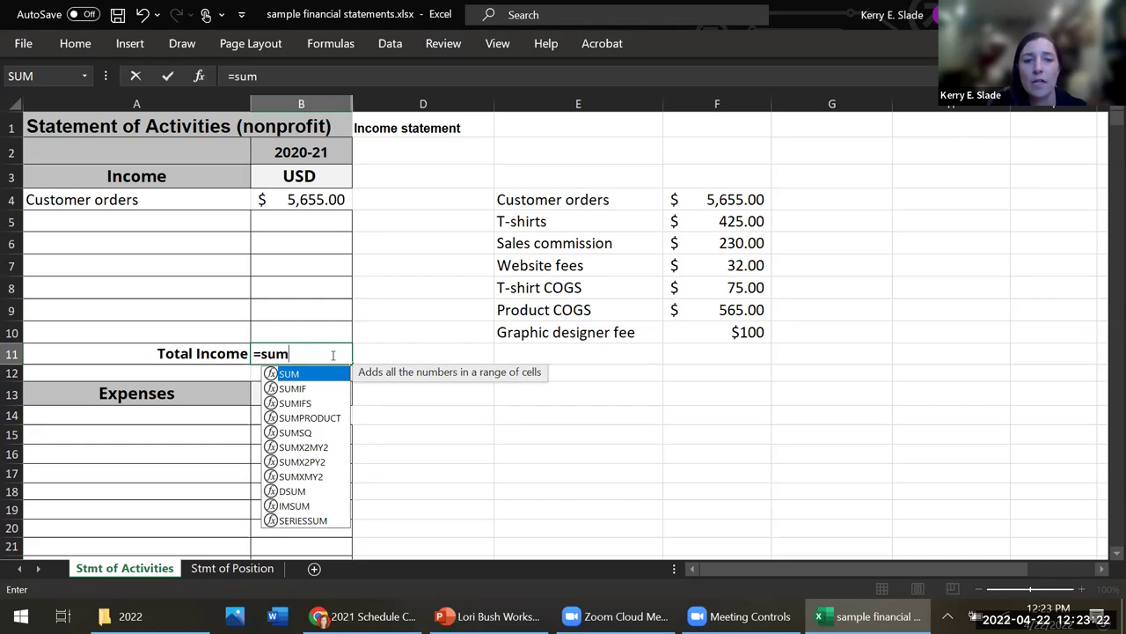
{"action": "type", "text": "("}
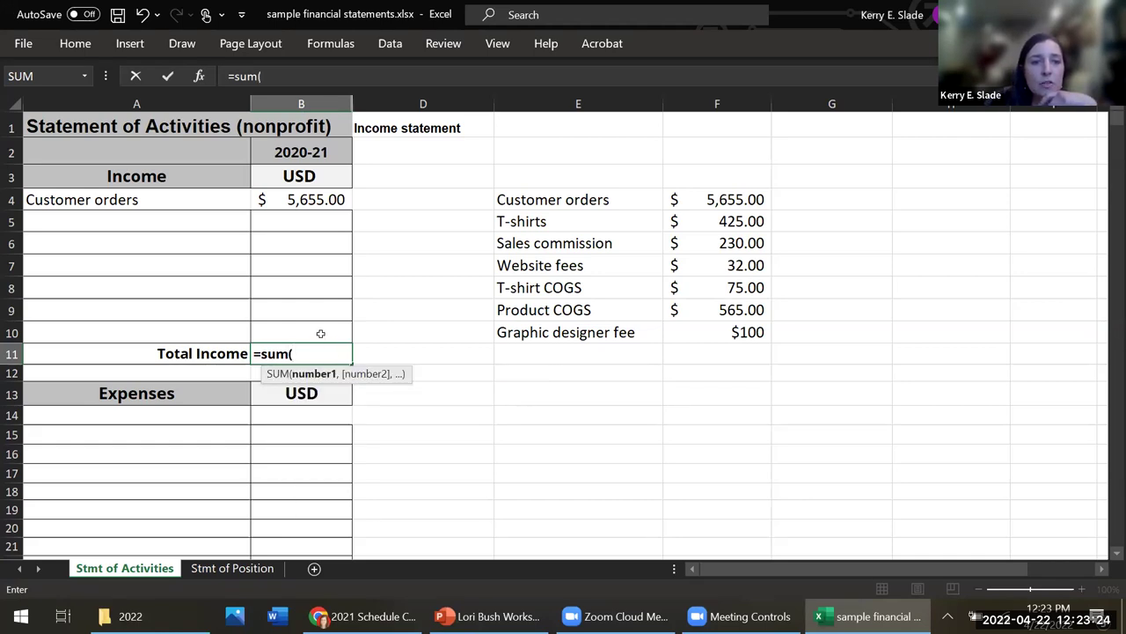
{"action": "left_click_drag", "start_coordinate": [321, 332], "coordinate": [321, 201]}
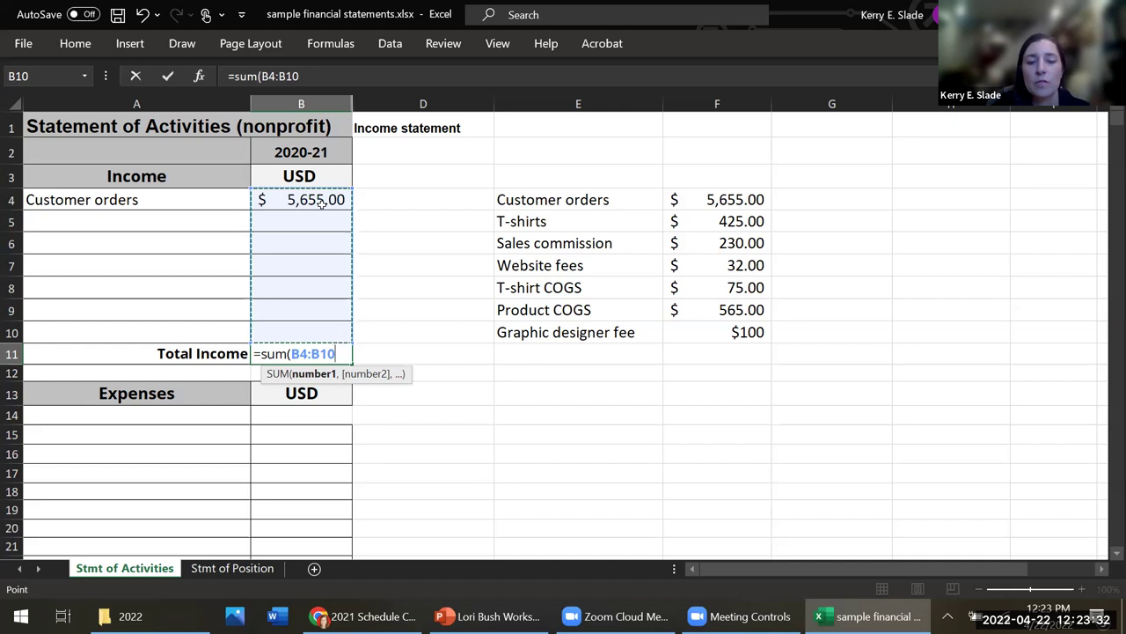
{"action": "type", "text": ")"}
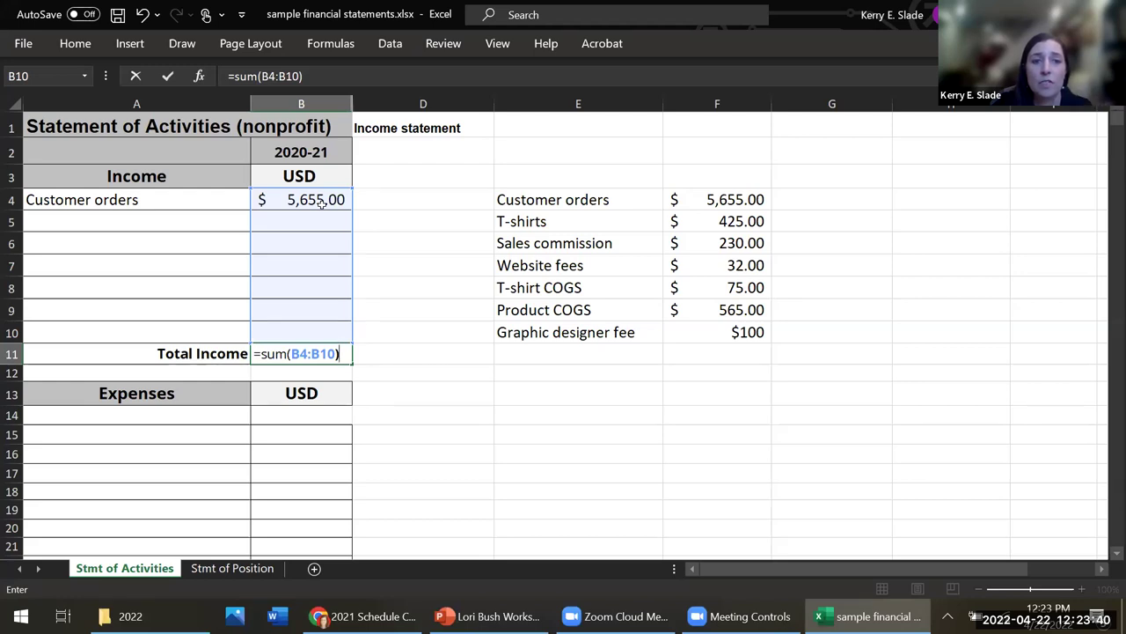
{"action": "key", "text": "Return"}
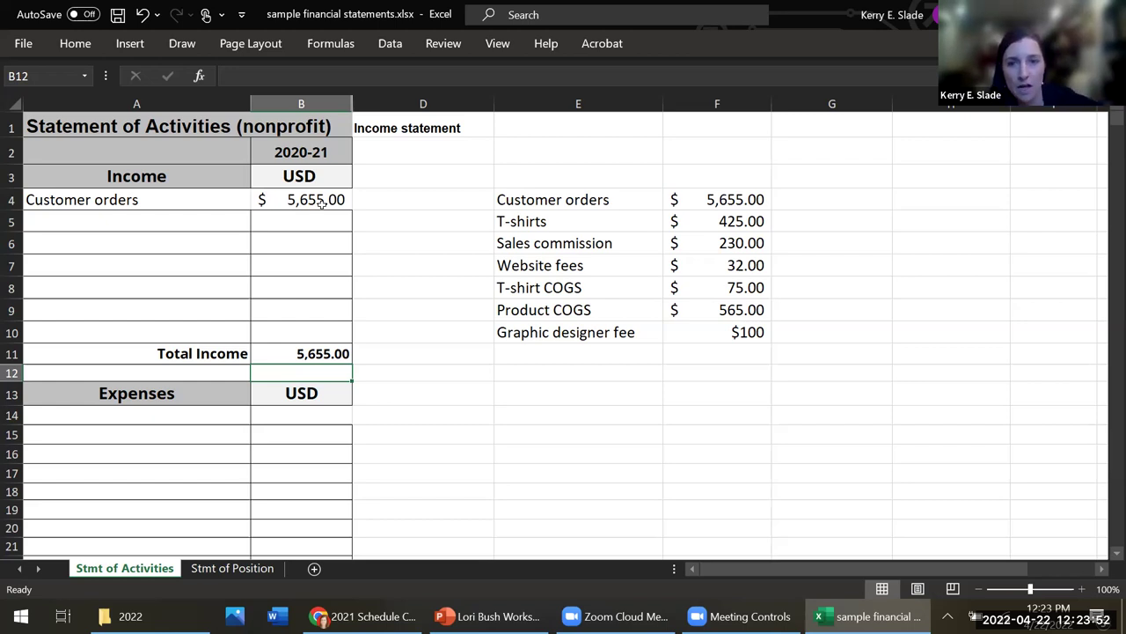
Rename the T-shirts label in E5 to "T-shirt orders".
{"action": "left_click", "coordinate": [626, 220]}
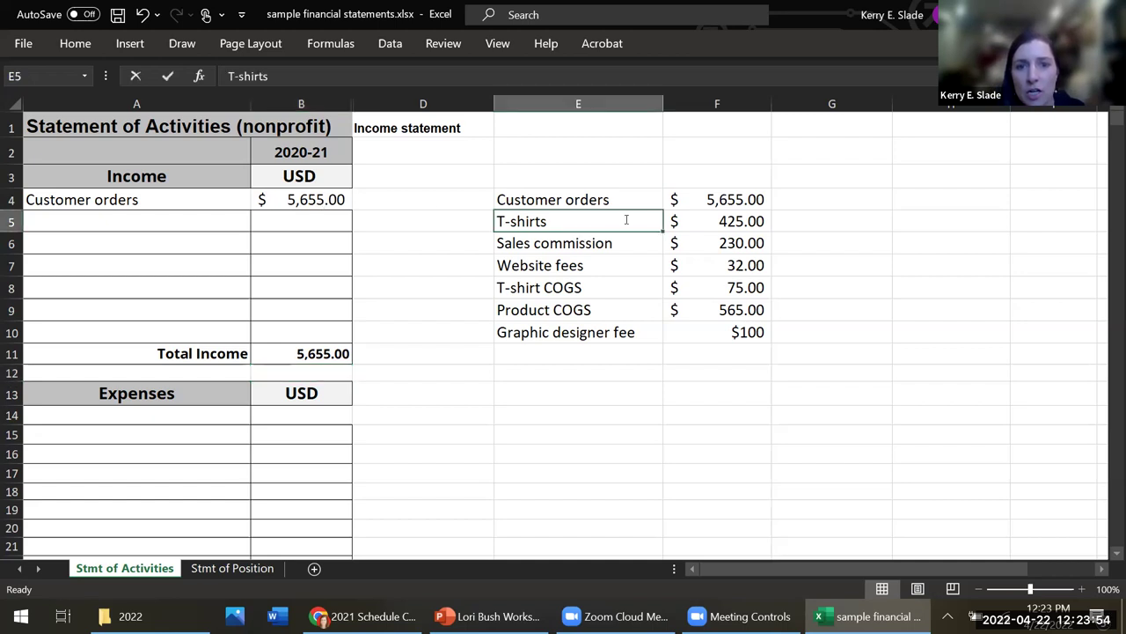
{"action": "double_click", "coordinate": [627, 220]}
{"action": "key", "text": "BackSpace"}
{"action": "type", "text": "orders"}
{"action": "key", "text": "Return"}
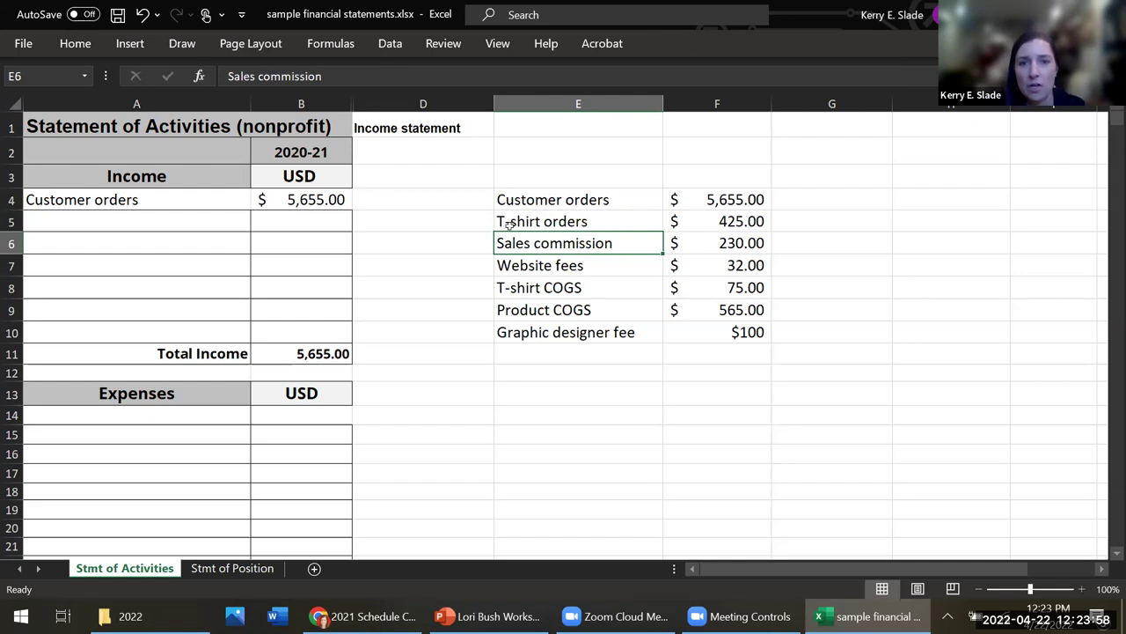
Copy the T-shirt orders label and amount from E5:F5 into the second Income row at A5.
{"action": "left_click", "coordinate": [480, 228]}
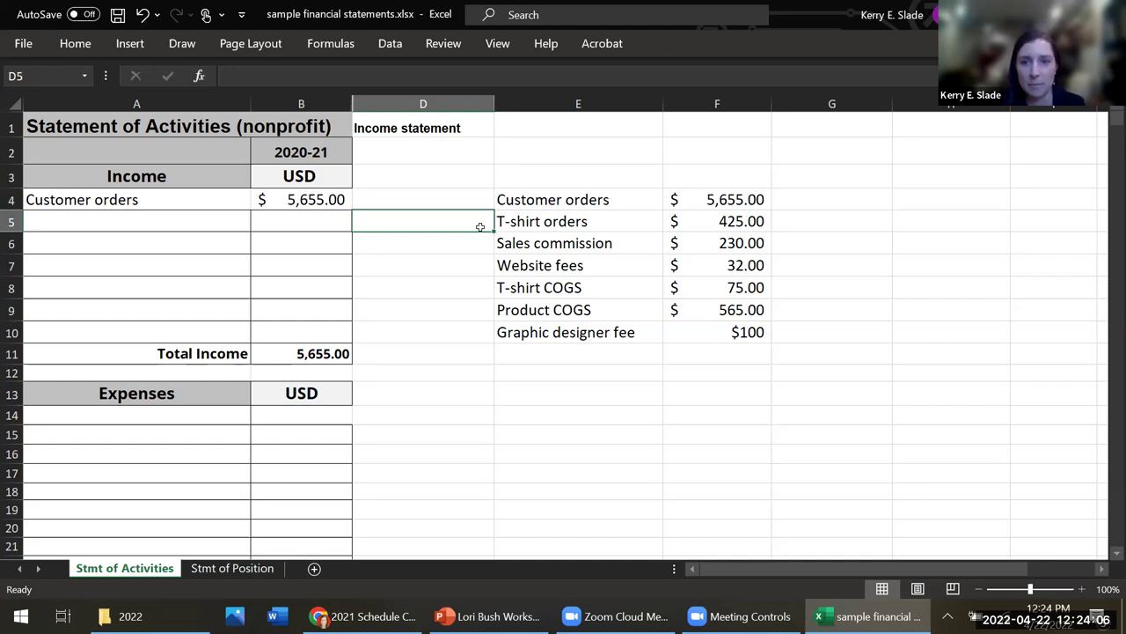
{"action": "left_click_drag", "start_coordinate": [691, 222], "coordinate": [641, 217]}
{"action": "key", "text": "ctrl+c"}
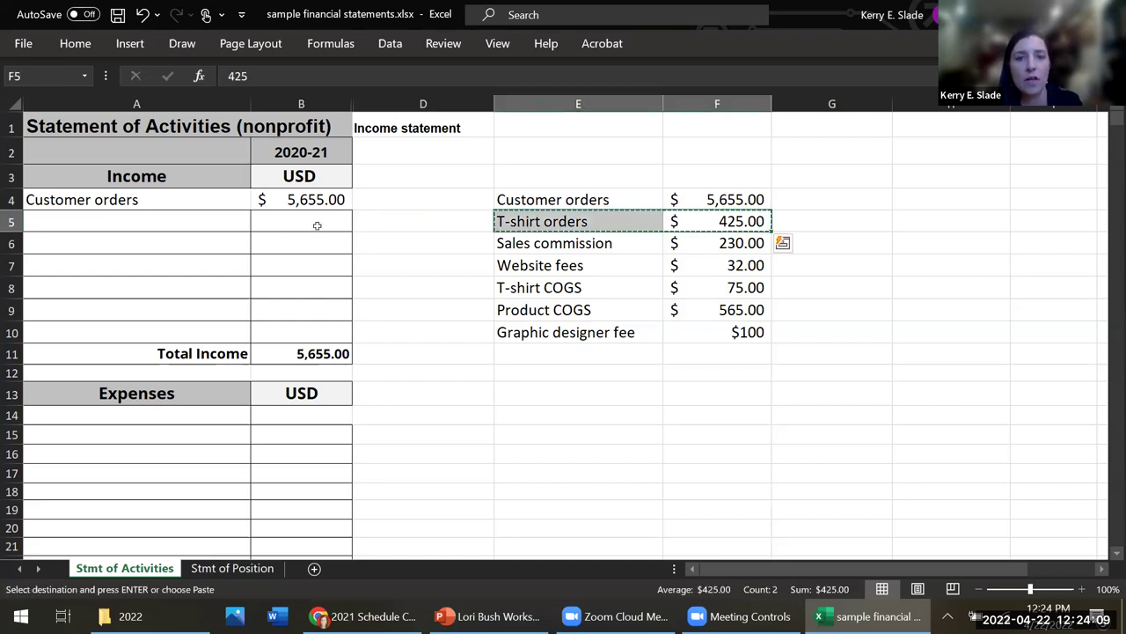
{"action": "left_click", "coordinate": [198, 221]}
{"action": "key", "text": "ctrl+v"}
{"action": "left_click", "coordinate": [443, 217]}
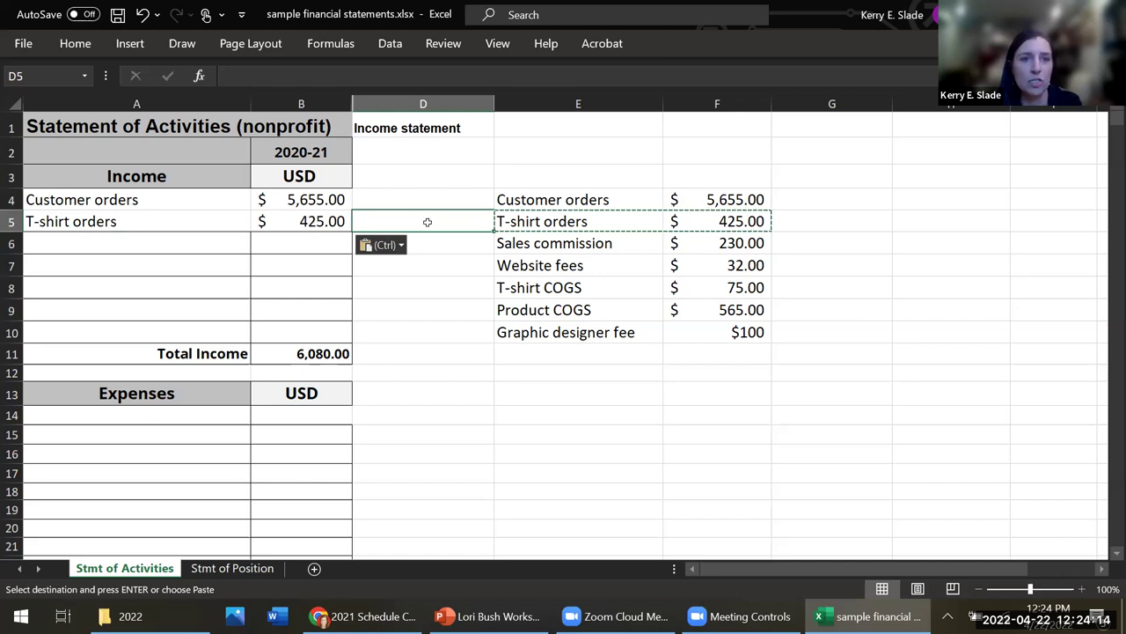
{"action": "left_click", "coordinate": [463, 251]}
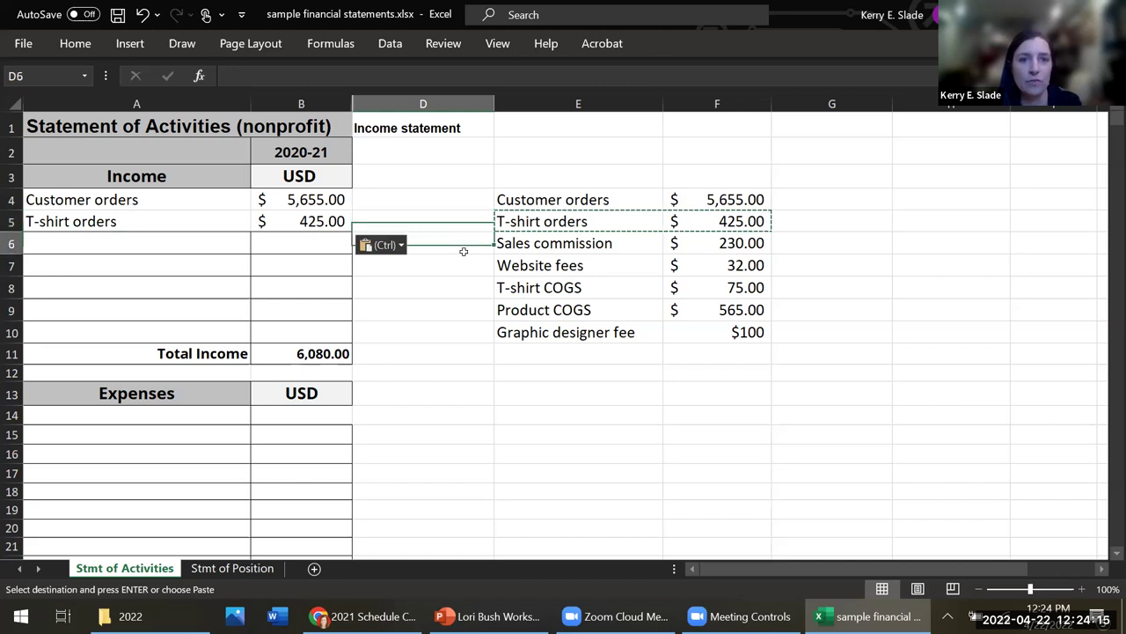
{"action": "left_click", "coordinate": [558, 368]}
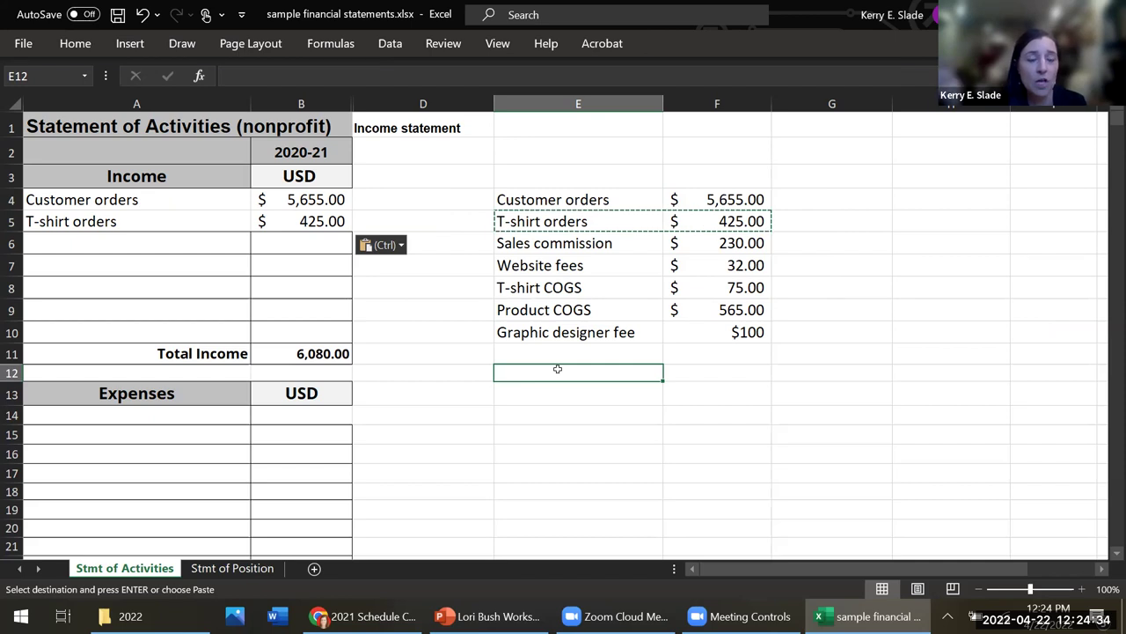
Enter the note "Used laptops" in D4 beside the Customer orders income row.
{"action": "left_click_drag", "start_coordinate": [223, 204], "coordinate": [264, 201]}
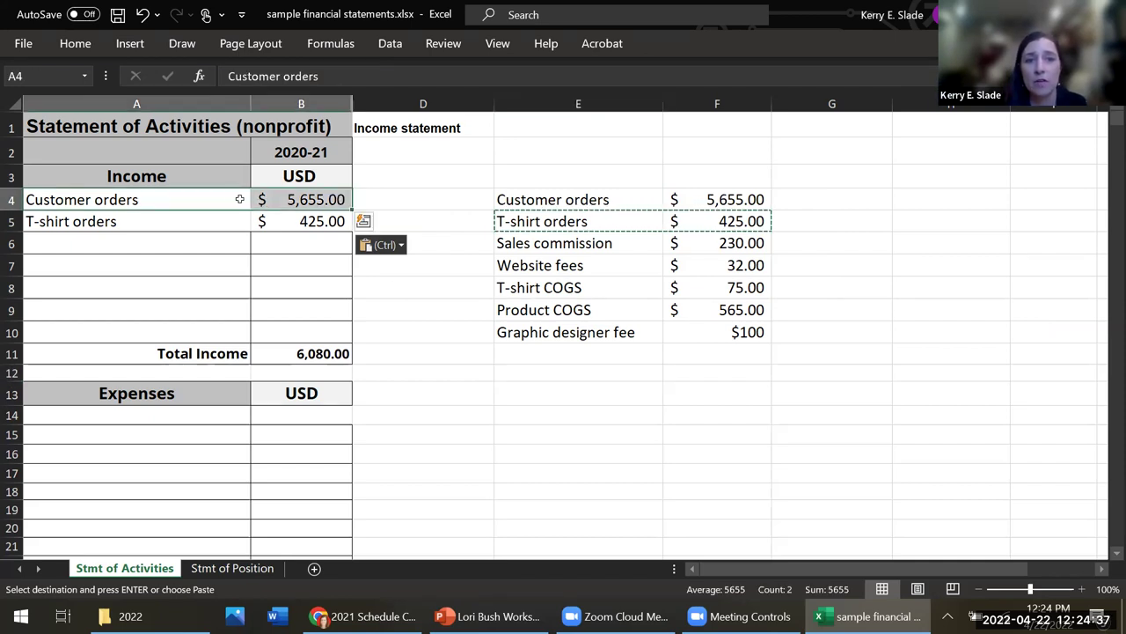
{"action": "left_click", "coordinate": [359, 200]}
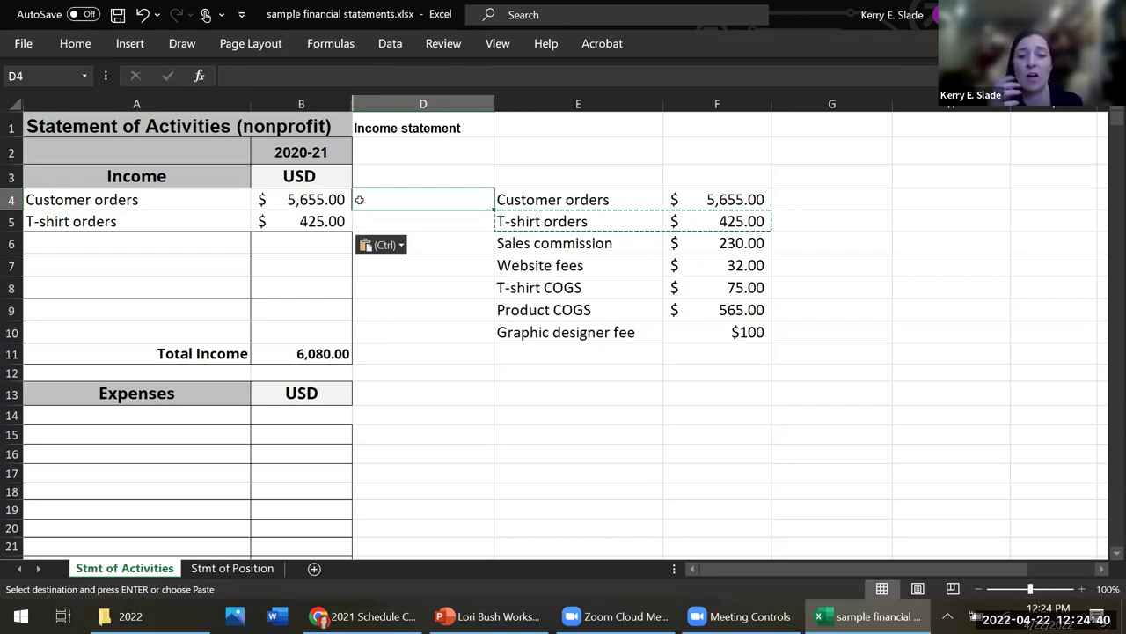
{"action": "type", "text": "Use"}
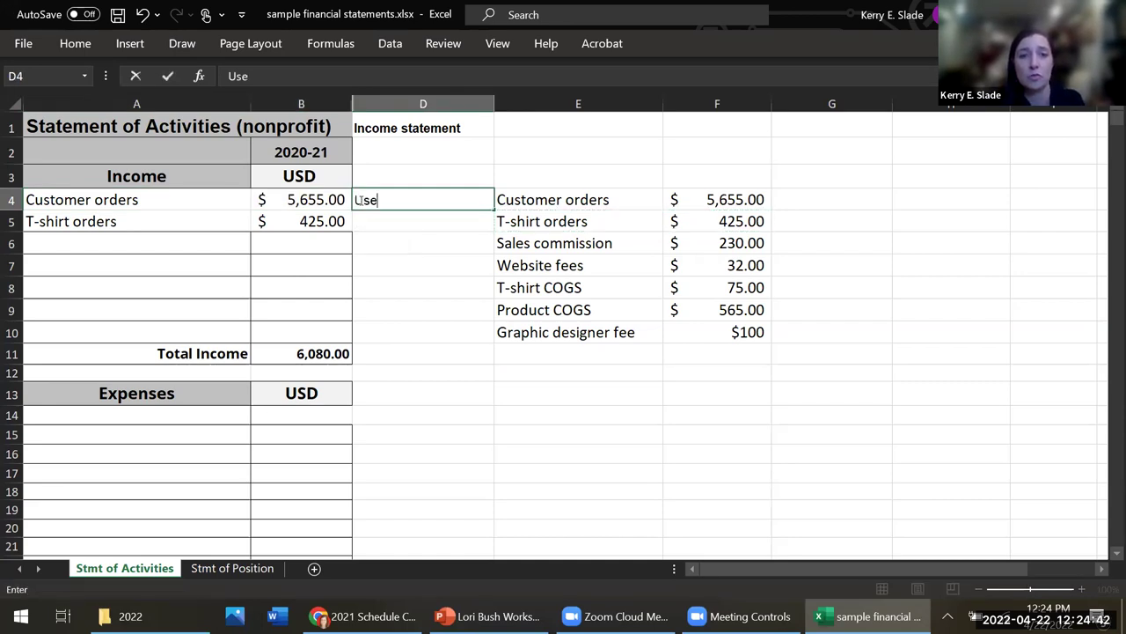
{"action": "type", "text": "d laptops"}
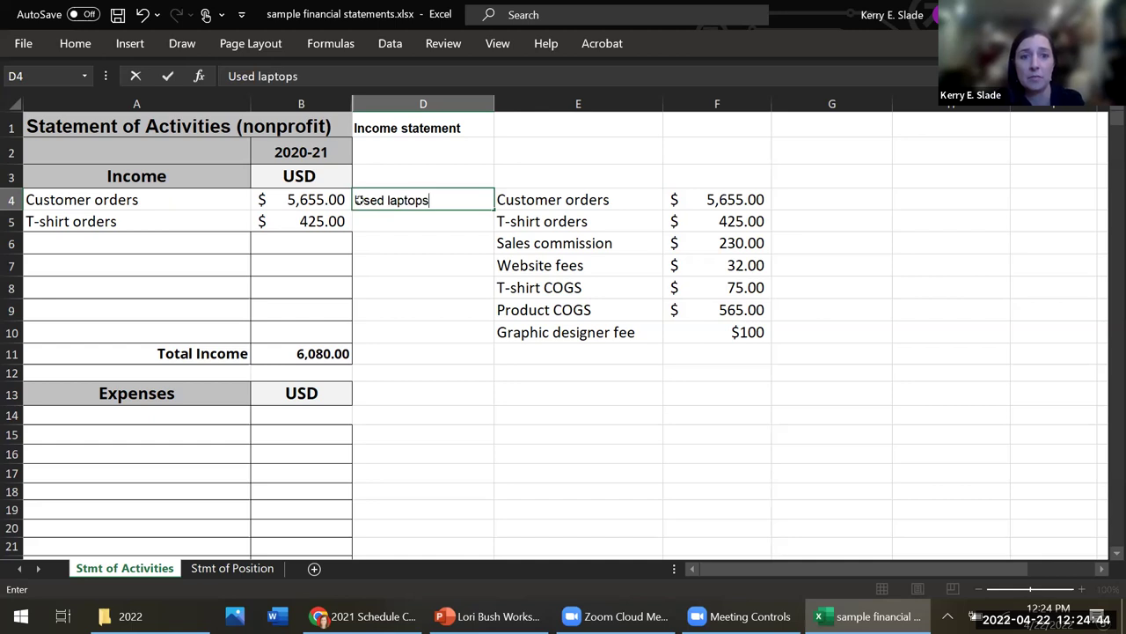
{"action": "key", "text": "Return"}
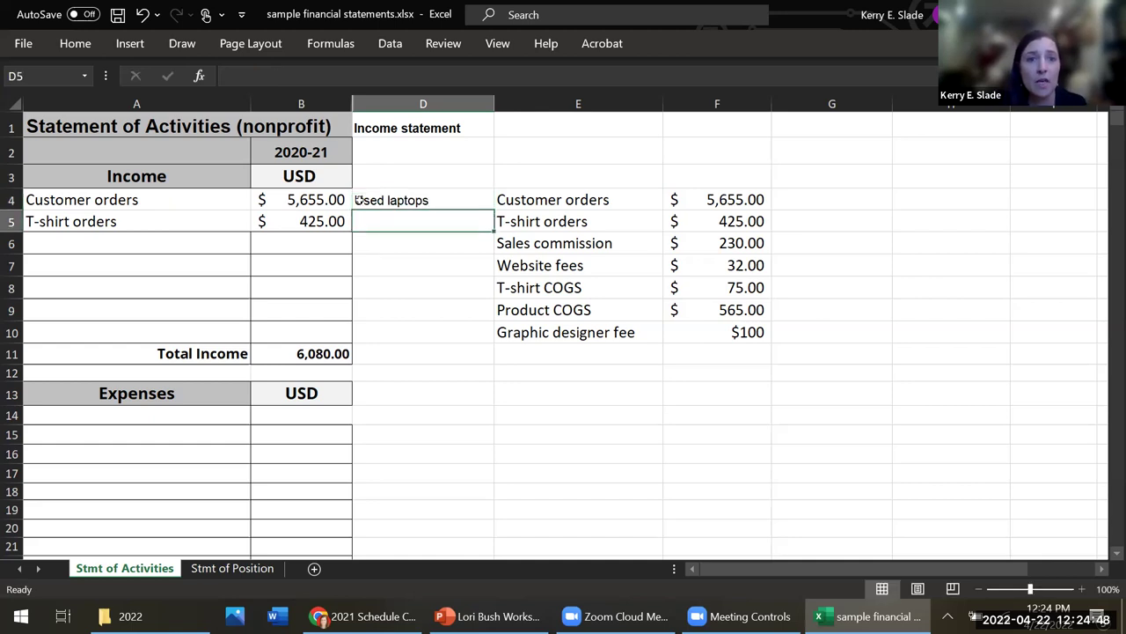
Rename the Sales commission label in E6 to "Sales commission paid".
{"action": "left_click_drag", "start_coordinate": [231, 221], "coordinate": [261, 221]}
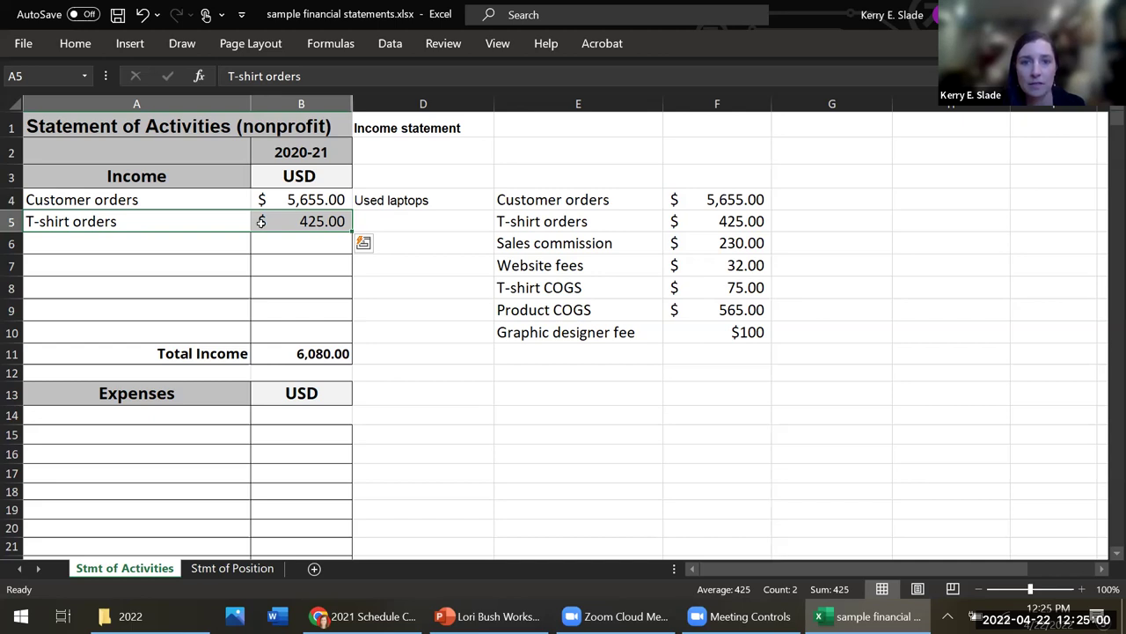
{"action": "left_click", "coordinate": [603, 250]}
{"action": "double_click", "coordinate": [613, 244]}
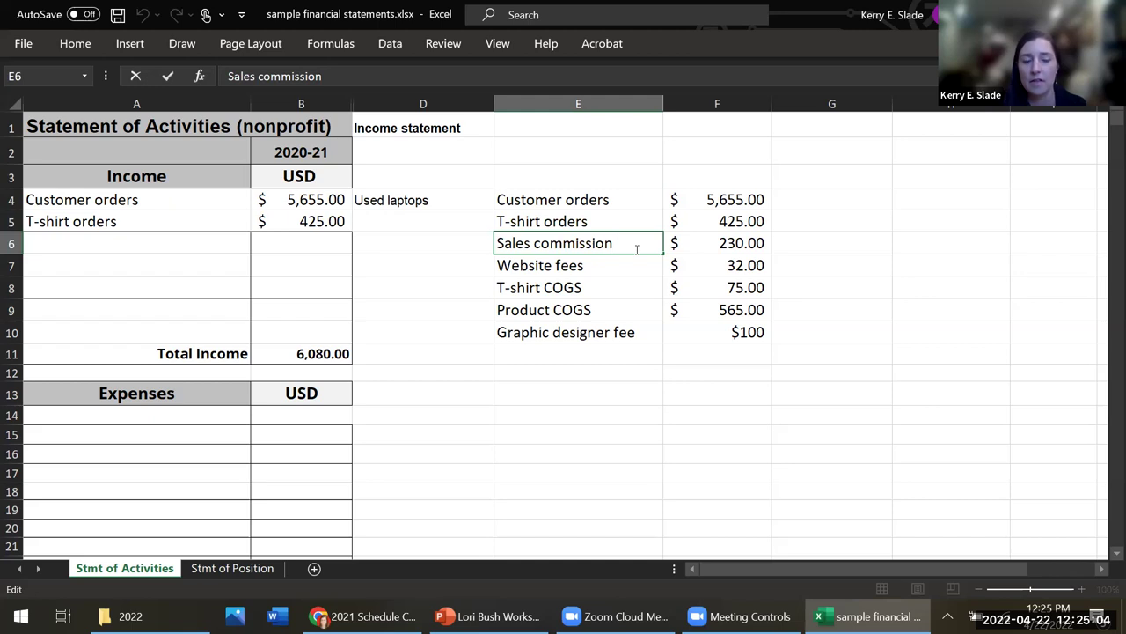
{"action": "type", "text": "paid"}
{"action": "key", "text": "Return"}
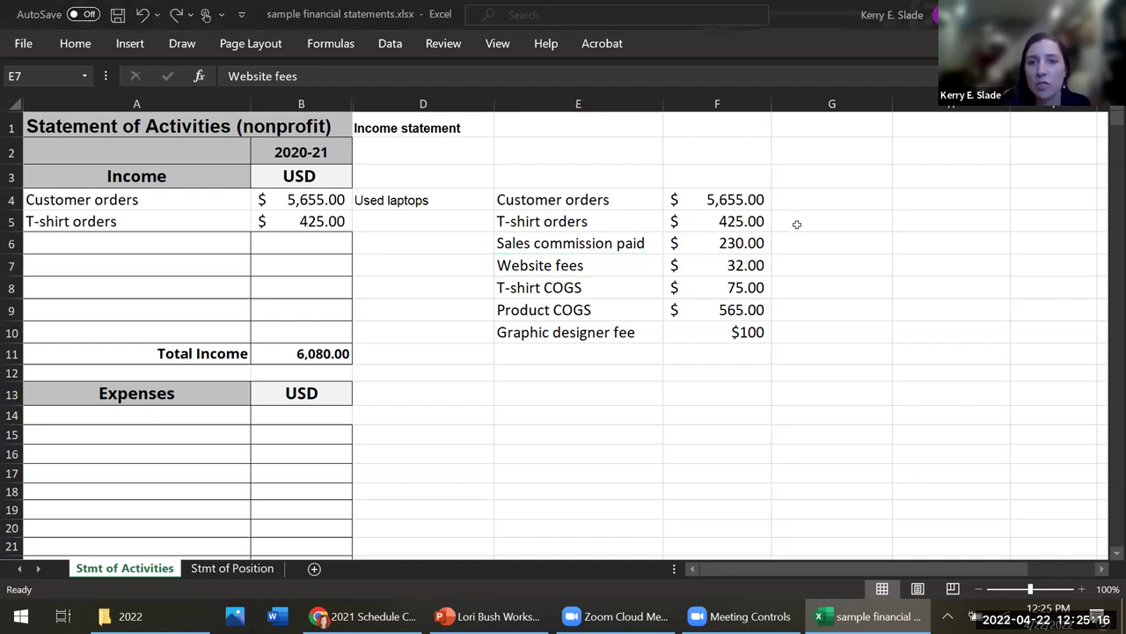
Copy the Sales commission paid label and amount from E6:F6 into the first Expenses row at A14.
{"action": "left_click", "coordinate": [711, 243]}
{"action": "left_click_drag", "start_coordinate": [712, 244], "coordinate": [647, 242]}
{"action": "left_click_drag", "start_coordinate": [494, 242], "coordinate": [472, 239]}
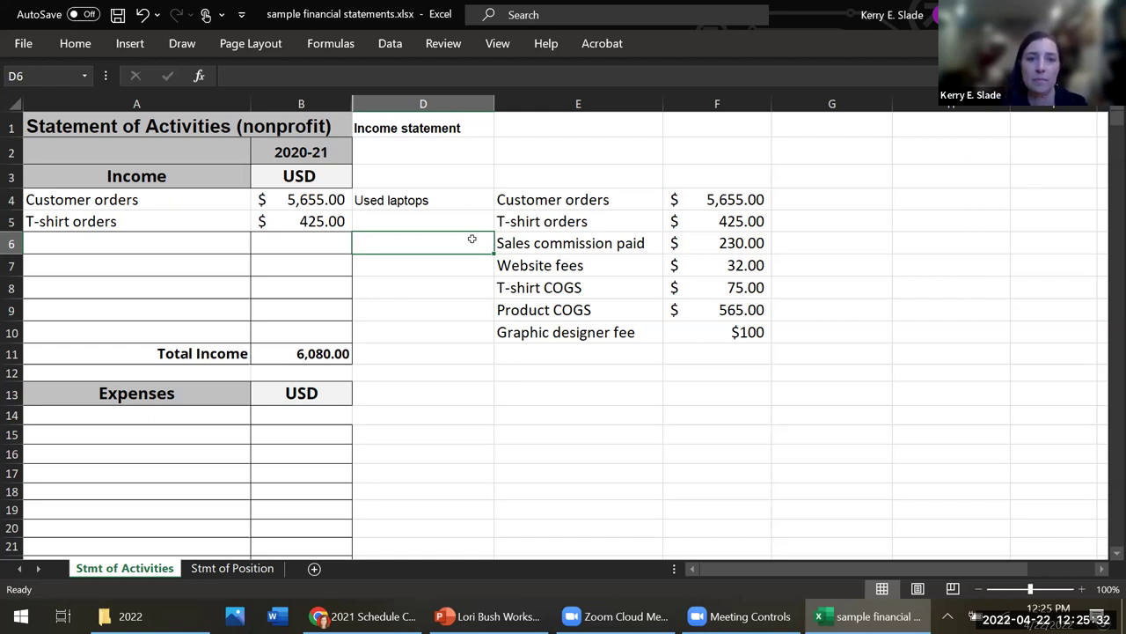
{"action": "left_click_drag", "start_coordinate": [545, 246], "coordinate": [675, 247]}
{"action": "key", "text": "ctrl+c"}
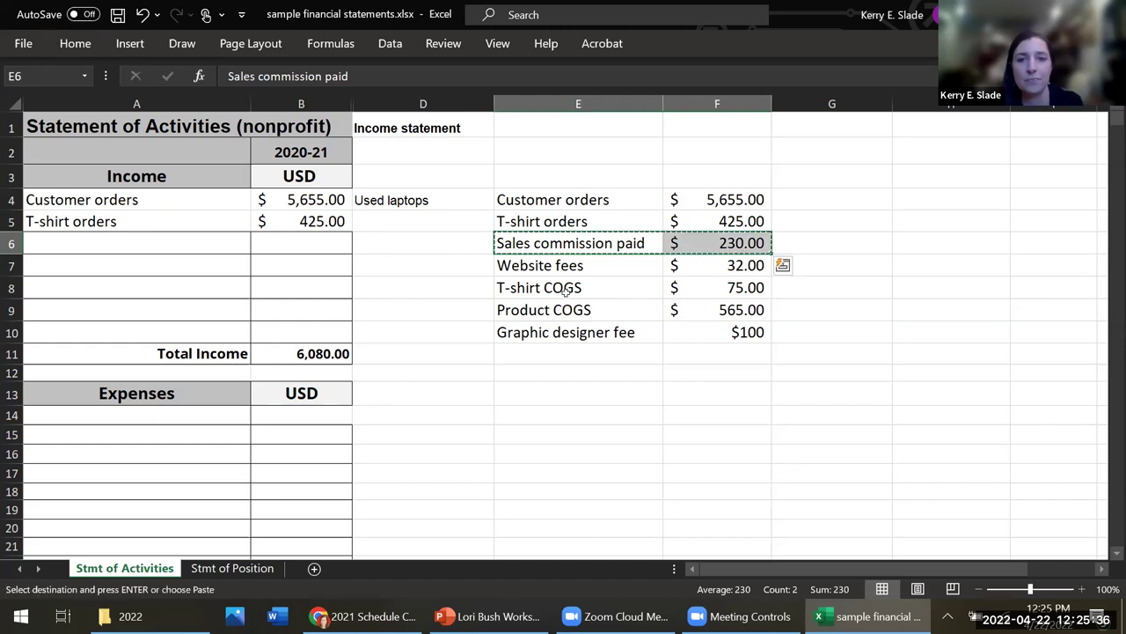
{"action": "left_click", "coordinate": [235, 415]}
{"action": "key", "text": "ctrl+v"}
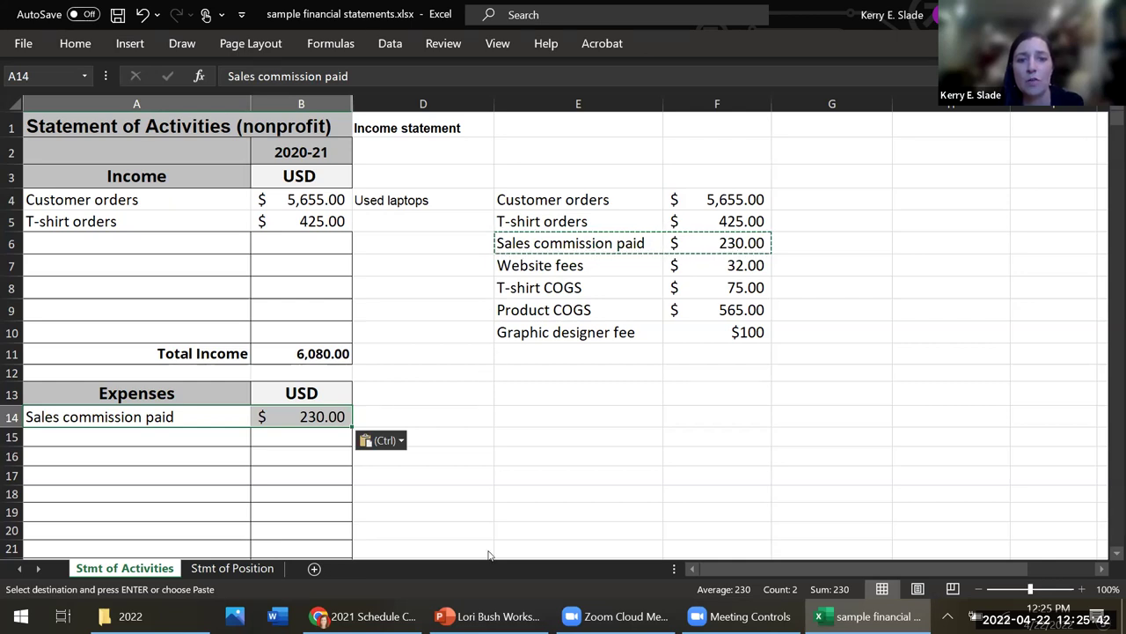
Check the expense categories on the Schedule C form in Chrome, and rename the A14 label in Excel to "Commissions and fees".
{"action": "key", "text": "alt+Tab"}
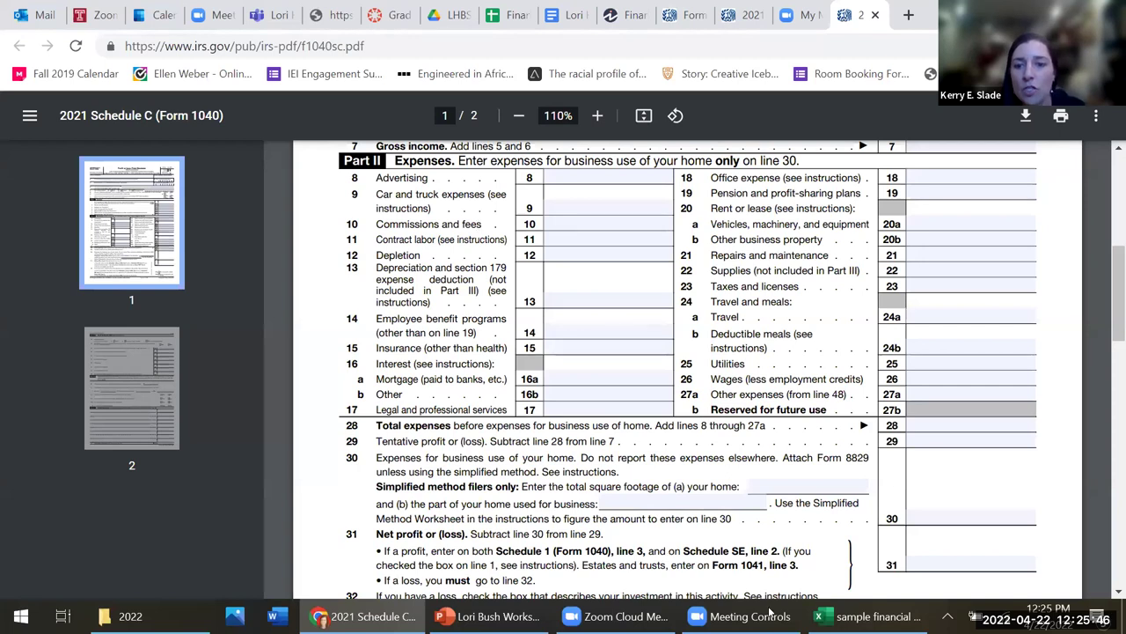
{"action": "key", "text": "alt+Tab"}
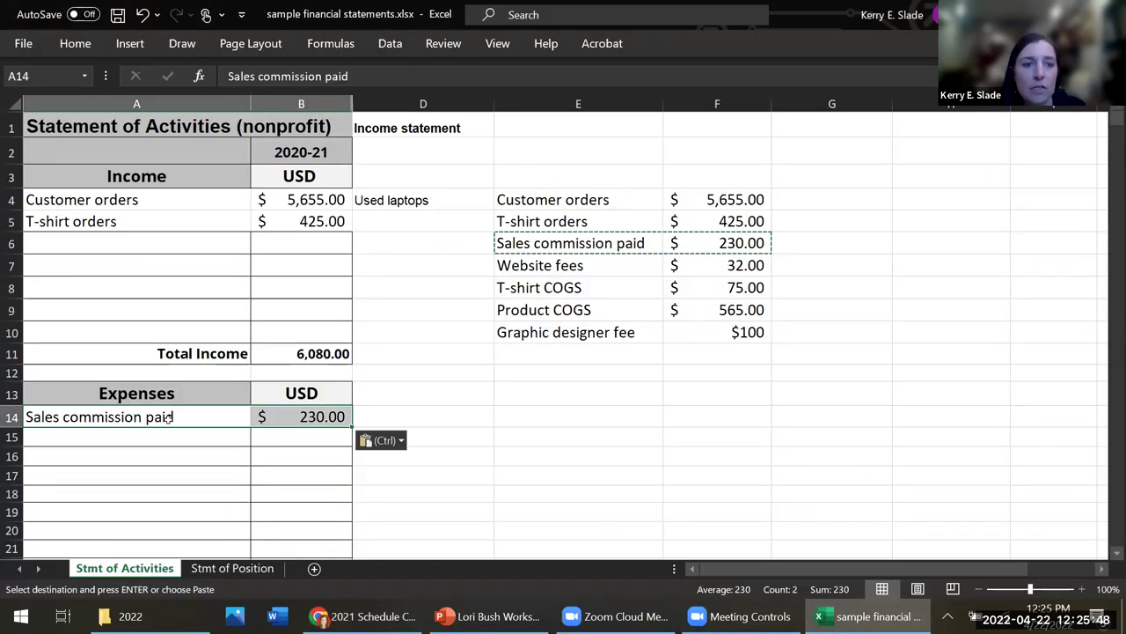
{"action": "type", "text": "Commi"}
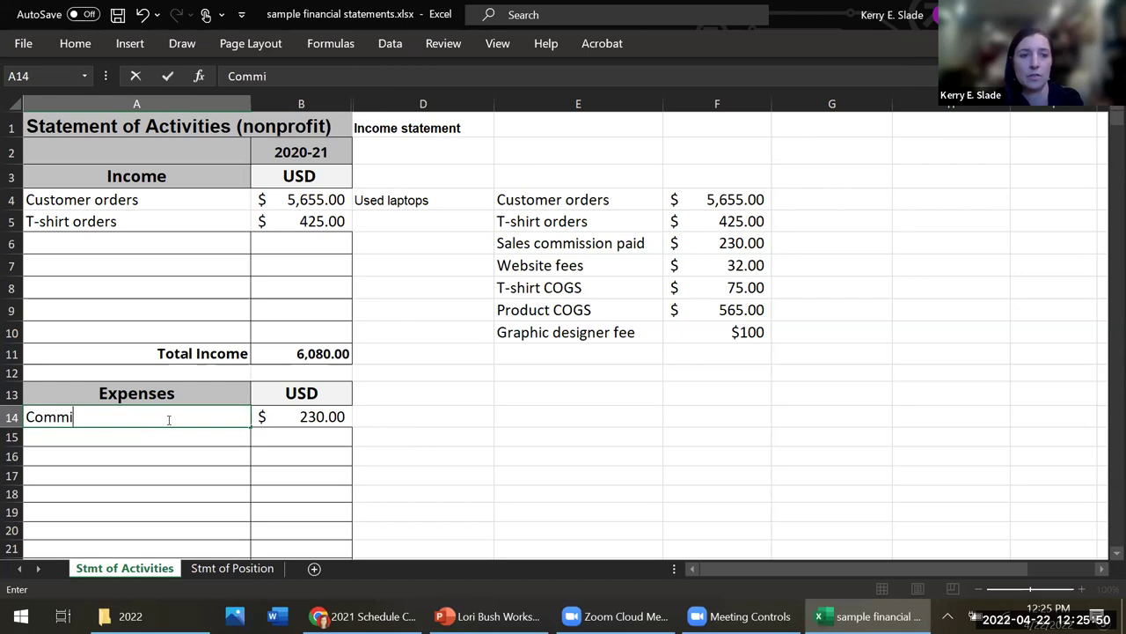
{"action": "type", "text": "ssions and fees"}
{"action": "key", "text": "Return"}
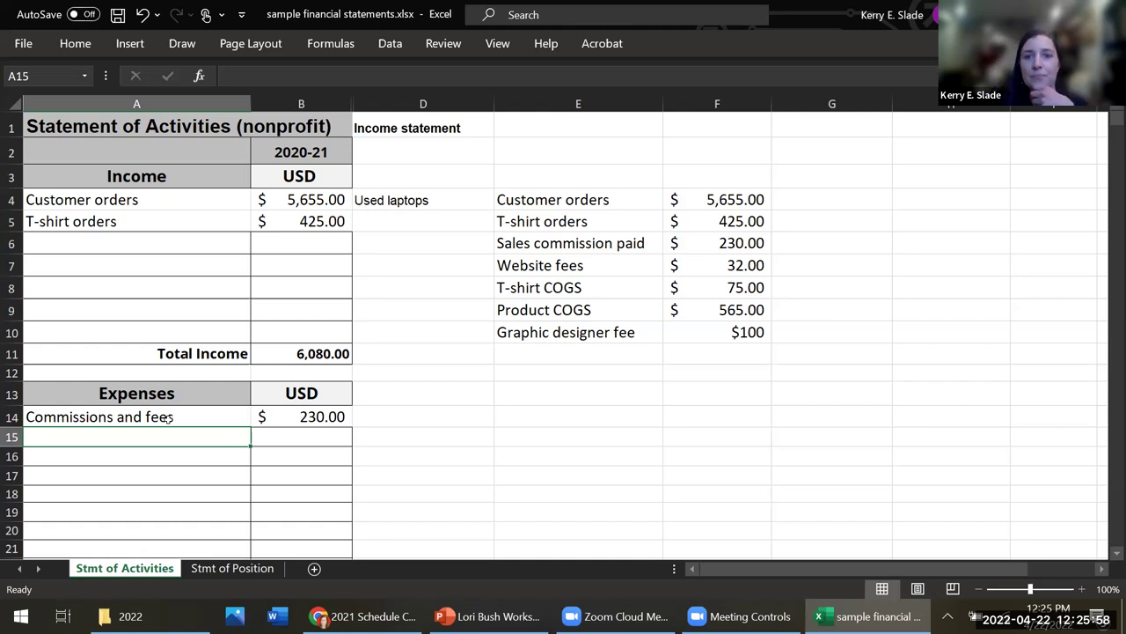
Copy the Website fees label and amount from E7:F7 into the second Expenses row at A15.
{"action": "left_click_drag", "start_coordinate": [590, 269], "coordinate": [674, 268]}
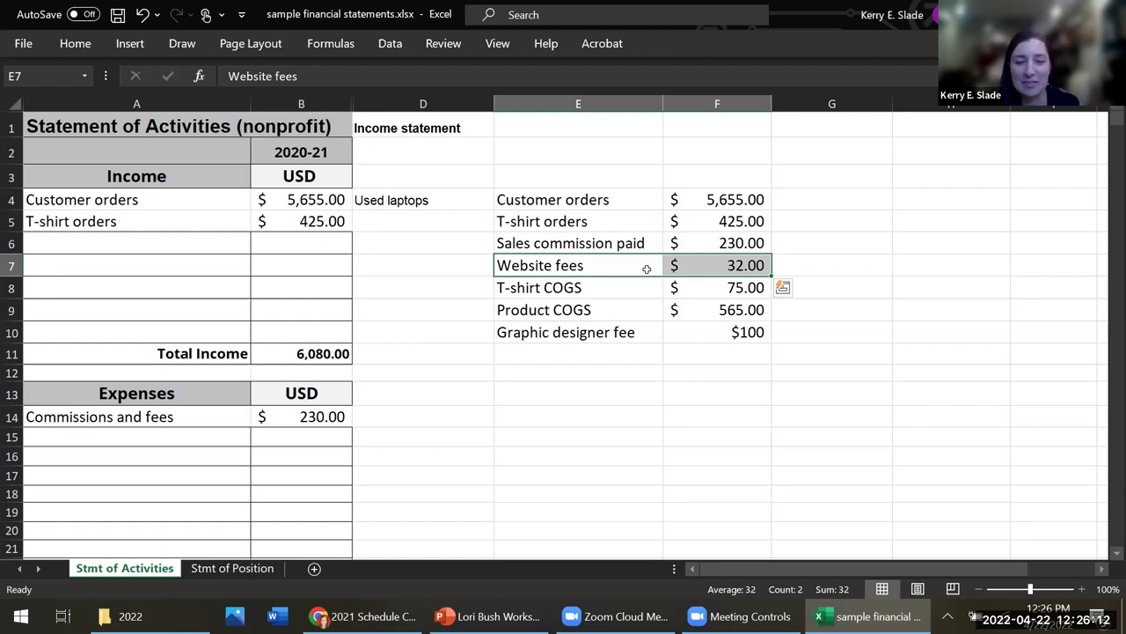
{"action": "key", "text": "ctrl+c"}
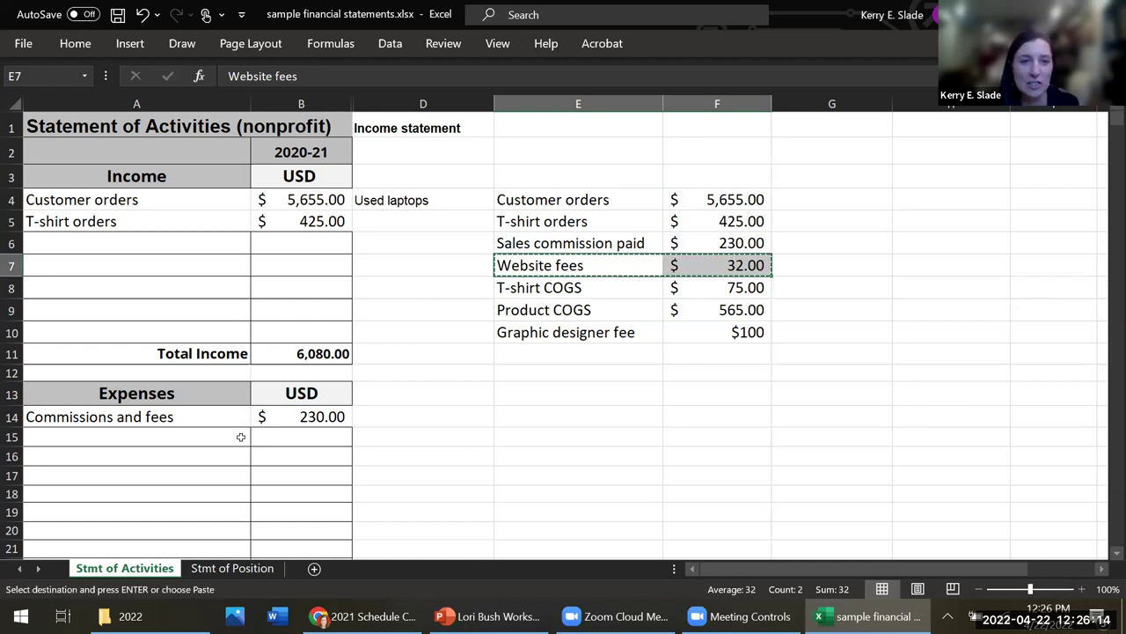
{"action": "left_click", "coordinate": [241, 438]}
{"action": "key", "text": "ctrl+v"}
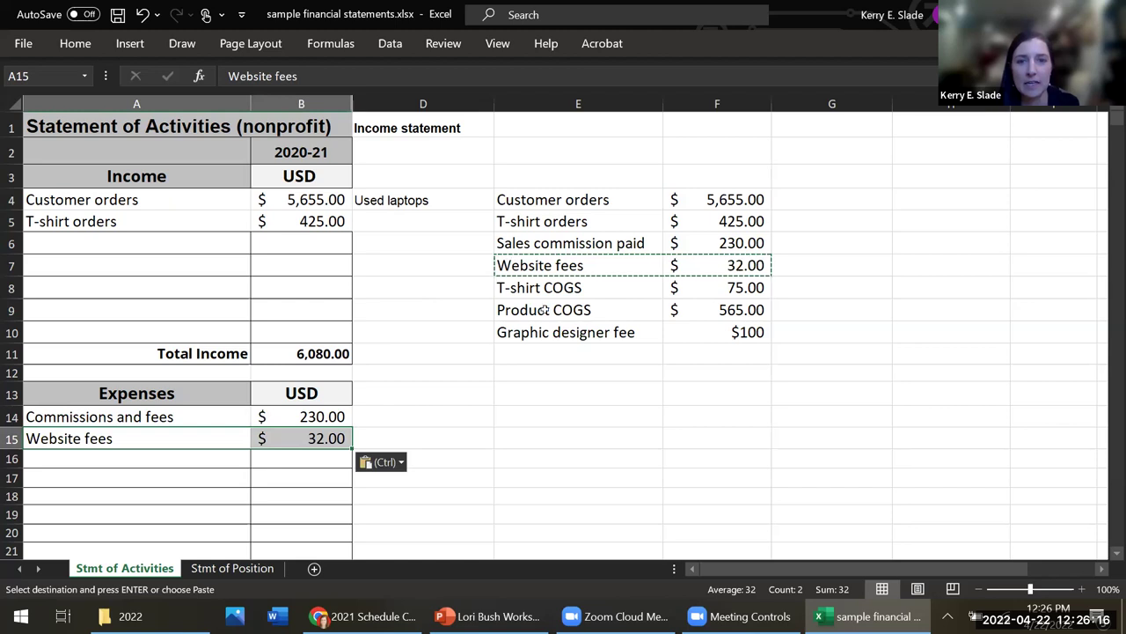
{"action": "left_click", "coordinate": [487, 284]}
{"action": "left_click_drag", "start_coordinate": [502, 287], "coordinate": [628, 314]}
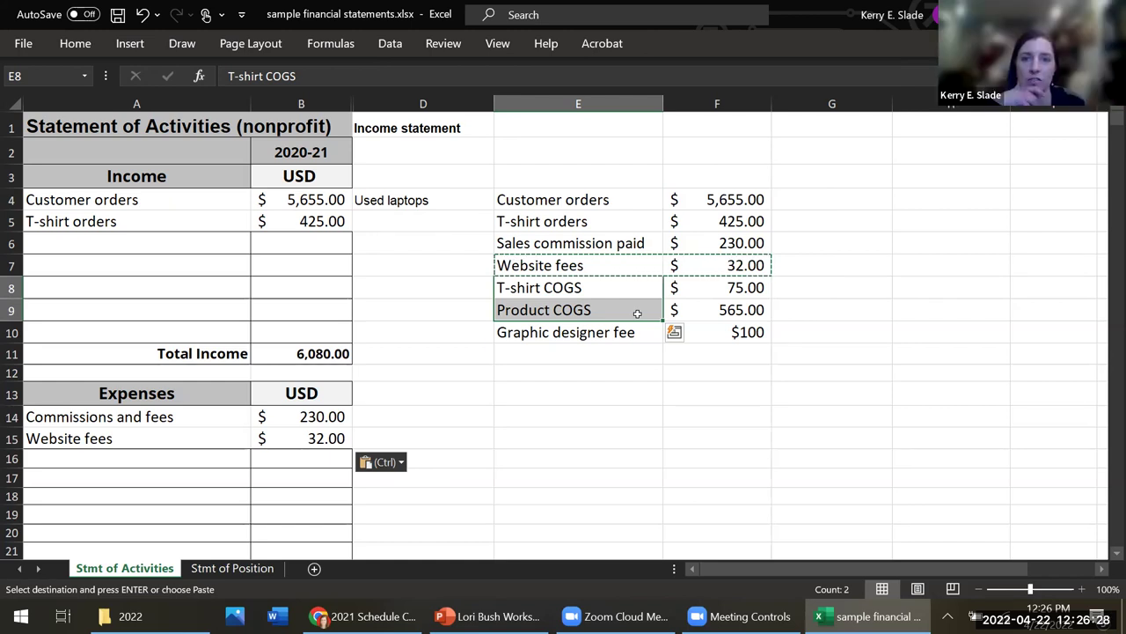
{"action": "left_click", "coordinate": [225, 218]}
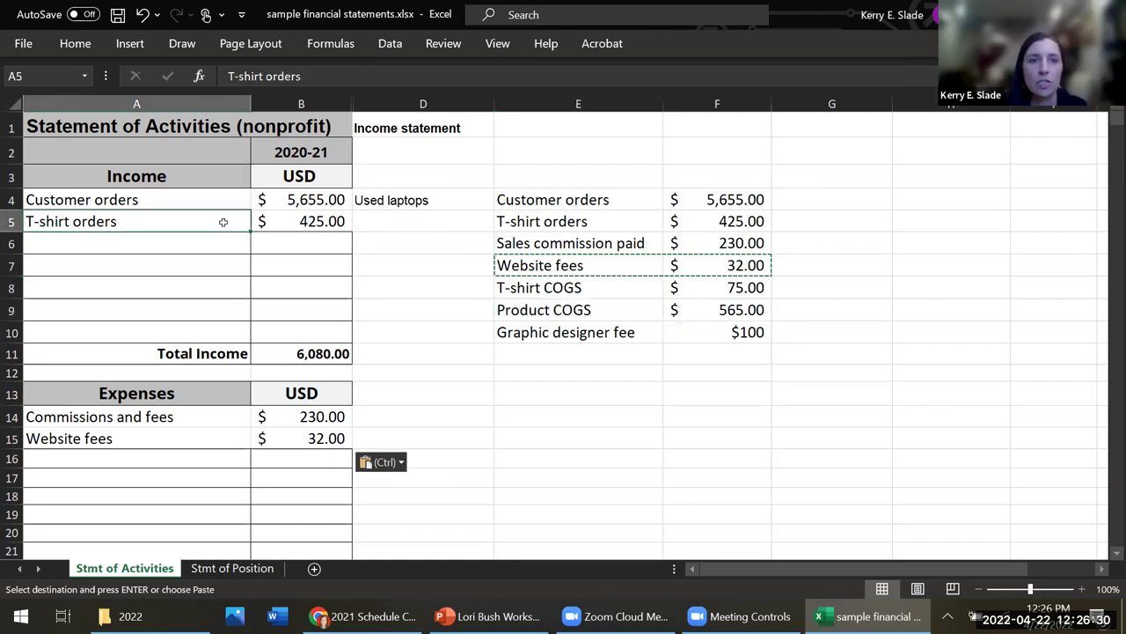
{"action": "left_click", "coordinate": [273, 224]}
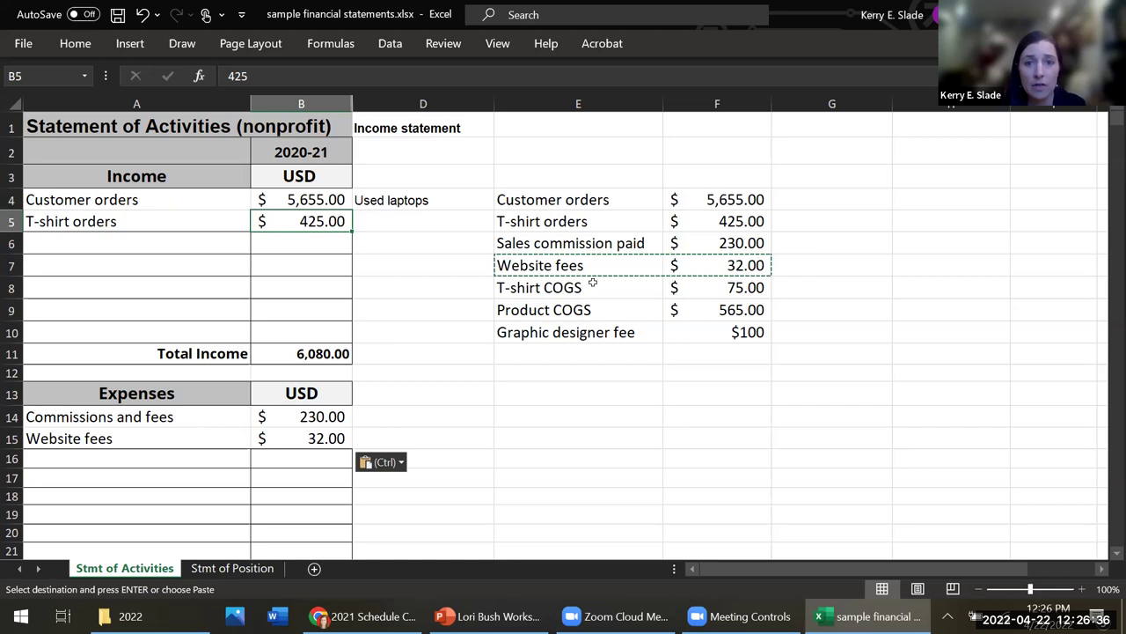
{"action": "left_click_drag", "start_coordinate": [607, 283], "coordinate": [674, 286]}
{"action": "left_click", "coordinate": [651, 288]}
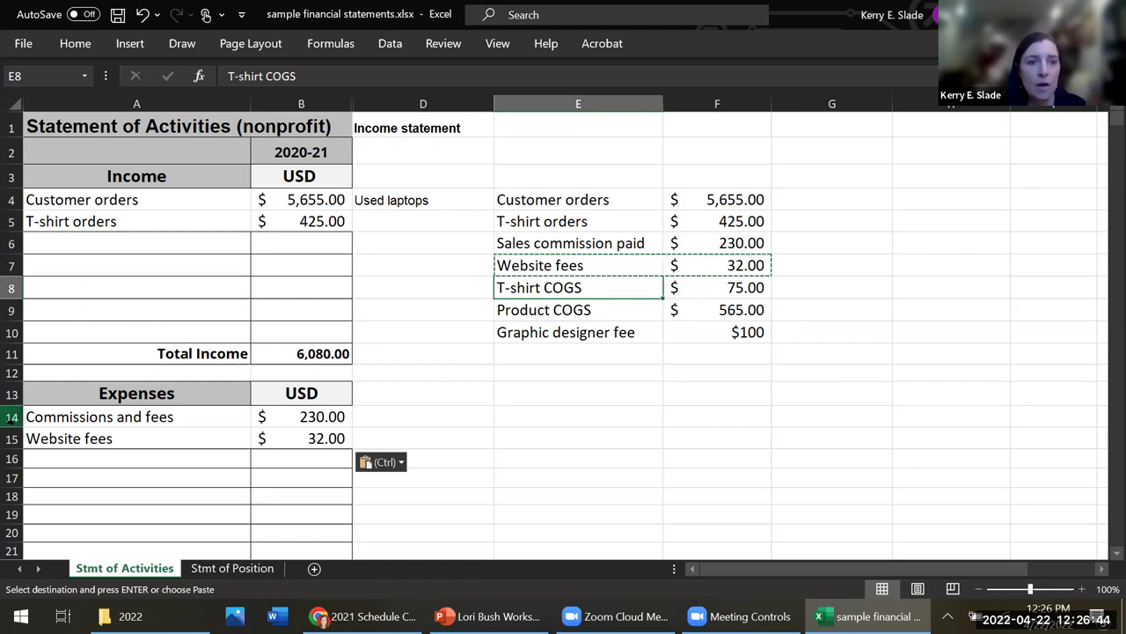
Try inserting two blank rows above the Commissions and fees row, and undo both insertions.
{"action": "right_click", "coordinate": [12, 419]}
{"action": "left_click", "coordinate": [62, 255]}
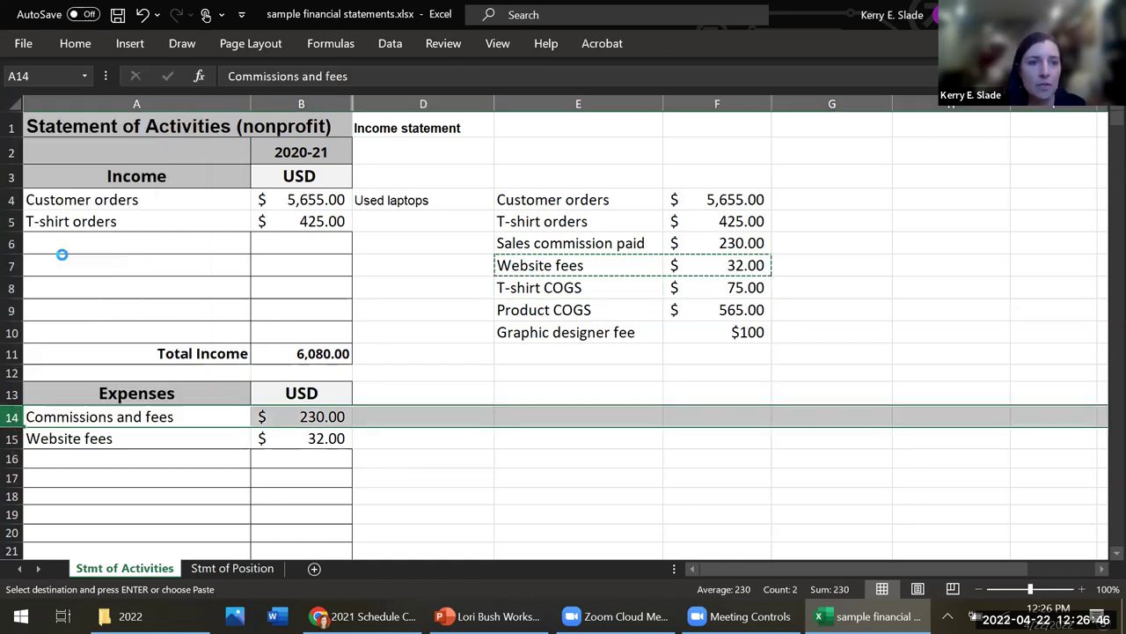
{"action": "right_click", "coordinate": [12, 419]}
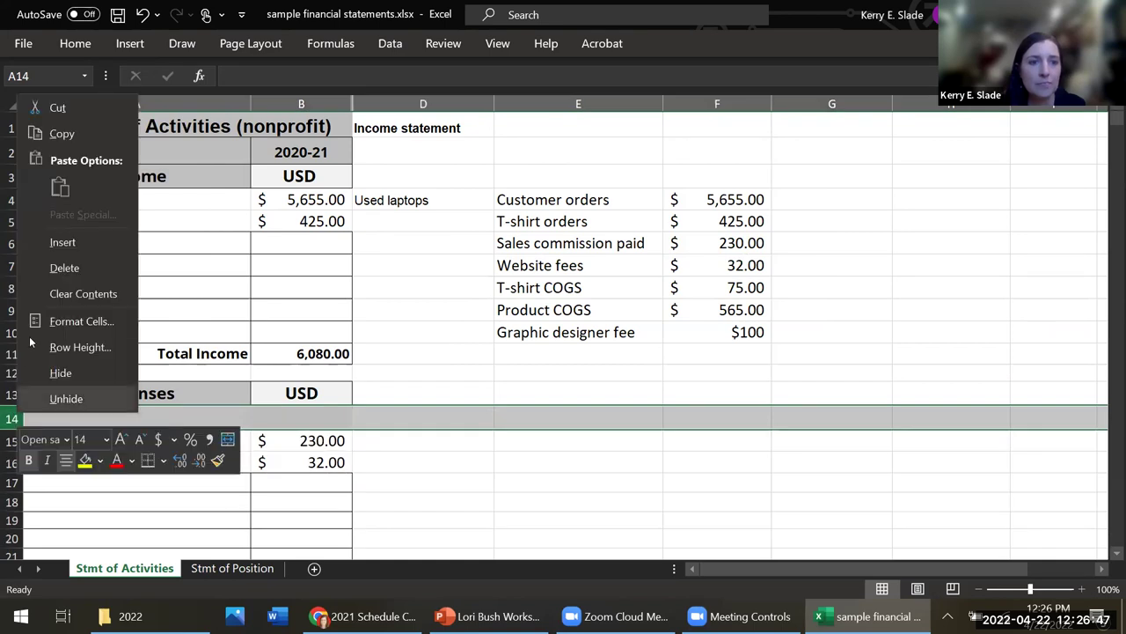
{"action": "left_click", "coordinate": [55, 244]}
{"action": "scroll", "coordinate": [206, 308], "scroll_direction": "down", "scroll_amount": 2}
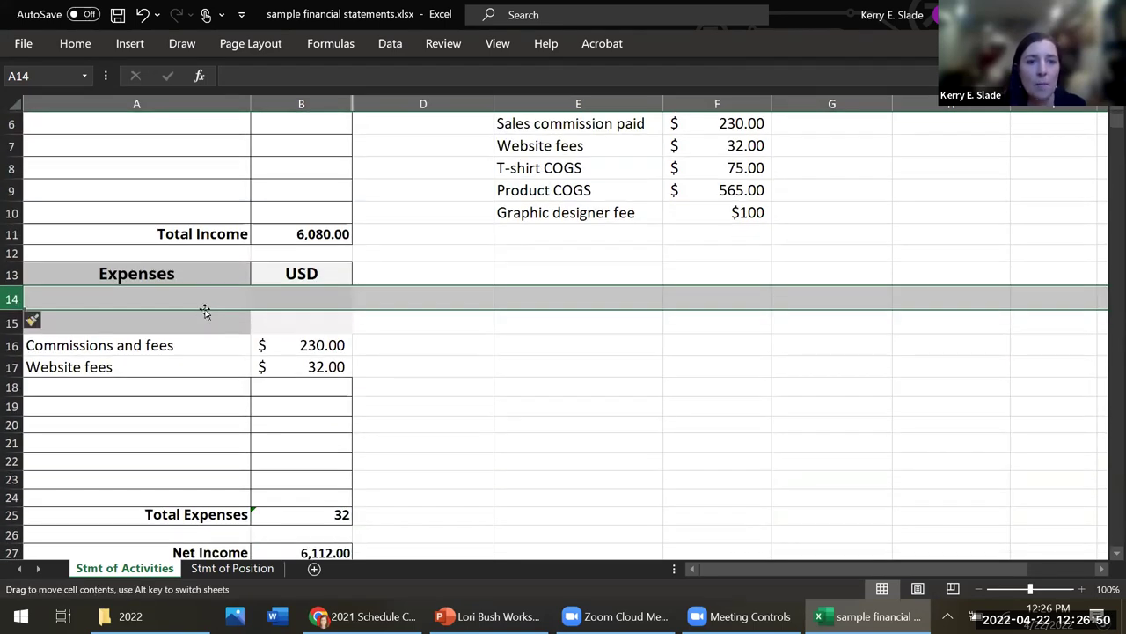
{"action": "scroll", "coordinate": [206, 312], "scroll_direction": "up", "scroll_amount": 2}
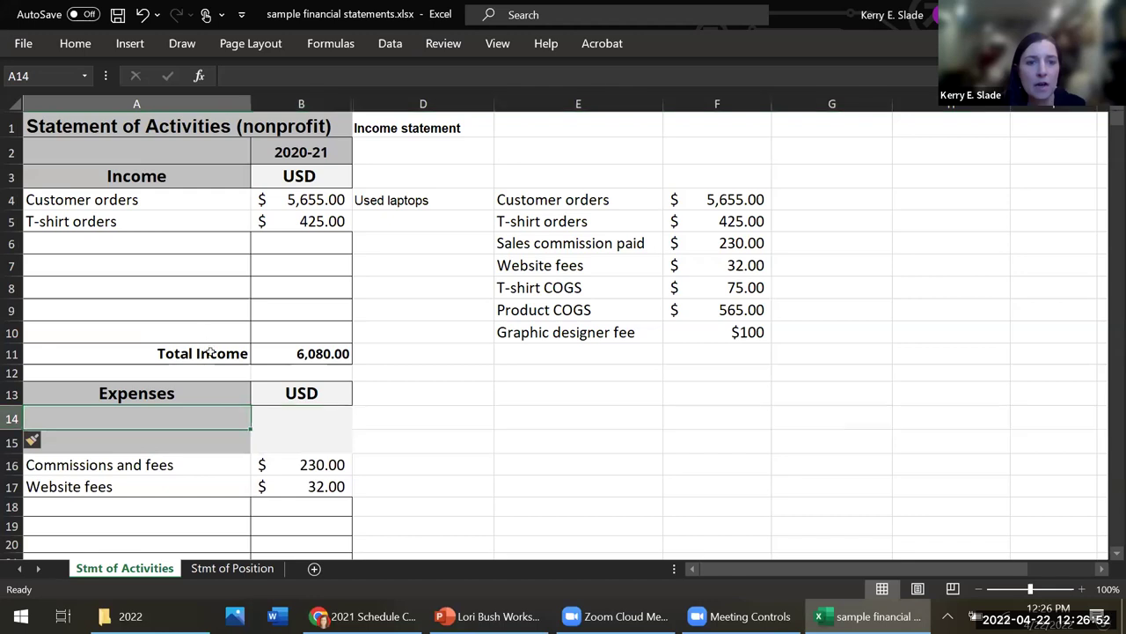
{"action": "key", "text": "ctrl+z"}
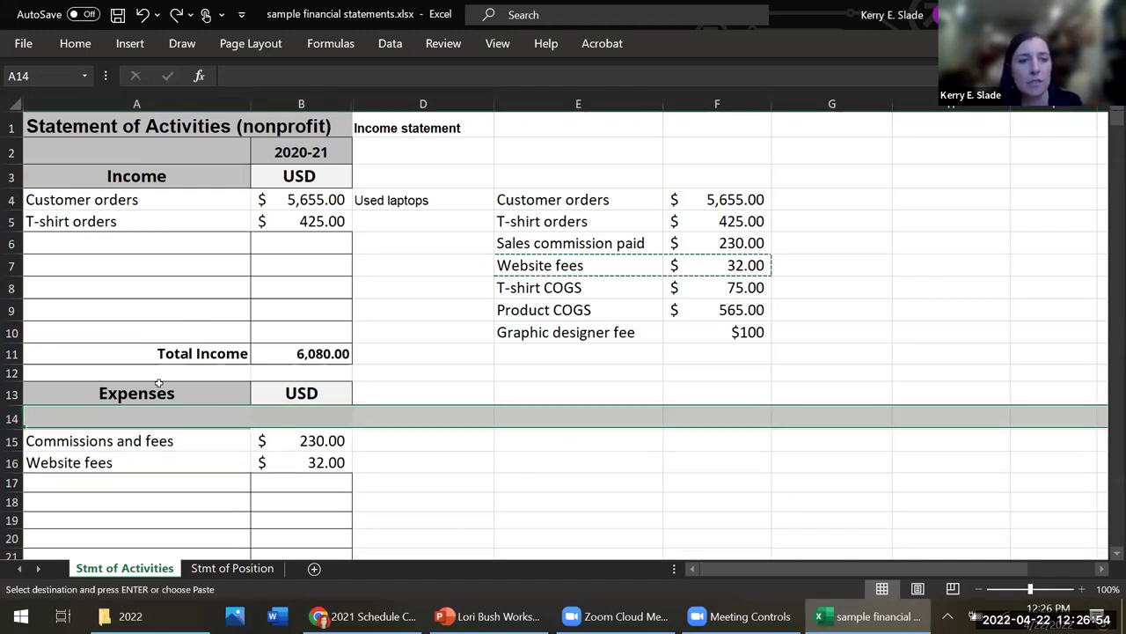
{"action": "key", "text": "ctrl+z"}
Move the Commissions and fees and Website fees entries from A14:B15 down to A17:B18.
{"action": "left_click_drag", "start_coordinate": [174, 416], "coordinate": [308, 440]}
{"action": "key", "text": "ctrl+c"}
{"action": "left_click", "coordinate": [240, 479]}
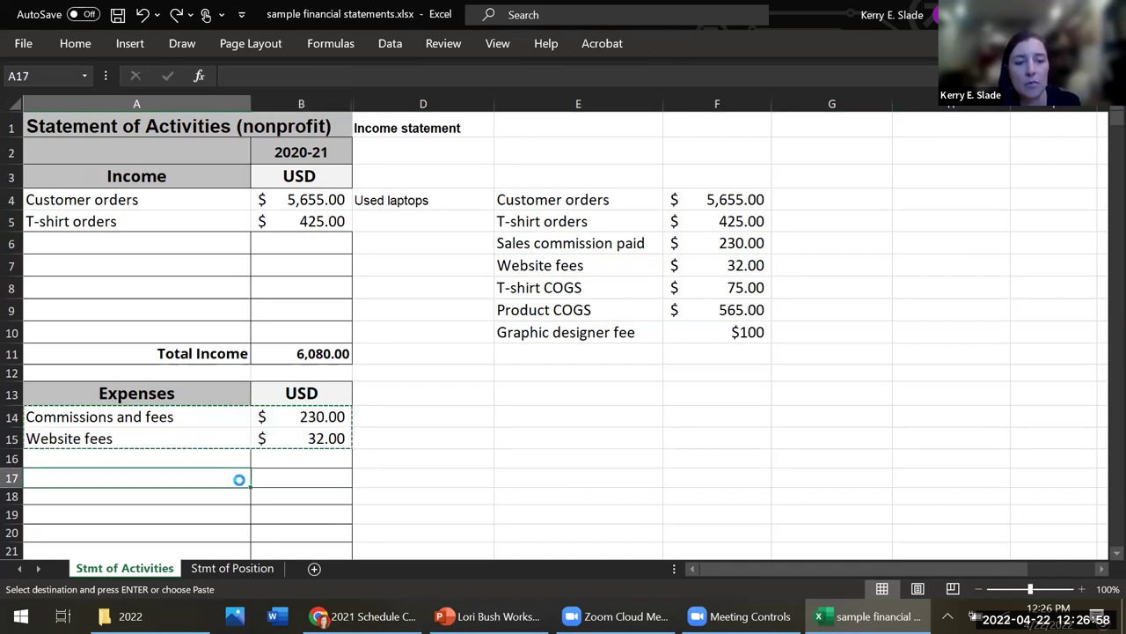
{"action": "key", "text": "ctrl+v"}
{"action": "left_click", "coordinate": [195, 416]}
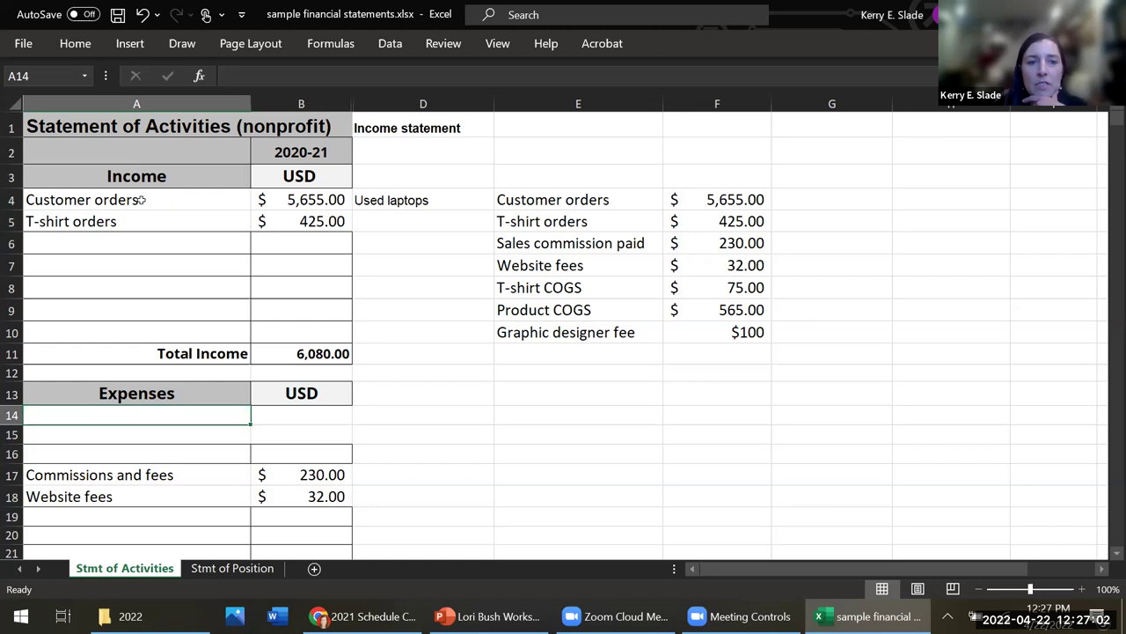
Copy the Product COGS label and amount from E9:F9 into the first Expenses row at A14.
{"action": "left_click", "coordinate": [551, 309]}
{"action": "left_click_drag", "start_coordinate": [654, 309], "coordinate": [744, 309]}
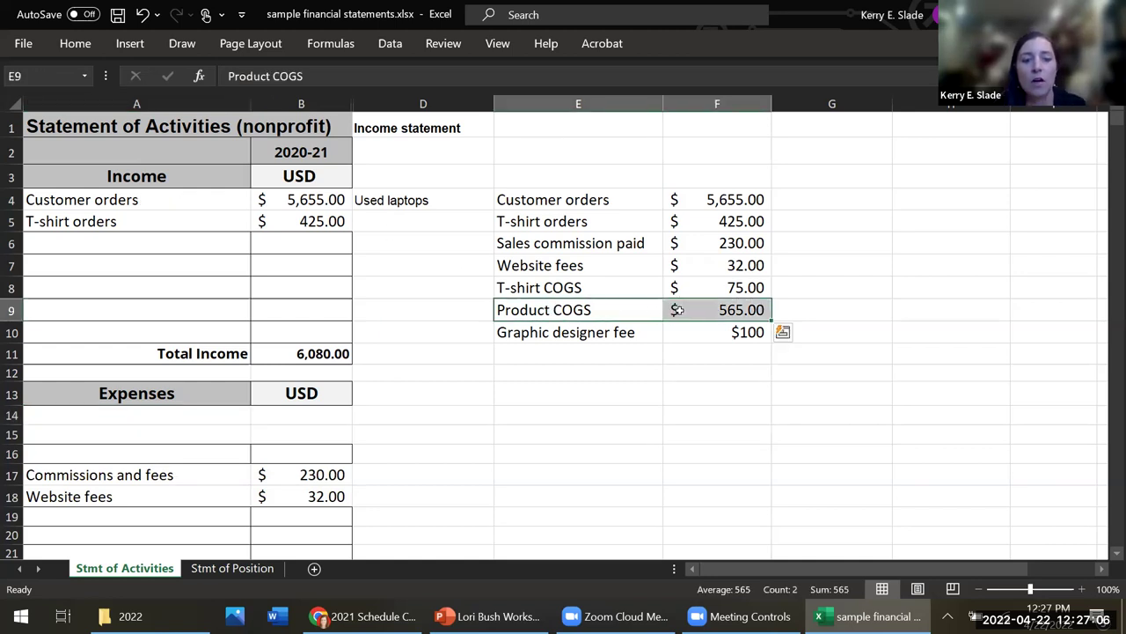
{"action": "key", "text": "ctrl+c"}
{"action": "left_click", "coordinate": [183, 420]}
{"action": "key", "text": "ctrl+v"}
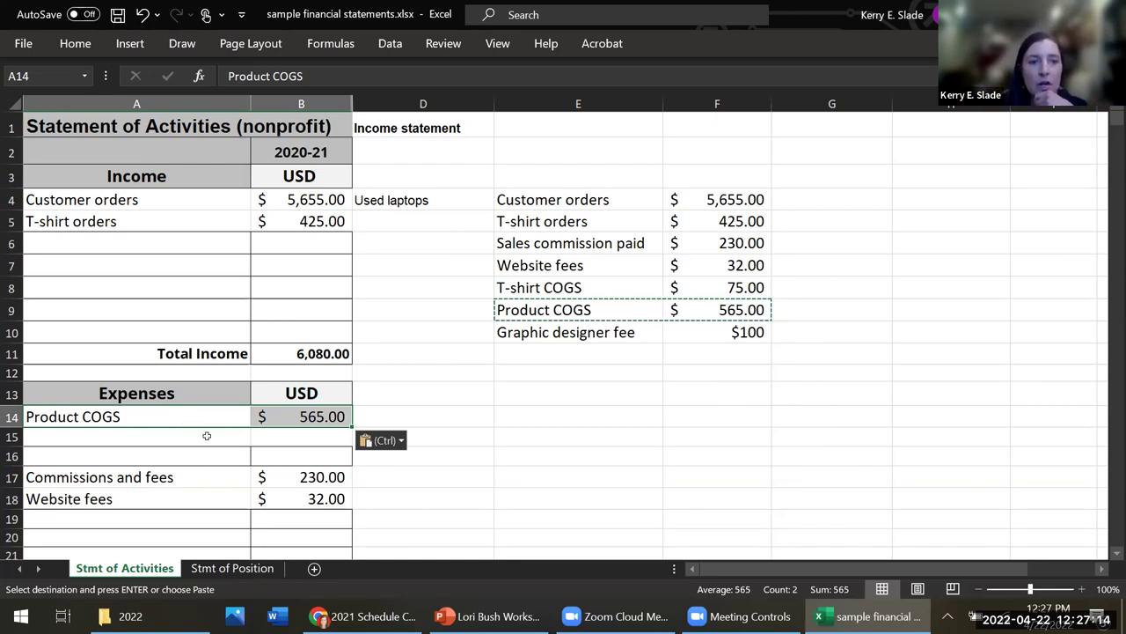
Copy the T-shirt COGS label and amount from E8:F8 into the Expenses row at A15.
{"action": "left_click", "coordinate": [206, 436]}
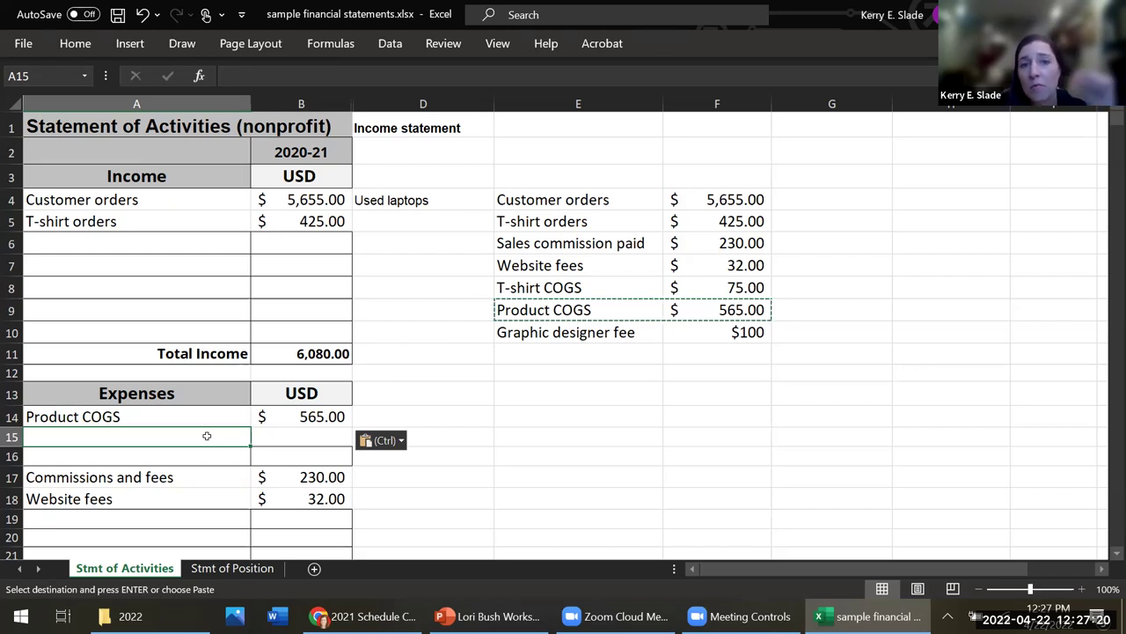
{"action": "left_click_drag", "start_coordinate": [568, 288], "coordinate": [673, 288]}
{"action": "key", "text": "ctrl+c"}
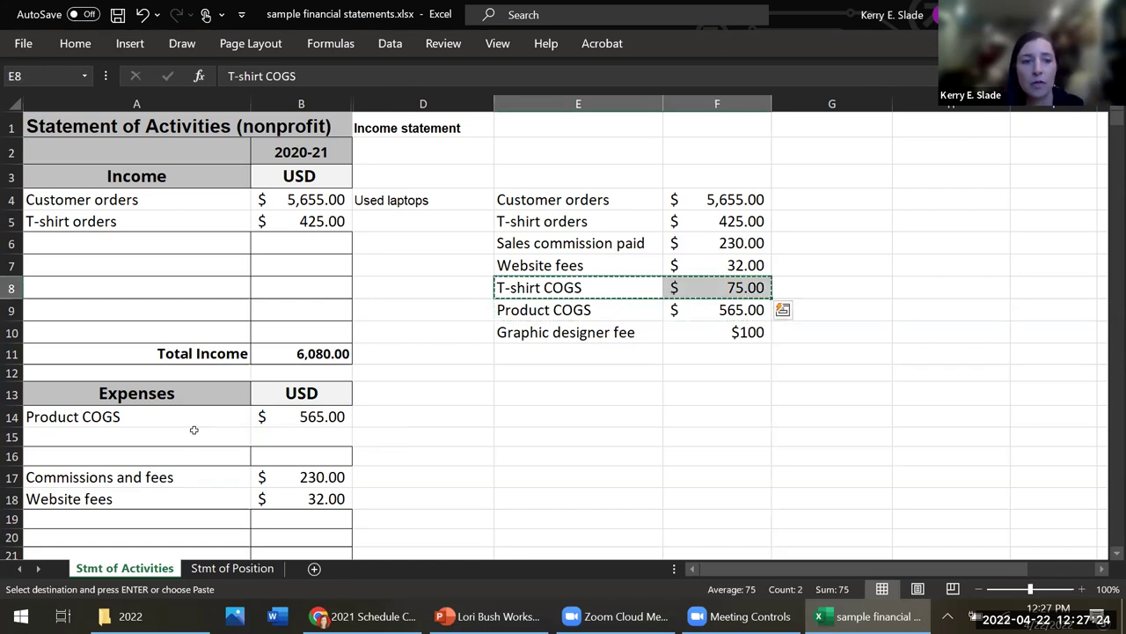
{"action": "left_click", "coordinate": [168, 436]}
{"action": "key", "text": "ctrl+v"}
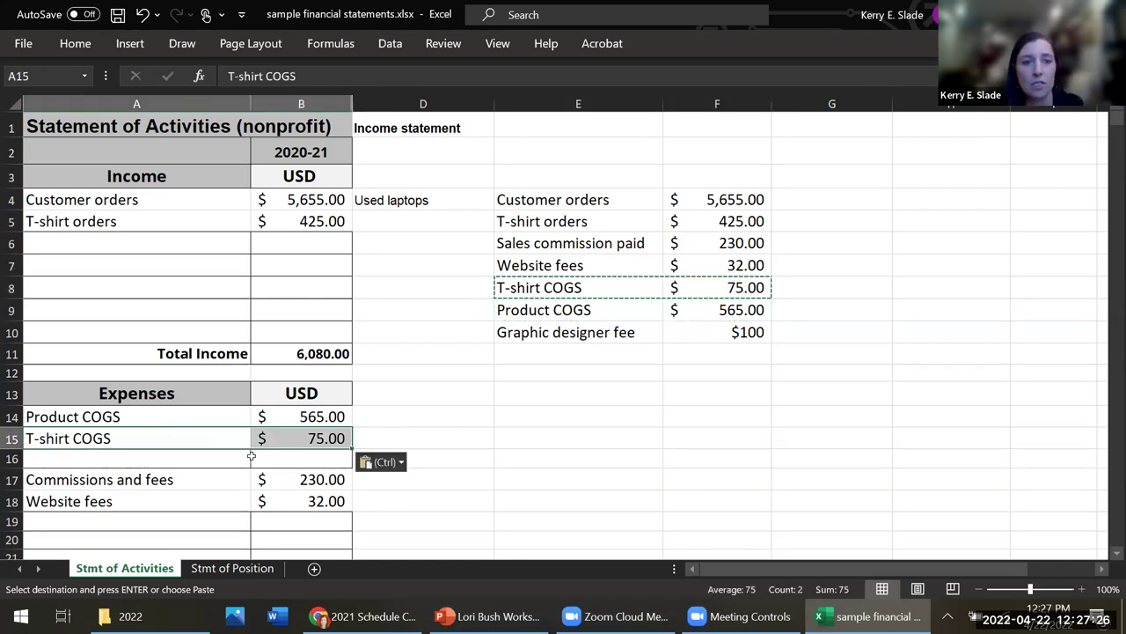
{"action": "left_click", "coordinate": [267, 456]}
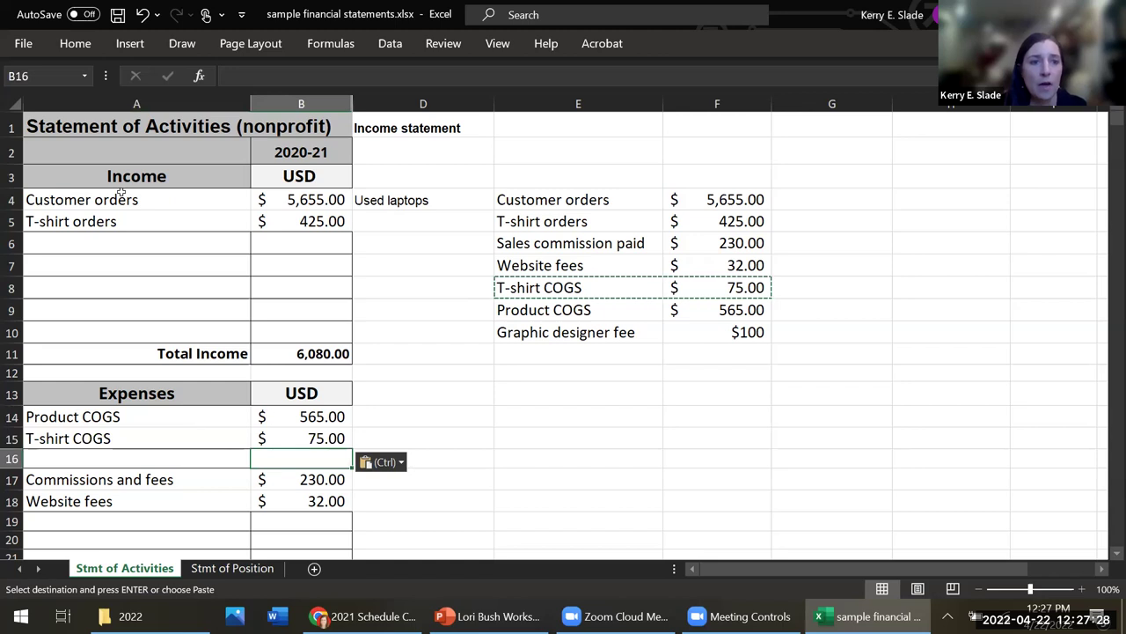
{"action": "left_click", "coordinate": [299, 436]}
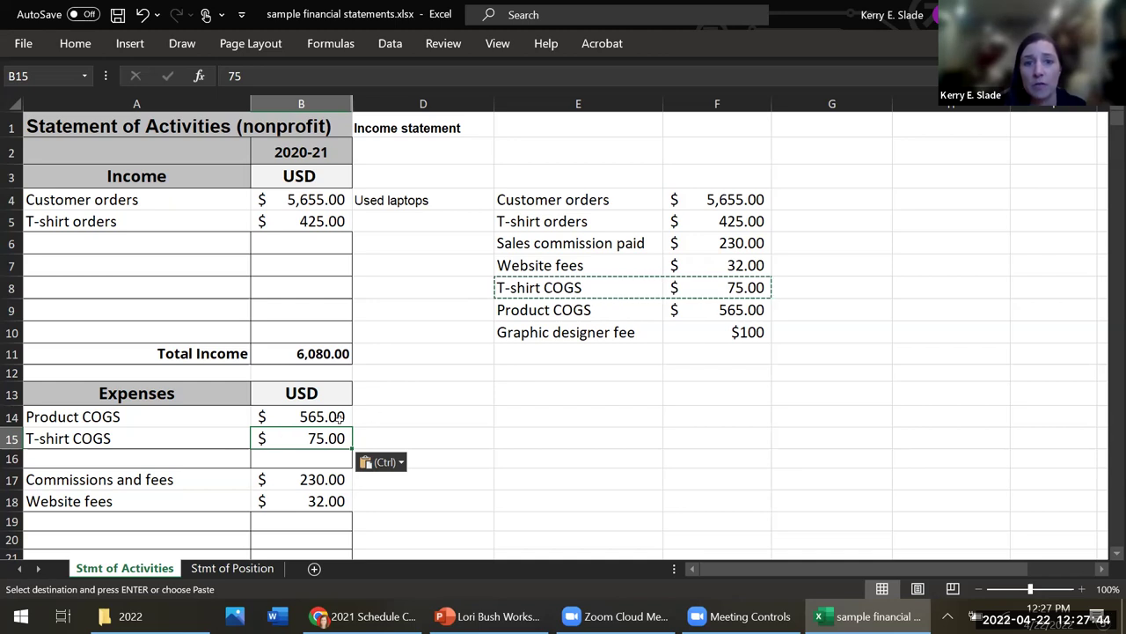
{"action": "left_click", "coordinate": [431, 434]}
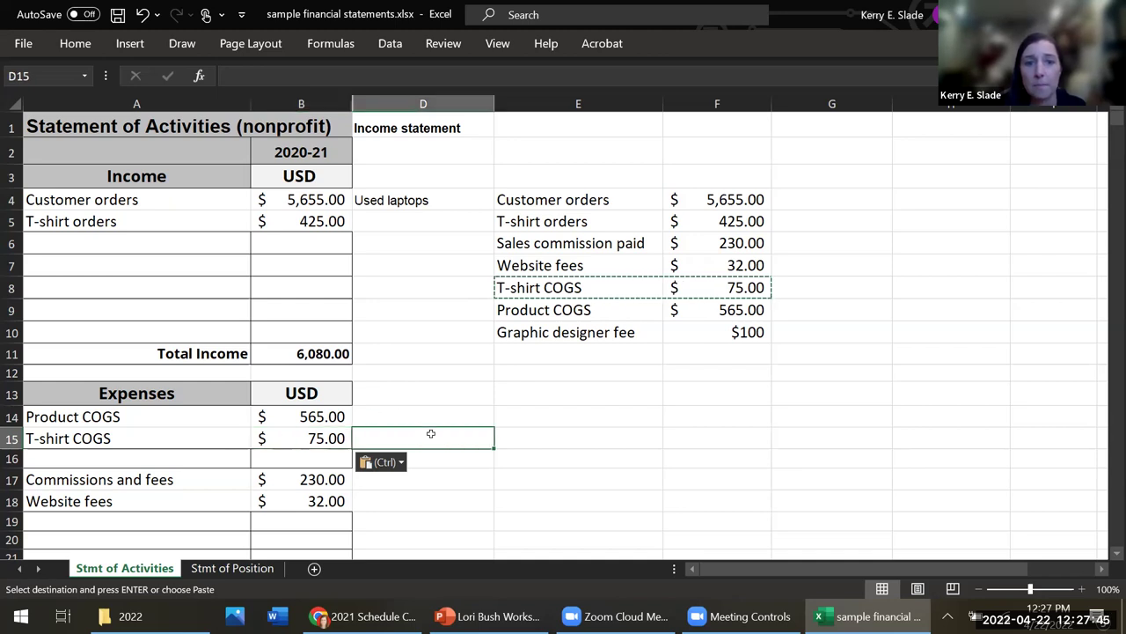
Copy the Graphic designer fee label and amount from E10:F10 into the Expenses row below Website fees, at A19.
{"action": "left_click", "coordinate": [531, 332]}
{"action": "left_click_drag", "start_coordinate": [653, 331], "coordinate": [667, 331]}
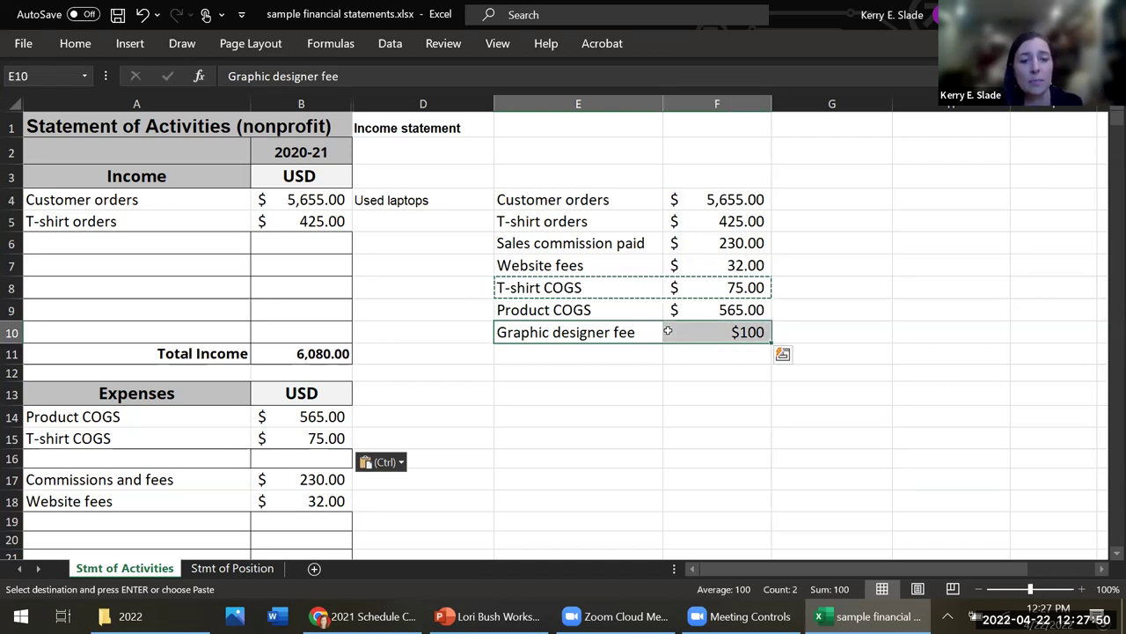
{"action": "key", "text": "ctrl+c"}
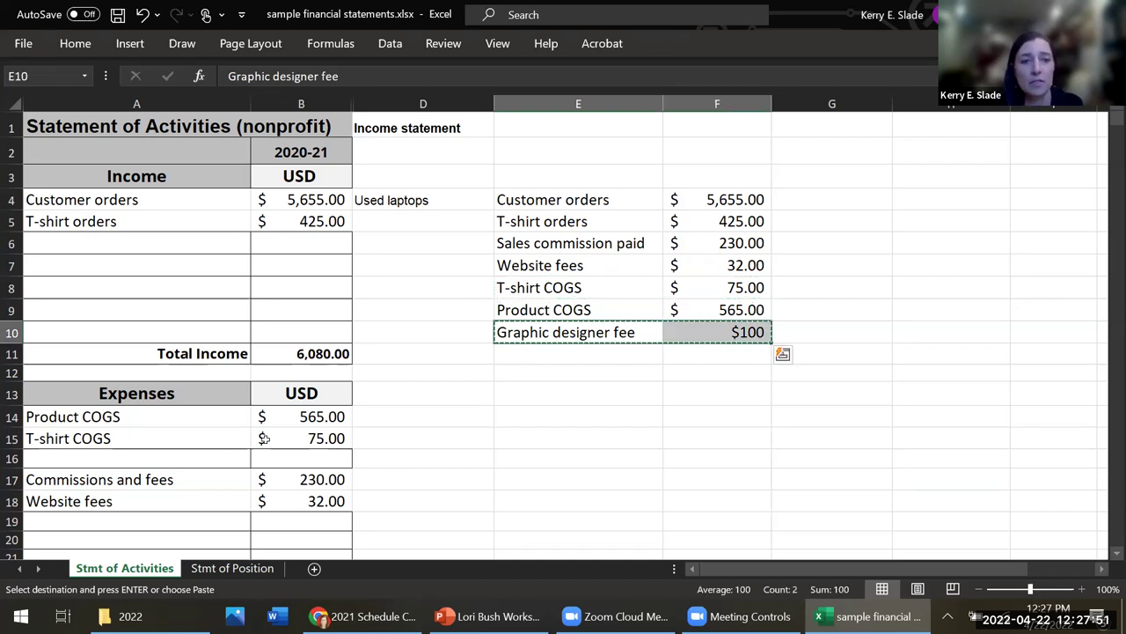
{"action": "left_click", "coordinate": [238, 519]}
{"action": "key", "text": "ctrl+v"}
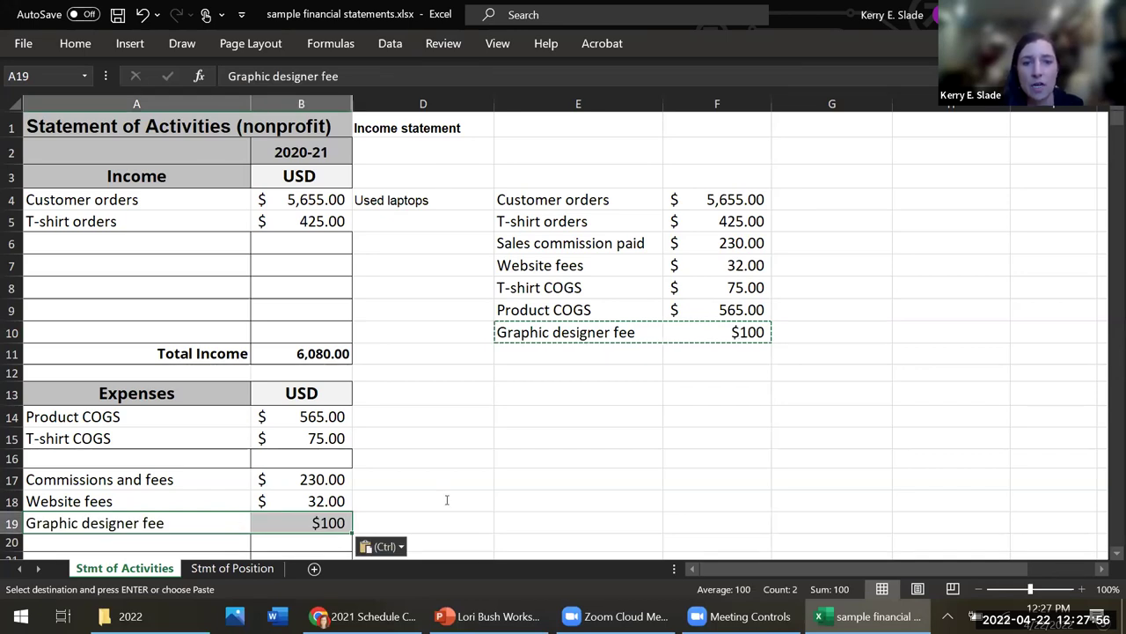
Check the expense categories on the Schedule C form in Chrome, and rename the A19 label in Excel to "Advertising".
{"action": "key", "text": "alt+Tab"}
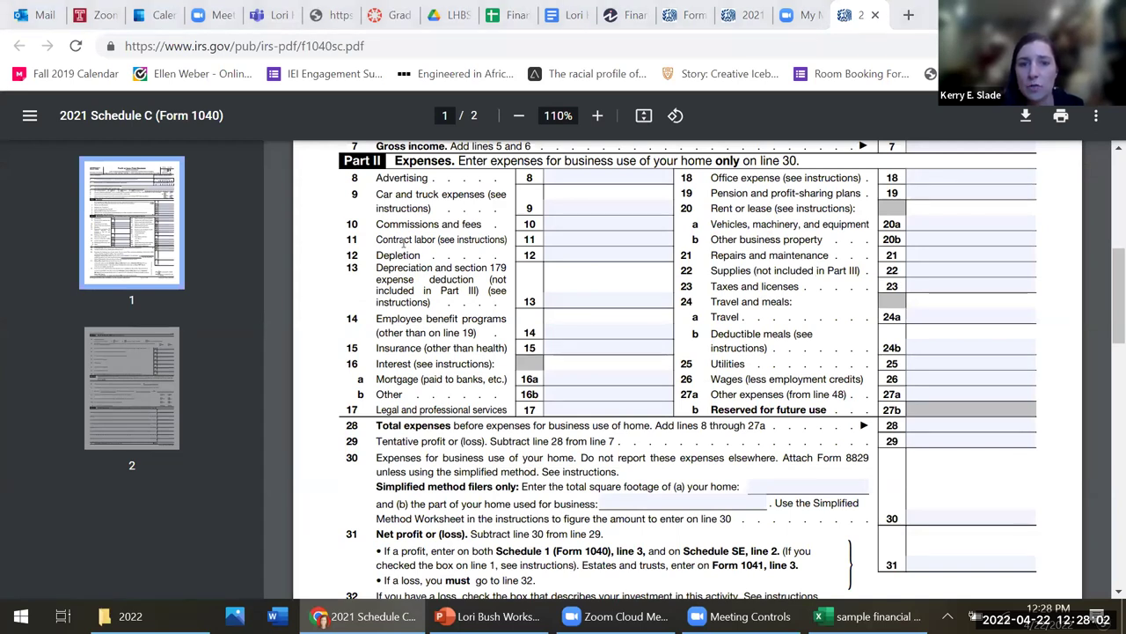
{"action": "scroll", "coordinate": [476, 411], "scroll_direction": "down", "scroll_amount": 2}
{"action": "scroll", "coordinate": [440, 350], "scroll_direction": "up", "scroll_amount": 2}
{"action": "scroll", "coordinate": [440, 349], "scroll_direction": "up", "scroll_amount": 2}
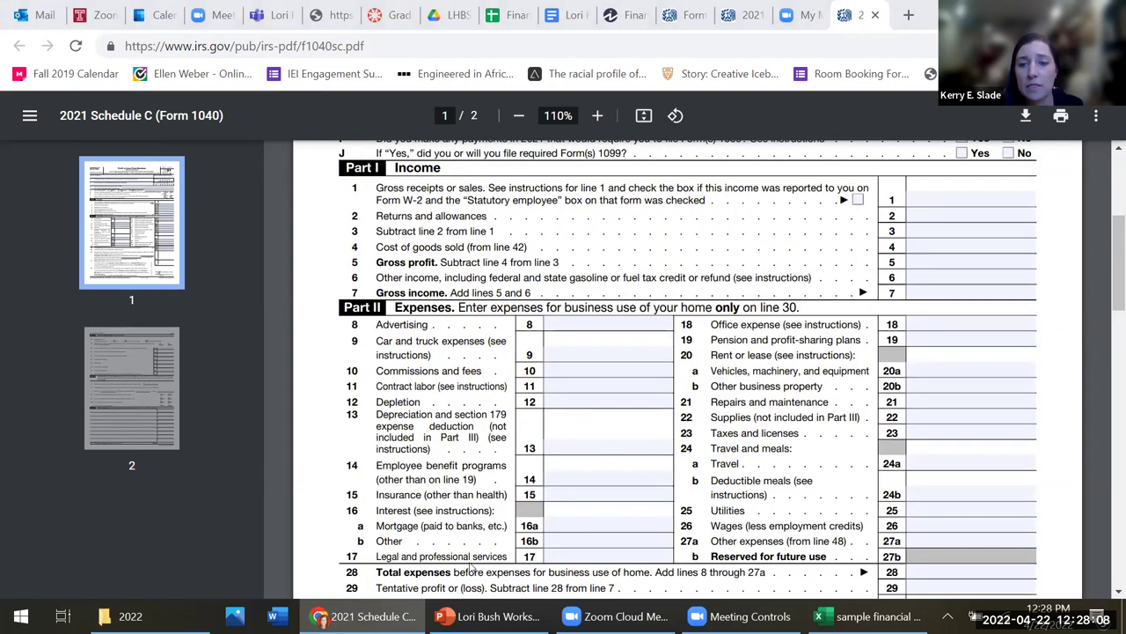
{"action": "key", "text": "alt+Tab"}
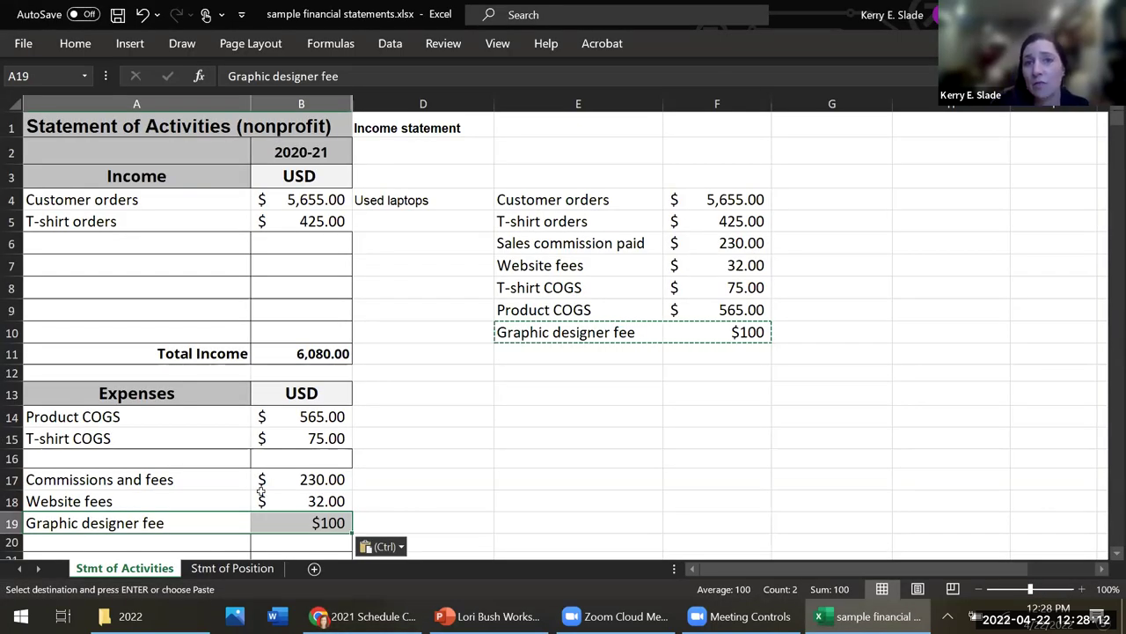
{"action": "left_click", "coordinate": [195, 526]}
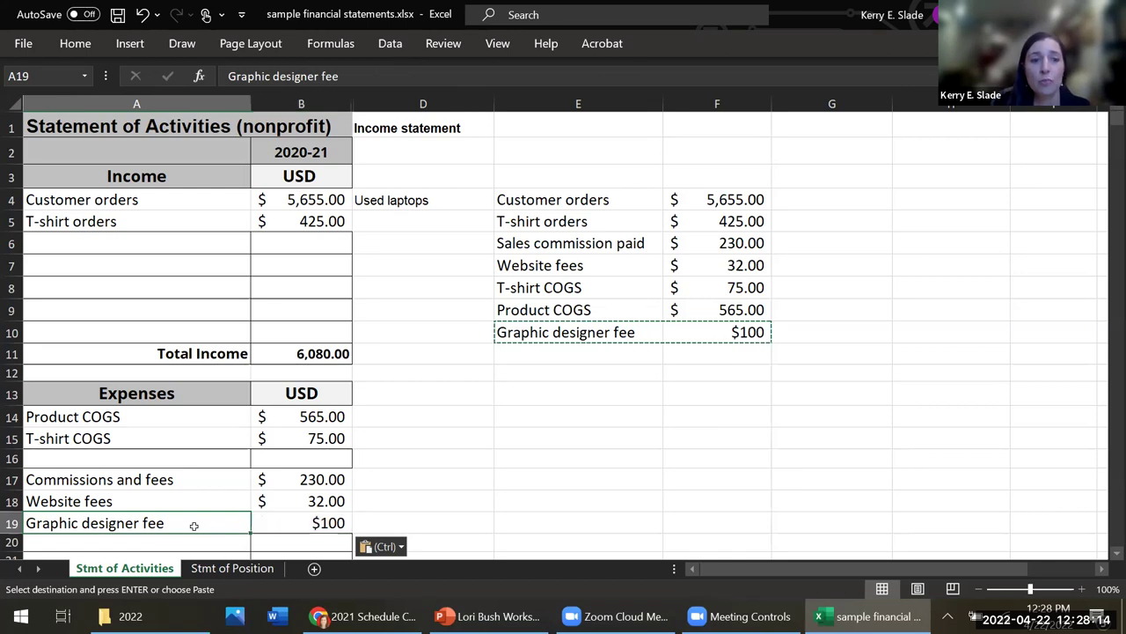
{"action": "type", "text": "Admi"}
{"action": "key", "text": "BackSpace"}
{"action": "key", "text": "BackSpace"}
{"action": "type", "text": "vertising"}
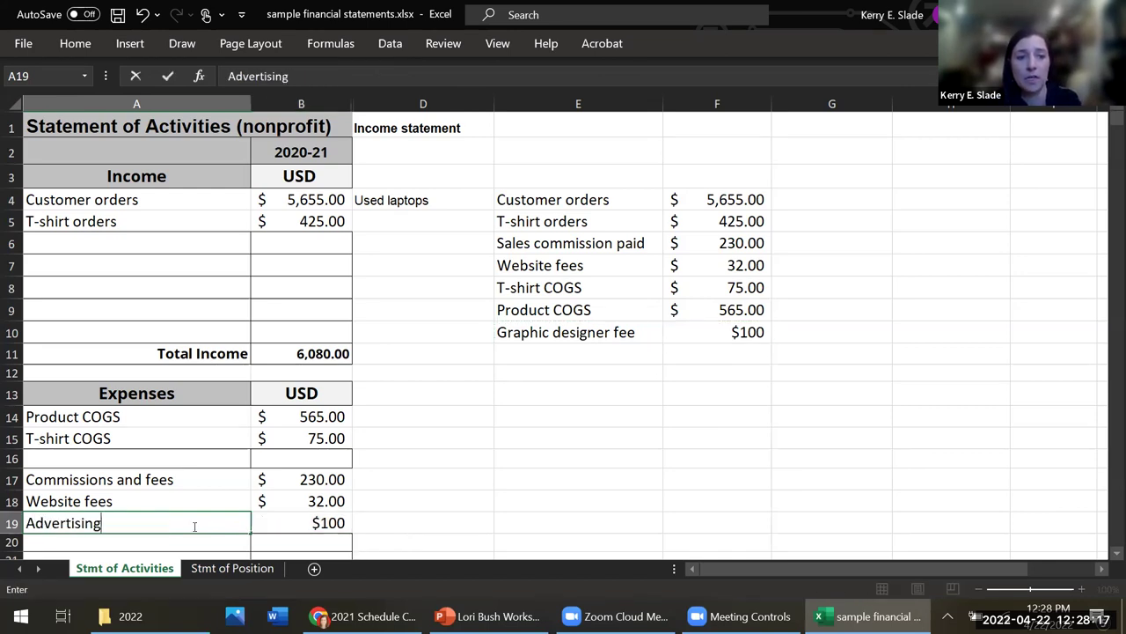
{"action": "key", "text": "Return"}
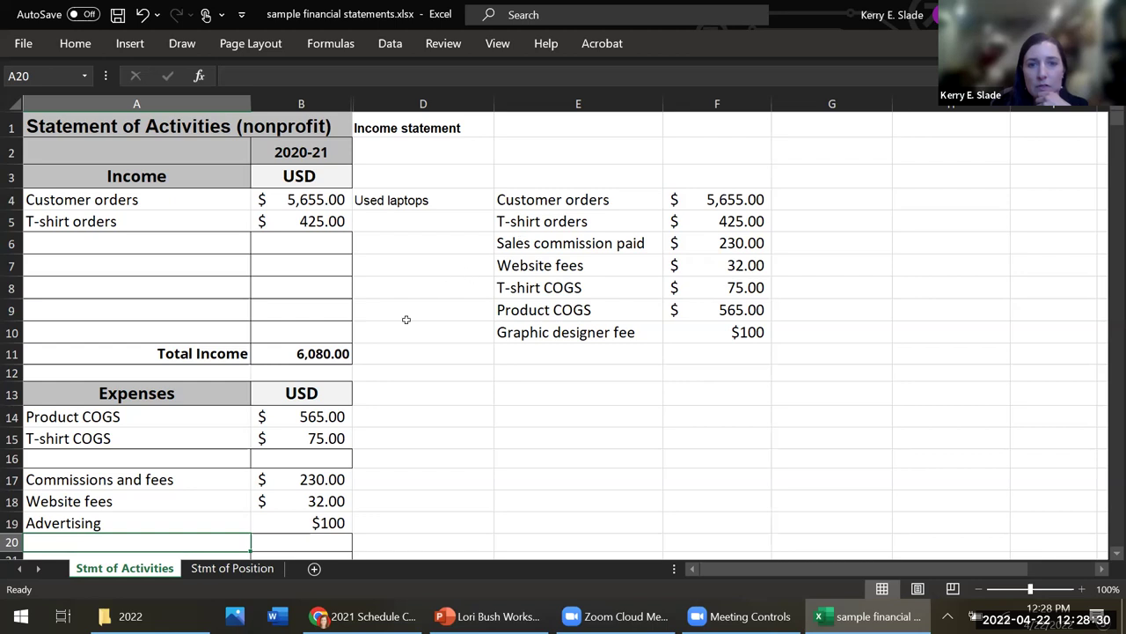
Replace the Total Expenses formula in B23 with =sum(B14:B21) so it covers the cost of goods sold and other expense rows.
{"action": "scroll", "coordinate": [377, 399], "scroll_direction": "down", "scroll_amount": 2}
{"action": "scroll", "coordinate": [377, 399], "scroll_direction": "up", "scroll_amount": 2}
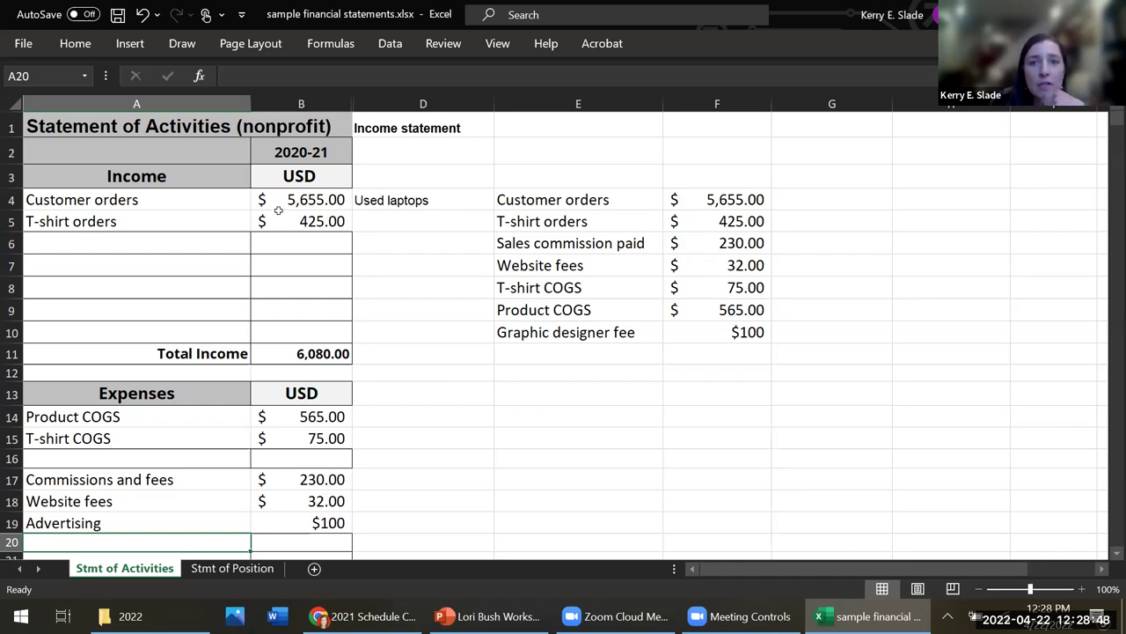
{"action": "left_click", "coordinate": [284, 353]}
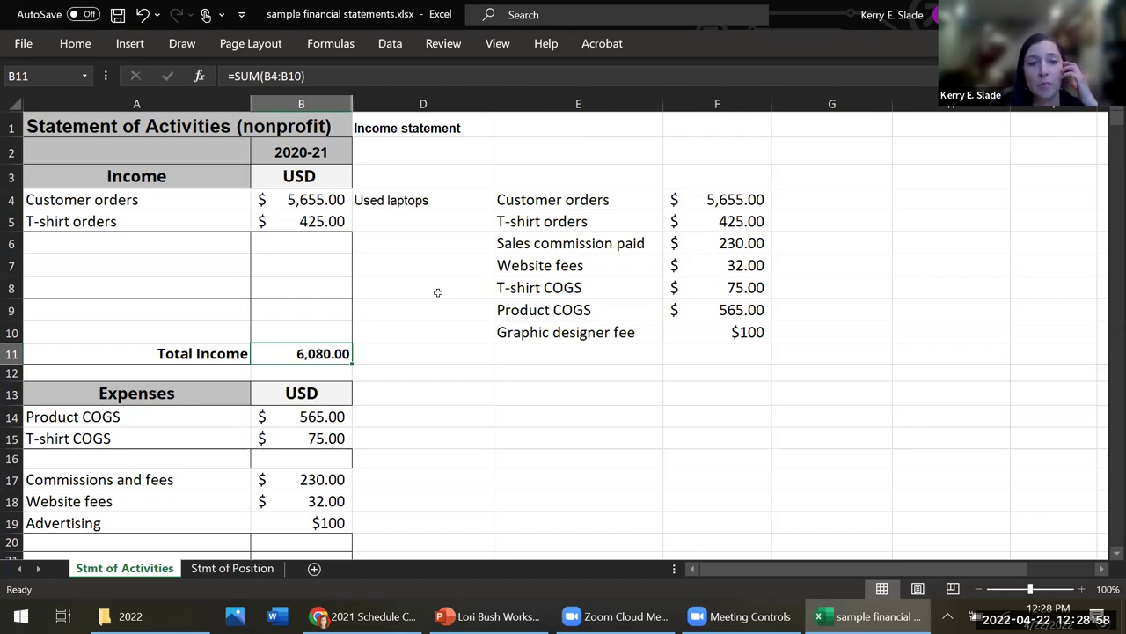
{"action": "scroll", "coordinate": [437, 292], "scroll_direction": "down", "scroll_amount": 2}
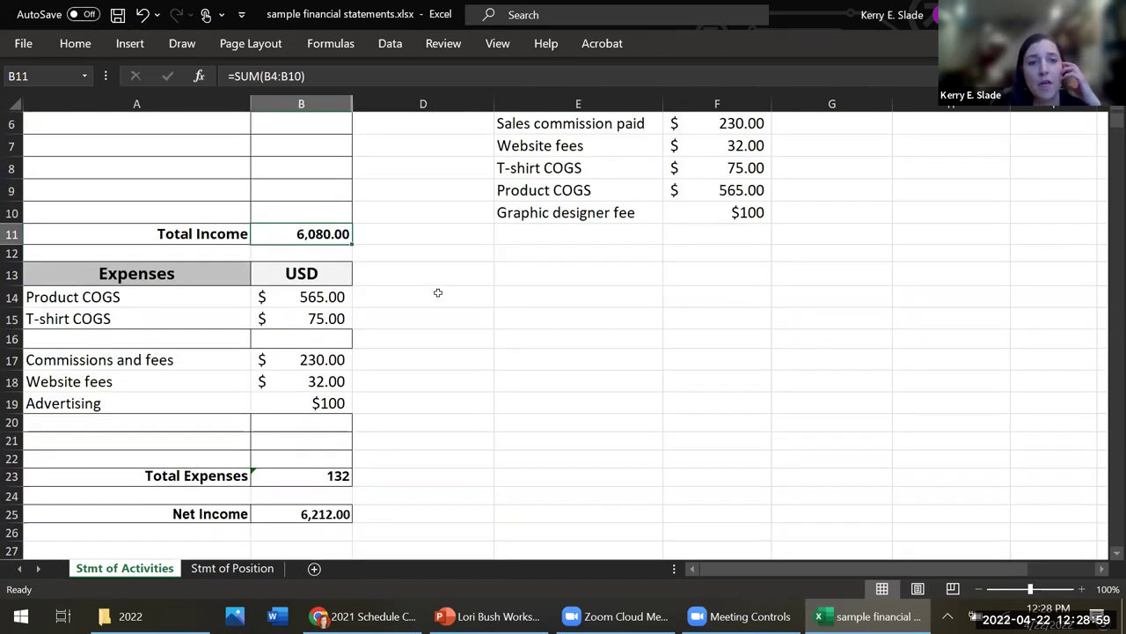
{"action": "left_click", "coordinate": [304, 477]}
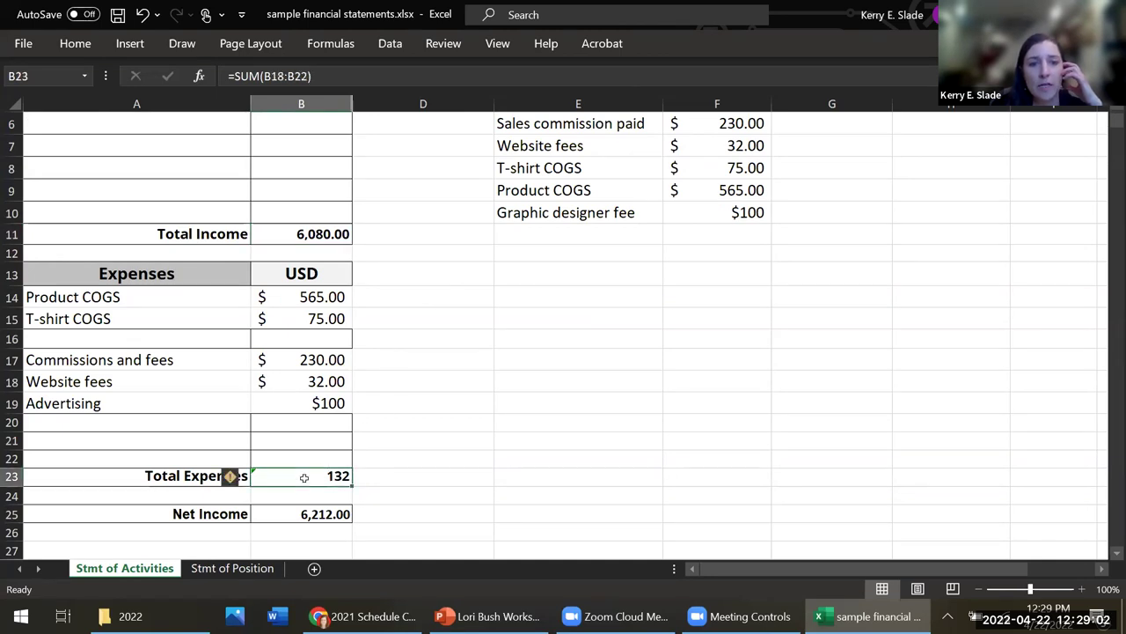
{"action": "double_click", "coordinate": [304, 477]}
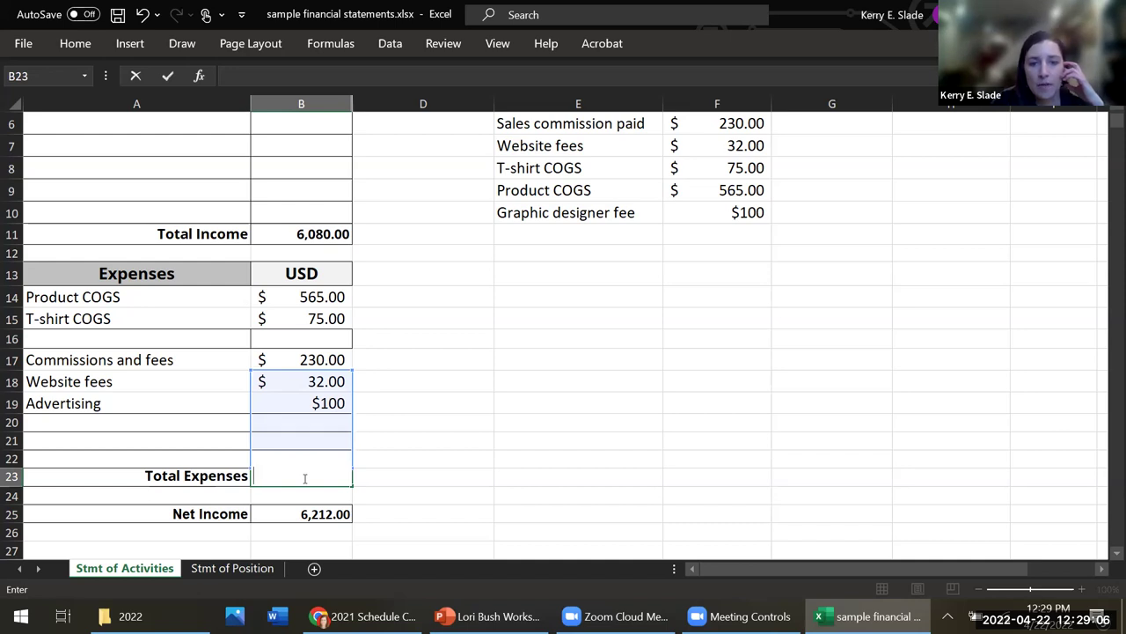
{"action": "type", "text": "="}
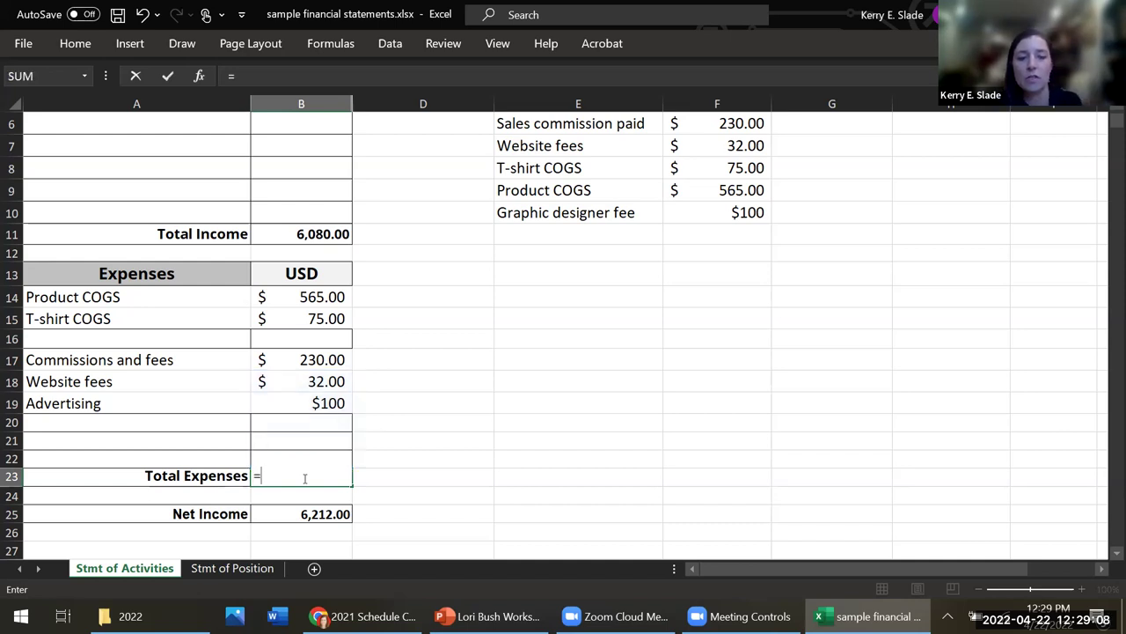
{"action": "type", "text": "sum("}
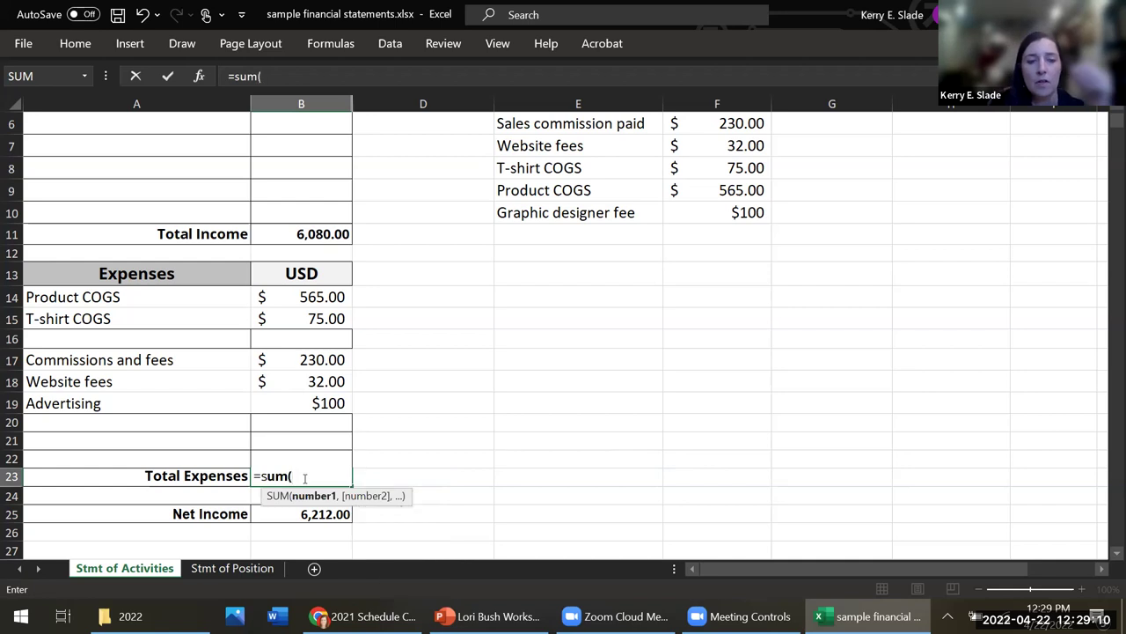
{"action": "left_click_drag", "start_coordinate": [274, 443], "coordinate": [275, 303]}
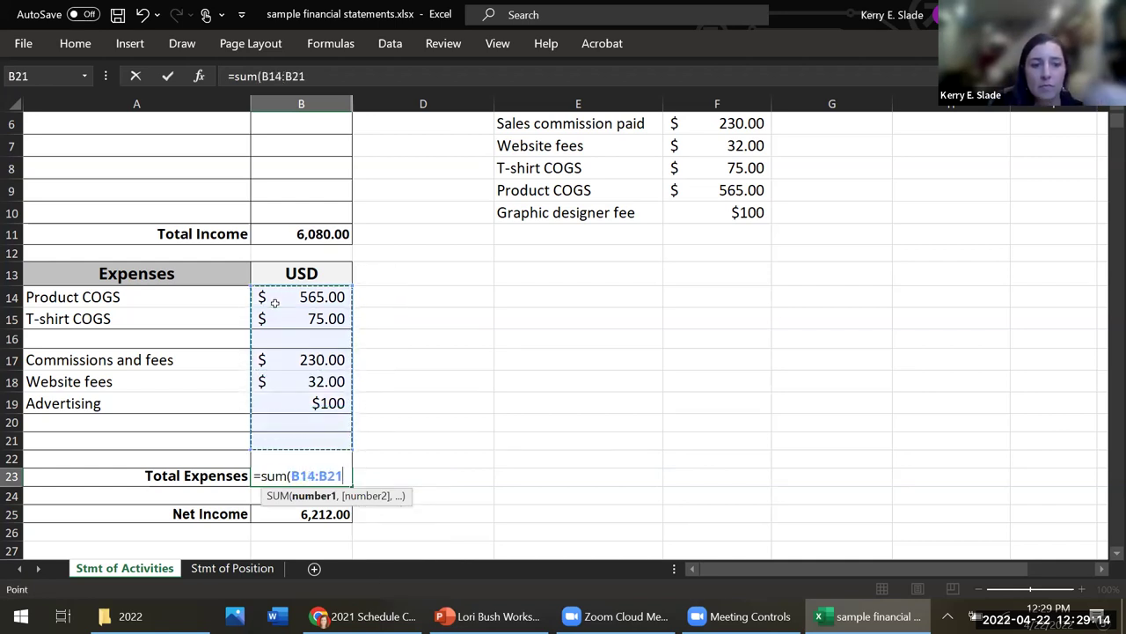
{"action": "type", "text": ")"}
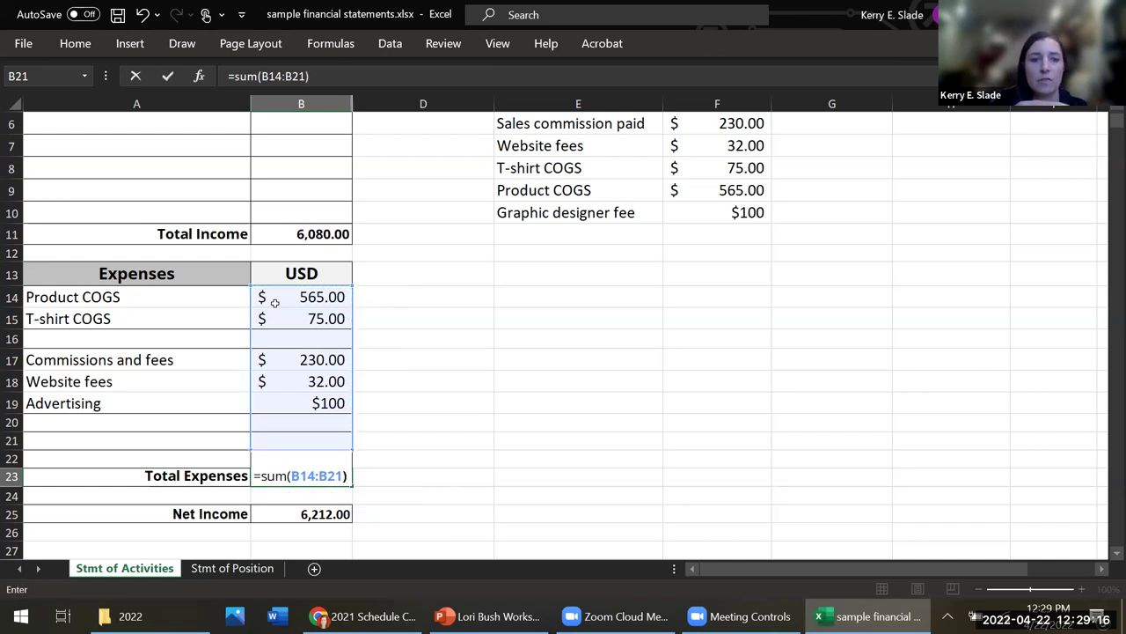
{"action": "key", "text": "Return"}
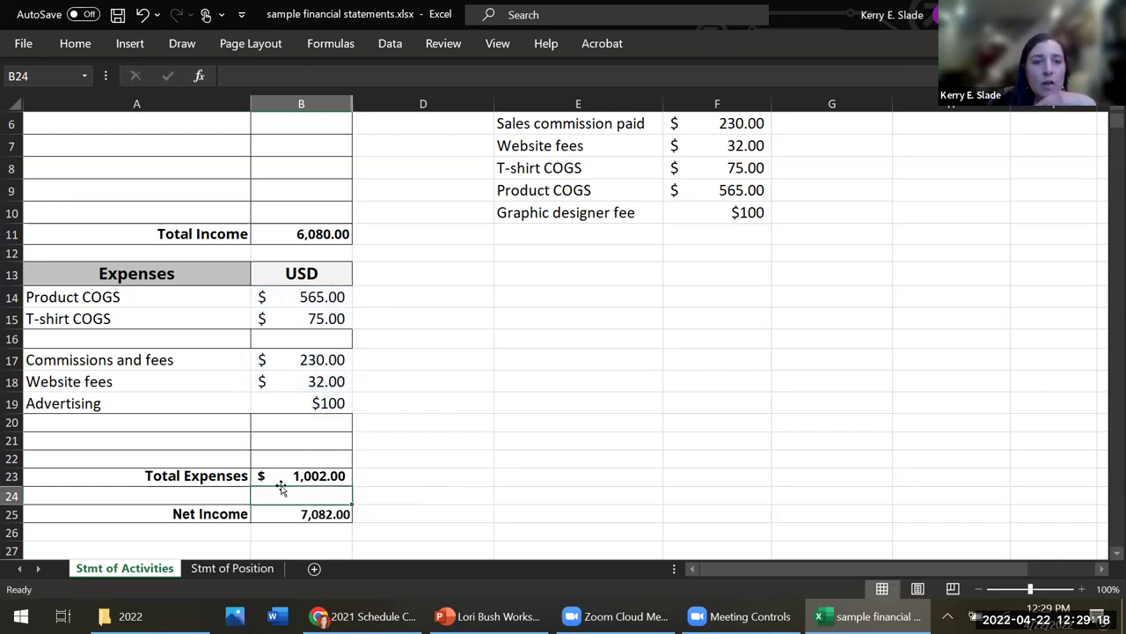
Check the Total Income and Total Expenses formulas, and replace the Net Income formula in B25 with =B11-B23.
{"action": "scroll", "coordinate": [273, 464], "scroll_direction": "up", "scroll_amount": 2}
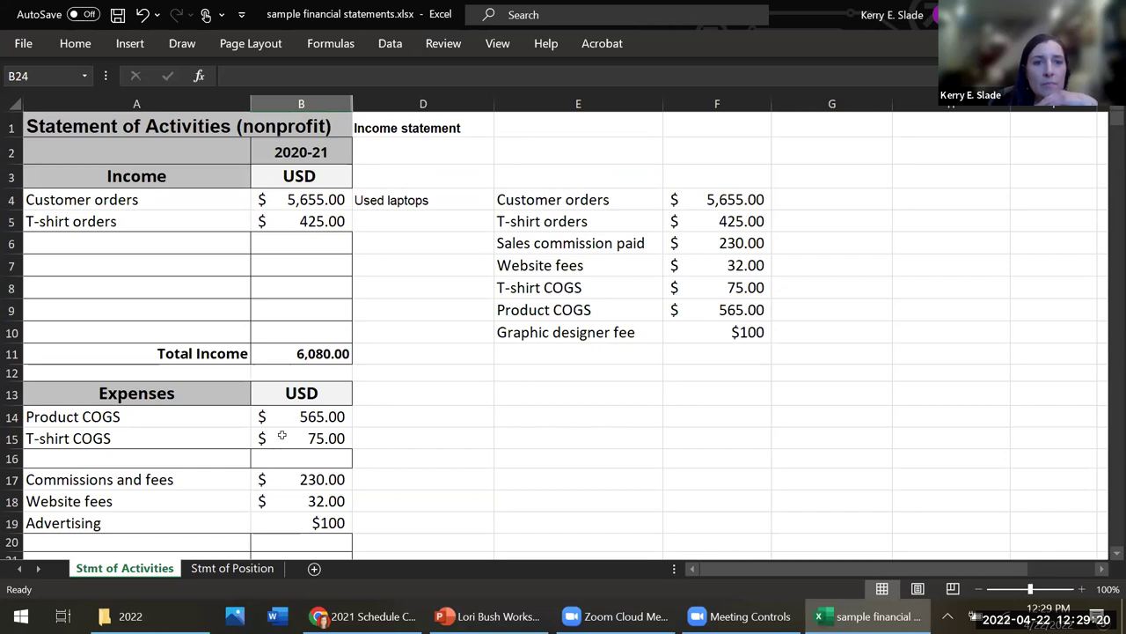
{"action": "left_click", "coordinate": [280, 356]}
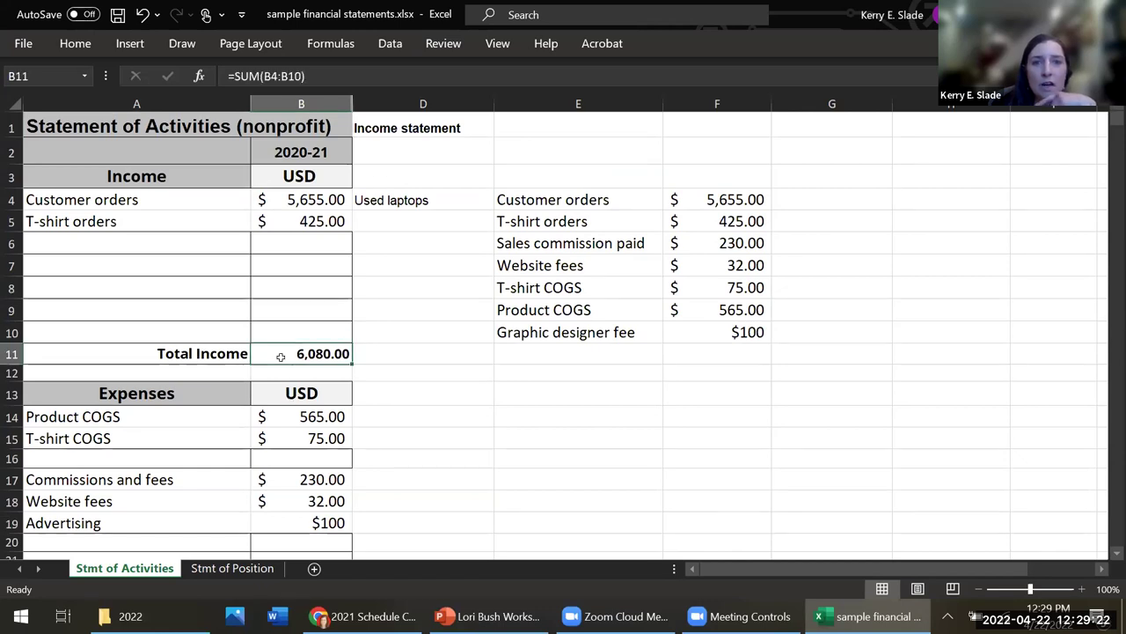
{"action": "scroll", "coordinate": [281, 356], "scroll_direction": "down", "scroll_amount": 2}
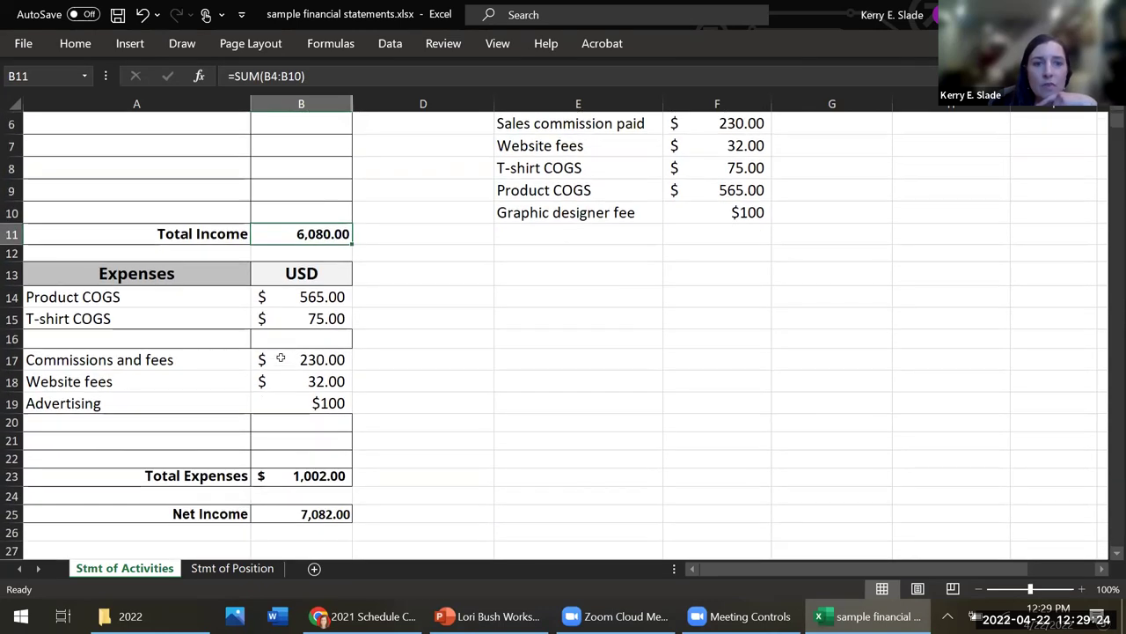
{"action": "left_click", "coordinate": [273, 475]}
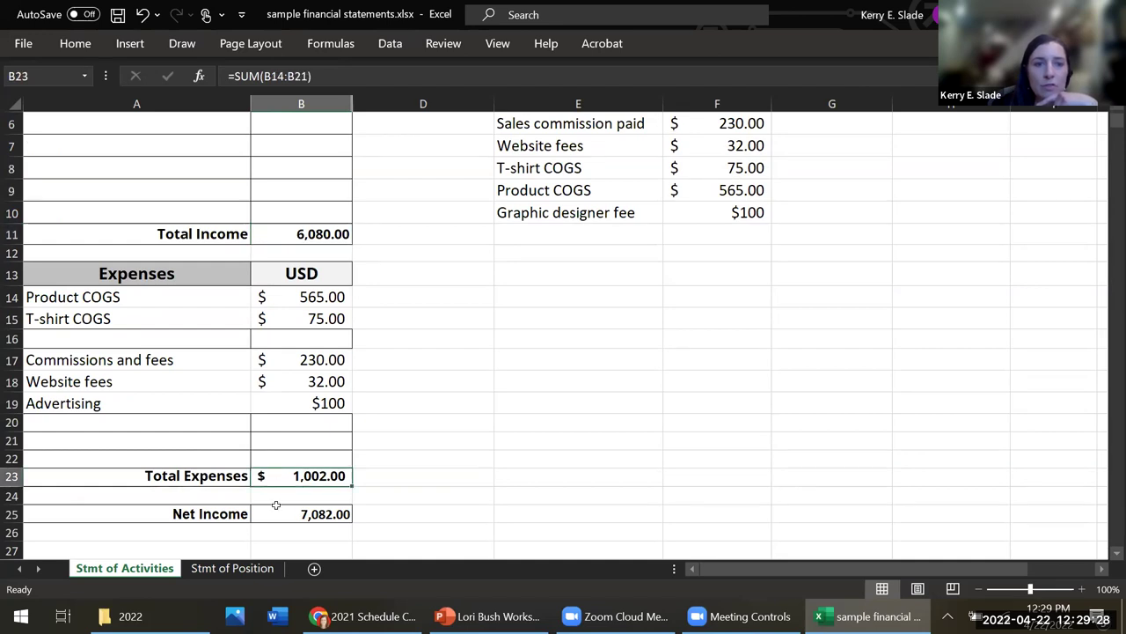
{"action": "left_click", "coordinate": [277, 507]}
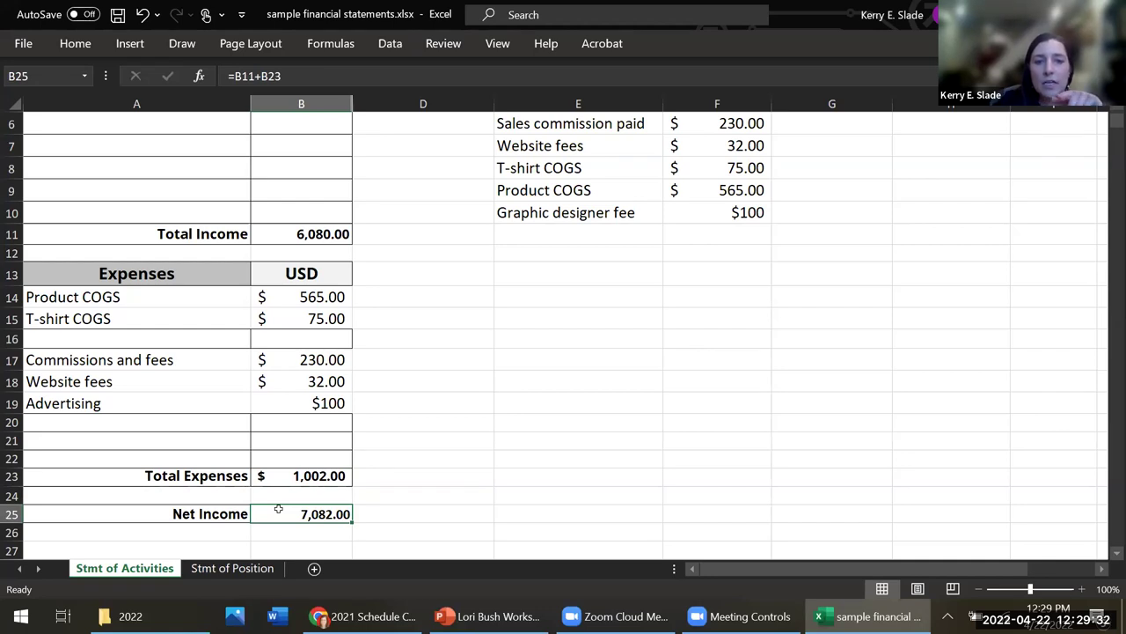
{"action": "key", "text": "BackSpace"}
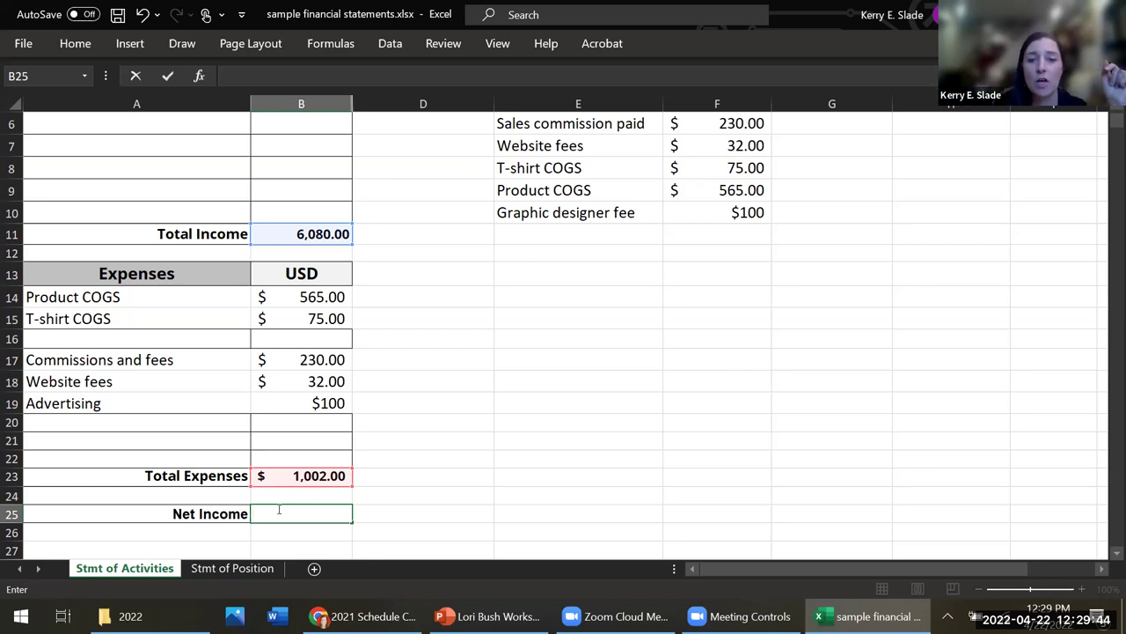
{"action": "type", "text": "="}
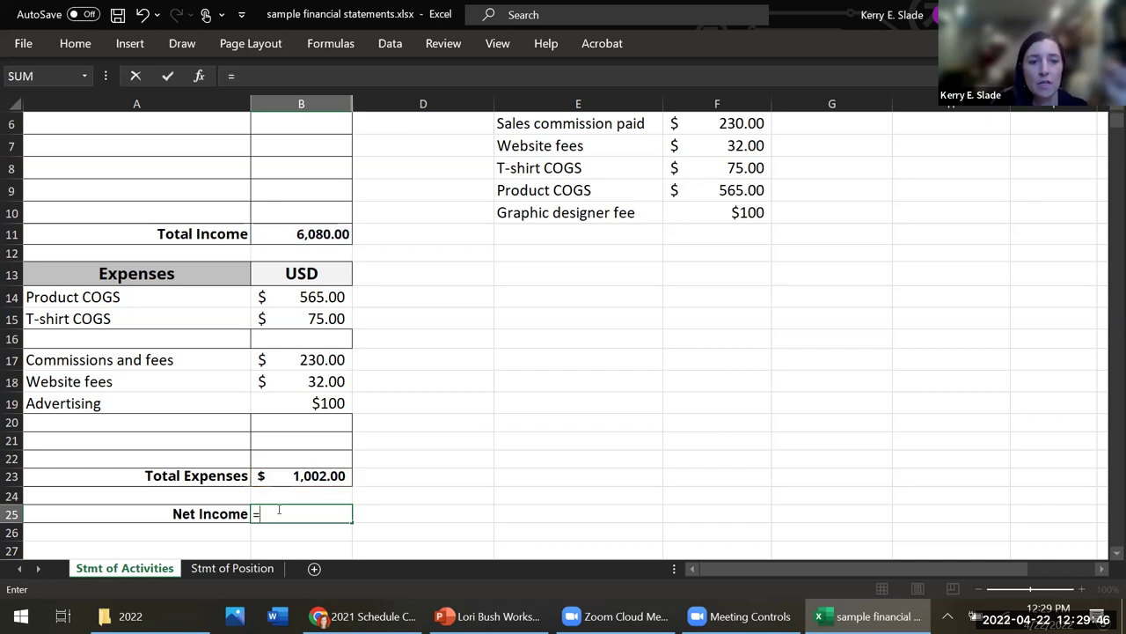
{"action": "left_click", "coordinate": [329, 242]}
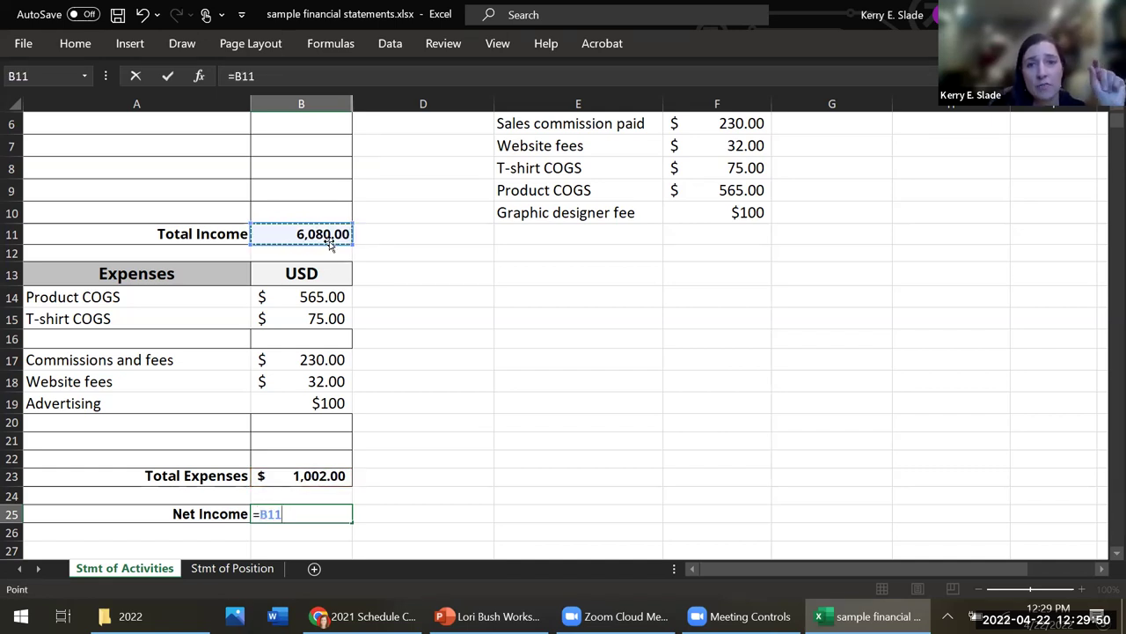
{"action": "type", "text": "-"}
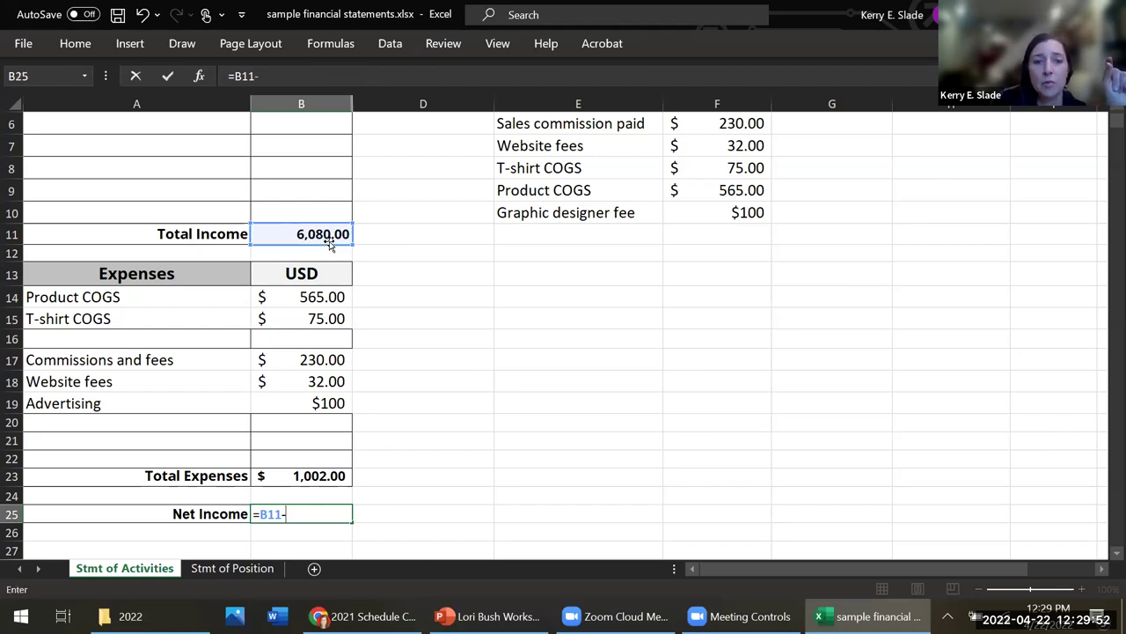
{"action": "left_click", "coordinate": [307, 476]}
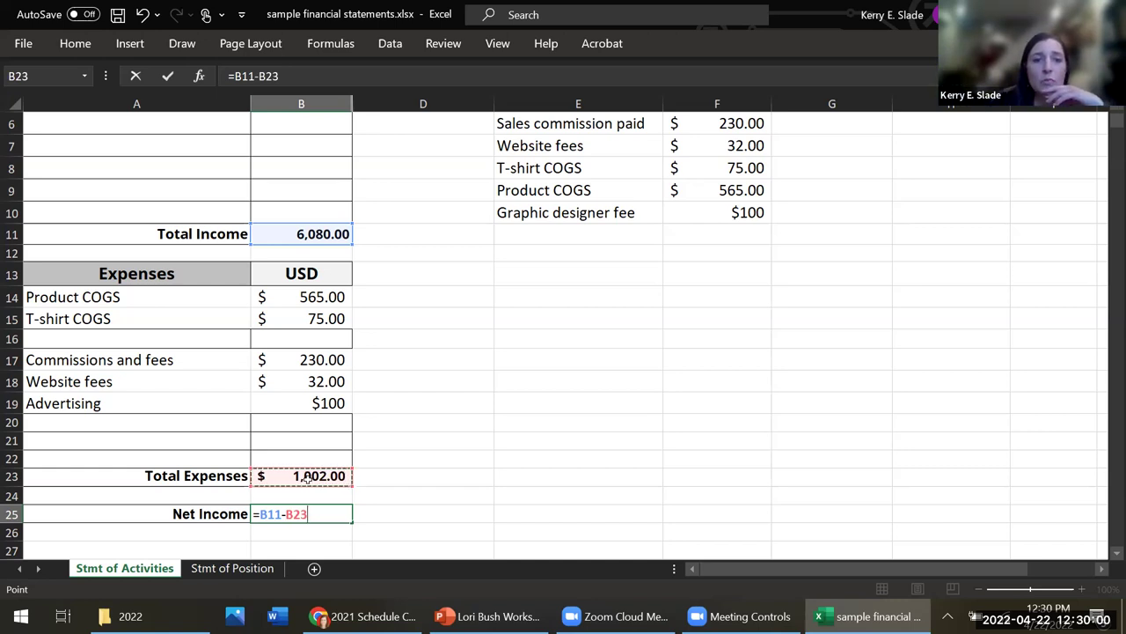
{"action": "key", "text": "Return"}
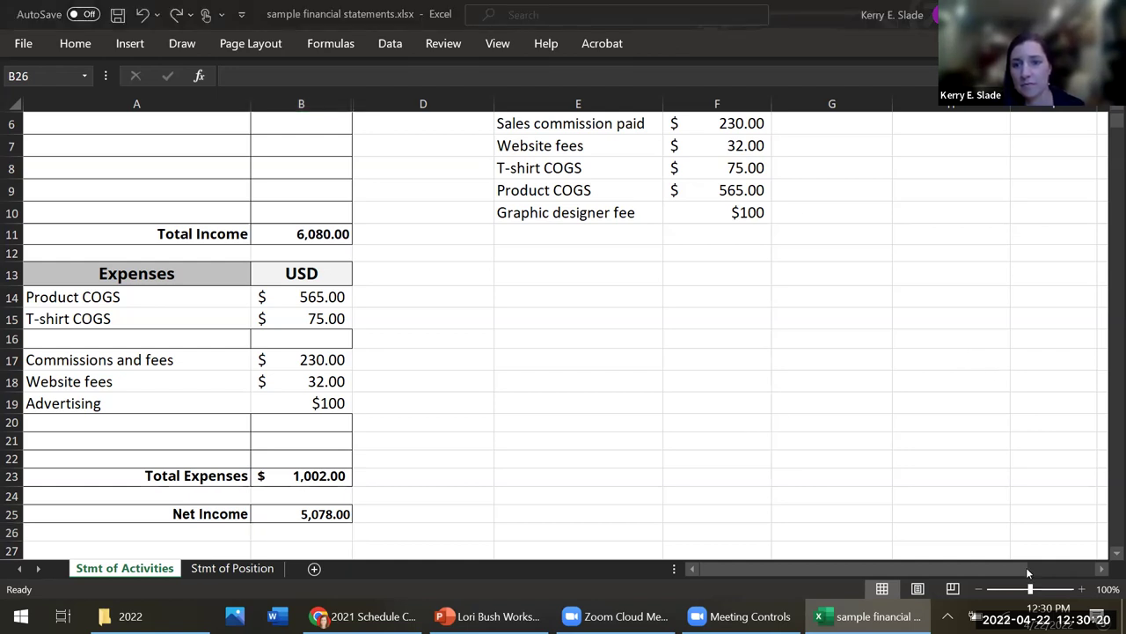
{"action": "left_click", "coordinate": [979, 590]}
{"action": "left_click", "coordinate": [978, 588]}
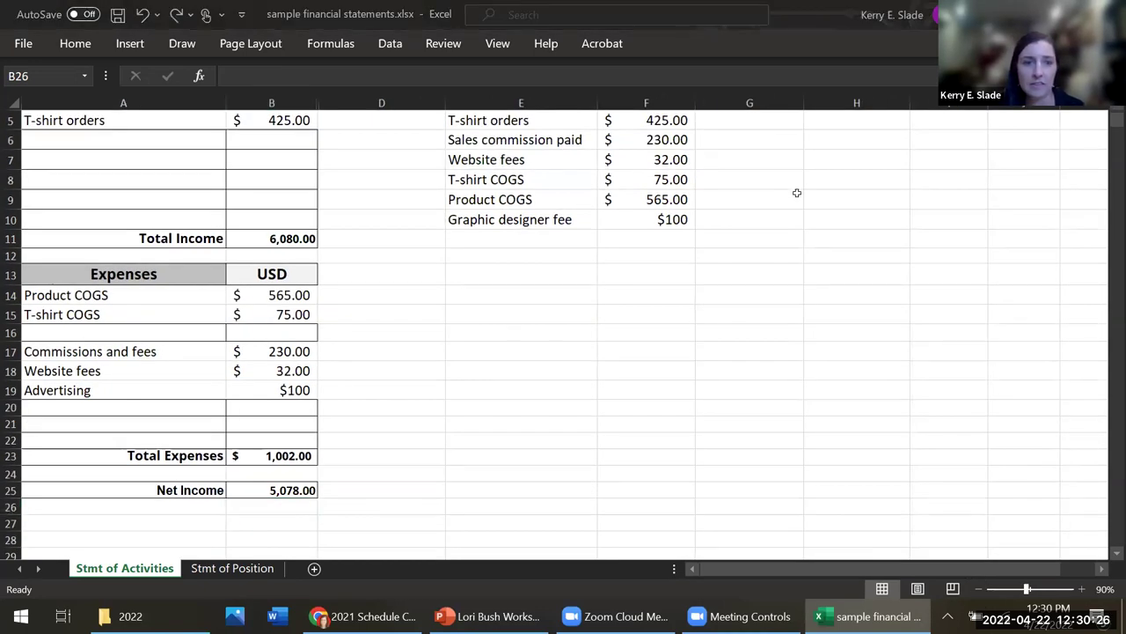
{"action": "scroll", "coordinate": [797, 195], "scroll_direction": "up", "scroll_amount": 2}
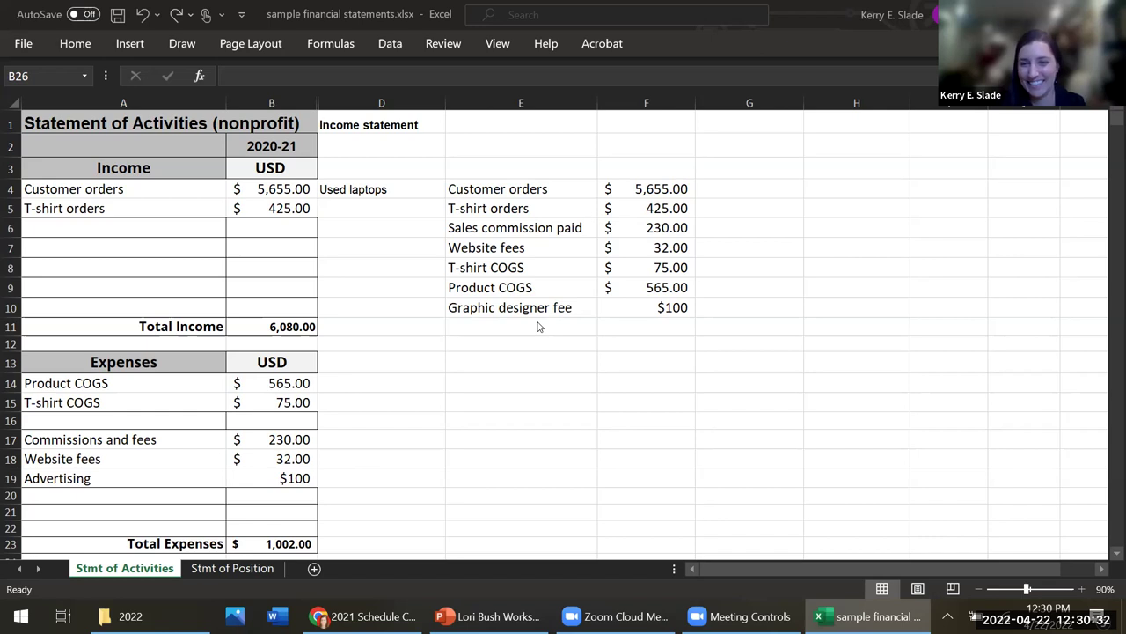
{"action": "left_click", "coordinate": [1083, 590]}
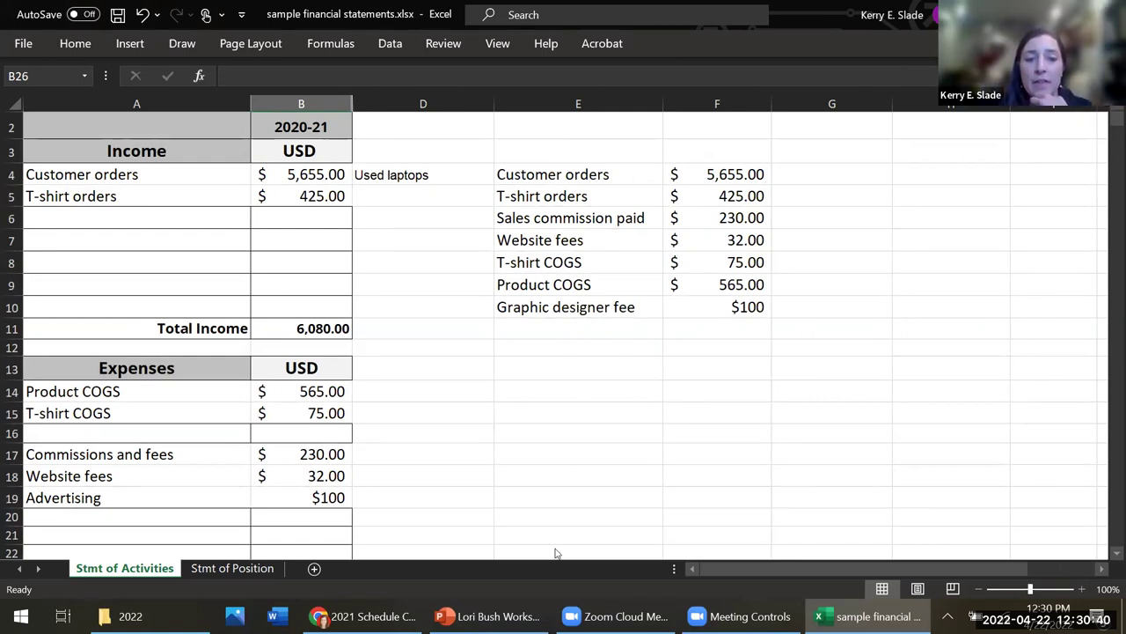
{"action": "left_click", "coordinate": [547, 332]}
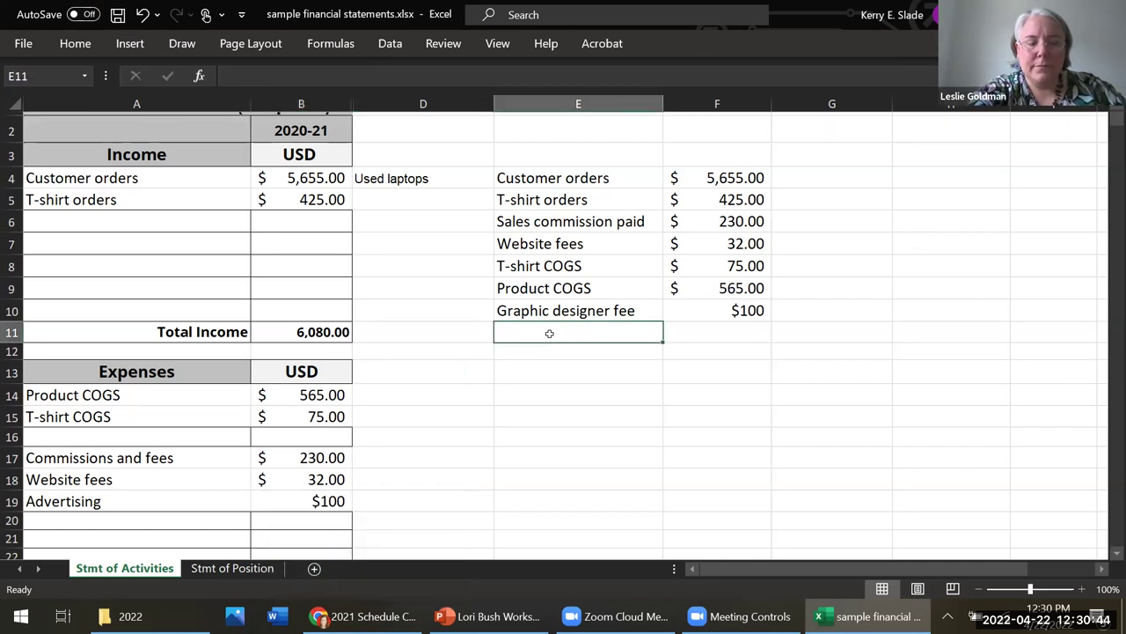
{"action": "scroll", "coordinate": [528, 291], "scroll_direction": "up", "scroll_amount": 1}
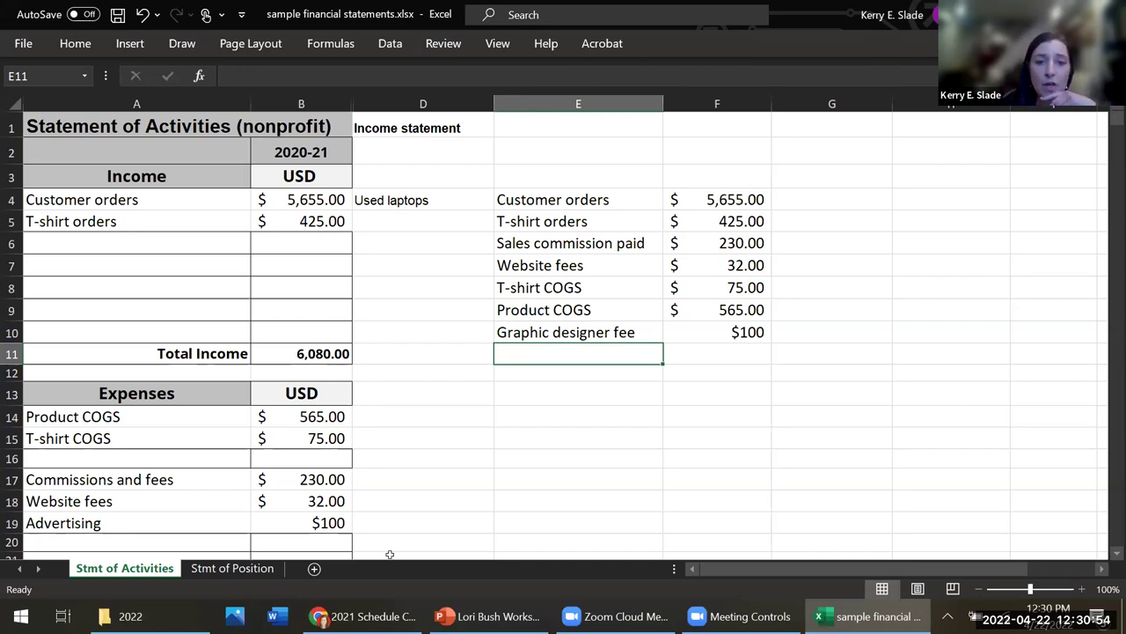
Switch to the Google Drive folder in Chrome, dismiss its link-sharing dialog, and open Financial Milestones Template.xlsx.
{"action": "key", "text": "alt+Tab"}
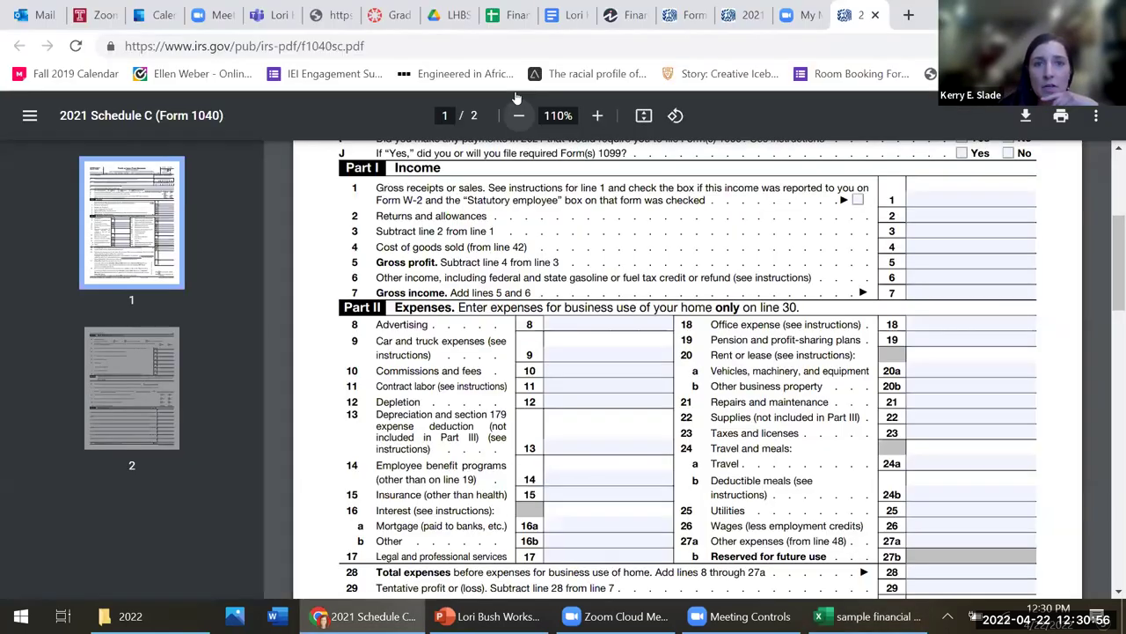
{"action": "left_click", "coordinate": [448, 18]}
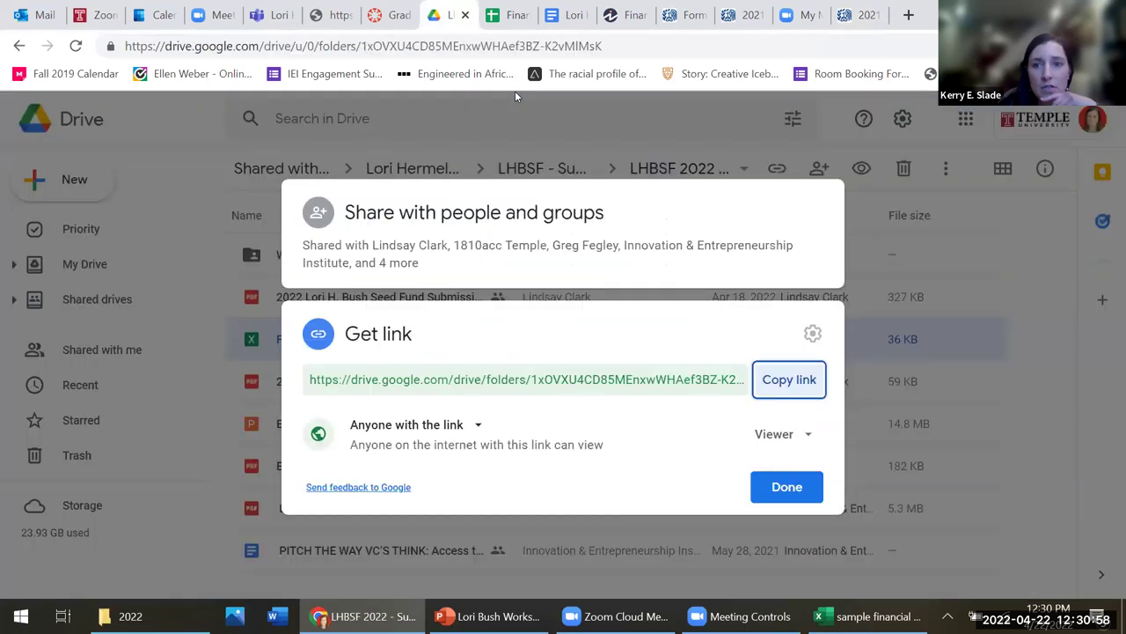
{"action": "left_click", "coordinate": [817, 491]}
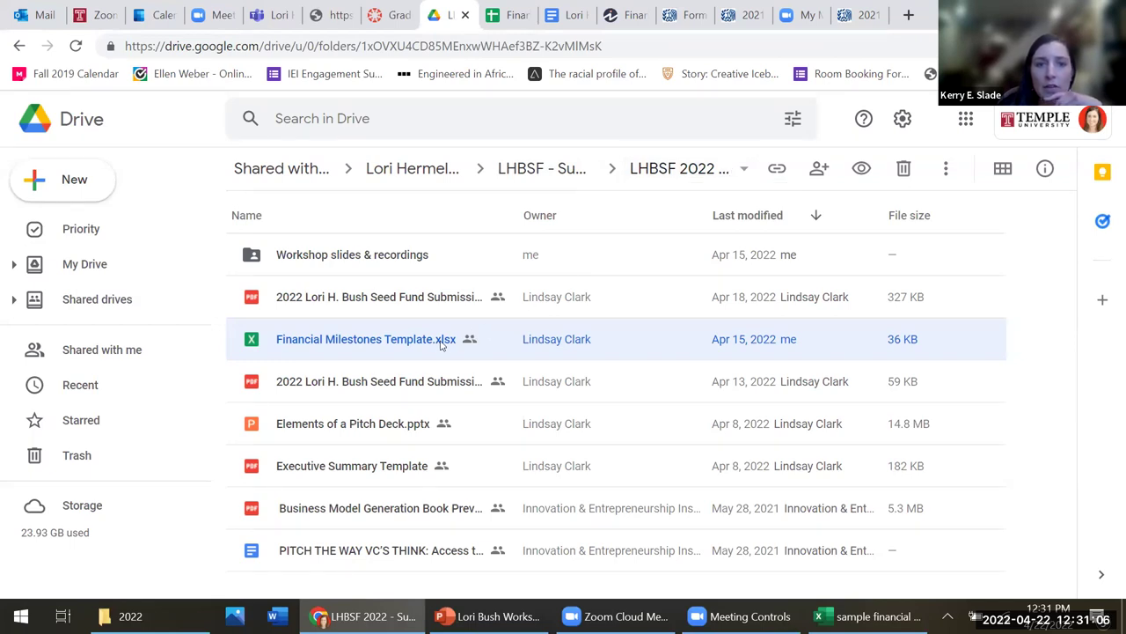
{"action": "double_click", "coordinate": [414, 350]}
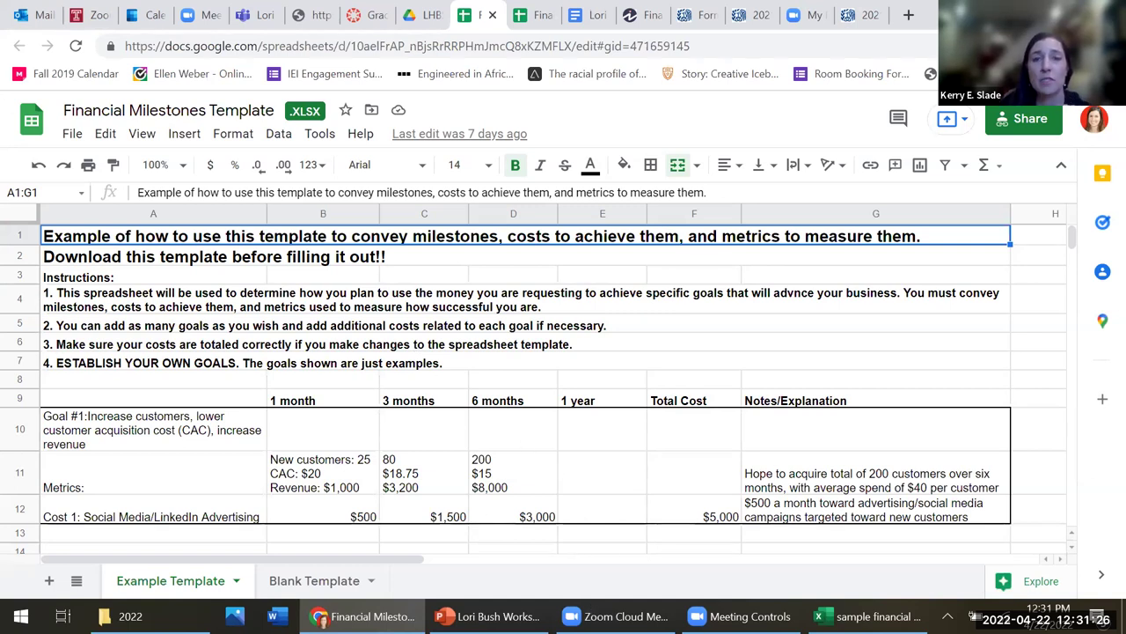
Switch to the workshop presentation in PowerPoint and start the slide show from the Basic Financial Statements slide.
{"action": "mouse_move", "coordinate": [488, 616]}
{"action": "left_click", "coordinate": [489, 541]}
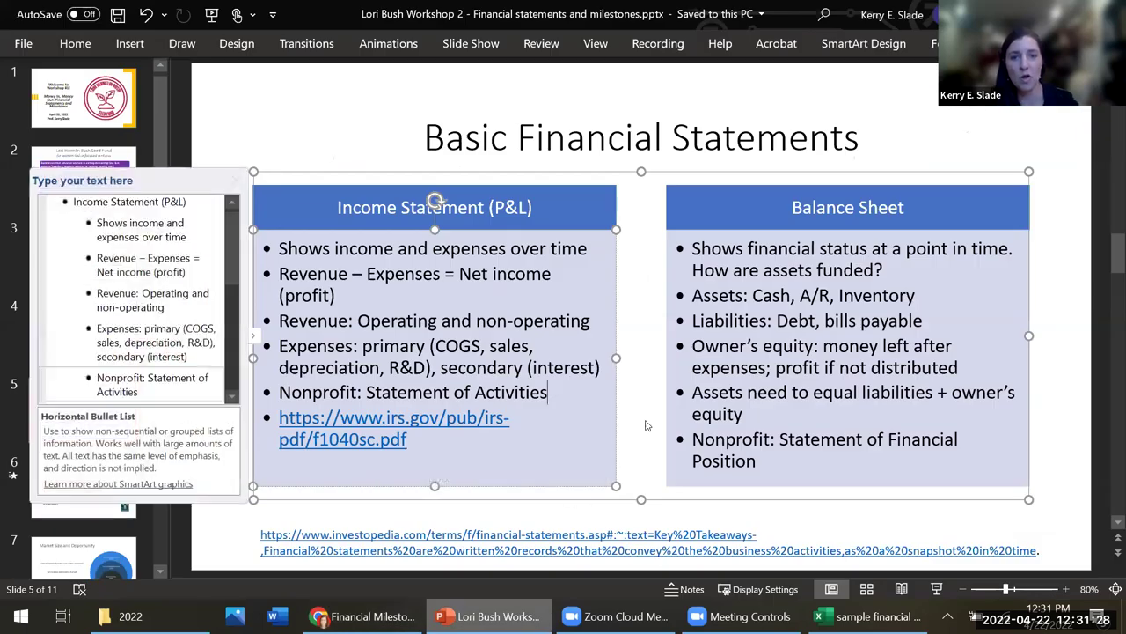
{"action": "key", "text": "alt+Tab"}
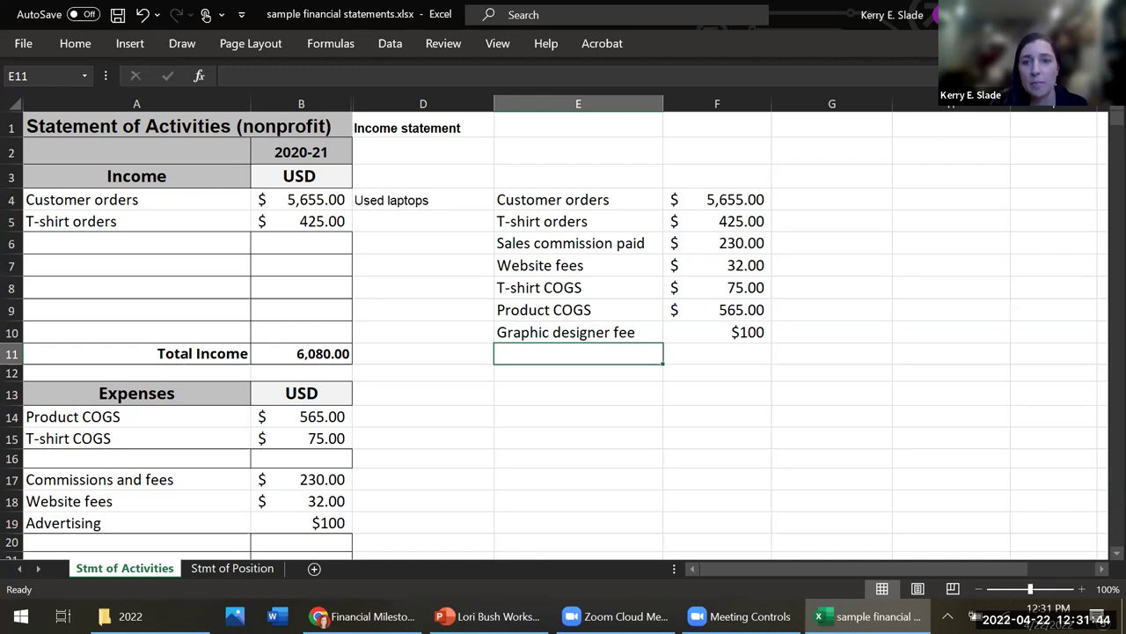
{"action": "key", "text": "alt+Tab"}
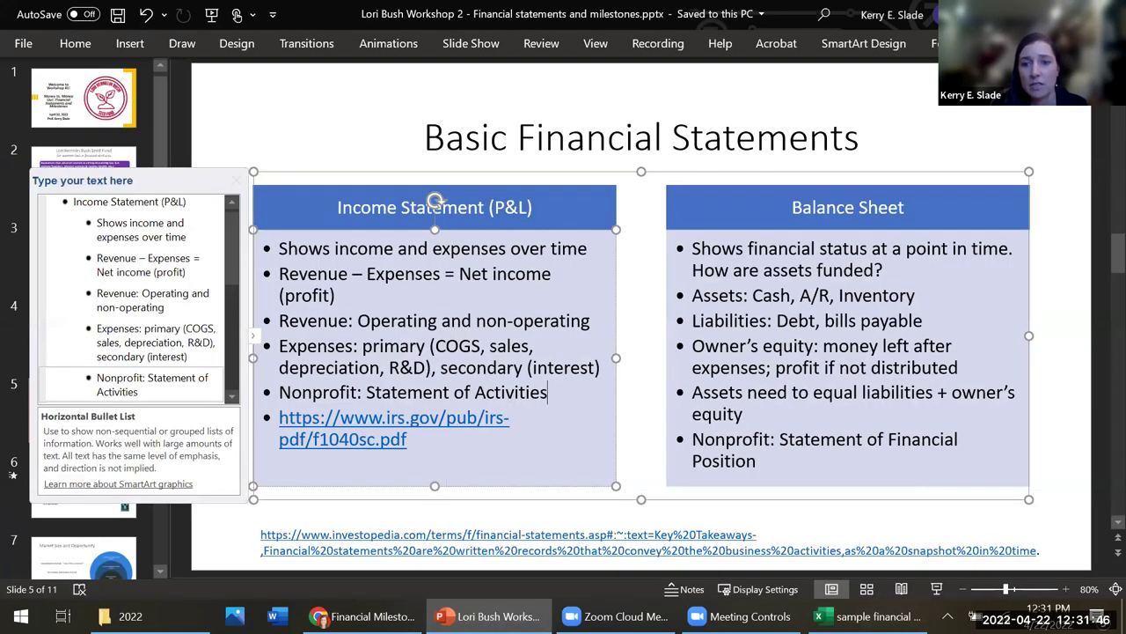
{"action": "left_click", "coordinate": [938, 589]}
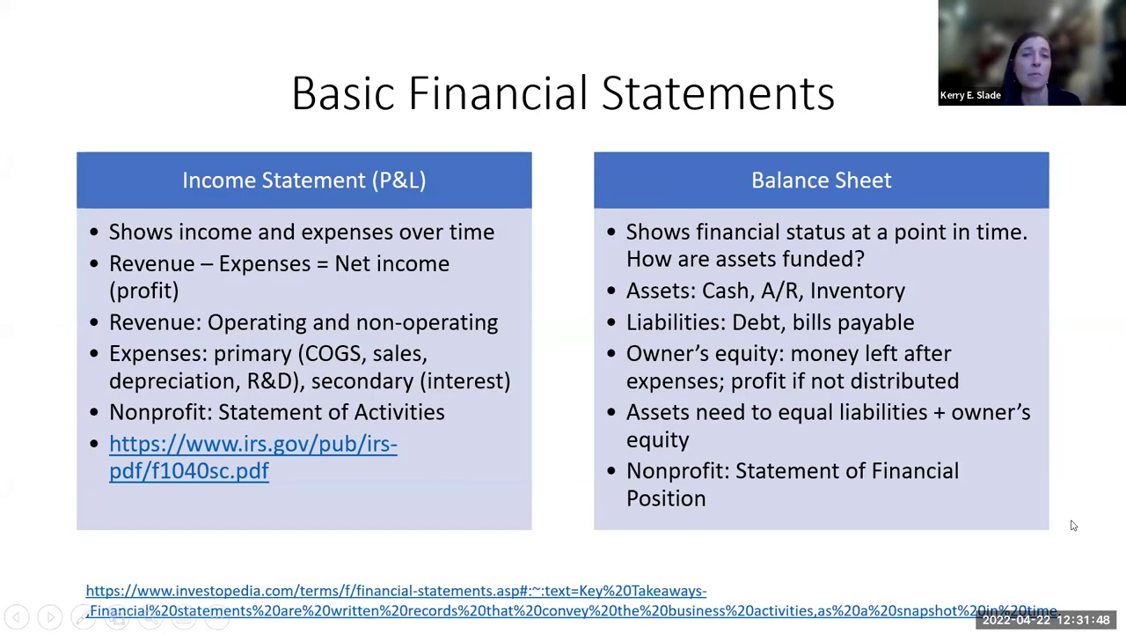
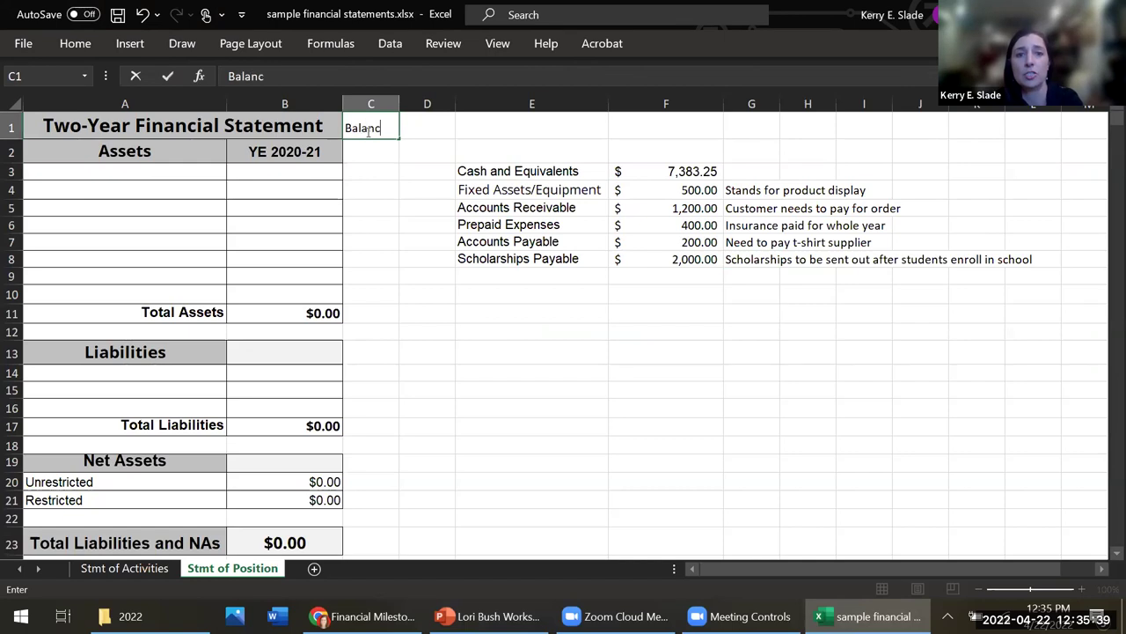
Enter the label "Balance Sheet" in C1 of the Stmt of Position sheet in Excel, beside the Two-Year Financial Statement title.
{"action": "key", "text": "Return"}
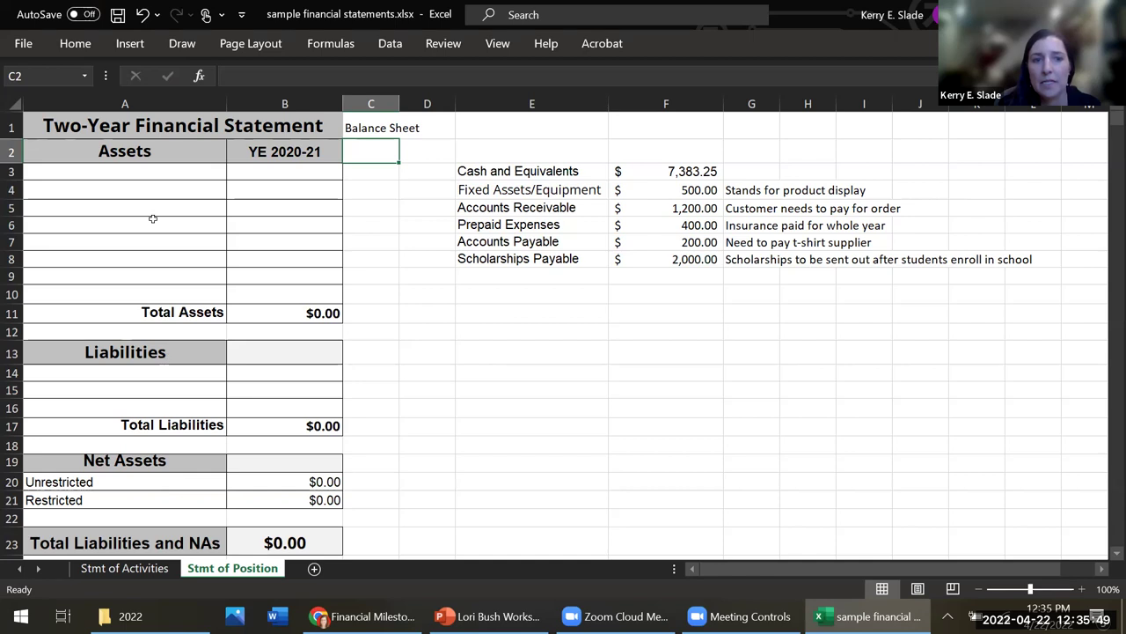
{"action": "left_click", "coordinate": [501, 275]}
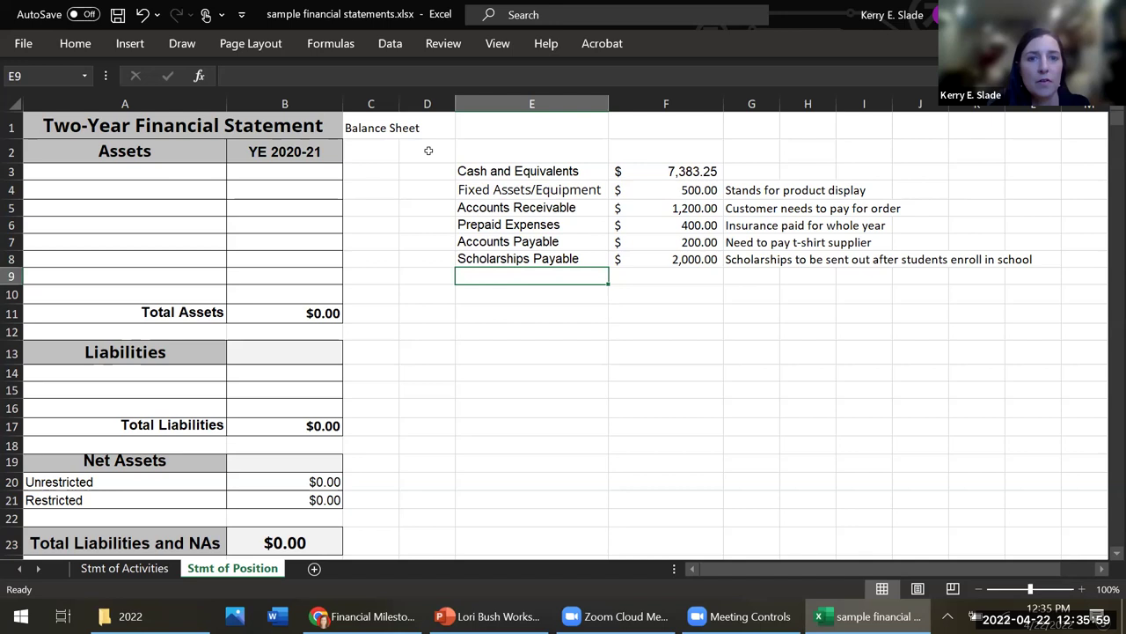
{"action": "left_click_drag", "start_coordinate": [488, 173], "coordinate": [651, 173]}
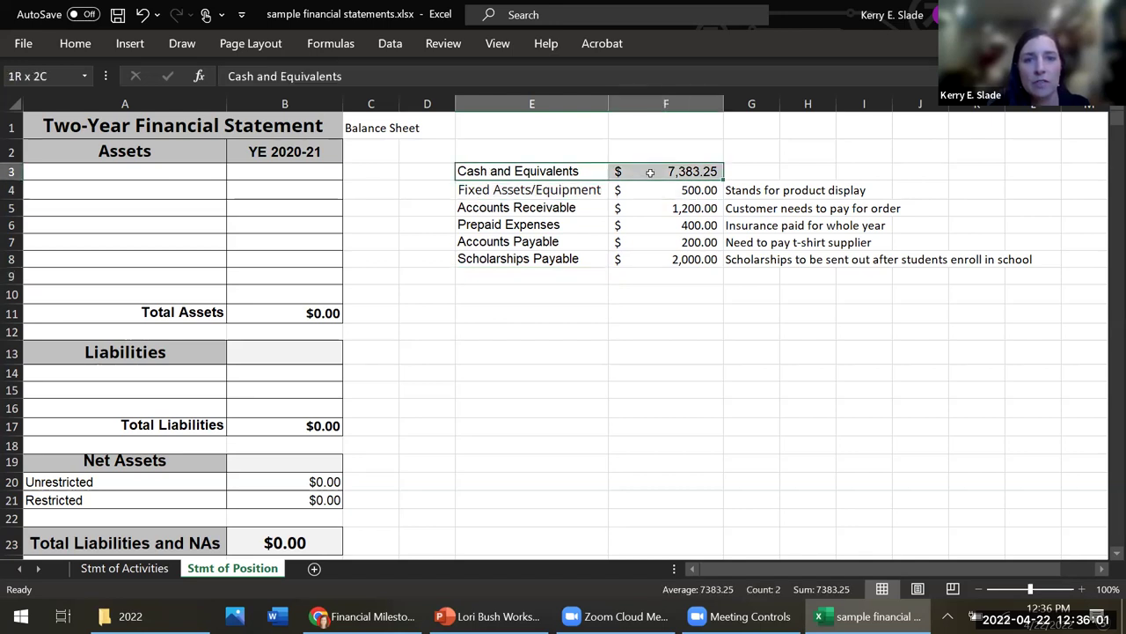
{"action": "left_click", "coordinate": [391, 194]}
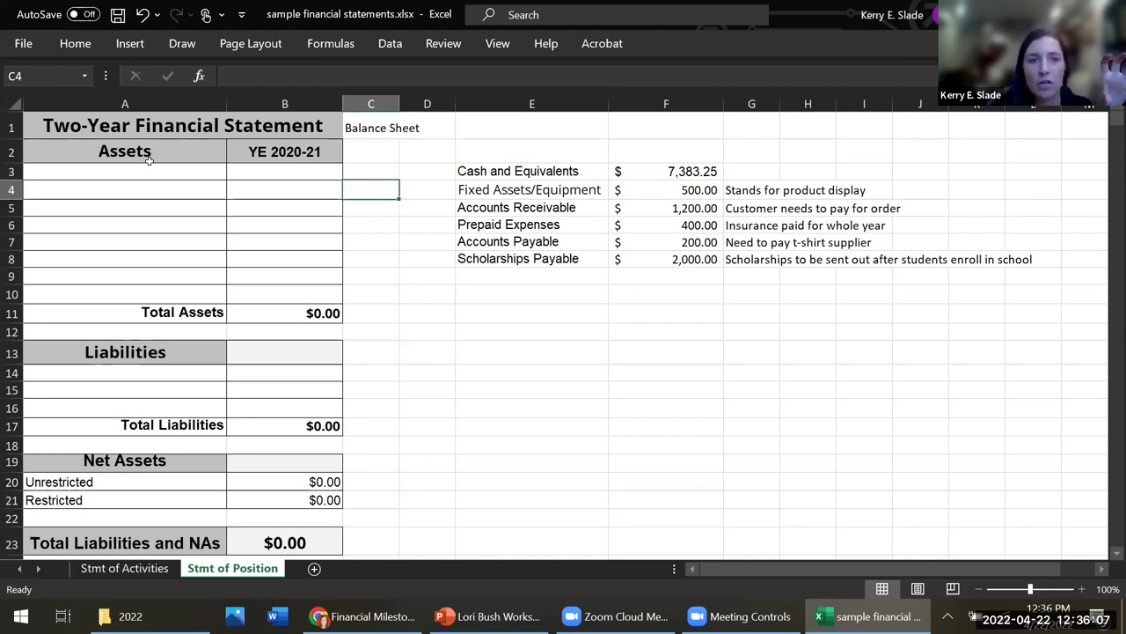
Rename the Net Assets heading in A19 to "Owner's Equity".
{"action": "scroll", "coordinate": [275, 308], "scroll_direction": "down", "scroll_amount": 2}
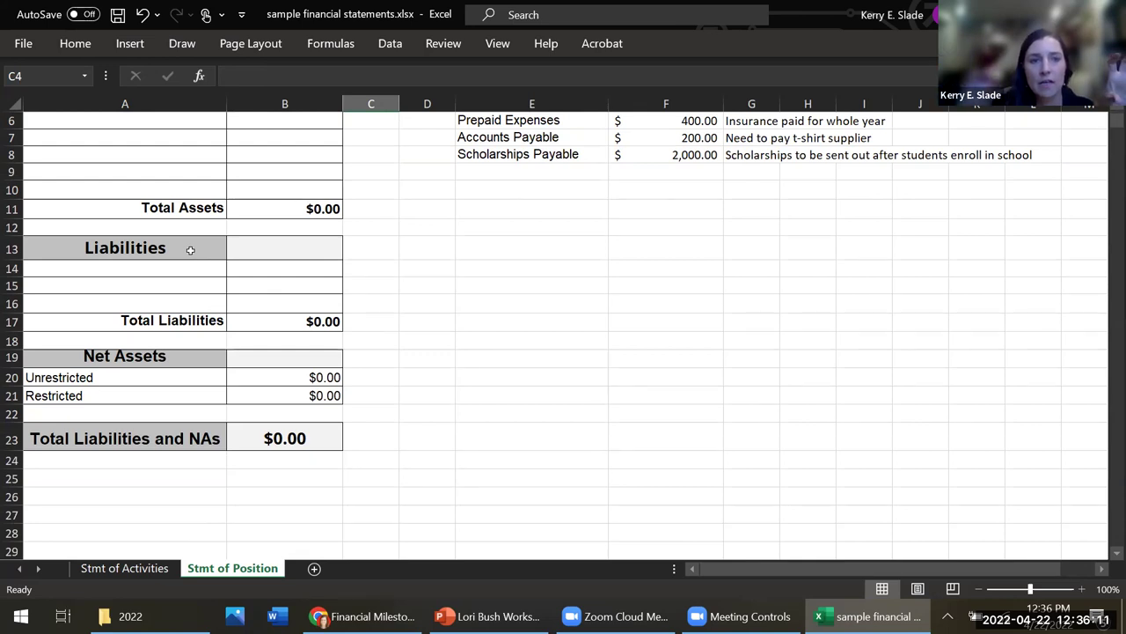
{"action": "left_click", "coordinate": [164, 353]}
{"action": "type", "text": "Owner's"}
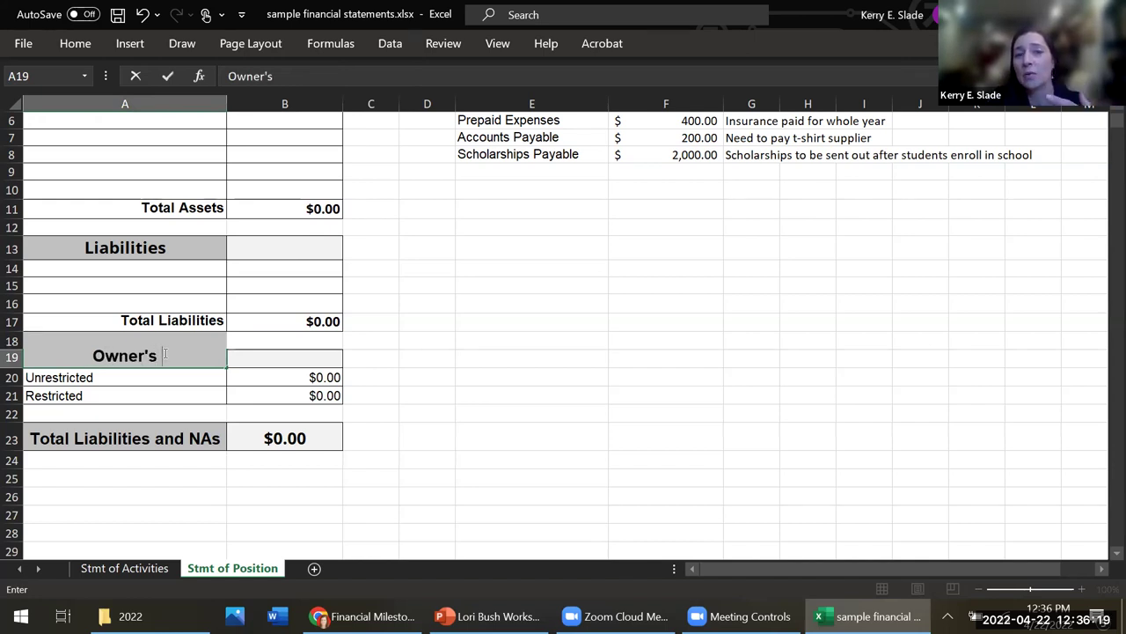
{"action": "type", "text": "Equity"}
{"action": "key", "text": "Return"}
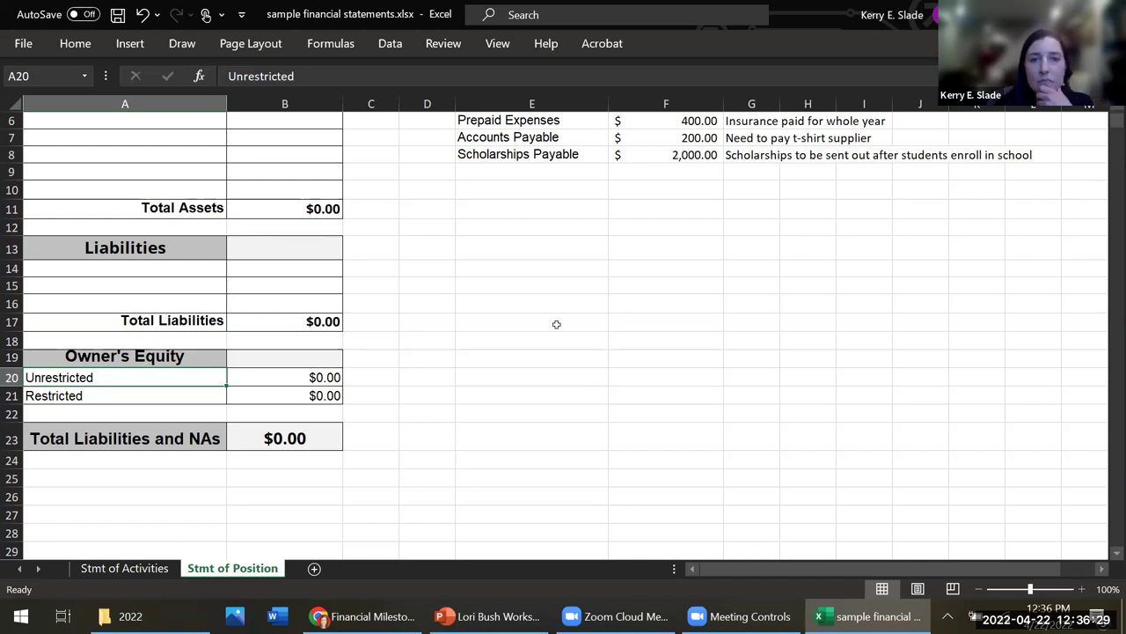
Copy the Cash and Equivalents label and amount from E3:F3 into the first Assets row at A3.
{"action": "scroll", "coordinate": [556, 323], "scroll_direction": "up", "scroll_amount": 2}
{"action": "left_click_drag", "start_coordinate": [562, 173], "coordinate": [637, 172]}
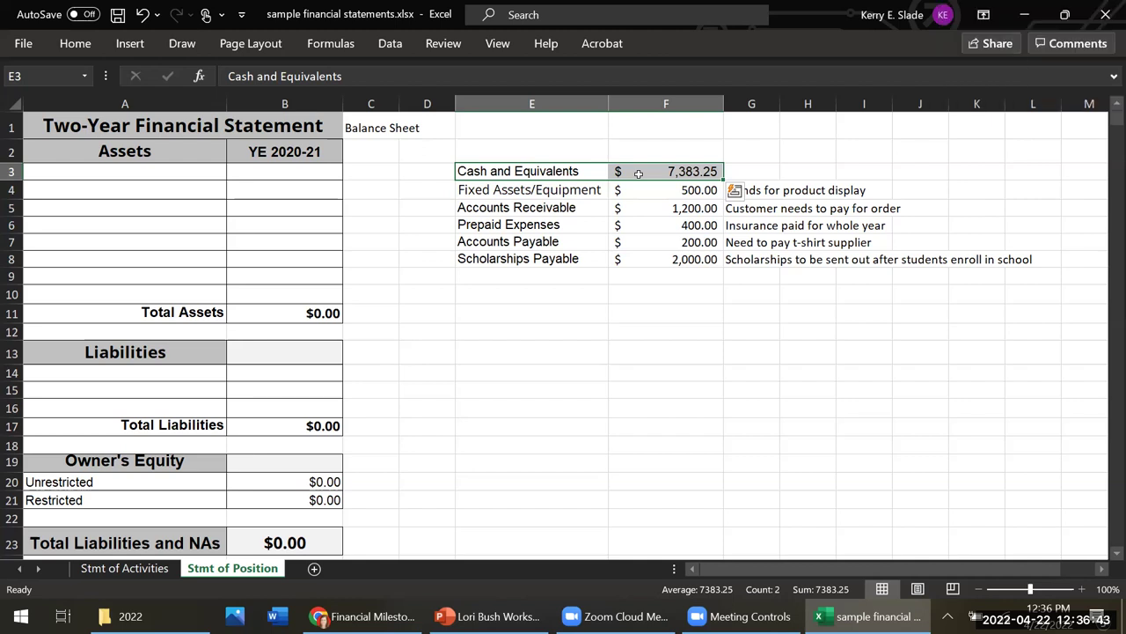
{"action": "key", "text": "ctrl+c"}
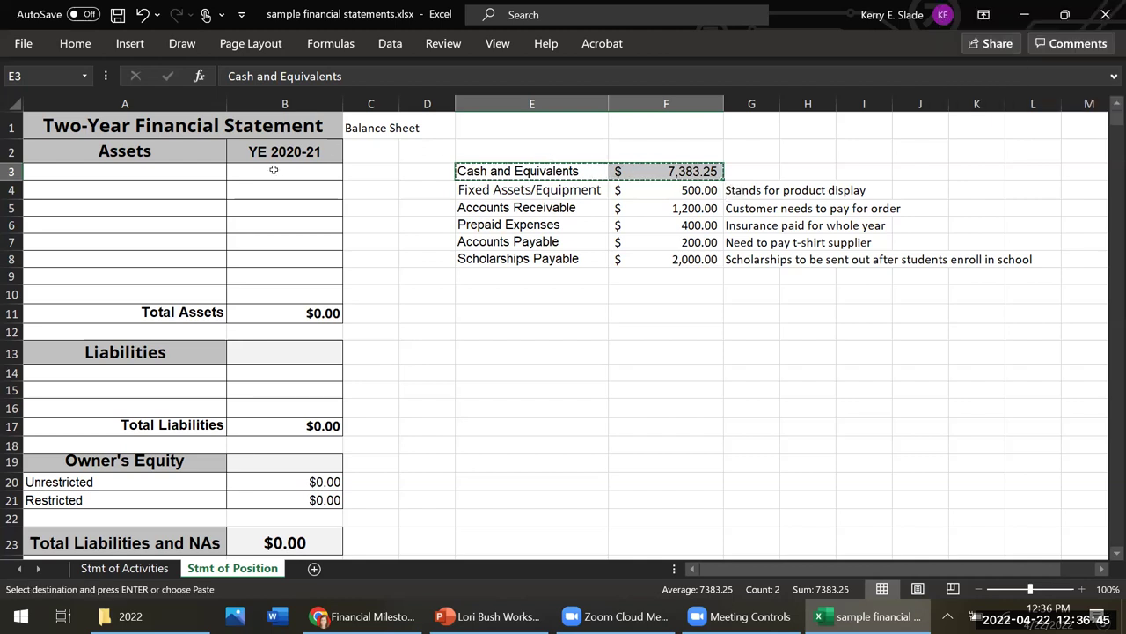
{"action": "left_click", "coordinate": [200, 173]}
{"action": "key", "text": "ctrl+v"}
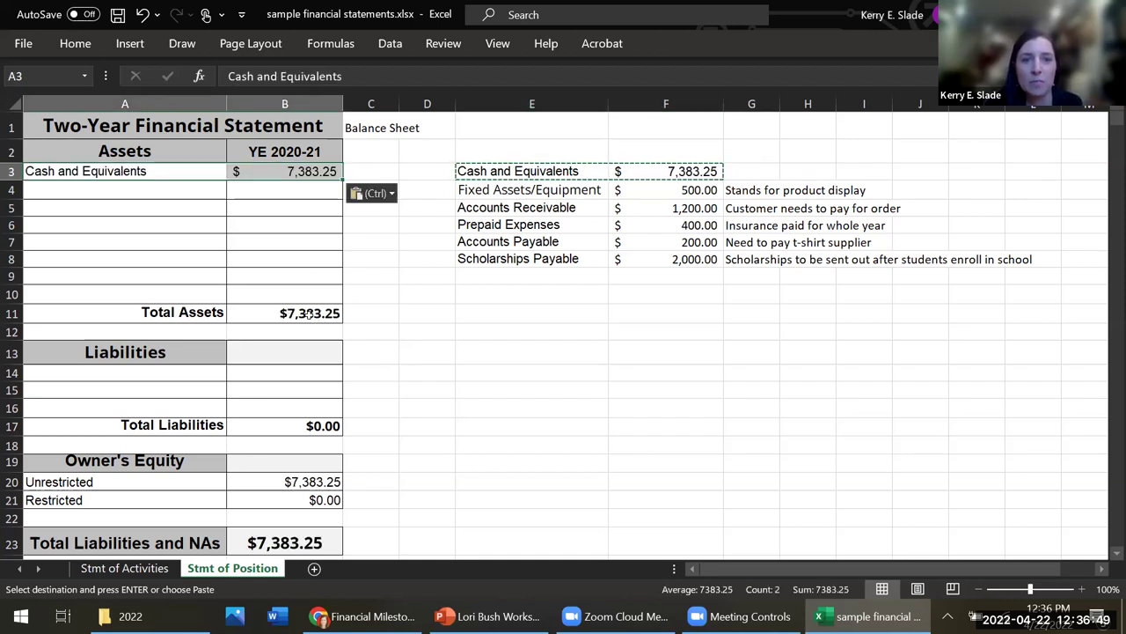
Copy the Fixed Assets/Equipment label and amount from E4:F4 into the second Assets row at A4.
{"action": "left_click", "coordinate": [179, 193]}
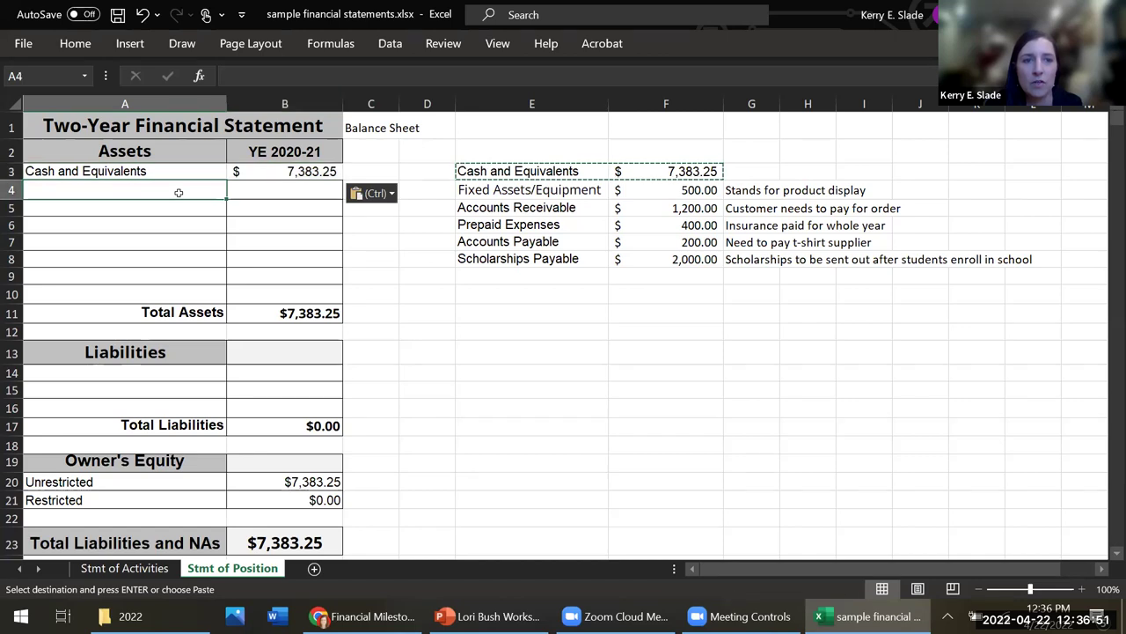
{"action": "left_click_drag", "start_coordinate": [545, 190], "coordinate": [622, 191]}
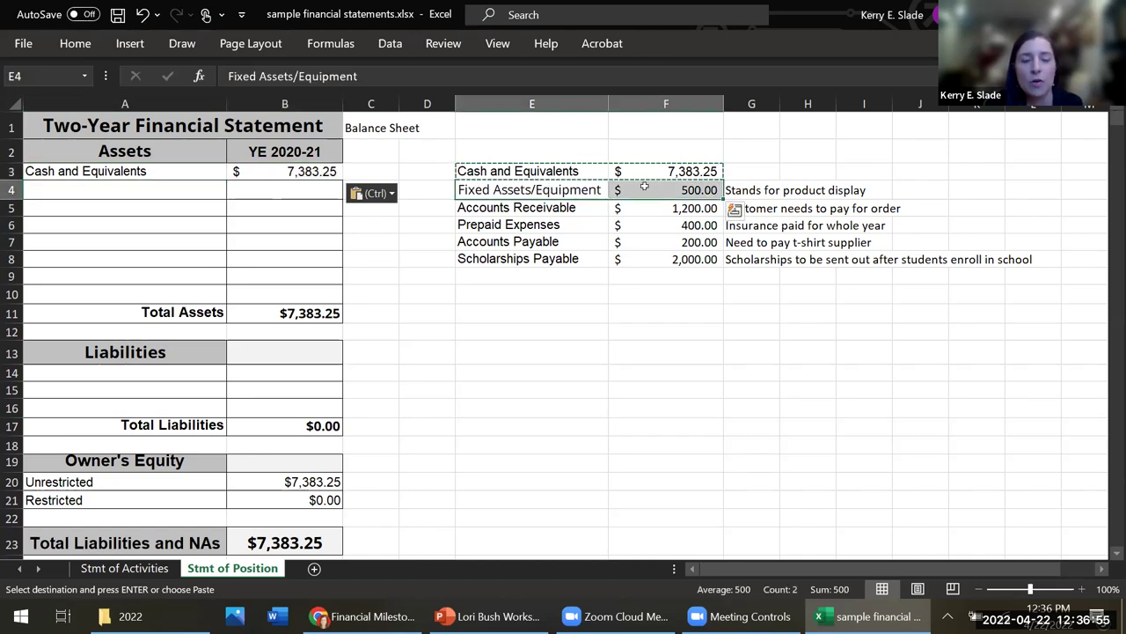
{"action": "left_click", "coordinate": [752, 191]}
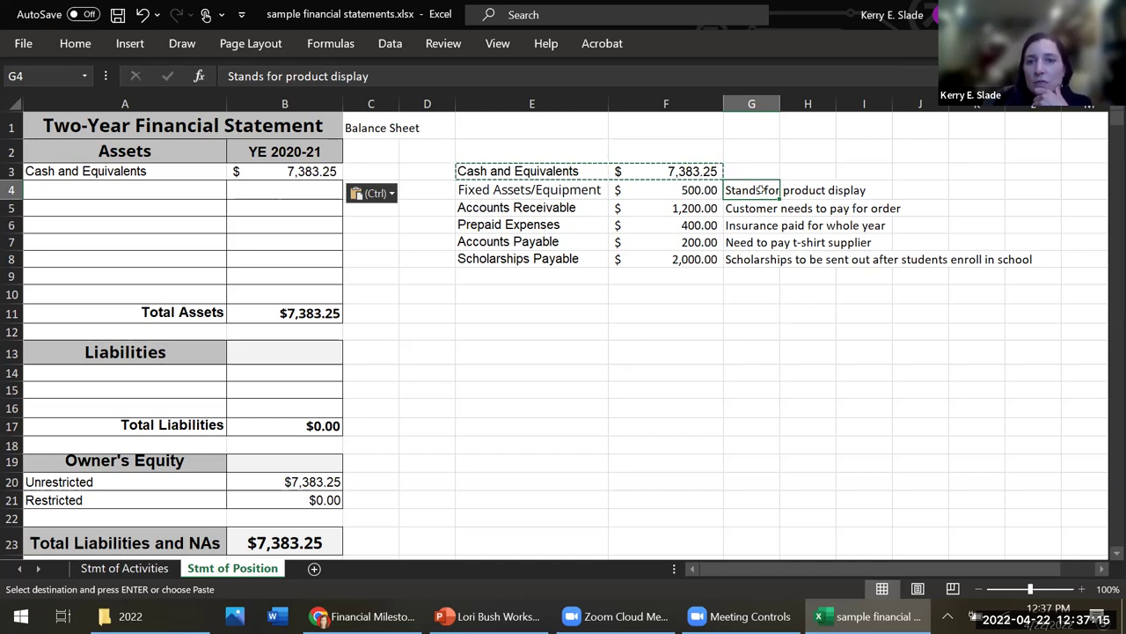
{"action": "left_click", "coordinate": [649, 188]}
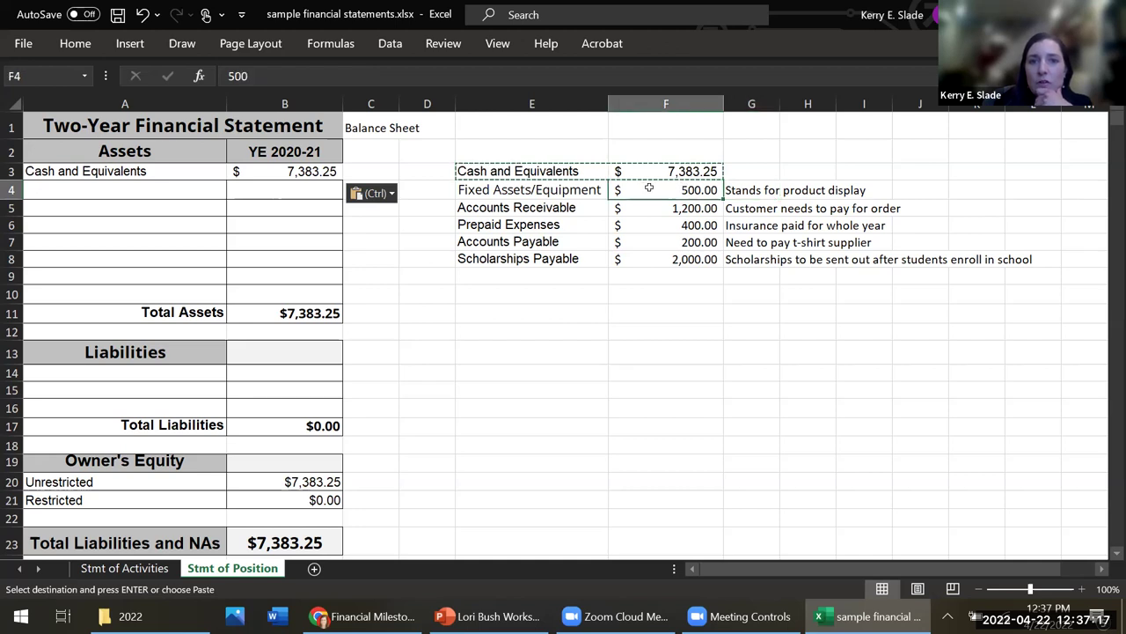
{"action": "left_click_drag", "start_coordinate": [595, 188], "coordinate": [616, 190]}
{"action": "key", "text": "ctrl+c"}
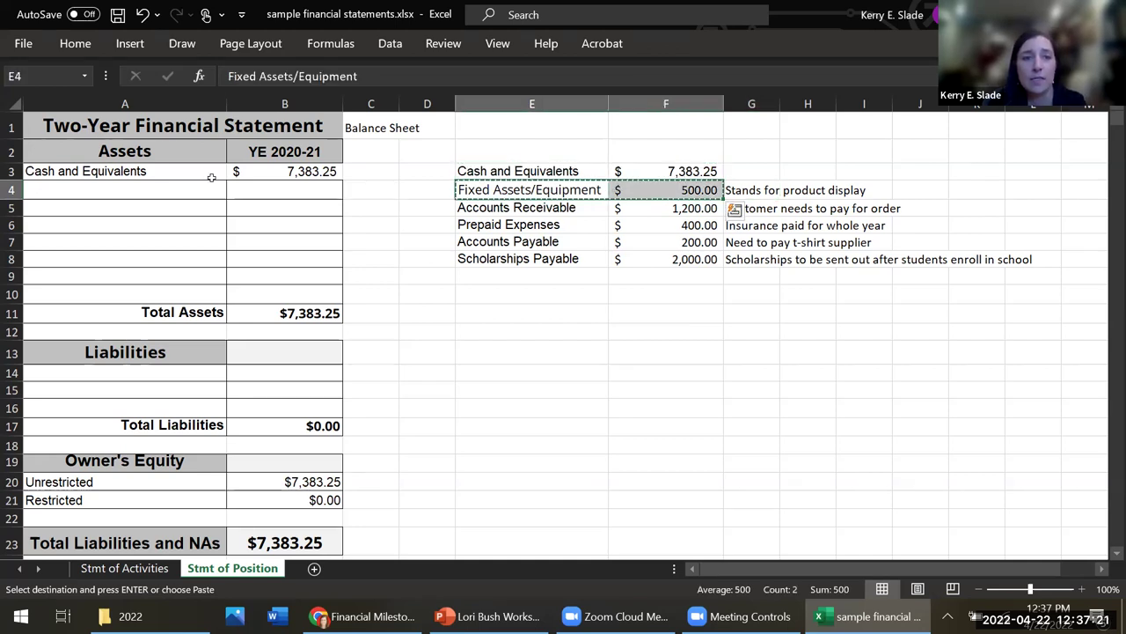
{"action": "left_click", "coordinate": [165, 190]}
{"action": "key", "text": "ctrl+v"}
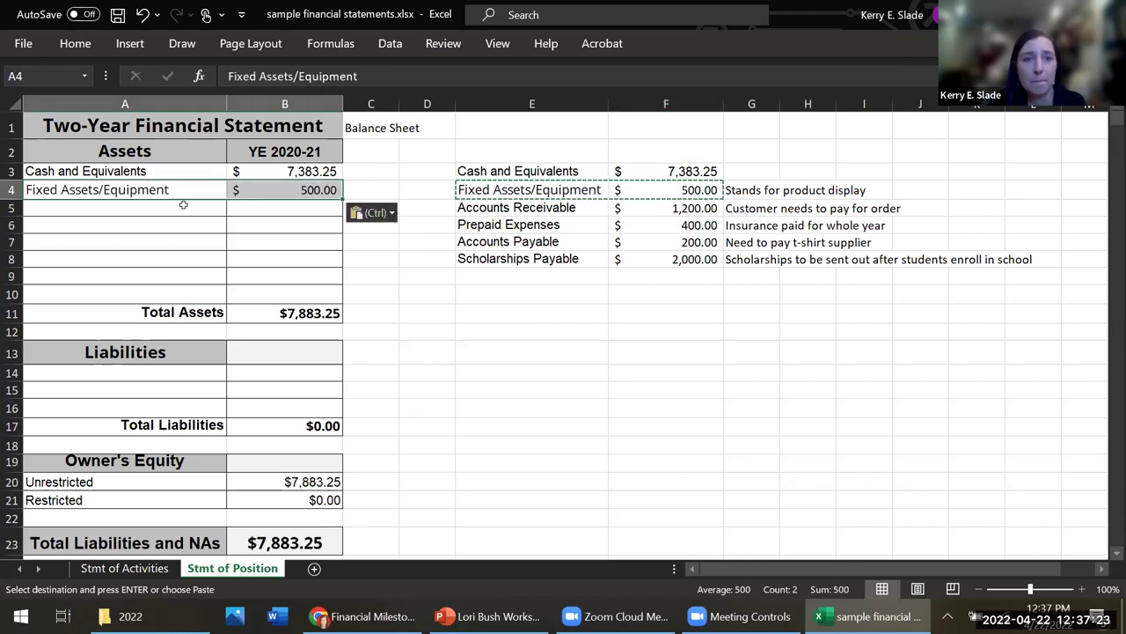
Enter the example asset labels "Property" in A6 and "Bonds, stock" in A8 of the Assets section.
{"action": "left_click", "coordinate": [182, 206]}
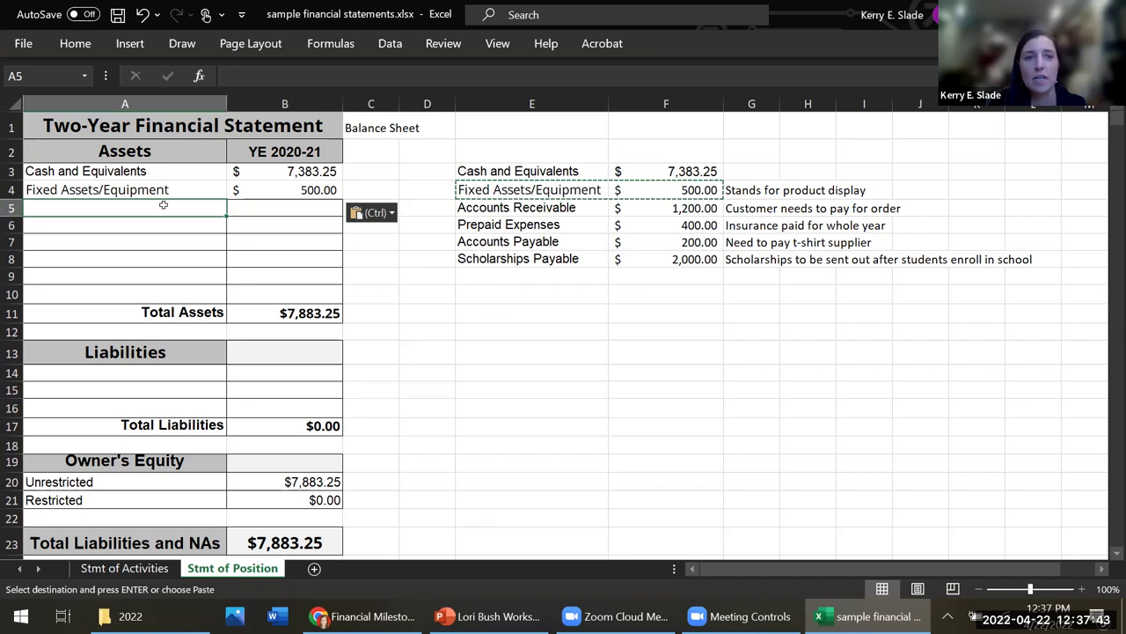
{"action": "key", "text": "Down"}
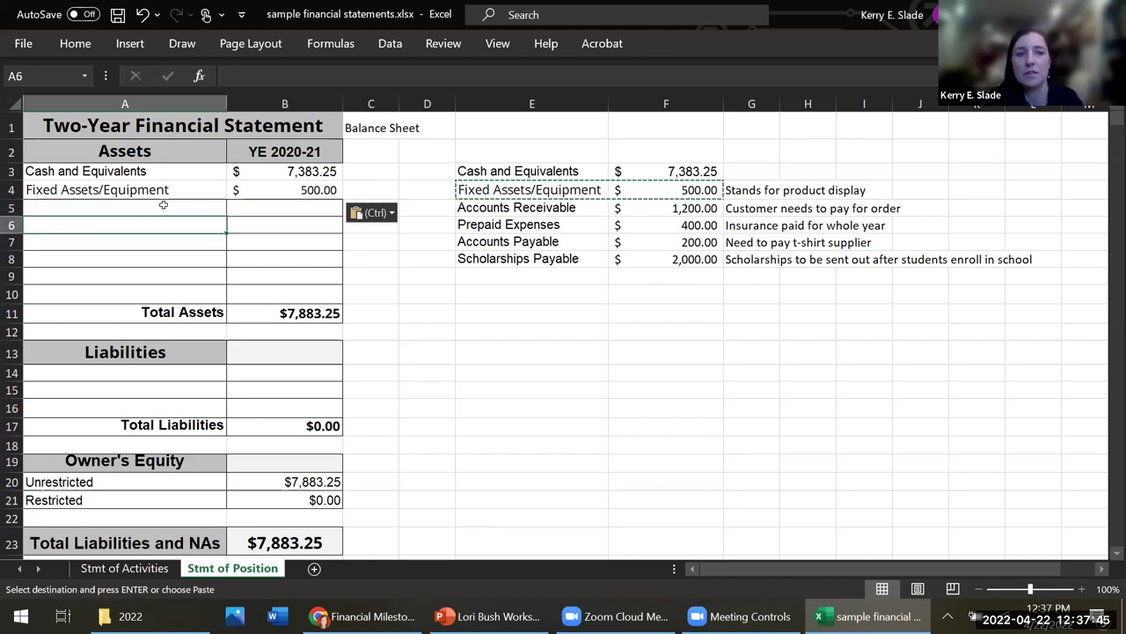
{"action": "type", "text": "Pe"}
{"action": "key", "text": "BackSpace"}
{"action": "type", "text": "roperty"}
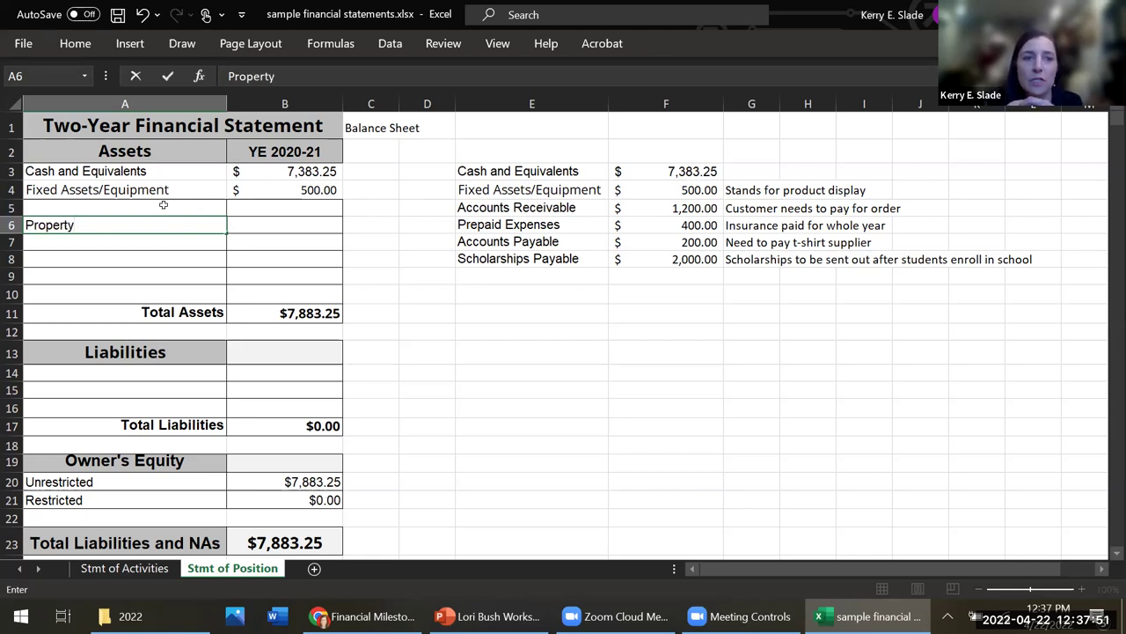
{"action": "key", "text": "Return"}
{"action": "key", "text": "Return"}
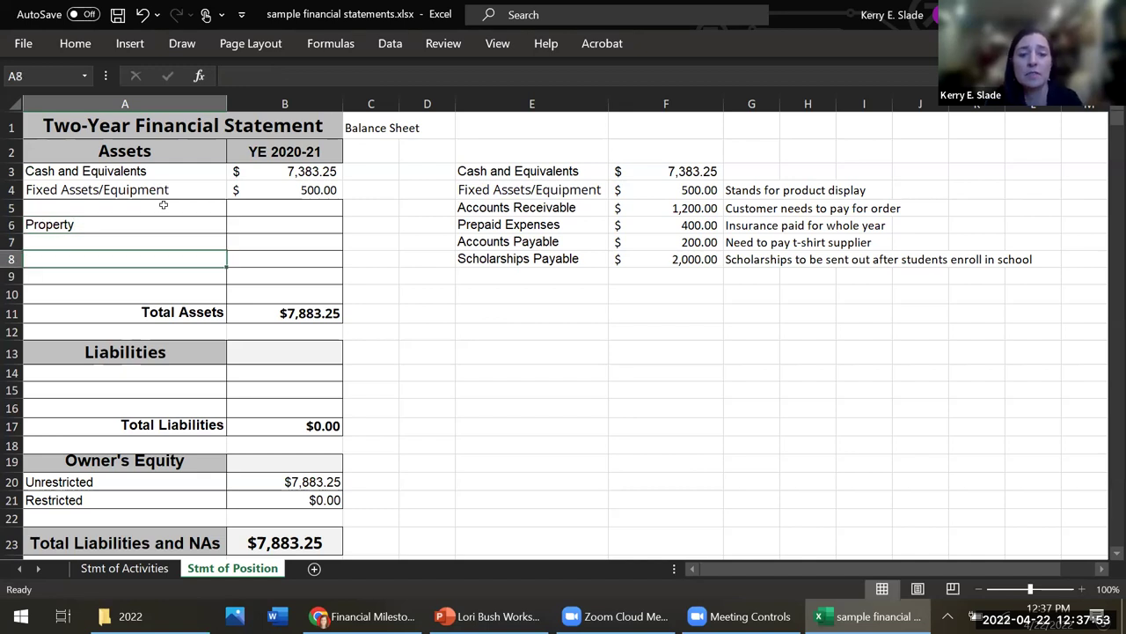
{"action": "type", "text": "Bonds, s"}
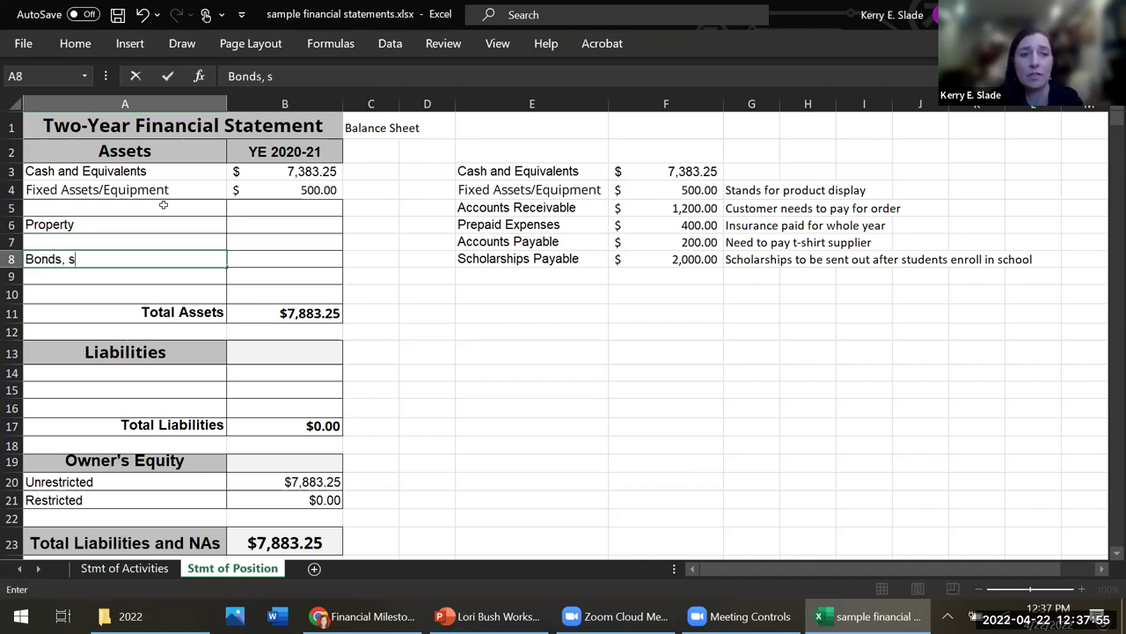
{"action": "type", "text": "tock"}
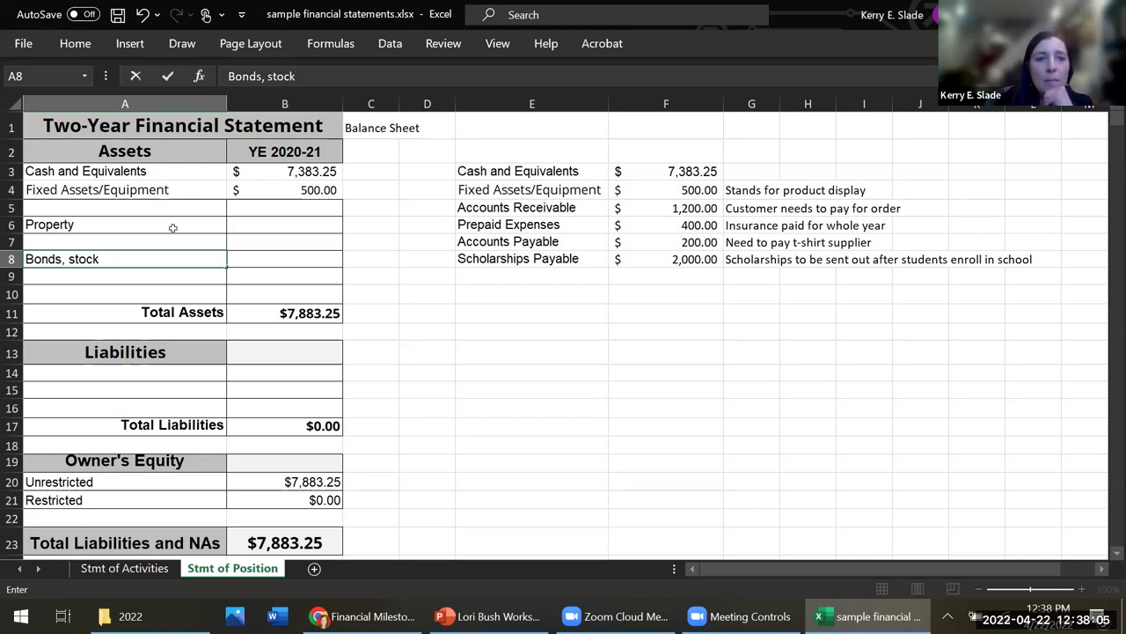
{"action": "left_click", "coordinate": [173, 227]}
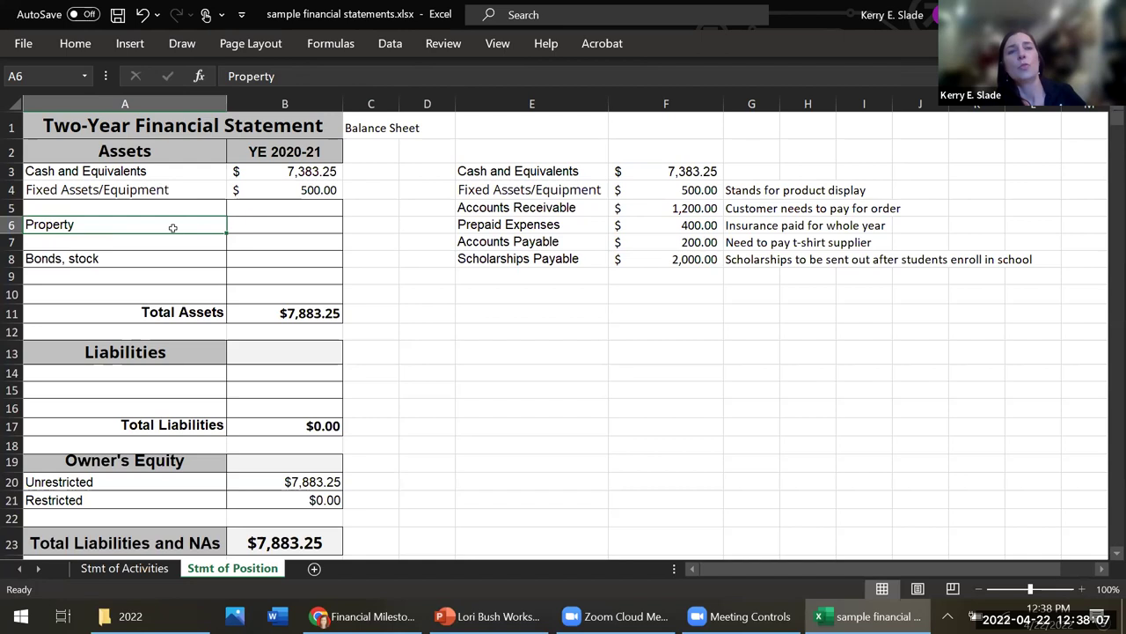
Enter the labels "Current Assets" in E11 and "Long Term Assets" in E12, below the list of sample items.
{"action": "left_click", "coordinate": [484, 331]}
{"action": "left_click", "coordinate": [473, 315]}
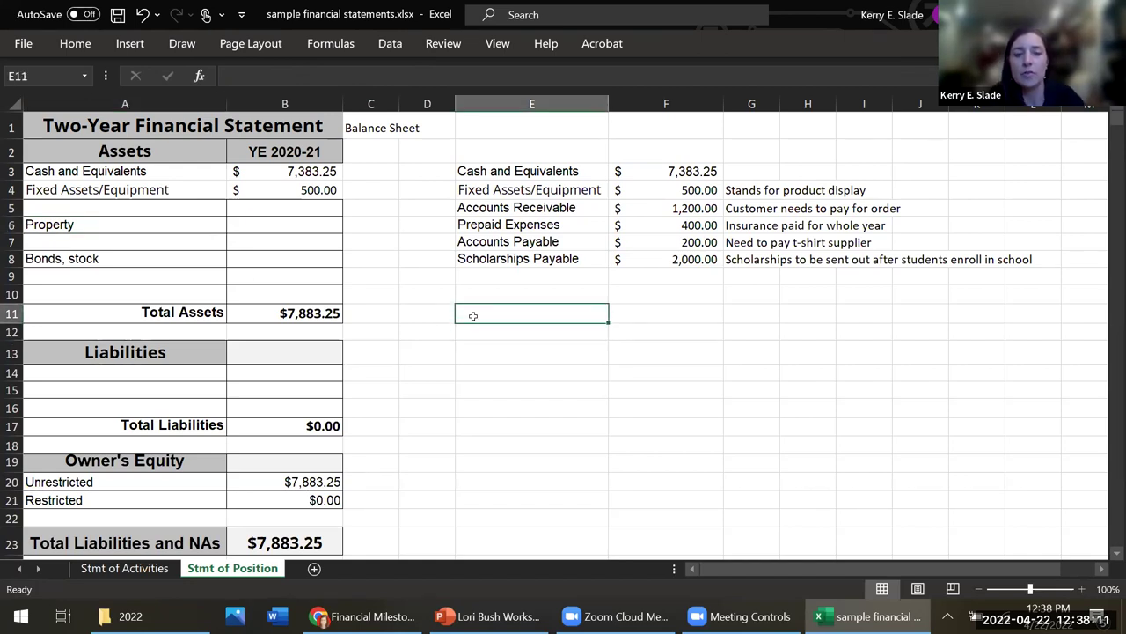
{"action": "type", "text": "Cureent As"}
{"action": "key", "text": "BackSpace"}
{"action": "key", "text": "BackSpace"}
{"action": "key", "text": "BackSpace"}
{"action": "key", "text": "BackSpace"}
{"action": "key", "text": "BackSpace"}
{"action": "key", "text": "BackSpace"}
{"action": "key", "text": "BackSpace"}
{"action": "key", "text": "BackSpace"}
{"action": "type", "text": "rrent Assets"}
{"action": "key", "text": "Return"}
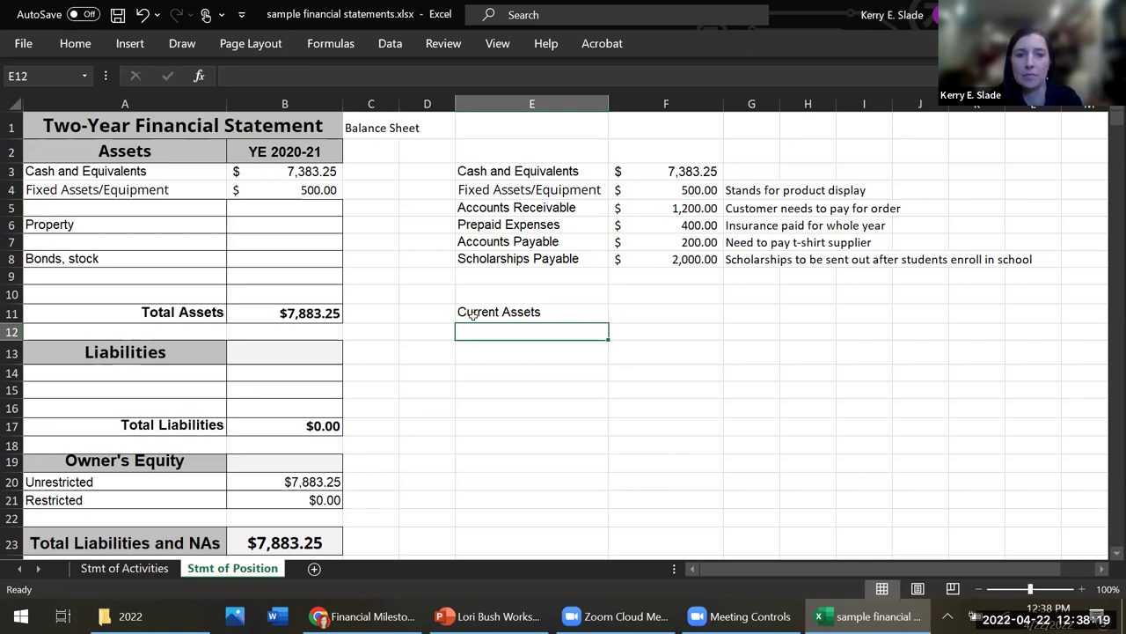
{"action": "type", "text": "Long T"}
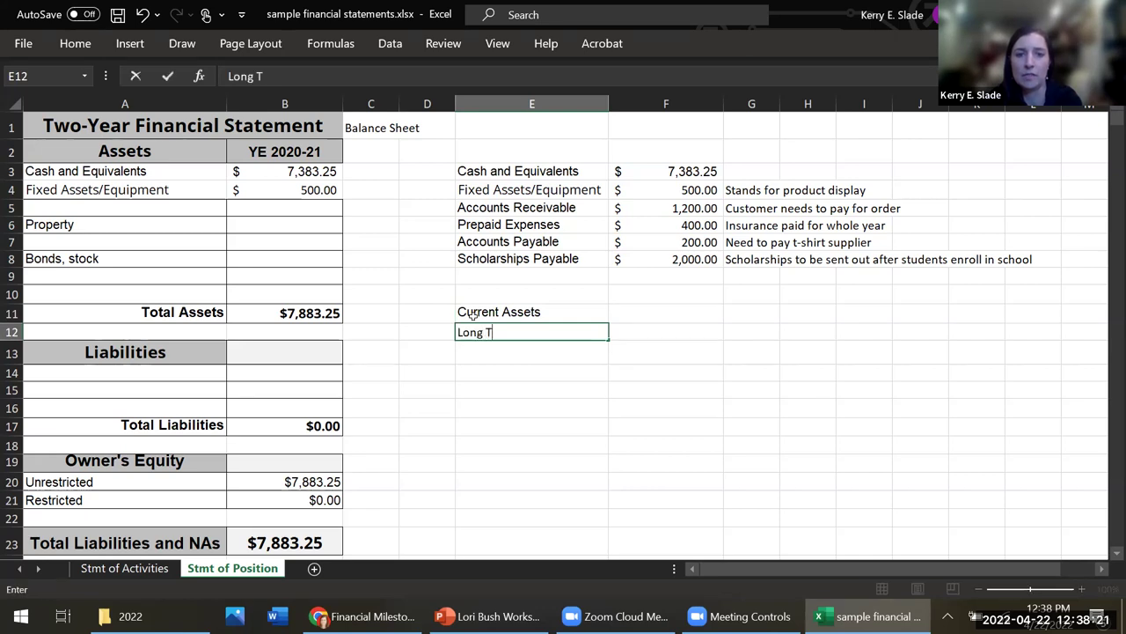
{"action": "type", "text": "erm Assets"}
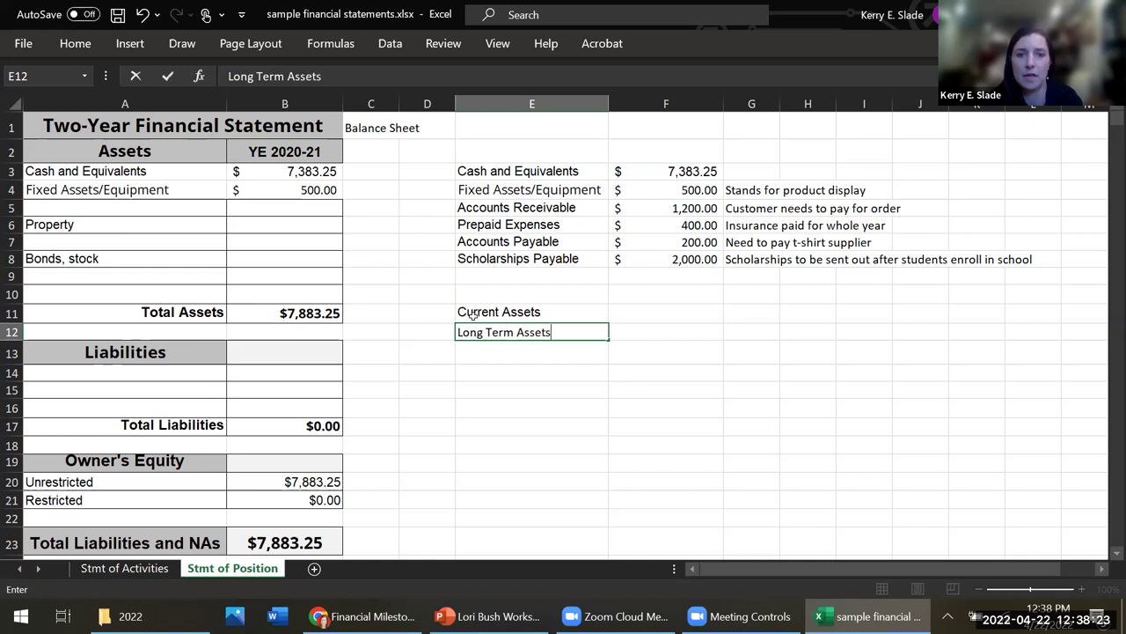
{"action": "key", "text": "Return"}
Enter the labels "Current Liabilities" in E14 and "Long Term liabilities" in E15.
{"action": "key", "text": "Return"}
{"action": "type", "text": "Current"}
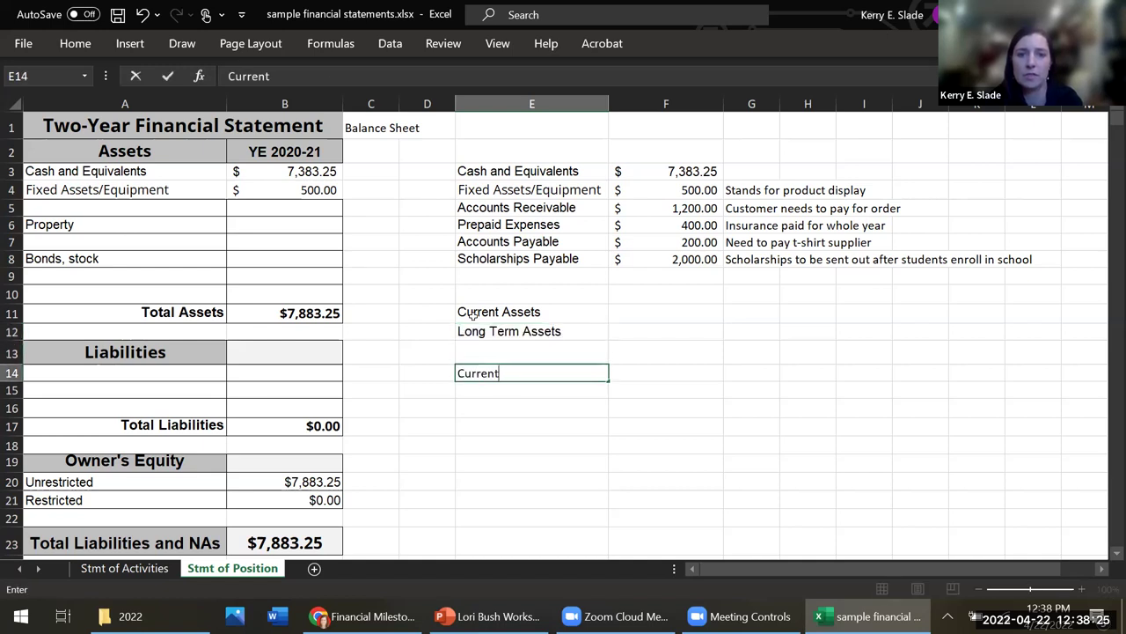
{"action": "type", "text": " Liabilities"}
{"action": "key", "text": "Return"}
{"action": "type", "text": "L"}
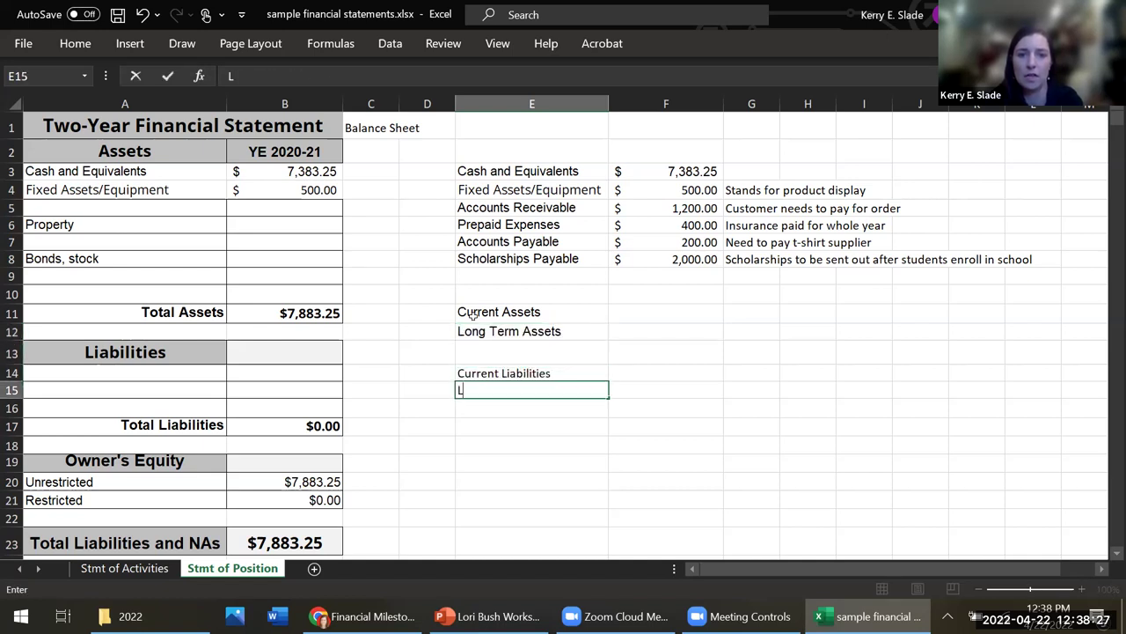
{"action": "type", "text": "ong Term liabilities"}
{"action": "key", "text": "Return"}
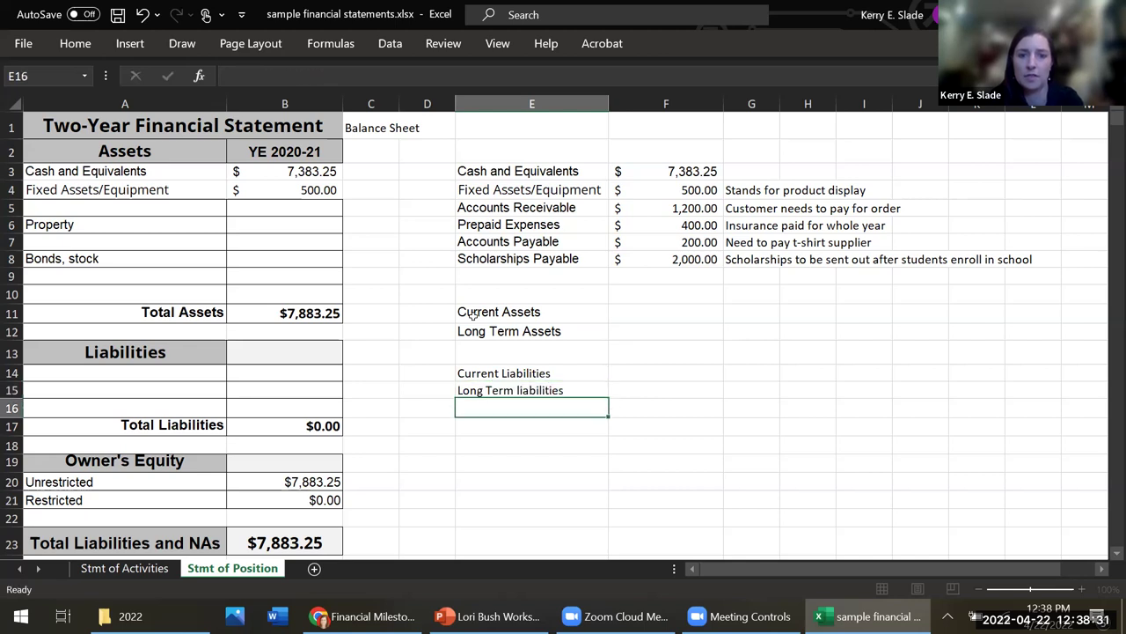
Increase the font size of the asset and liability category labels in E11:E15 to 16.
{"action": "left_click_drag", "start_coordinate": [474, 313], "coordinate": [486, 331]}
{"action": "left_click_drag", "start_coordinate": [488, 373], "coordinate": [489, 390]}
{"action": "left_click_drag", "start_coordinate": [488, 310], "coordinate": [489, 392]}
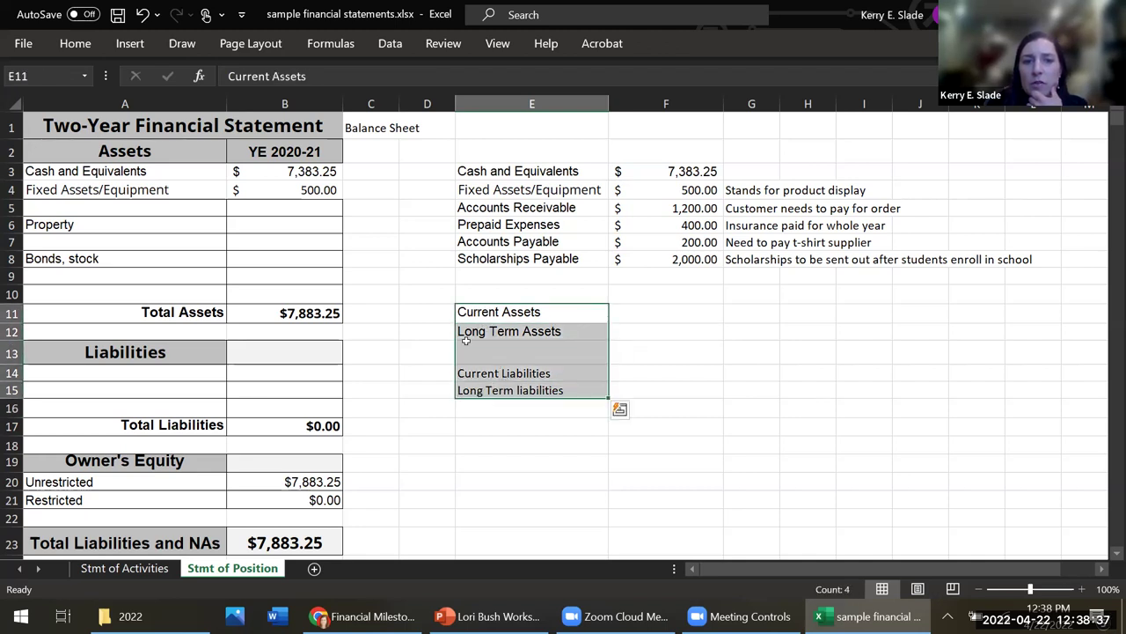
{"action": "left_click", "coordinate": [76, 45]}
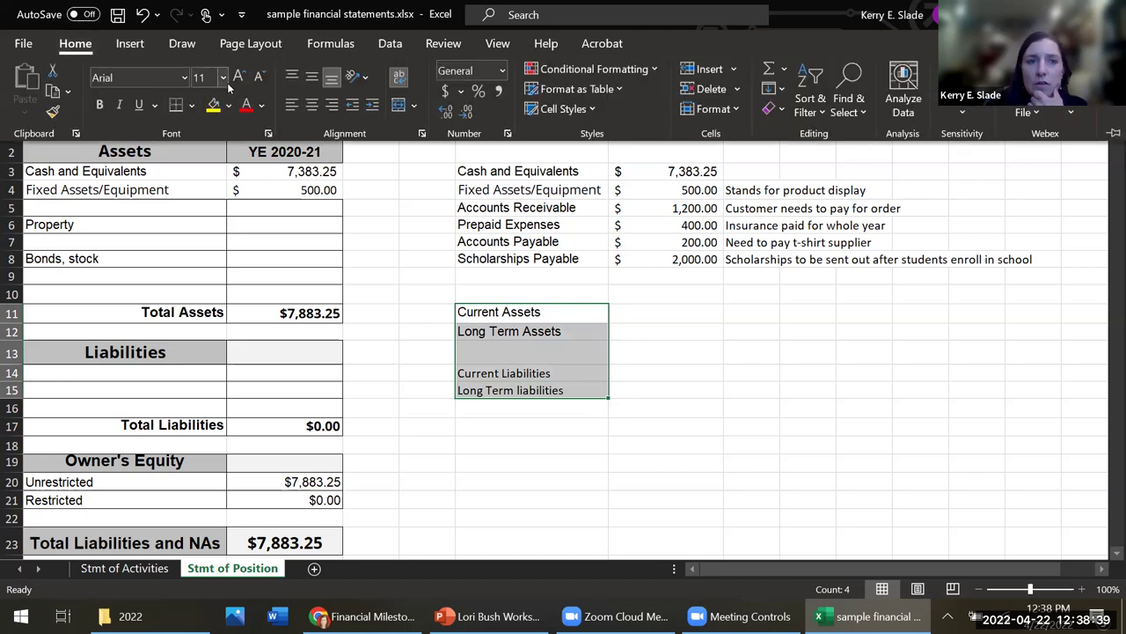
{"action": "left_click", "coordinate": [238, 78]}
{"action": "left_click", "coordinate": [238, 77]}
{"action": "left_click", "coordinate": [238, 78]}
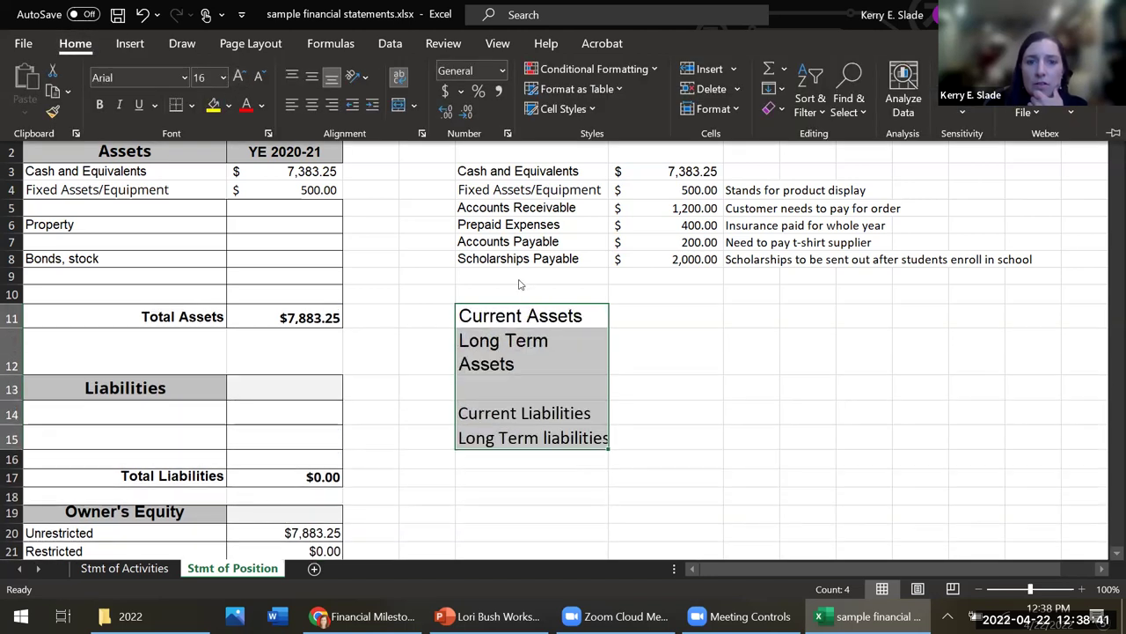
{"action": "left_click", "coordinate": [654, 353]}
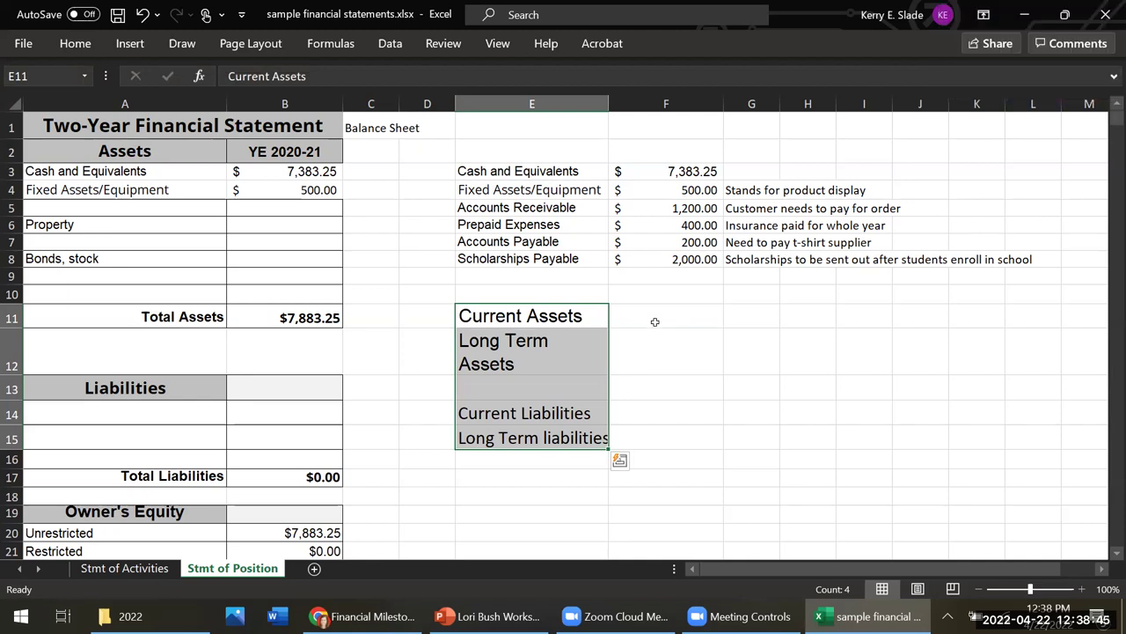
Enter the notes "within a year/liquid" in F11 beside Current Assets and "need to pay within a year" in F14 beside Current Liabilities.
{"action": "left_click", "coordinate": [655, 322]}
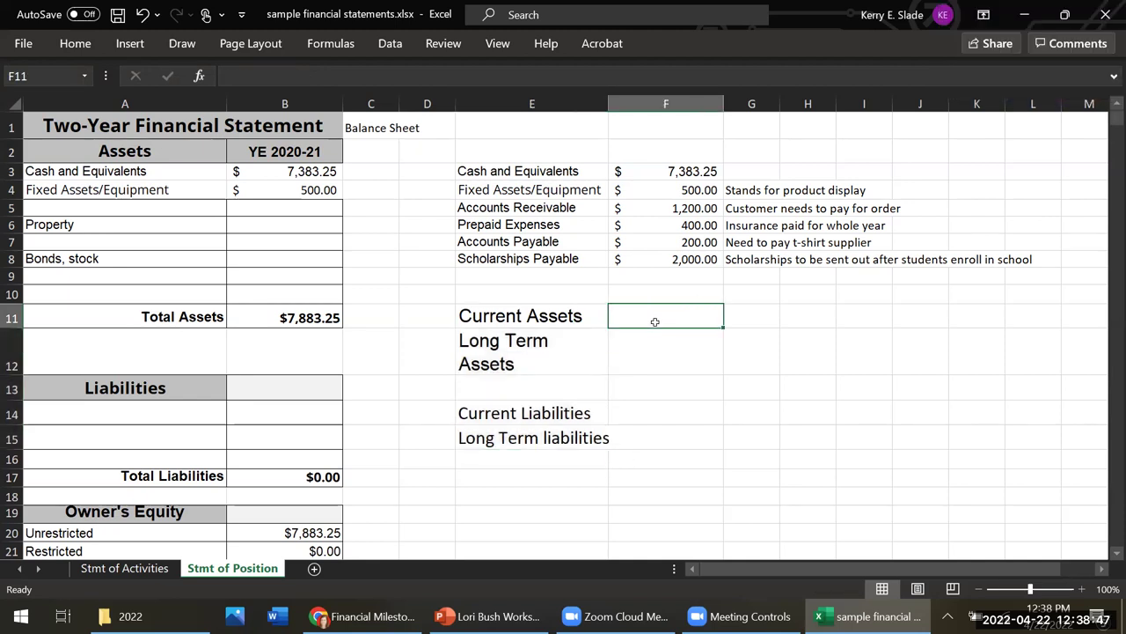
{"action": "type", "text": "within a year/liquid"}
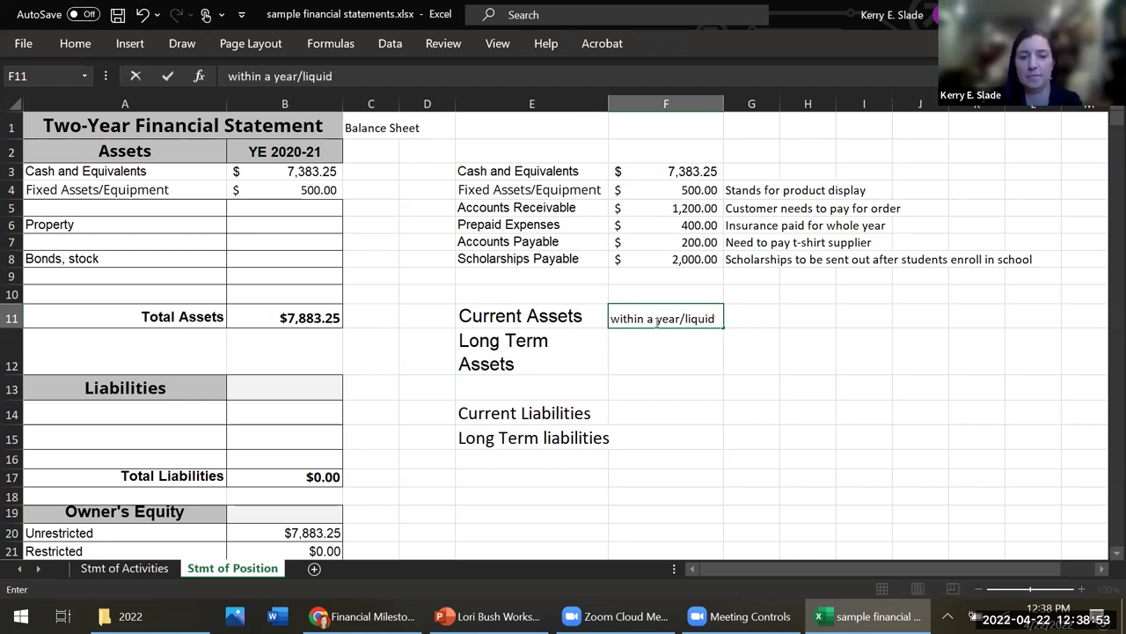
{"action": "left_click", "coordinate": [660, 411]}
{"action": "type", "text": "within a"}
{"action": "key", "text": "BackSpace"}
{"action": "key", "text": "BackSpace"}
{"action": "key", "text": "BackSpace"}
{"action": "key", "text": "BackSpace"}
{"action": "key", "text": "BackSpace"}
{"action": "key", "text": "BackSpace"}
{"action": "key", "text": "BackSpace"}
{"action": "key", "text": "BackSpace"}
{"action": "type", "text": "need to"}
{"action": "type", "text": "thin a year"}
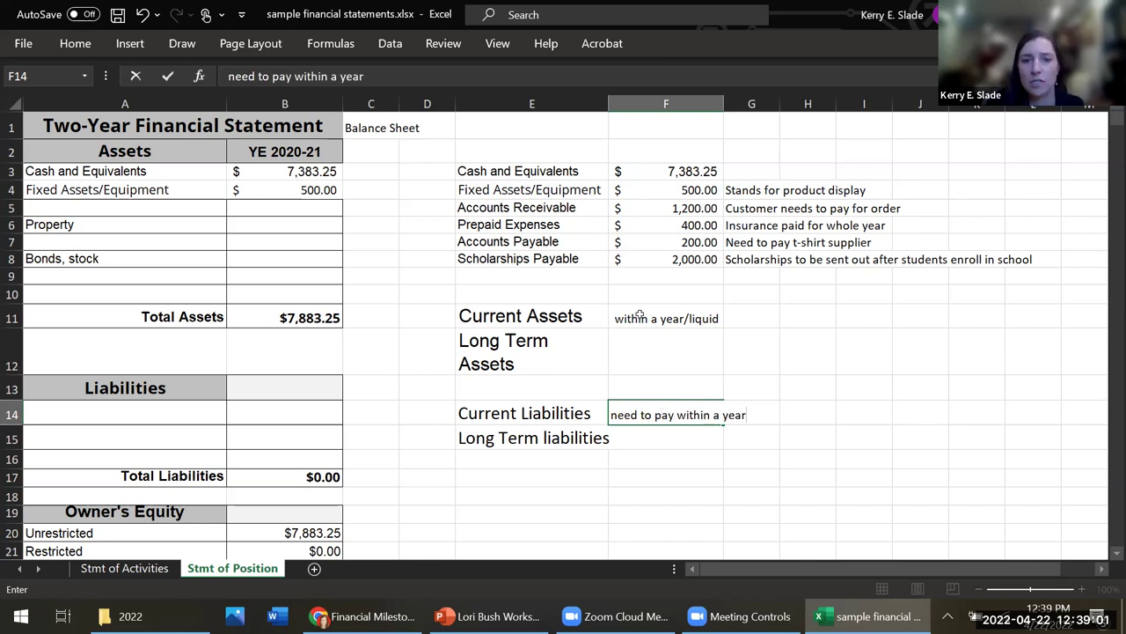
Enlarge the font of the explanatory notes in F11:F14 by two size steps.
{"action": "left_click_drag", "start_coordinate": [640, 315], "coordinate": [662, 405]}
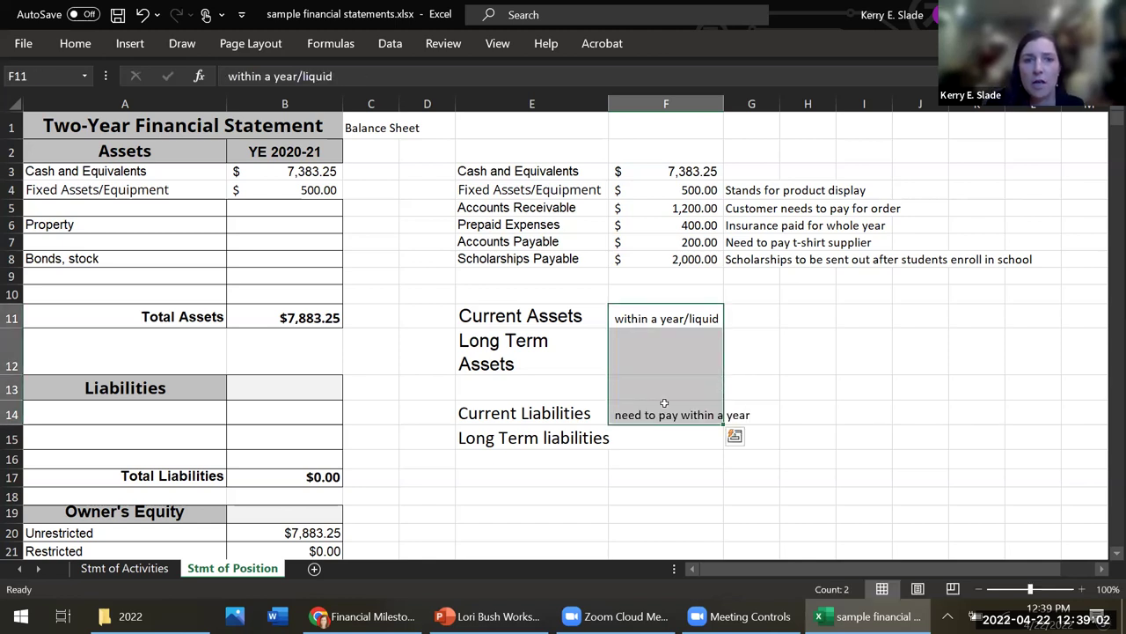
{"action": "left_click", "coordinate": [74, 43]}
{"action": "left_click", "coordinate": [237, 78]}
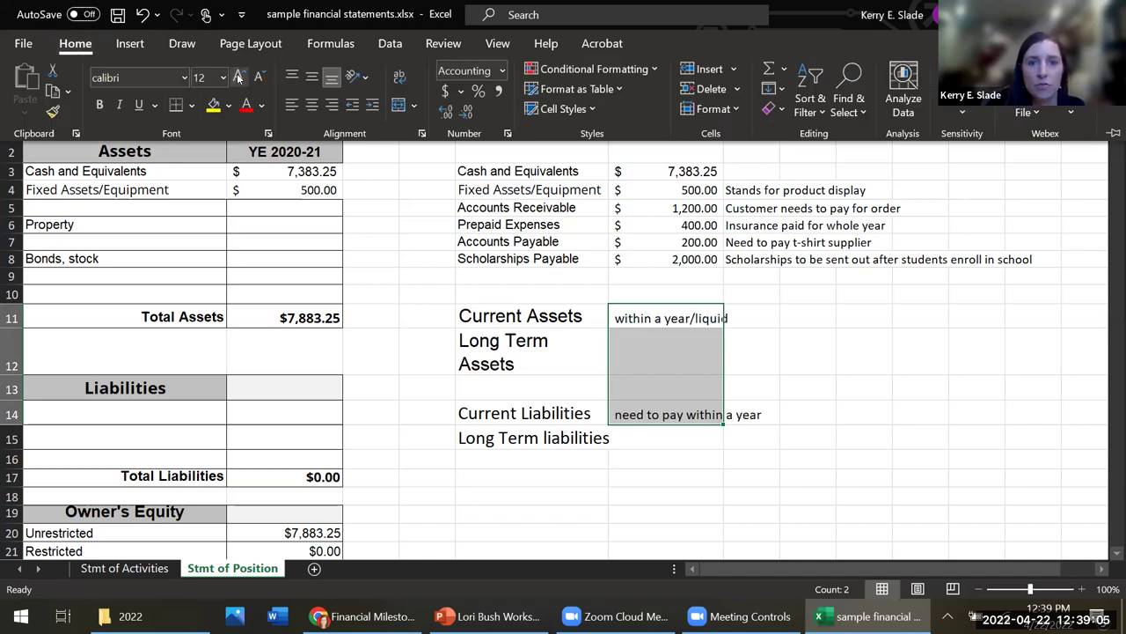
{"action": "left_click", "coordinate": [237, 77]}
{"action": "left_click", "coordinate": [412, 322]}
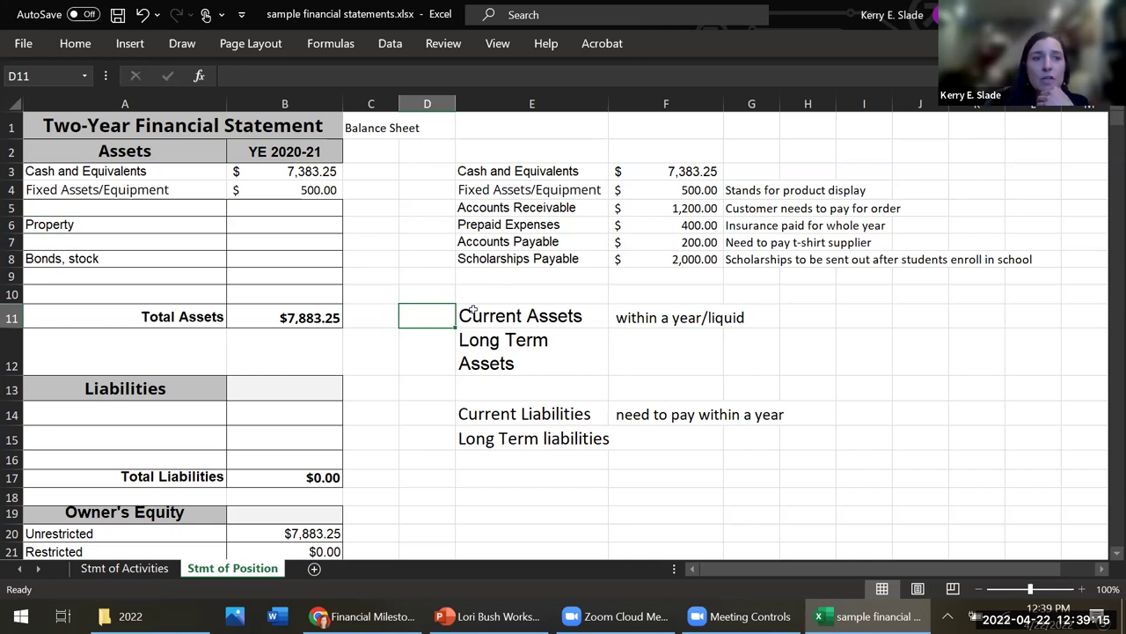
{"action": "left_click", "coordinate": [629, 319]}
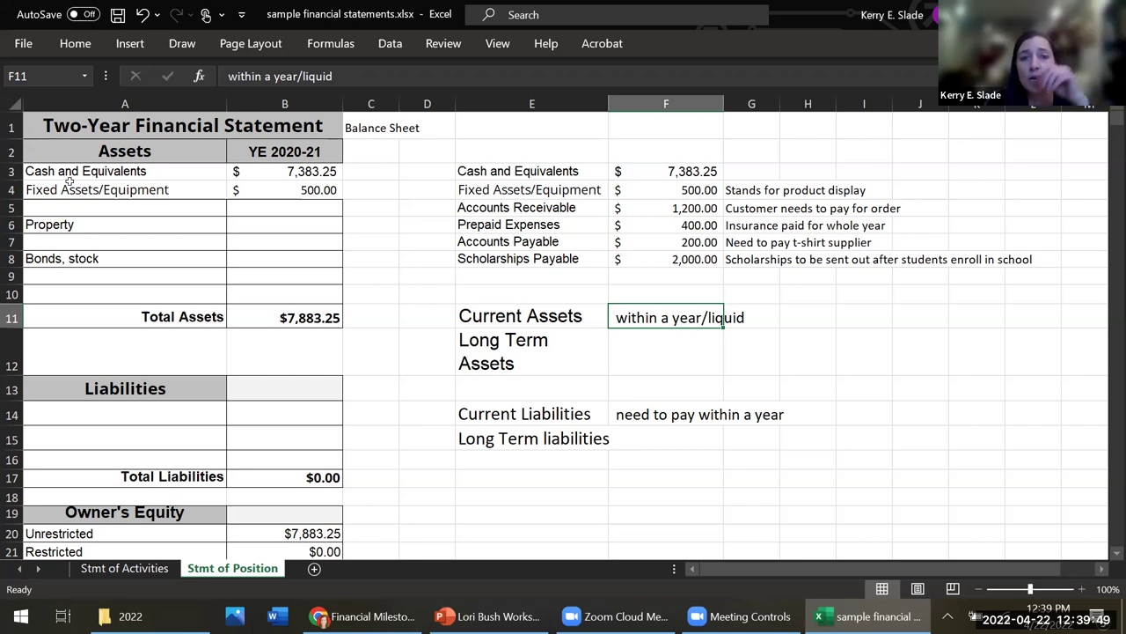
{"action": "left_click_drag", "start_coordinate": [132, 176], "coordinate": [244, 174]}
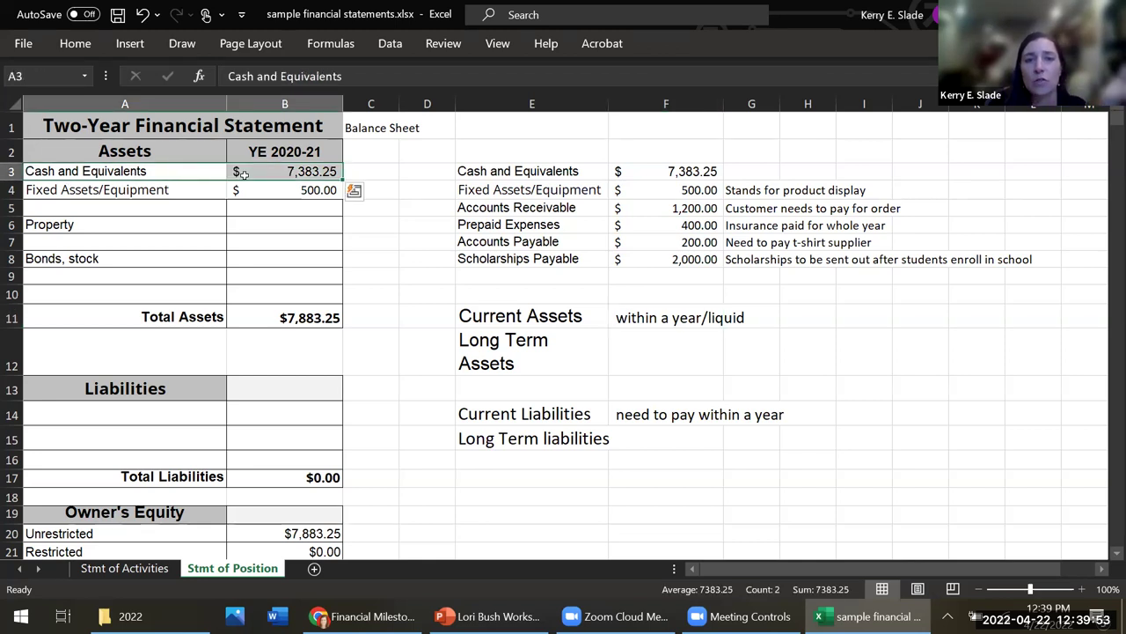
{"action": "left_click", "coordinate": [199, 190]}
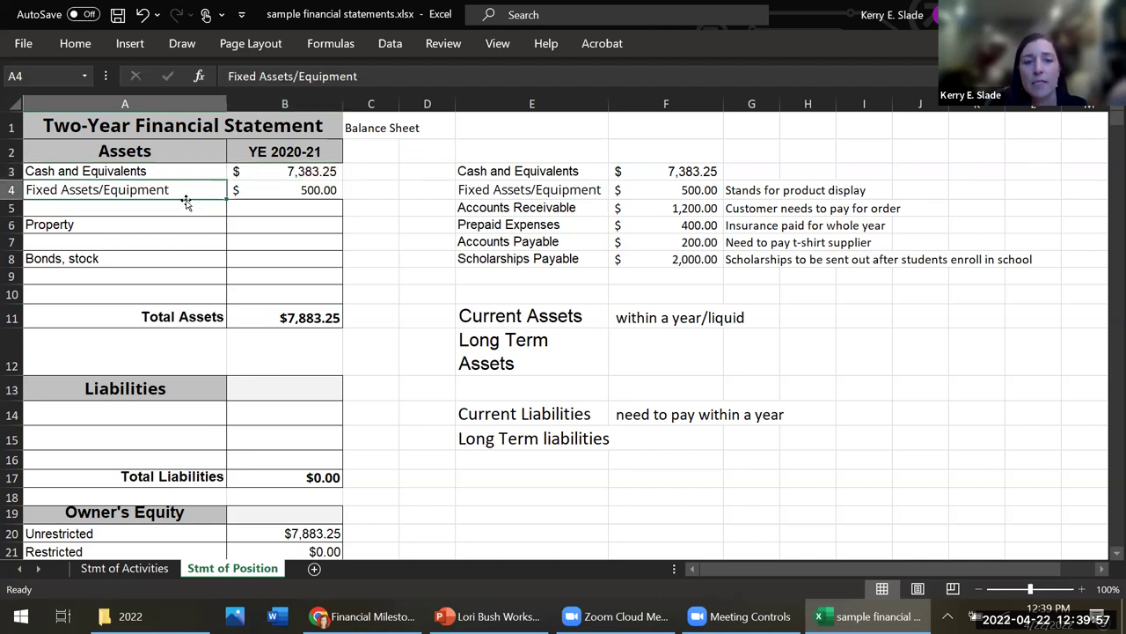
{"action": "left_click", "coordinate": [538, 273]}
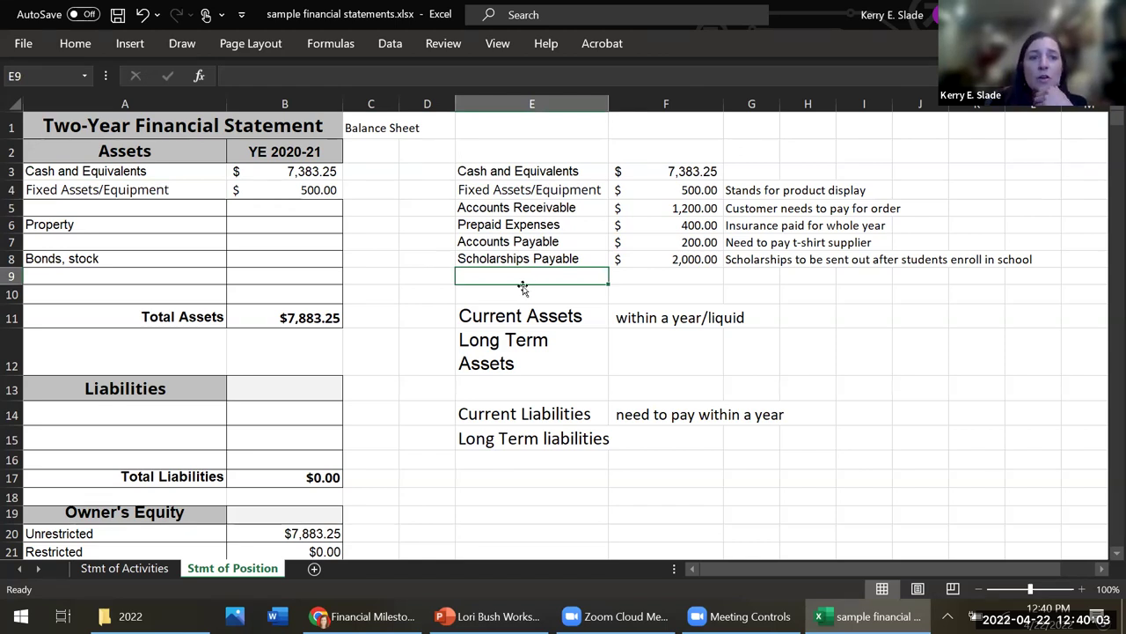
{"action": "left_click", "coordinate": [179, 208]}
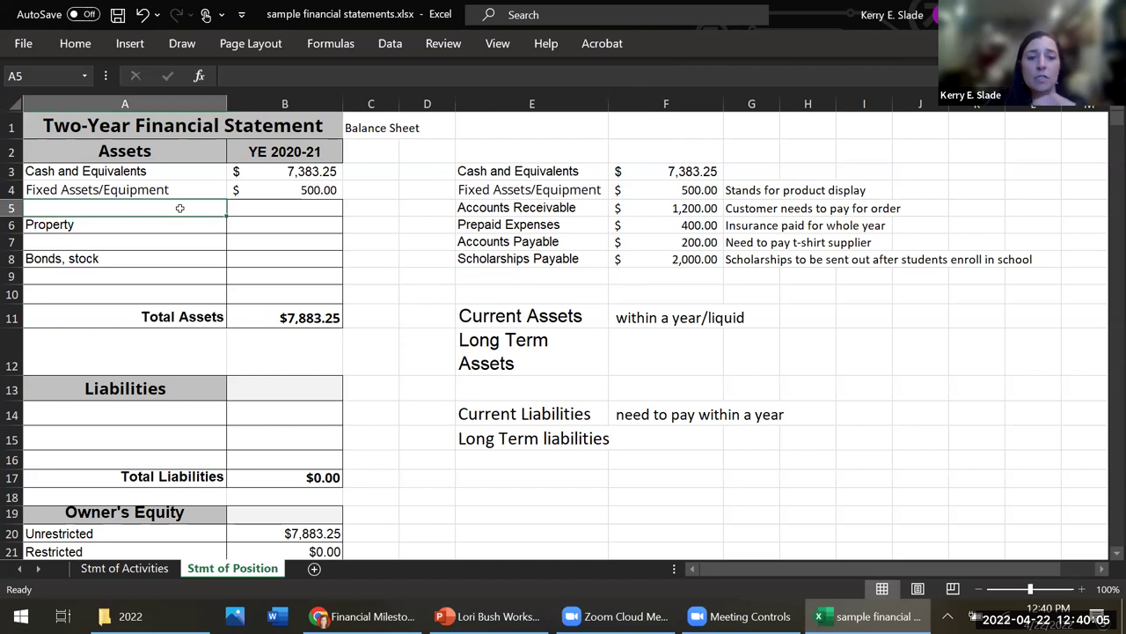
Add an "Inventory" asset in A5 with an amount of 1000 in B5.
{"action": "type", "text": "Inventory"}
{"action": "key", "text": "Tab"}
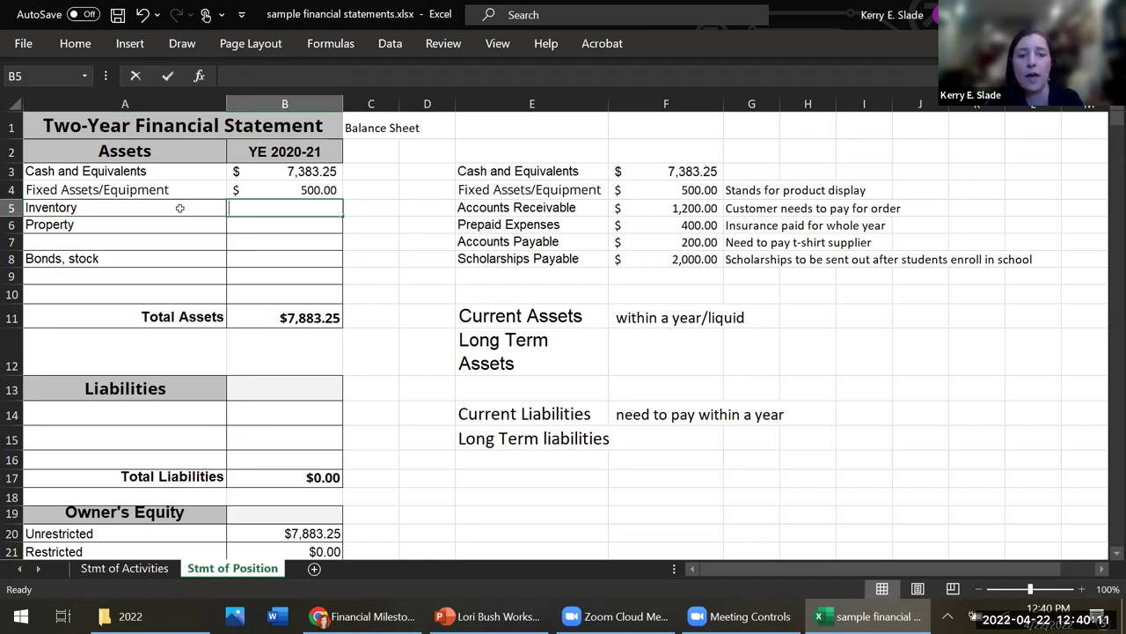
{"action": "type", "text": "1000"}
{"action": "key", "text": "Return"}
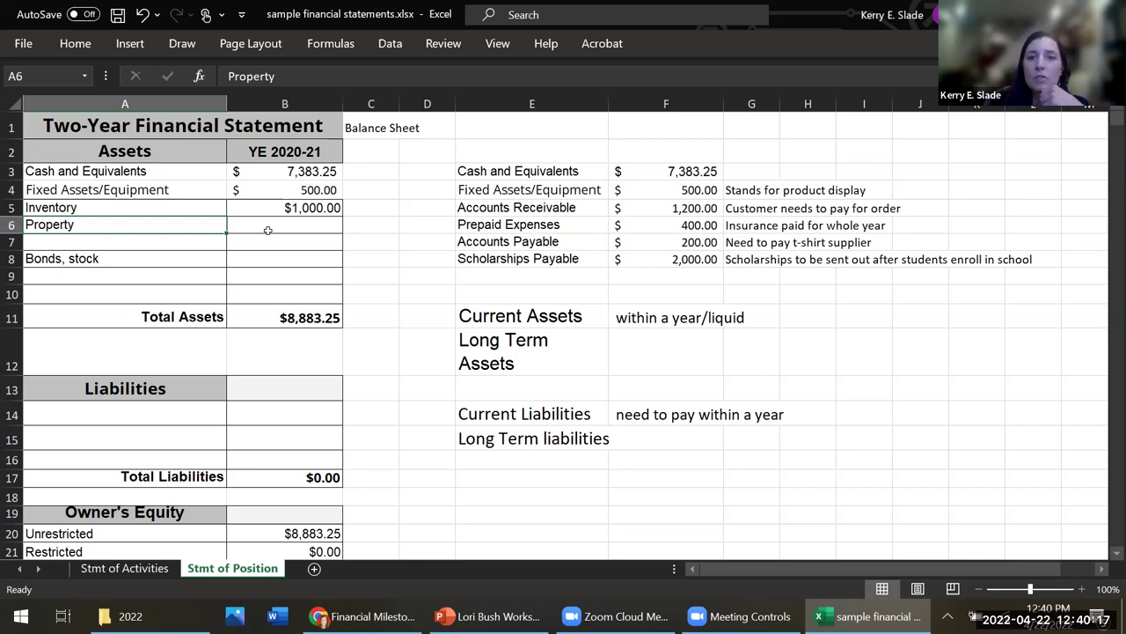
Append "/inventor" to the Current Assets note in F11.
{"action": "left_click", "coordinate": [647, 316]}
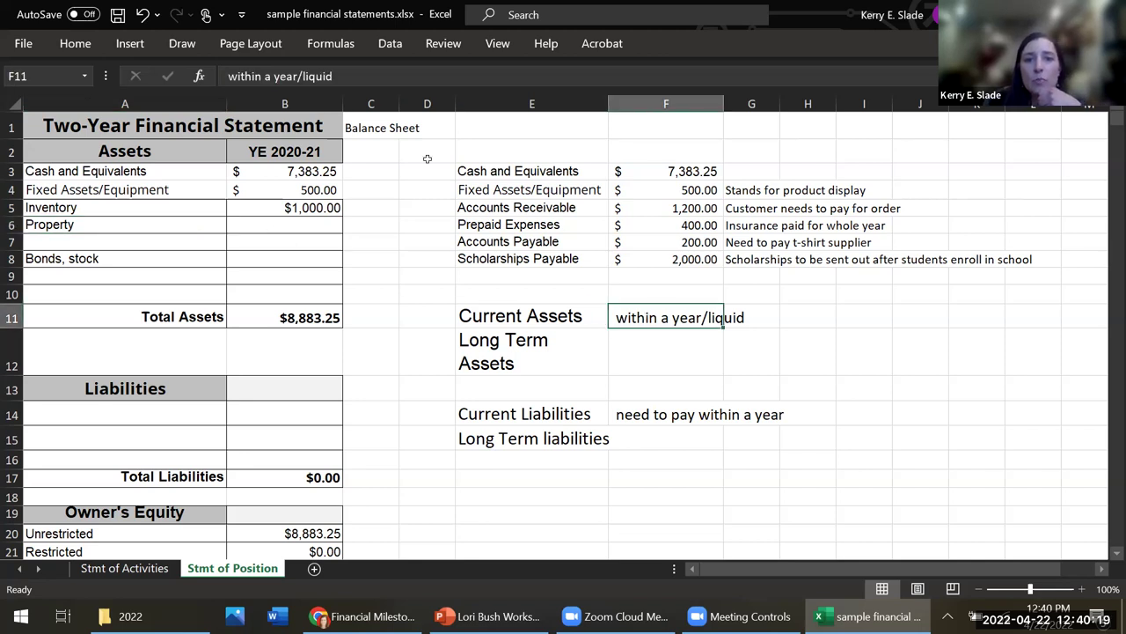
{"action": "left_click", "coordinate": [352, 76]}
{"action": "type", "text": "/inventor"}
{"action": "key", "text": "Return"}
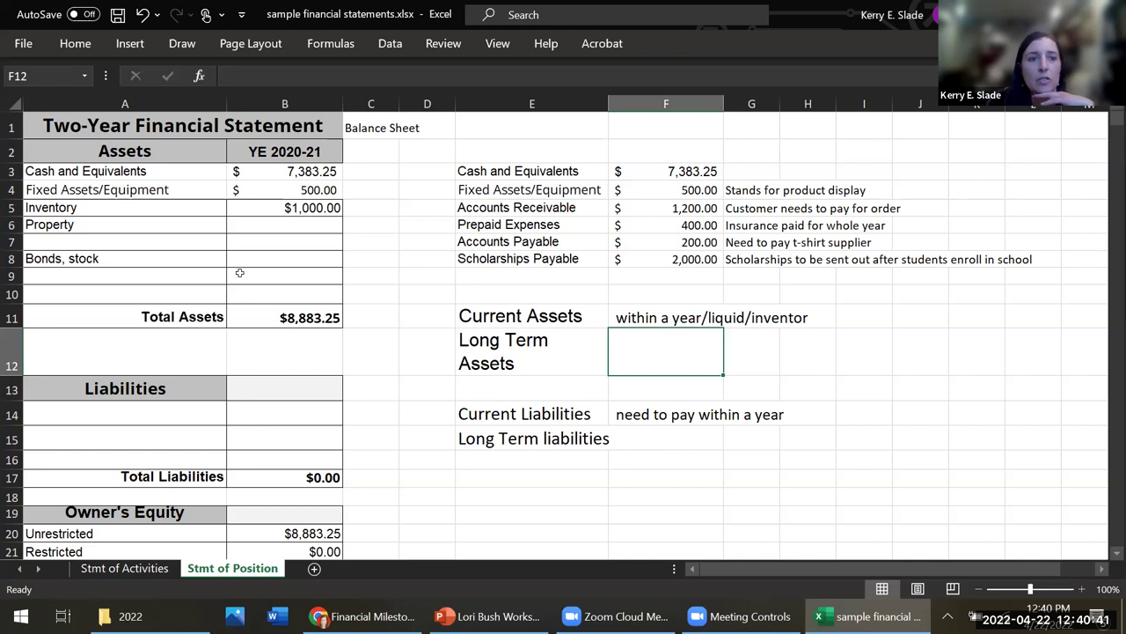
Enter asset amounts of $150,000 for Property in B6 and $20,000 for Bonds, stock in B8.
{"action": "left_click", "coordinate": [268, 225]}
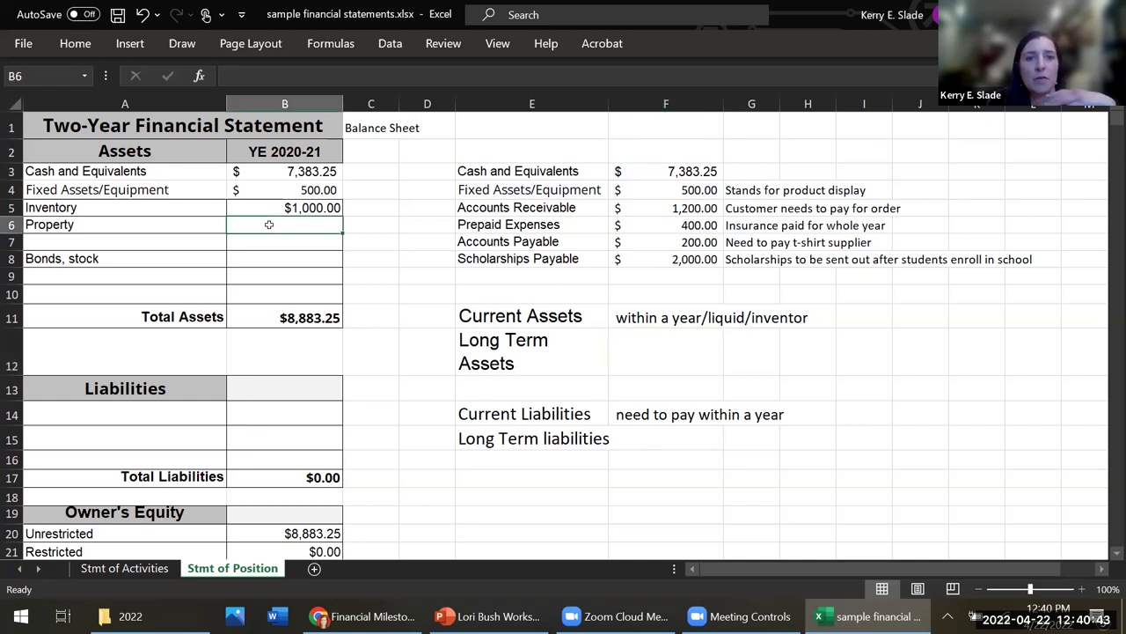
{"action": "type", "text": "$15"}
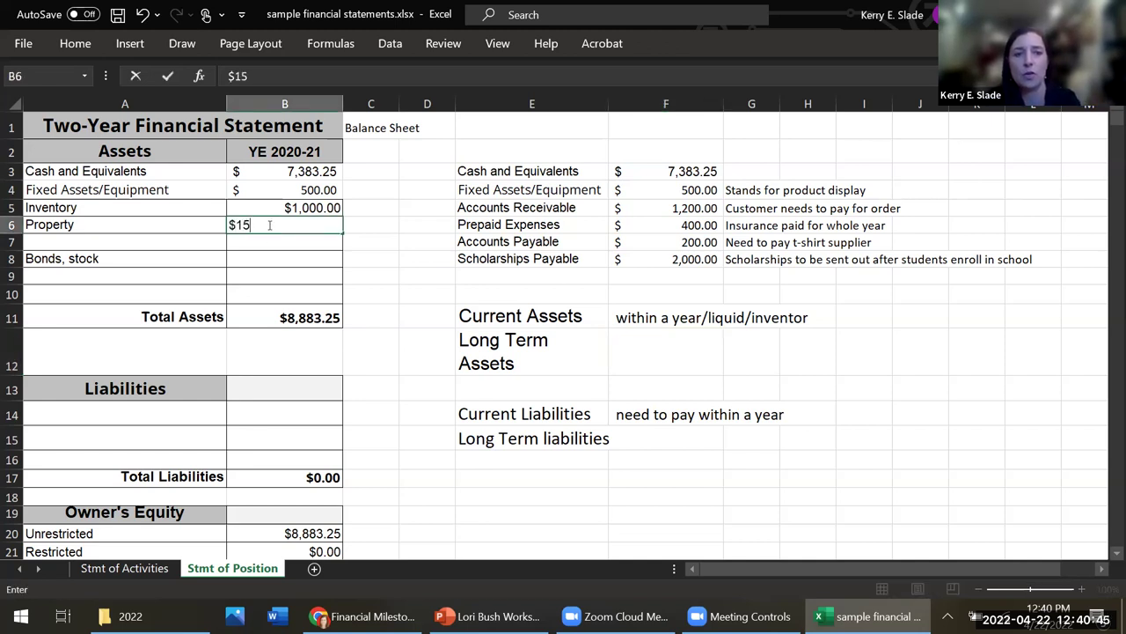
{"action": "type", "text": "0,000"}
{"action": "key", "text": "Return"}
{"action": "key", "text": "Return"}
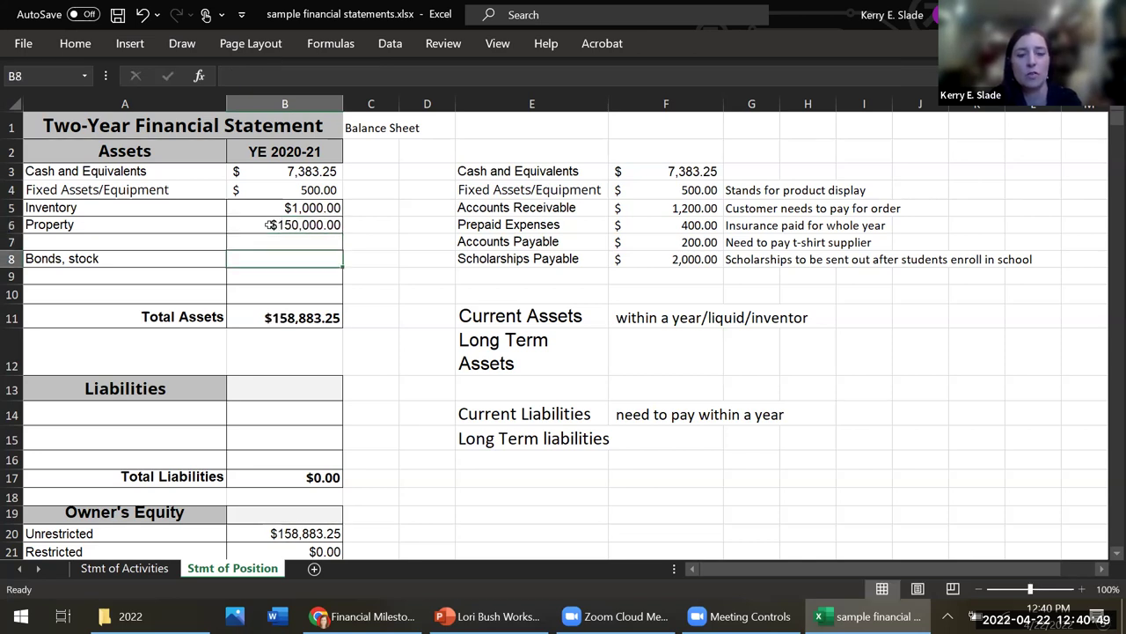
{"action": "type", "text": "$20,00"}
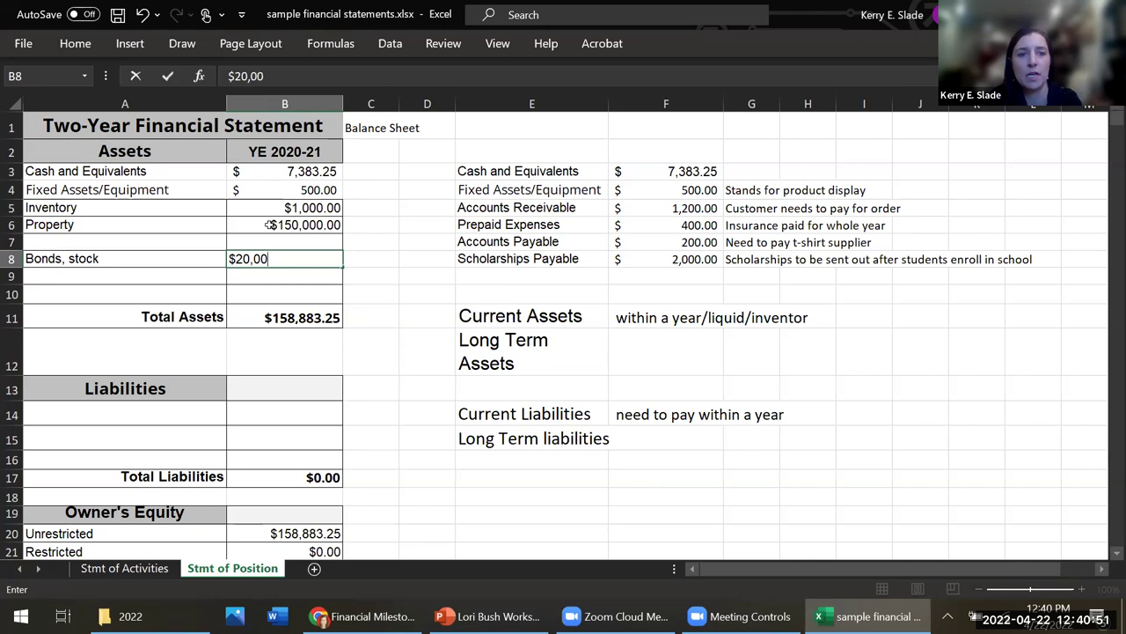
{"action": "type", "text": "0"}
{"action": "key", "text": "Return"}
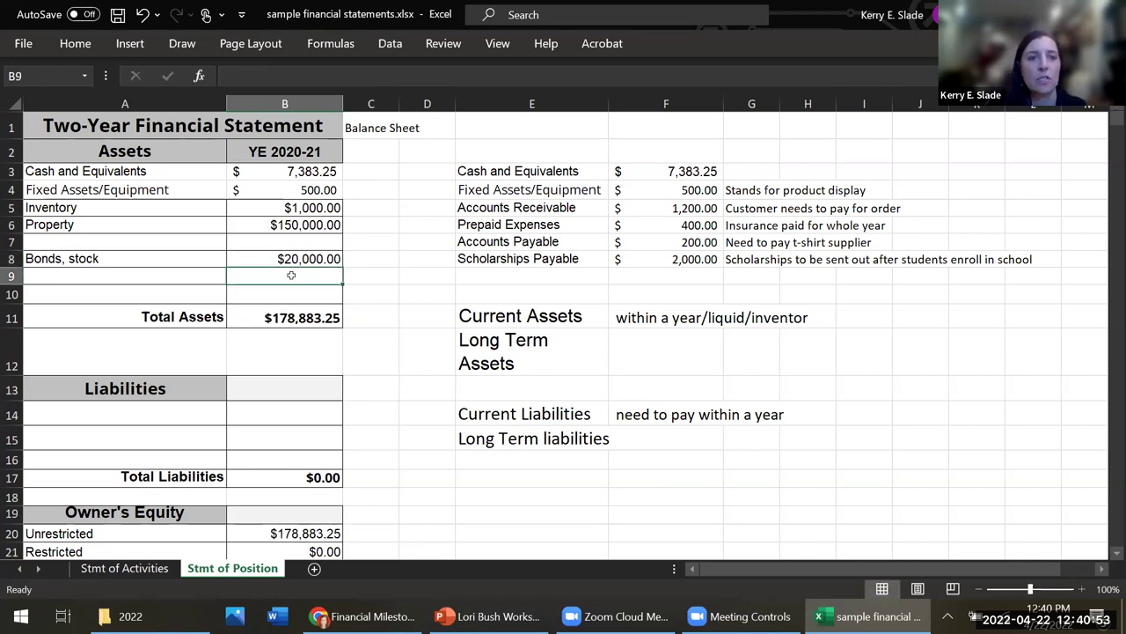
Review the Total Assets cell, the statement's lower sections, and the prepaid and payable items listed in rows 6 to 8.
{"action": "left_click", "coordinate": [301, 318]}
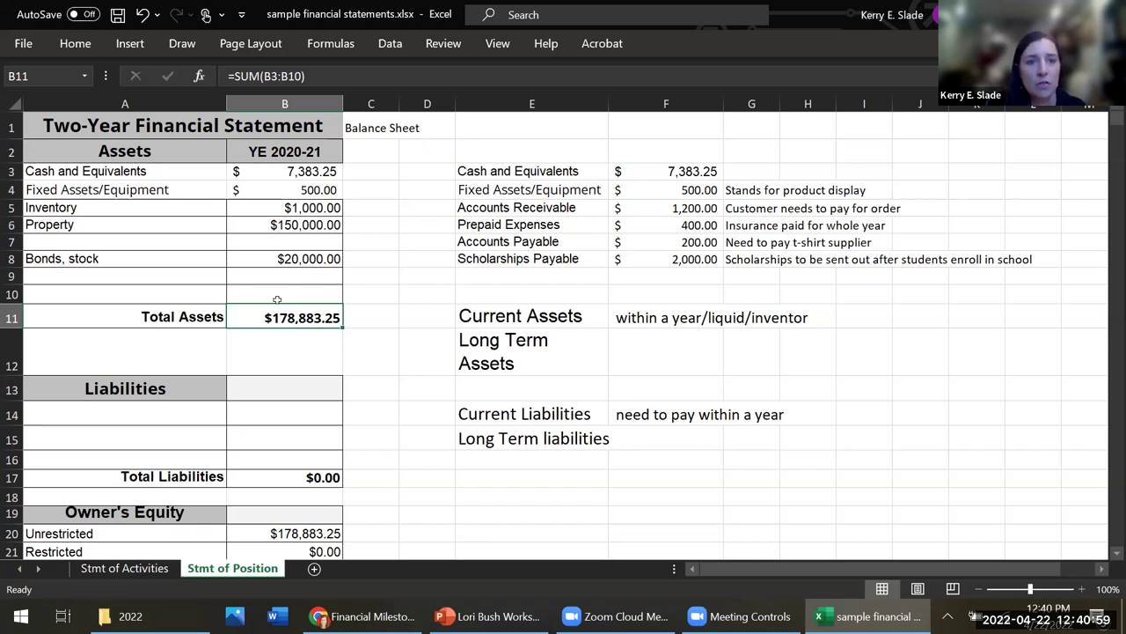
{"action": "left_click", "coordinate": [354, 320]}
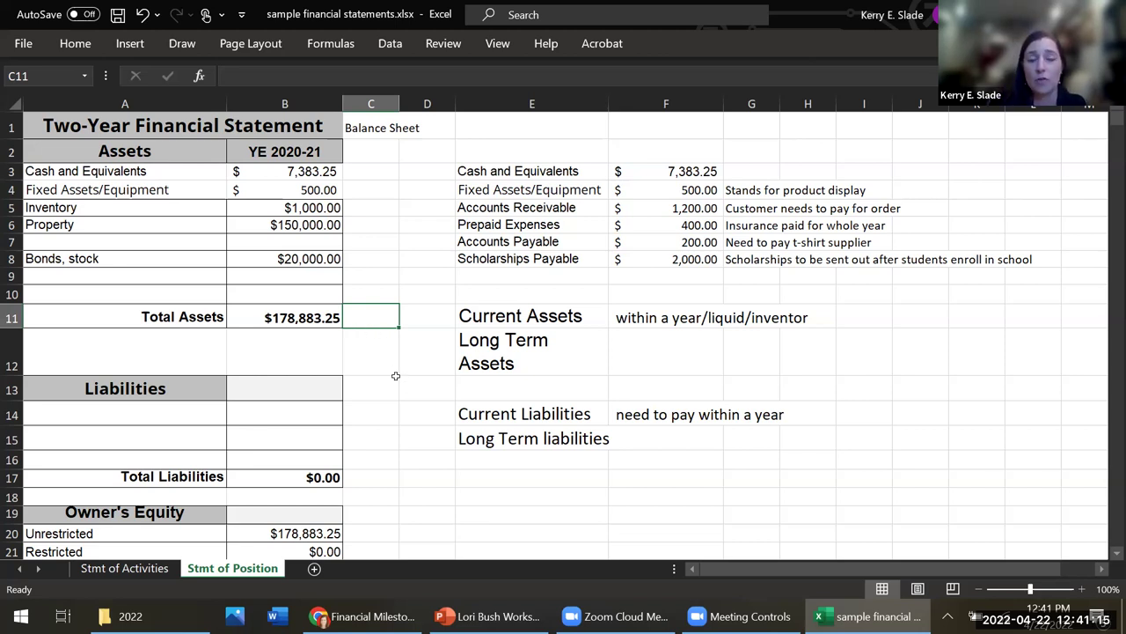
{"action": "scroll", "coordinate": [396, 375], "scroll_direction": "down", "scroll_amount": 2}
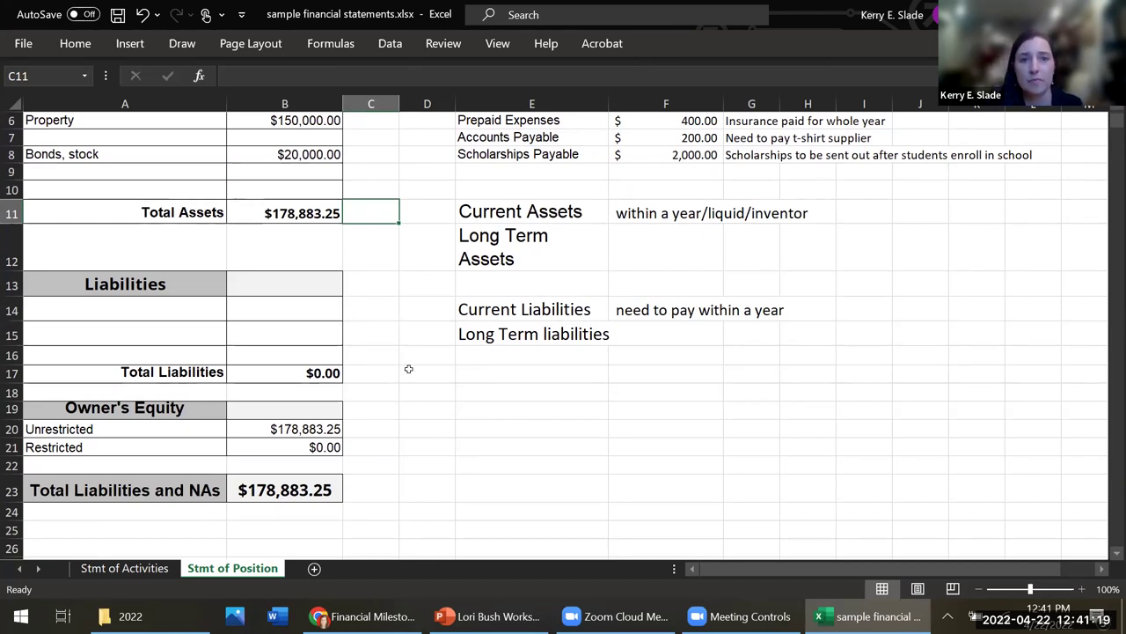
{"action": "scroll", "coordinate": [408, 370], "scroll_direction": "up", "scroll_amount": 2}
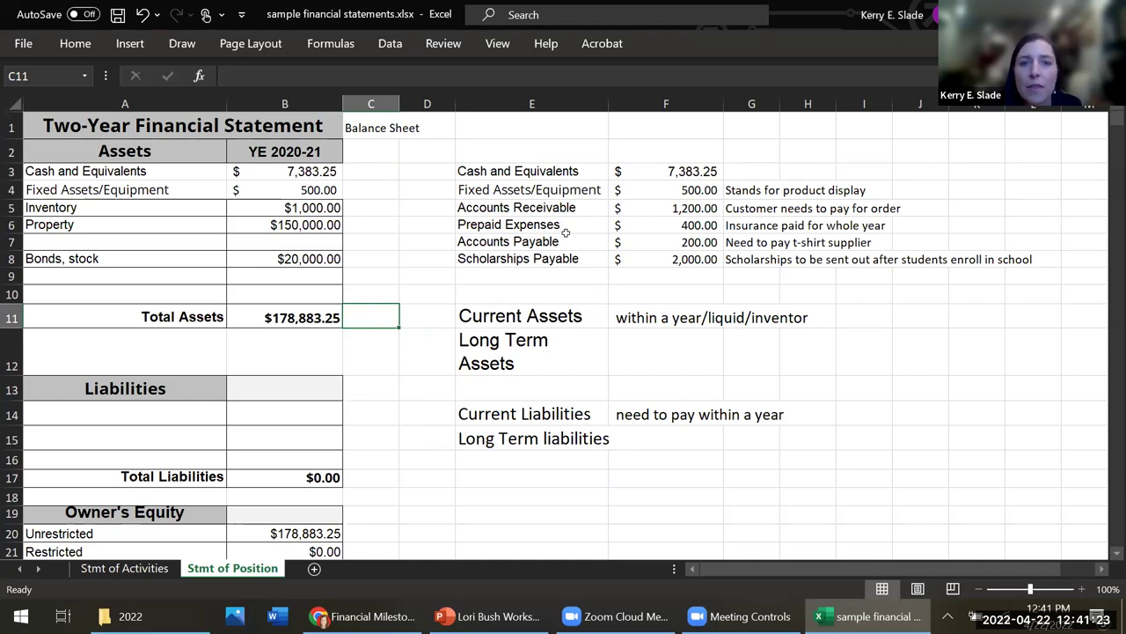
{"action": "left_click_drag", "start_coordinate": [563, 227], "coordinate": [774, 265]}
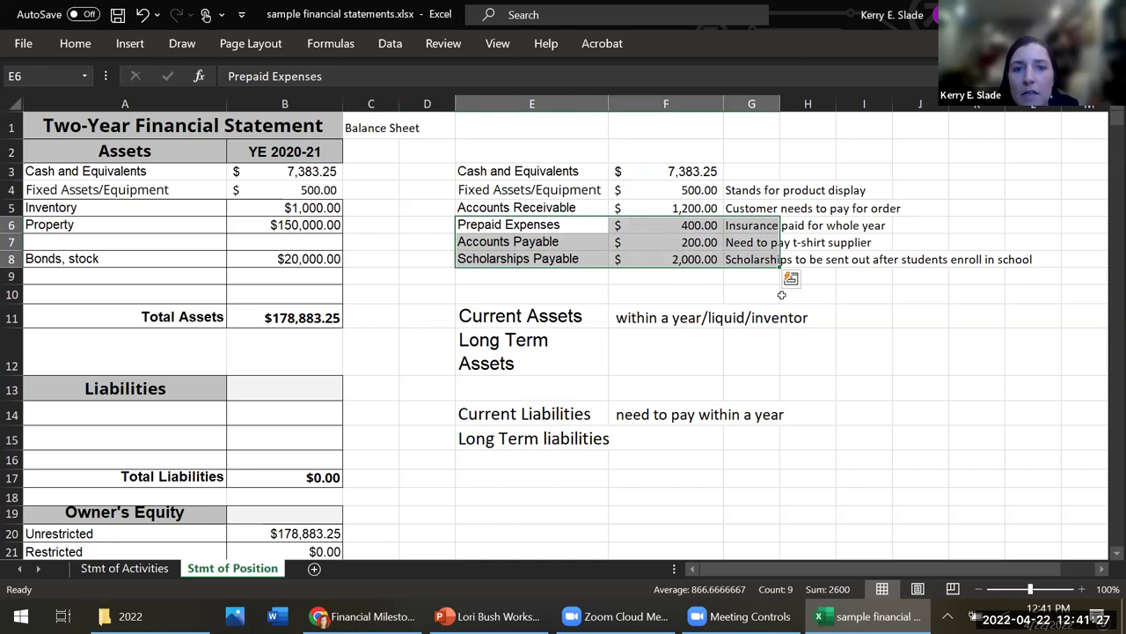
{"action": "left_click", "coordinate": [781, 294]}
{"action": "left_click", "coordinate": [430, 226]}
{"action": "left_click_drag", "start_coordinate": [430, 226], "coordinate": [429, 262]}
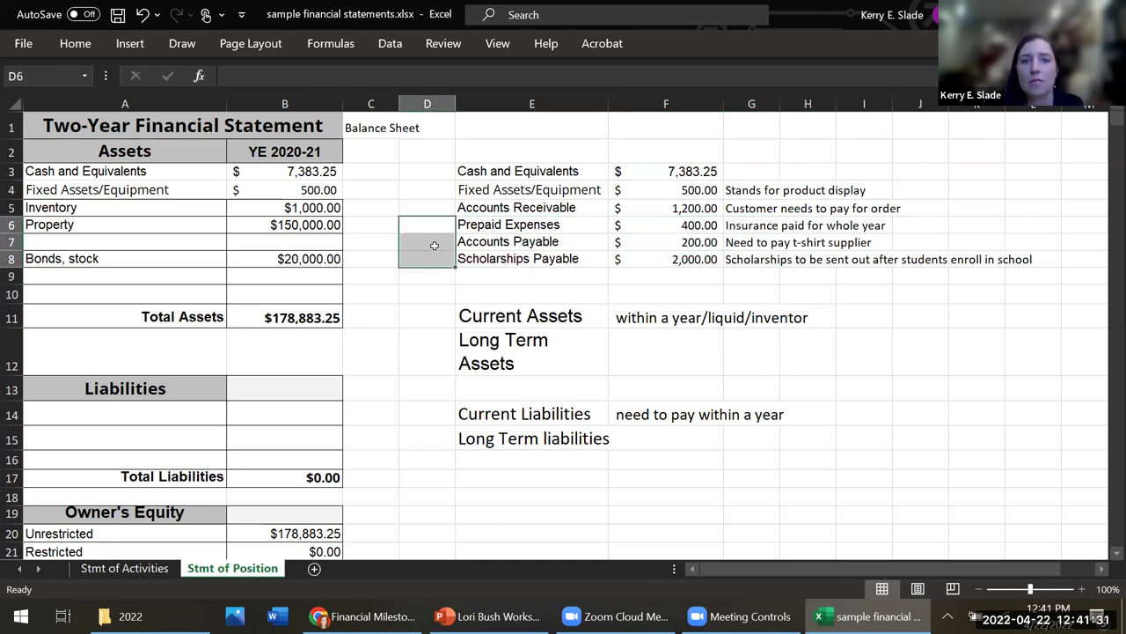
{"action": "left_click", "coordinate": [434, 245]}
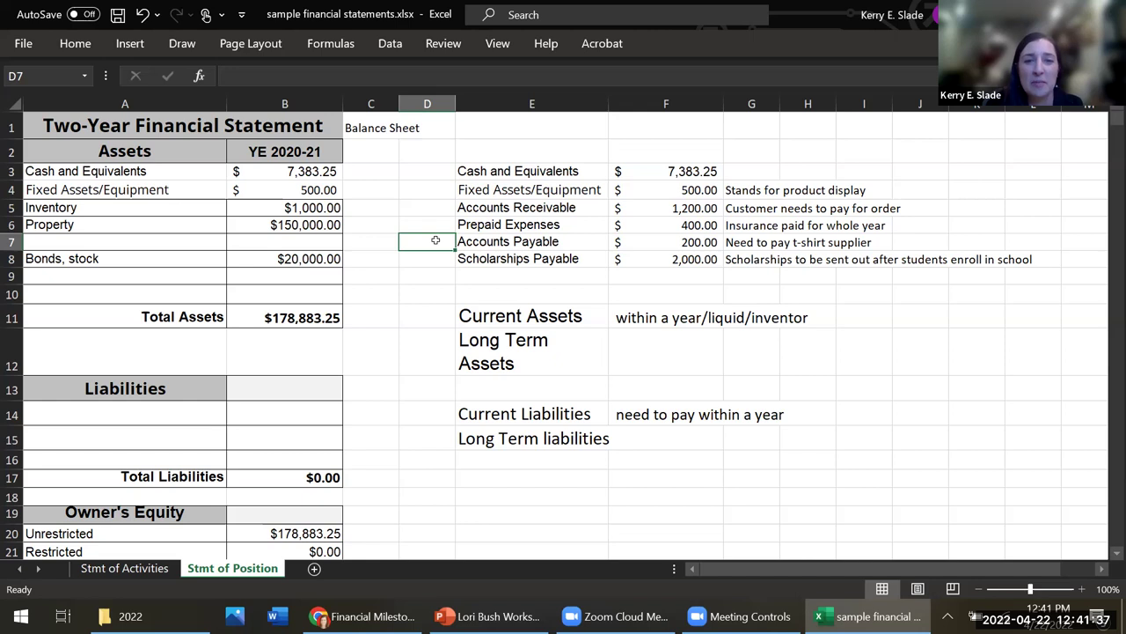
Bold the Accounts Payable and Scholarships Payable entries in E7:G8, including their amounts and notes.
{"action": "left_click_drag", "start_coordinate": [459, 245], "coordinate": [749, 256]}
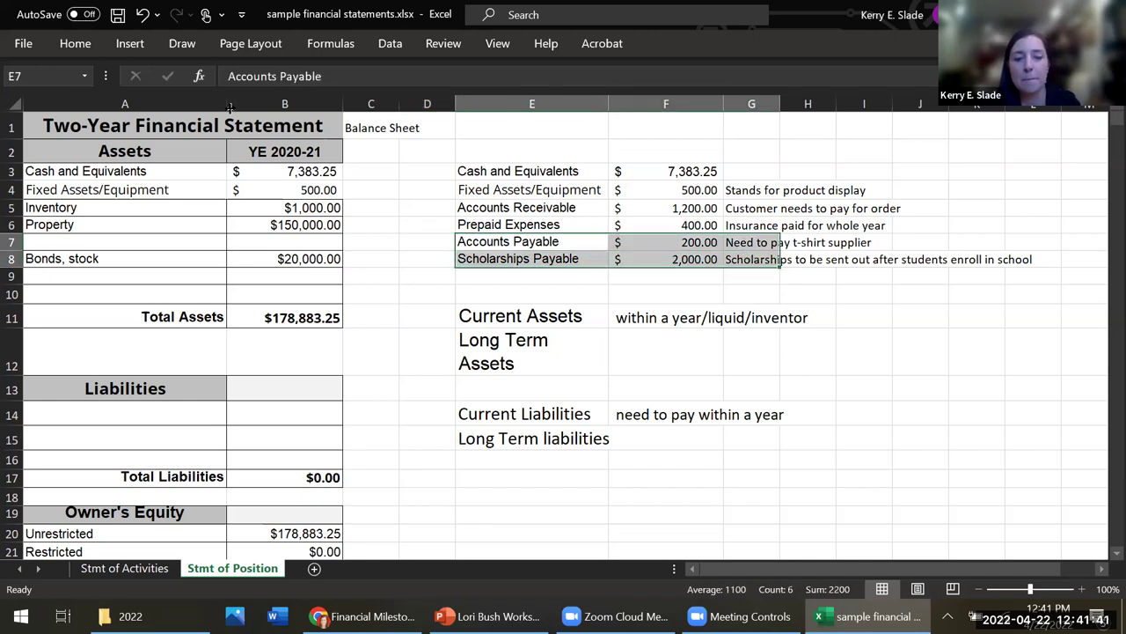
{"action": "key", "text": "ctrl+b"}
{"action": "left_click", "coordinate": [505, 277]}
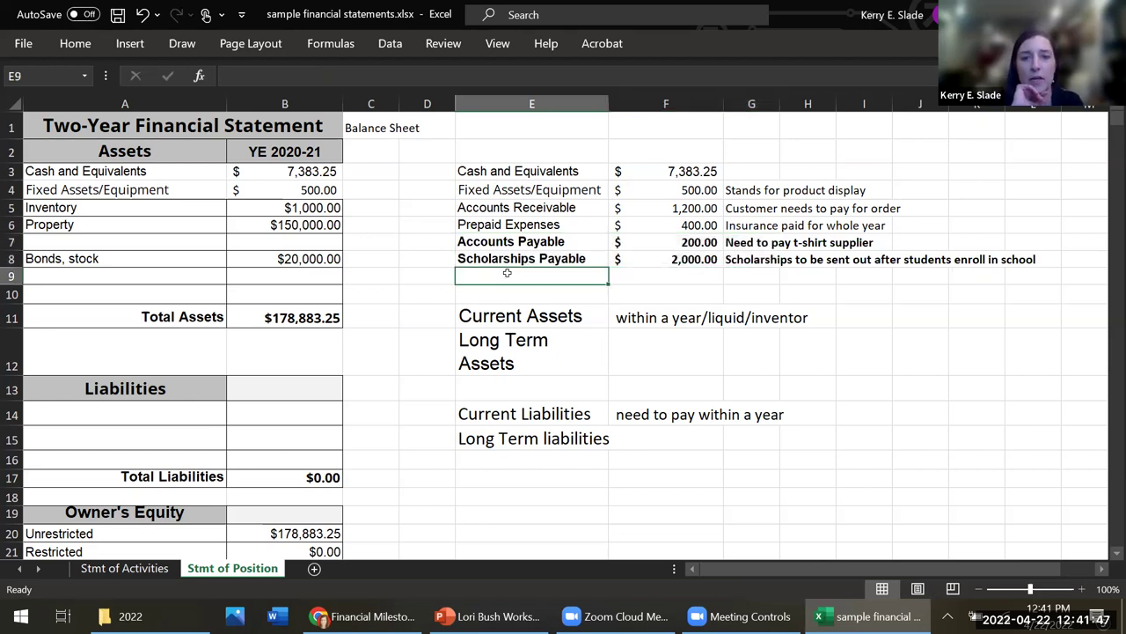
Copy the Accounts Payable label and amount from E7:F7 into A14:B14 under Liabilities.
{"action": "left_click", "coordinate": [754, 241]}
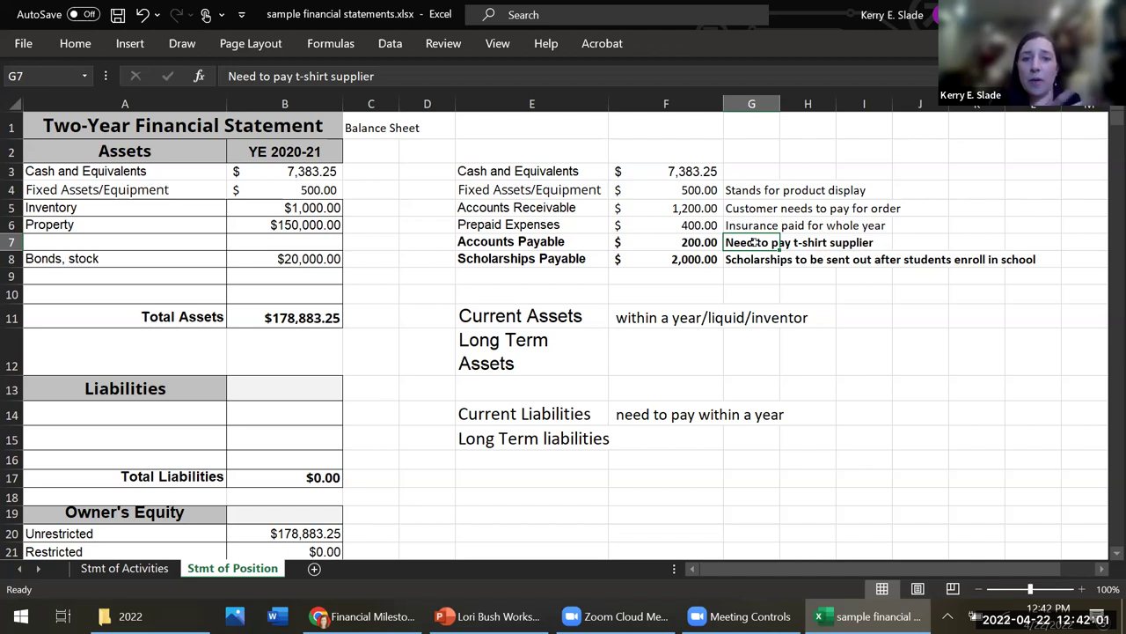
{"action": "left_click_drag", "start_coordinate": [604, 239], "coordinate": [622, 240]}
{"action": "key", "text": "ctrl+c"}
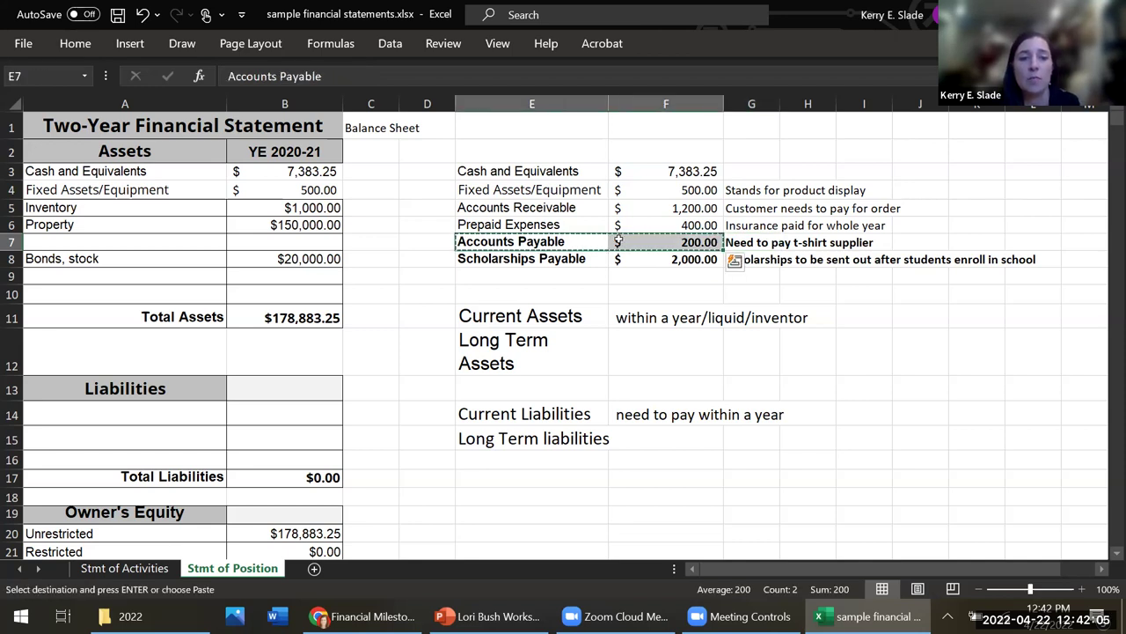
{"action": "left_click", "coordinate": [211, 415]}
{"action": "key", "text": "ctrl+v"}
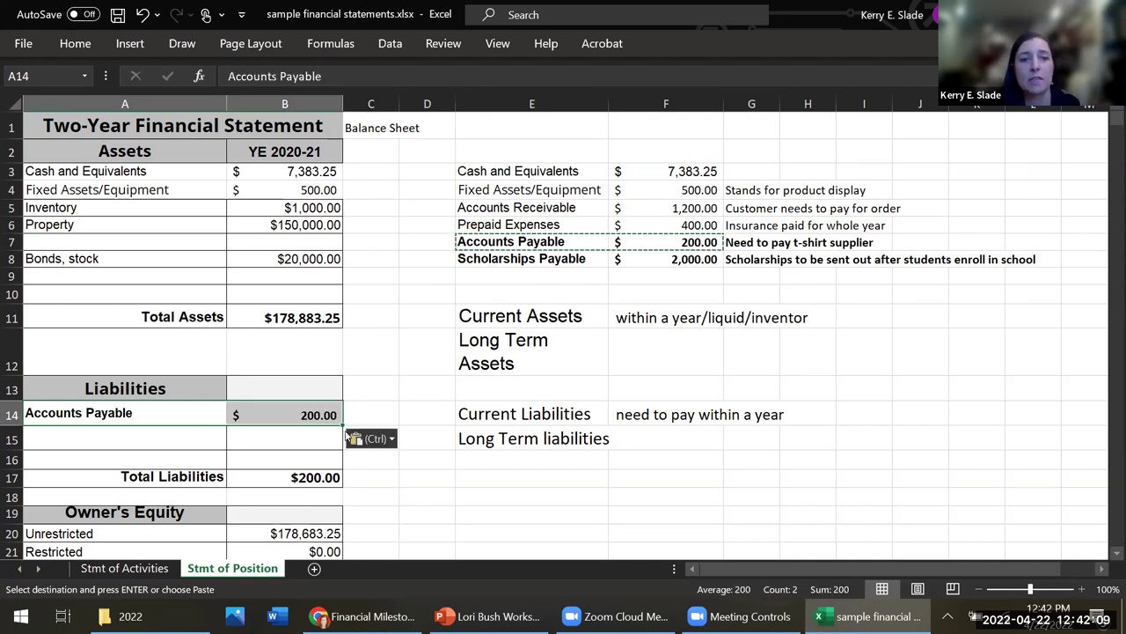
{"action": "left_click", "coordinate": [494, 413]}
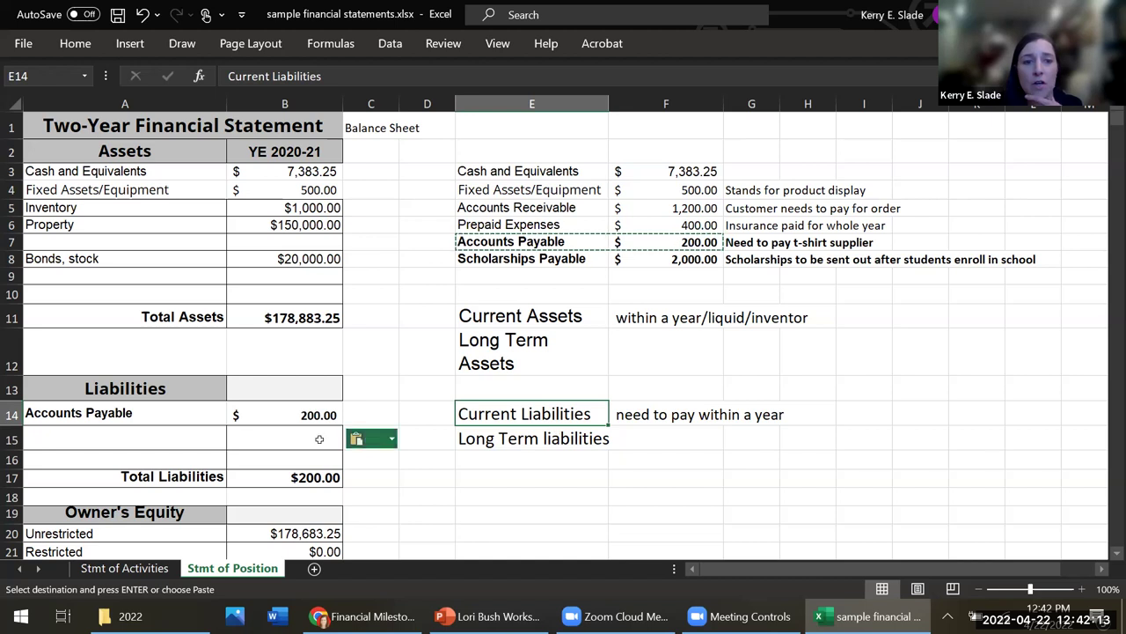
{"action": "left_click", "coordinate": [221, 411]}
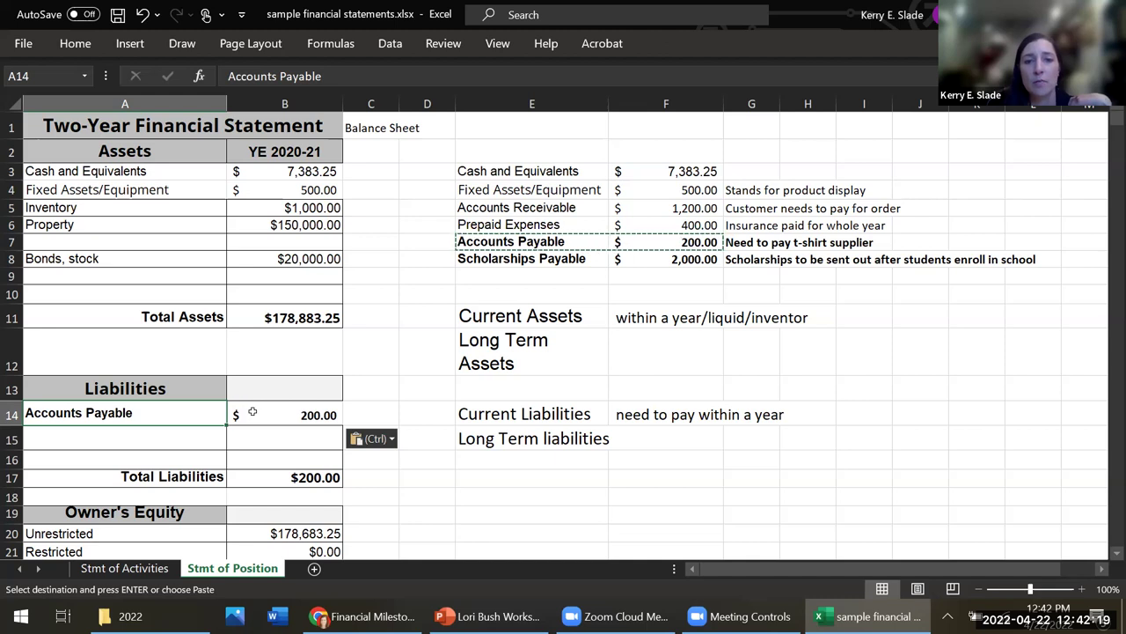
Copy the Scholarships Payable label and amount from E8:F8 into A15:B15, and check the Total Liabilities formula in B17.
{"action": "left_click_drag", "start_coordinate": [521, 260], "coordinate": [639, 255]}
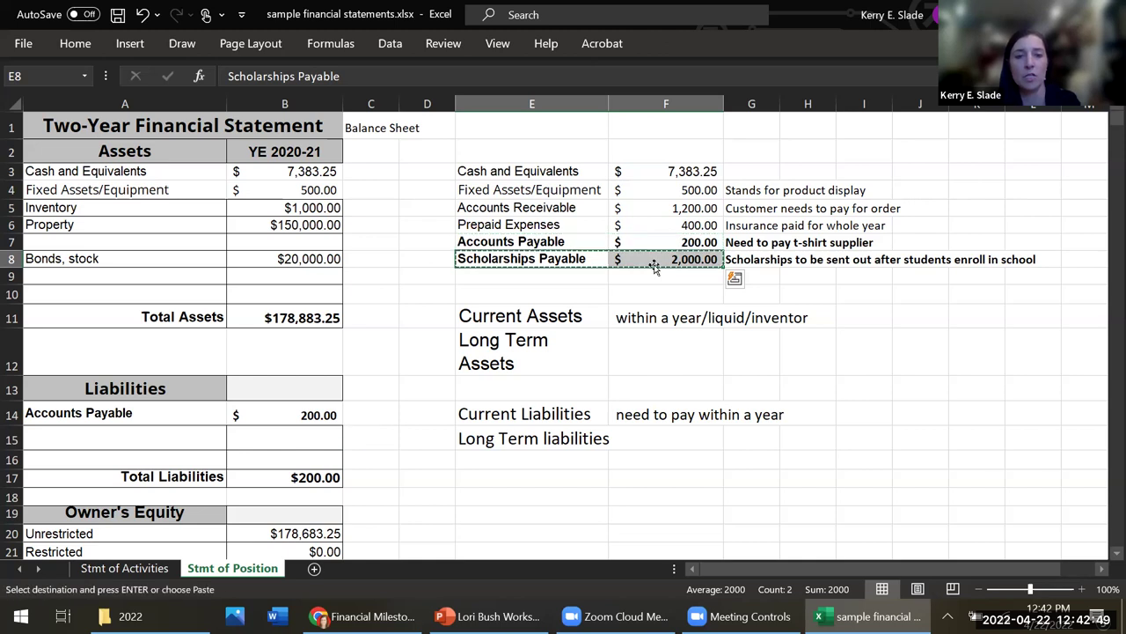
{"action": "left_click", "coordinate": [201, 440]}
{"action": "key", "text": "ctrl+v"}
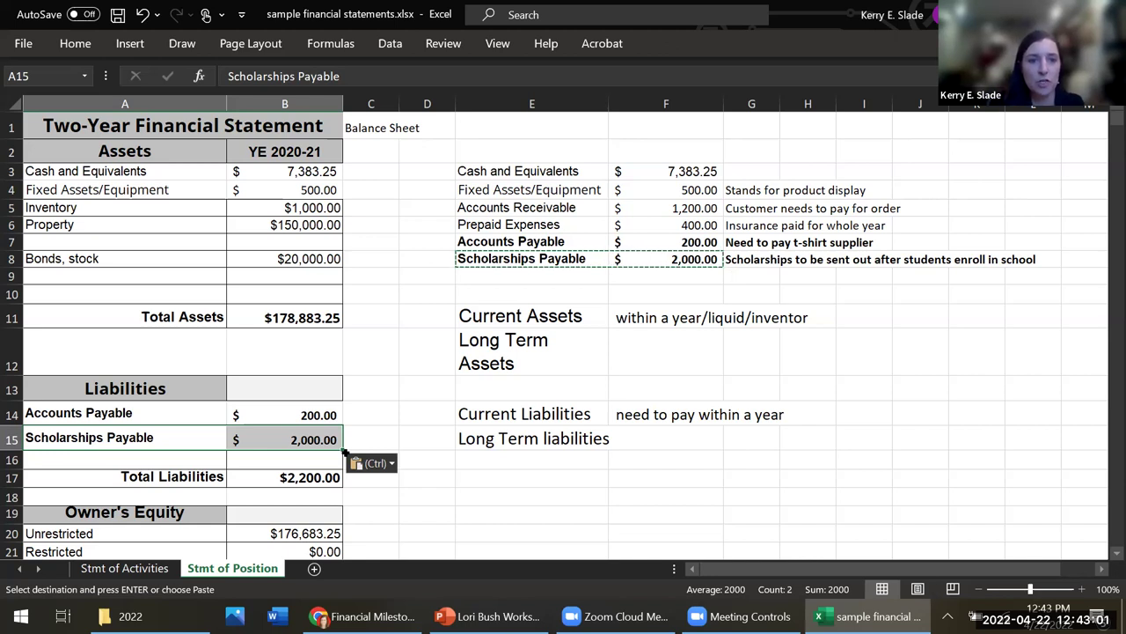
{"action": "left_click", "coordinate": [349, 438]}
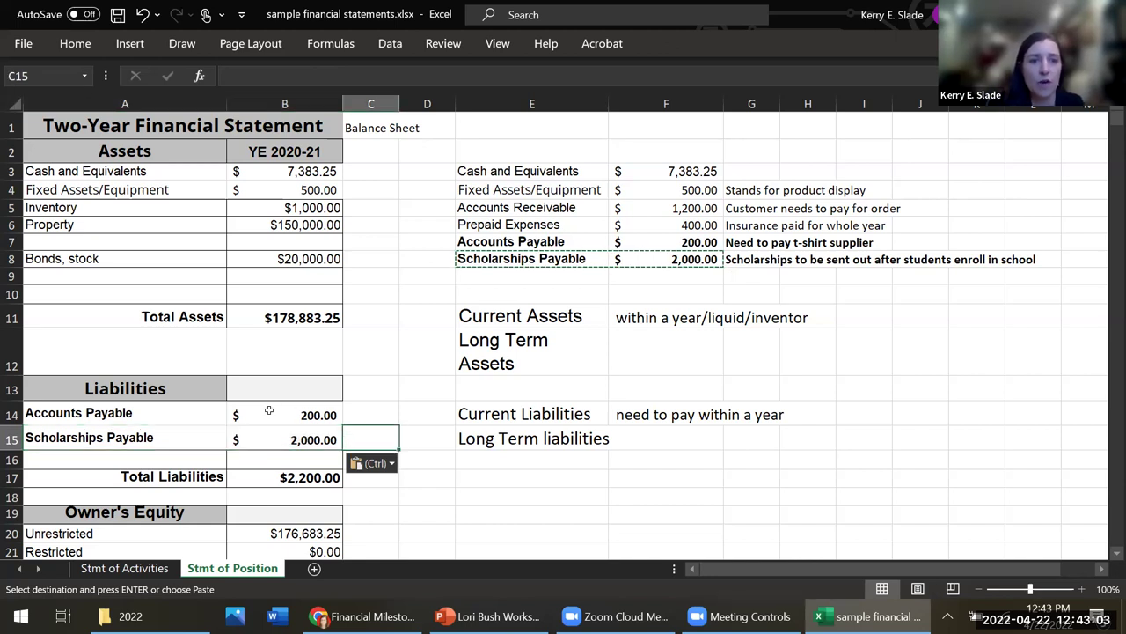
{"action": "left_click", "coordinate": [289, 477]}
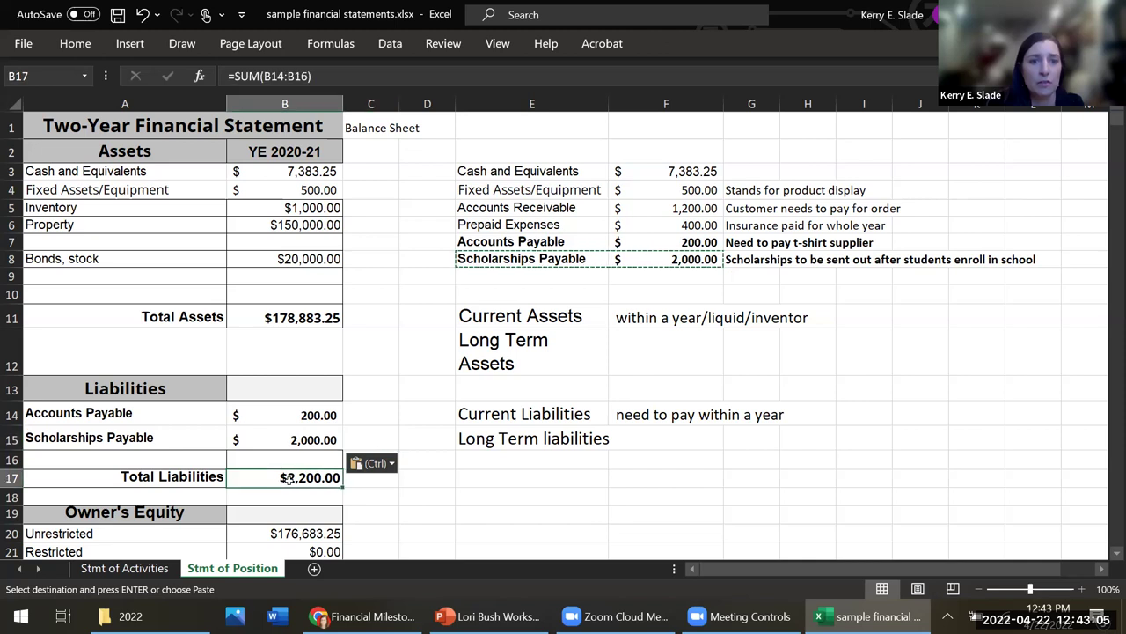
{"action": "left_click", "coordinate": [366, 479]}
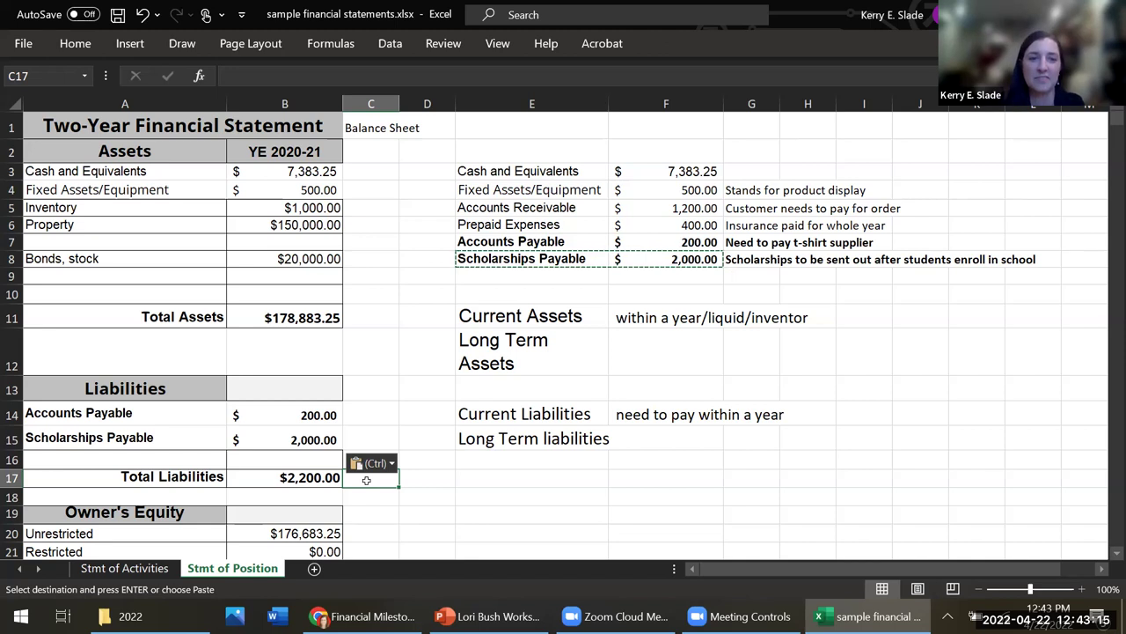
Clear the Unrestricted equity formula in B20 and the Total Liabilities and NAs formula in B23.
{"action": "scroll", "coordinate": [380, 397], "scroll_direction": "down", "scroll_amount": 2}
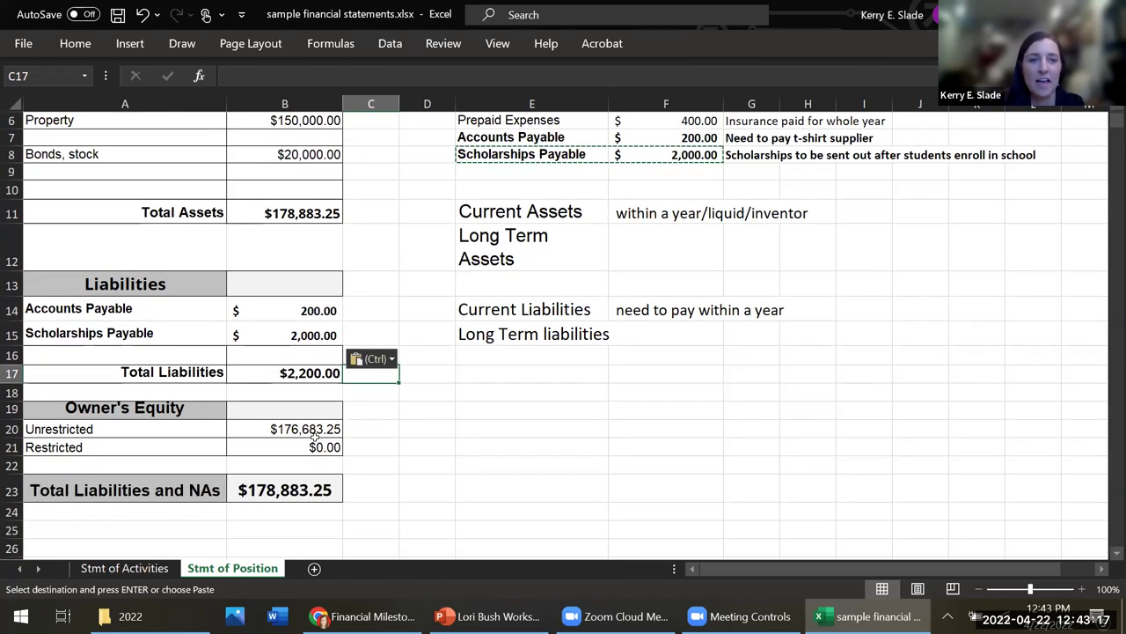
{"action": "left_click", "coordinate": [243, 430]}
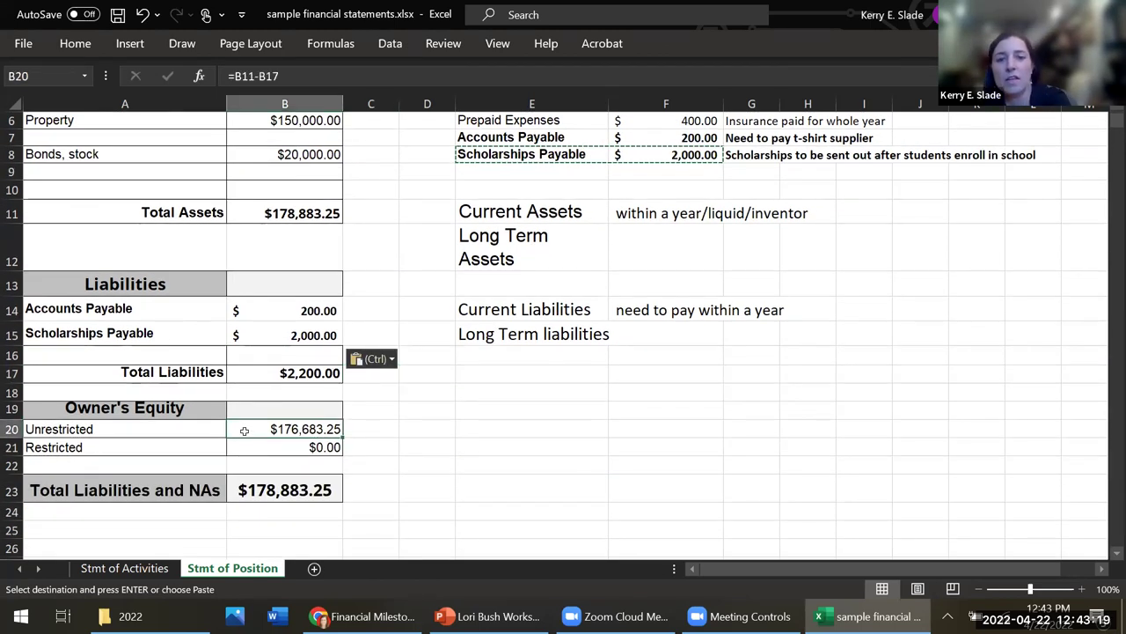
{"action": "key", "text": "BackSpace"}
{"action": "key", "text": "Down"}
{"action": "key", "text": "Down"}
{"action": "key", "text": "Down"}
{"action": "key", "text": "BackSpace"}
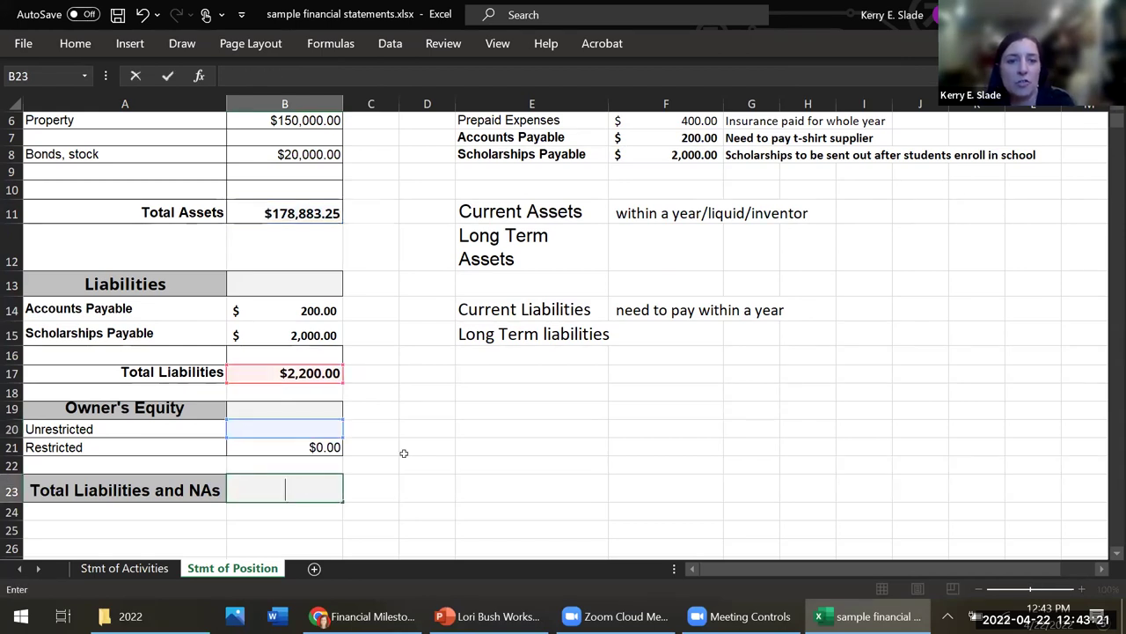
{"action": "left_click", "coordinate": [386, 430]}
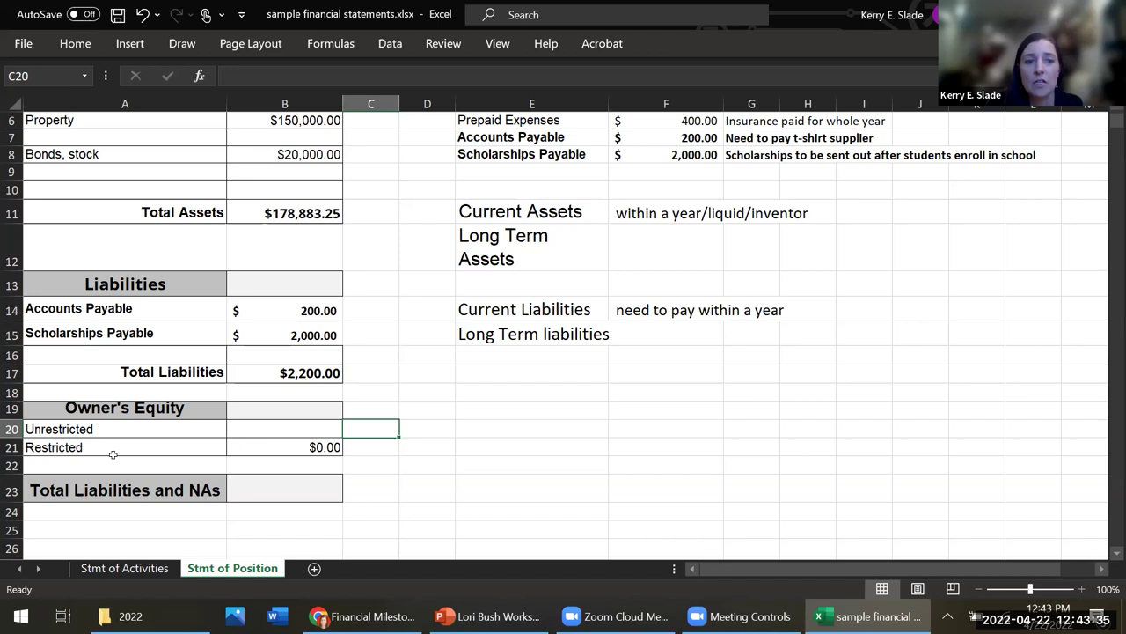
Relabel A20 as Owner's Equity and clear the Restricted label and amount from A21:B21.
{"action": "left_click", "coordinate": [31, 429]}
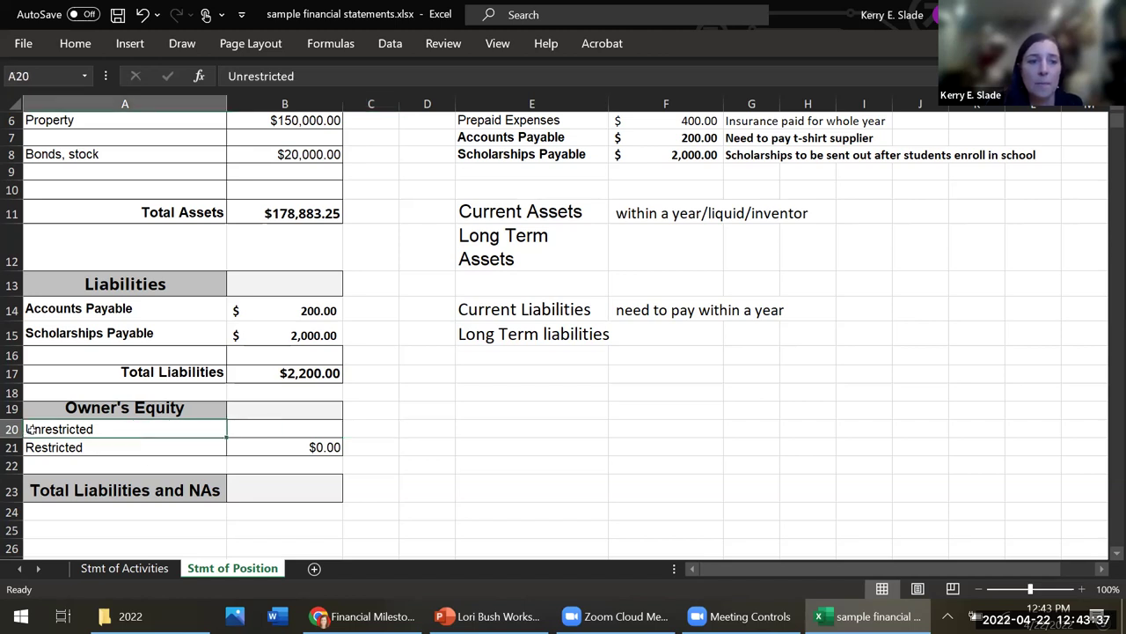
{"action": "type", "text": "Owners"}
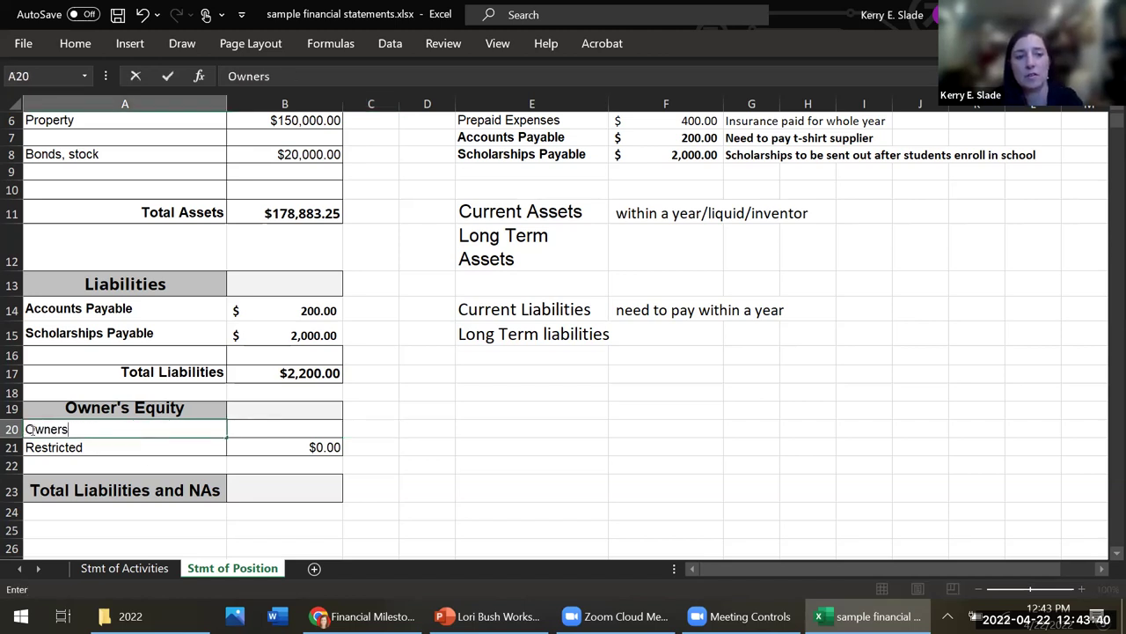
{"action": "key", "text": "BackSpace"}
{"action": "type", "text": "'s Equity"}
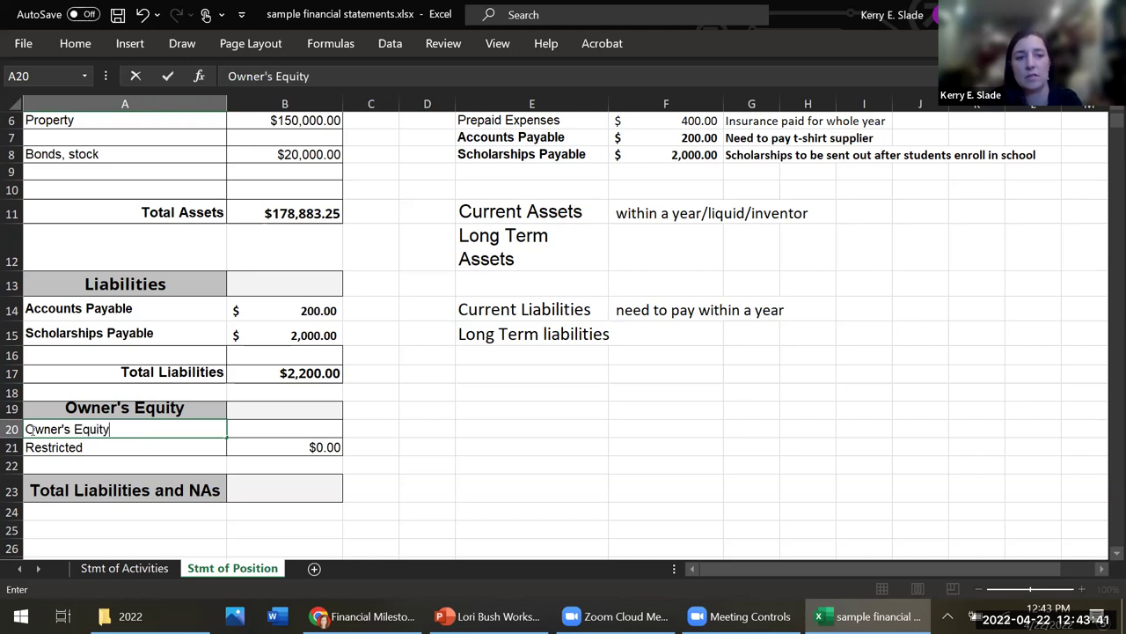
{"action": "key", "text": "Return"}
{"action": "key", "text": "BackSpace"}
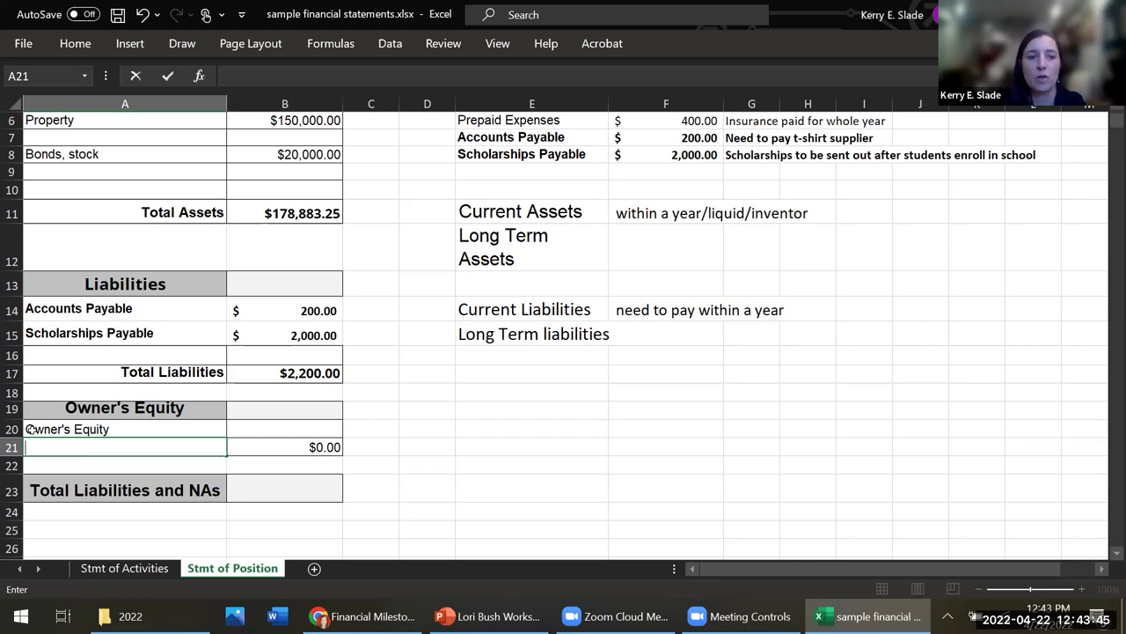
{"action": "left_click", "coordinate": [257, 448]}
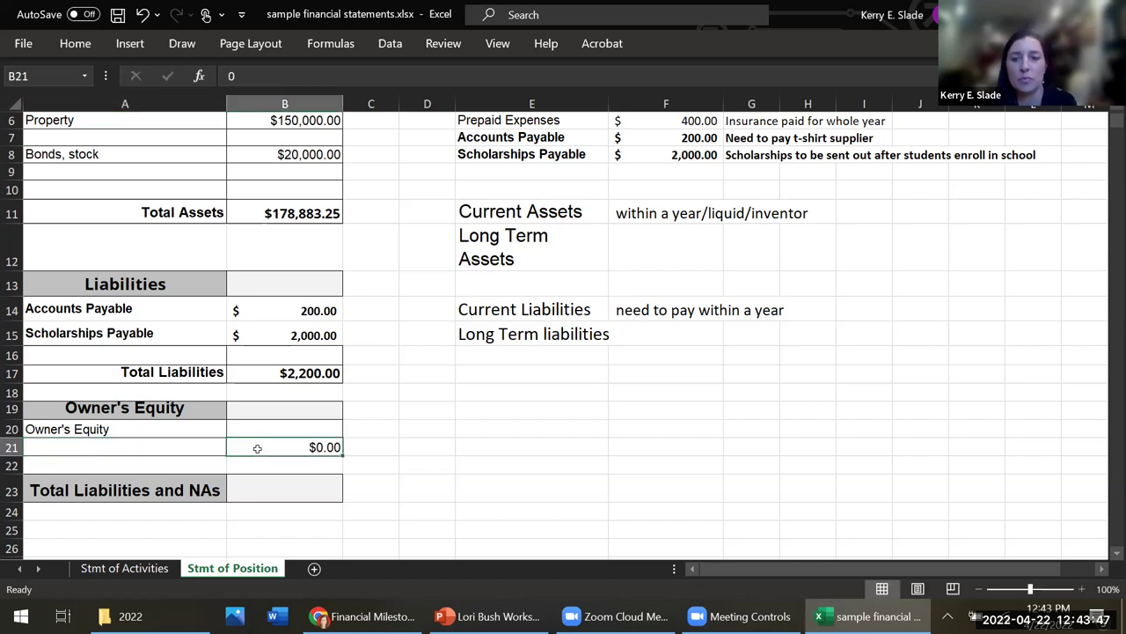
{"action": "key", "text": "Delete"}
Calculate Owner's Equity in B20 as Total Assets minus Total Liabilities with =B11-B17.
{"action": "left_click", "coordinate": [268, 426]}
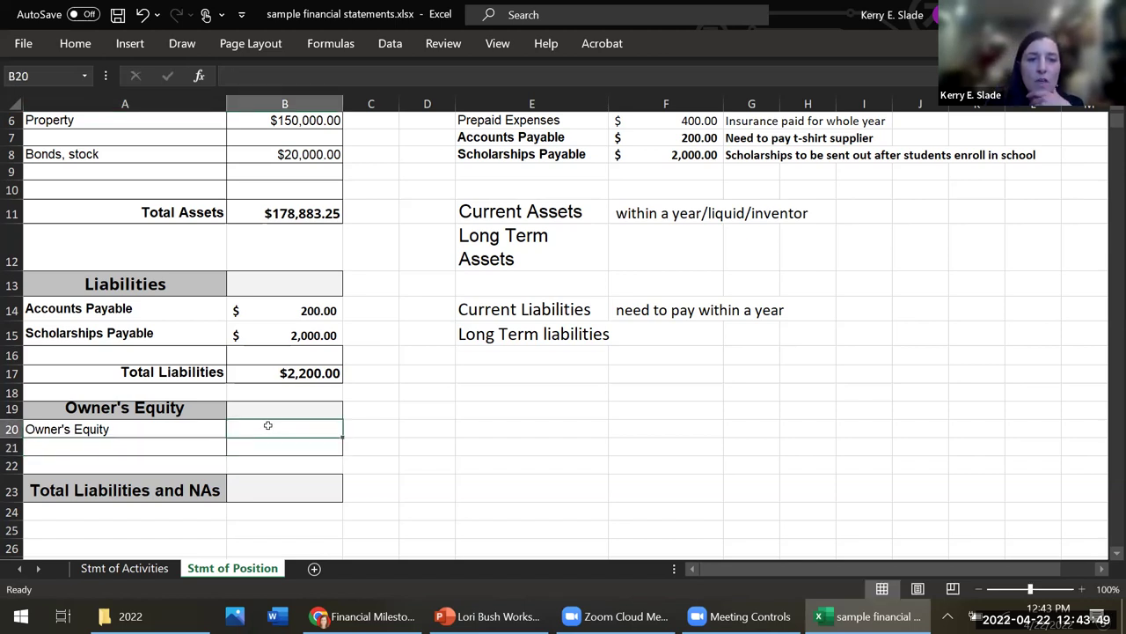
{"action": "type", "text": "="}
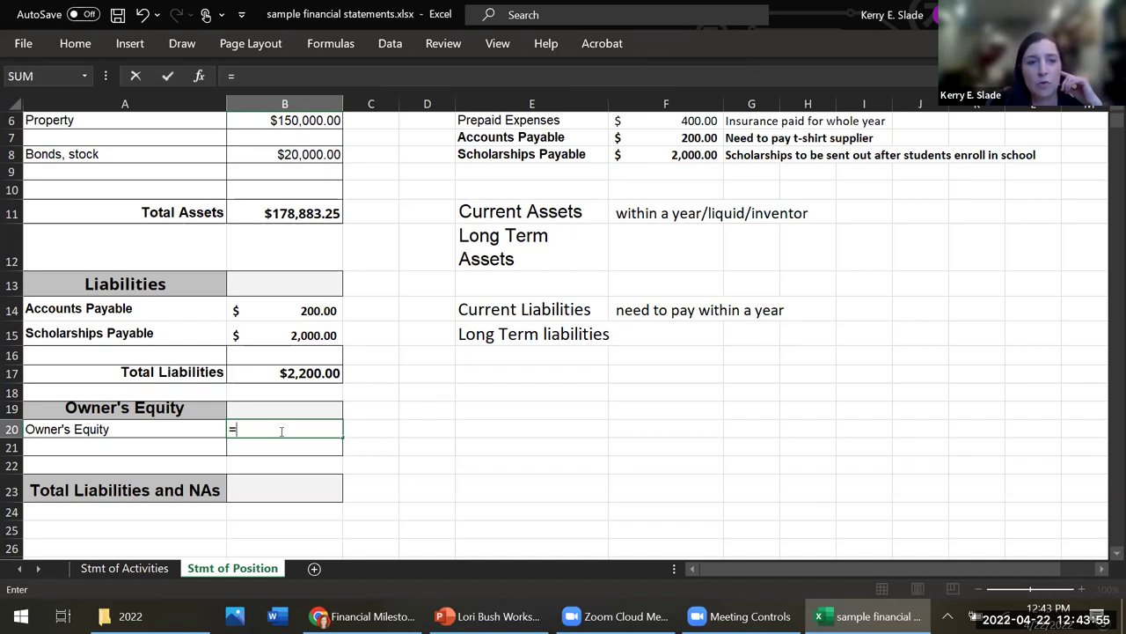
{"action": "left_click", "coordinate": [253, 213]}
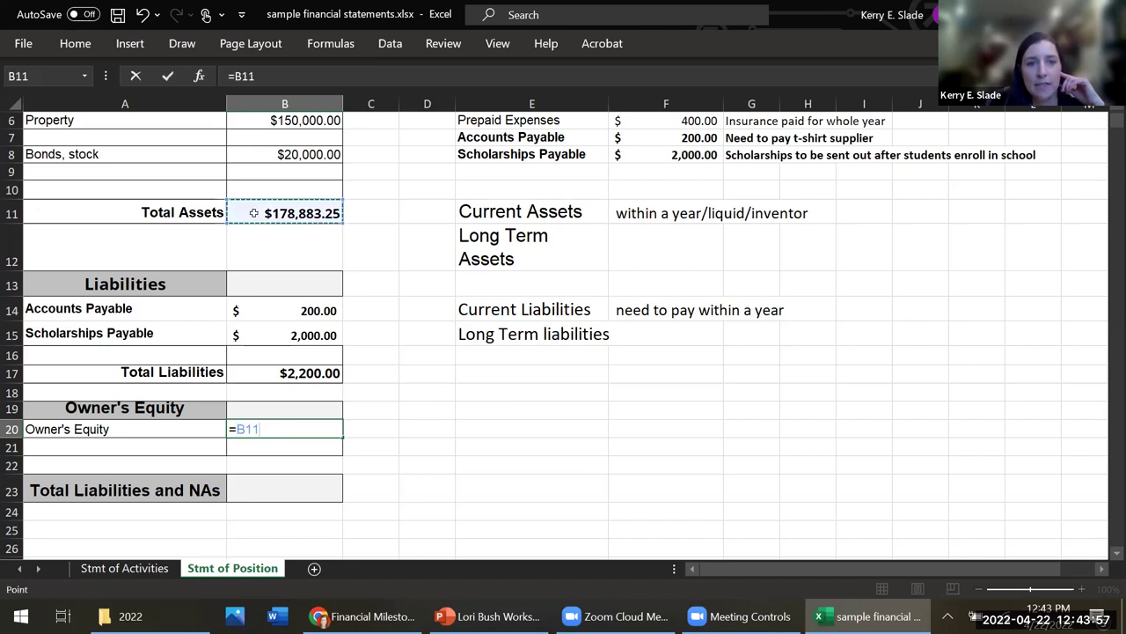
{"action": "type", "text": "-"}
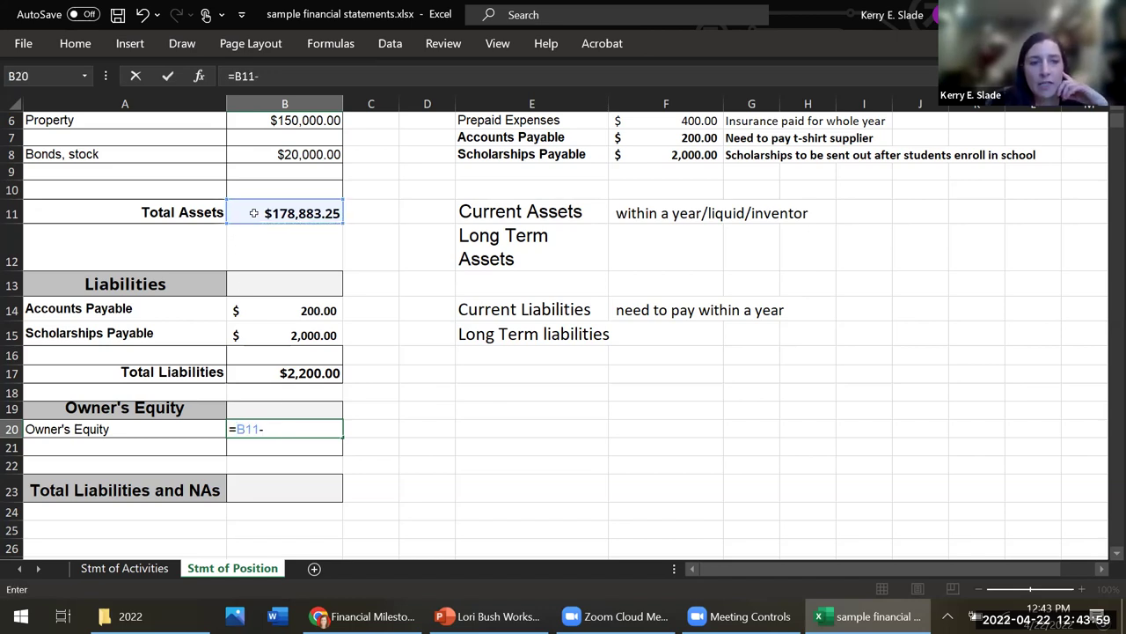
{"action": "left_click", "coordinate": [308, 373]}
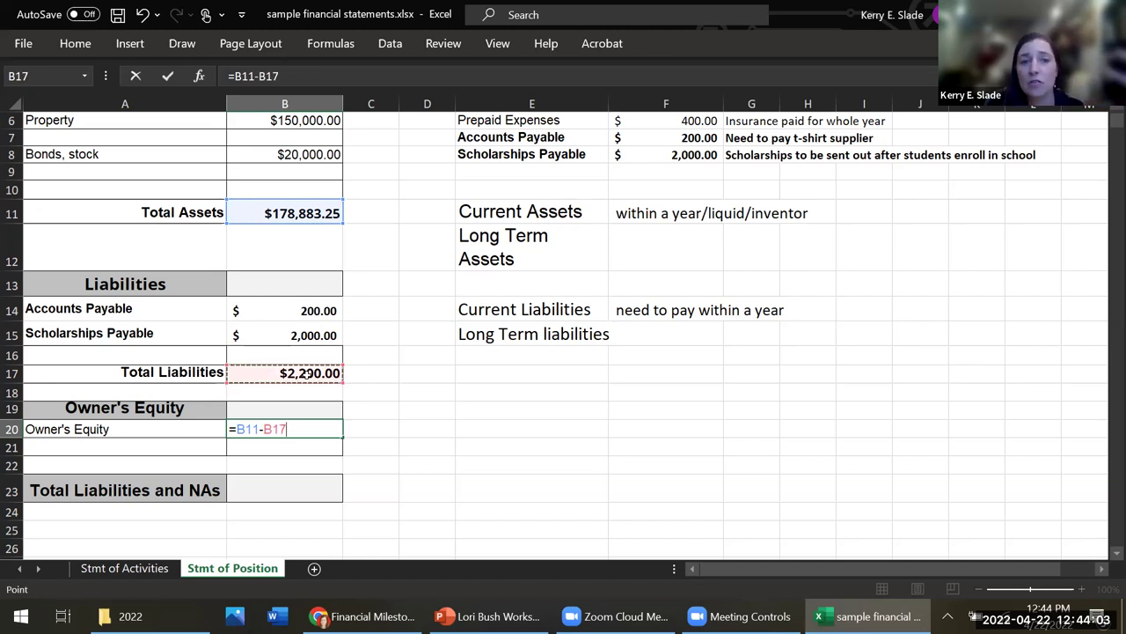
{"action": "key", "text": "Return"}
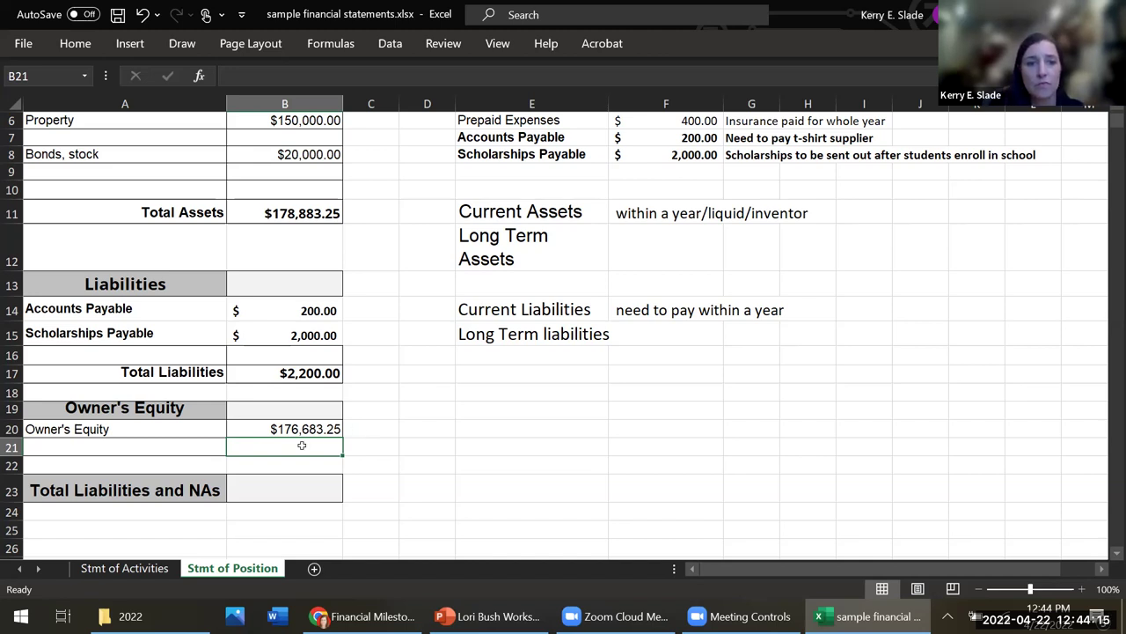
Calculate Total Liabilities and NAs in B23 by adding Total Liabilities and Owner's Equity with =B17+B20.
{"action": "left_click", "coordinate": [289, 497]}
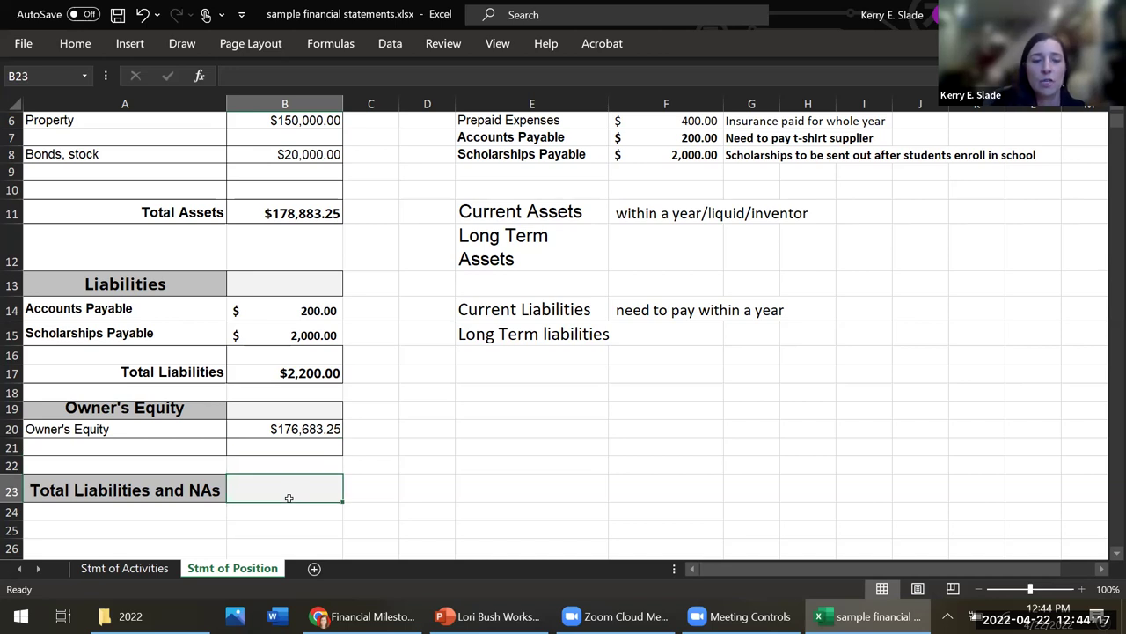
{"action": "type", "text": "="}
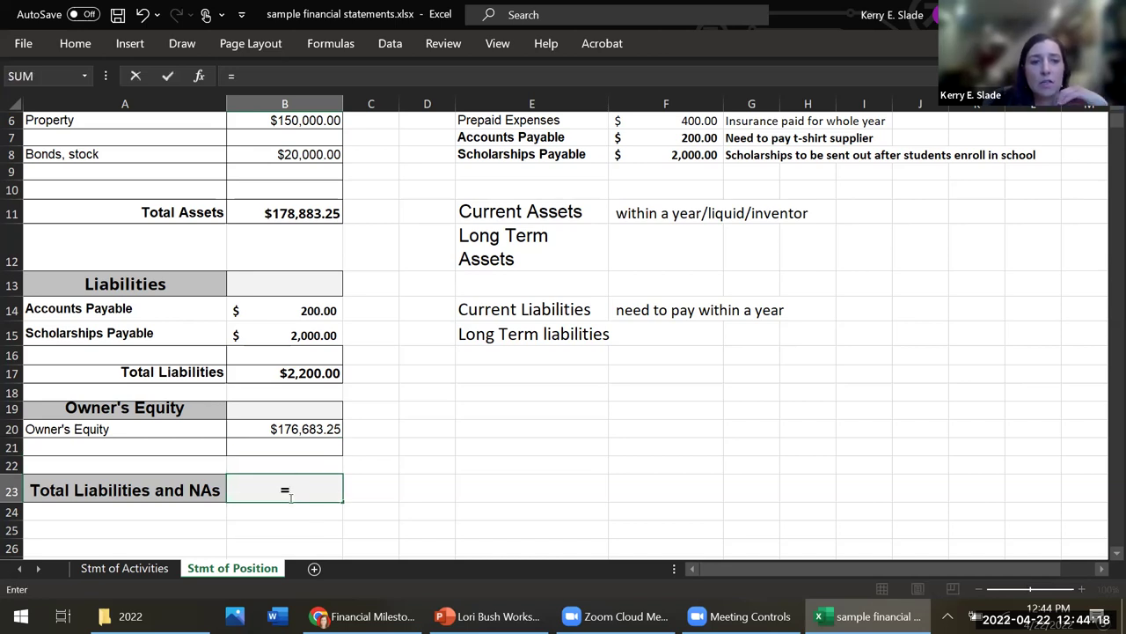
{"action": "left_click", "coordinate": [255, 373]}
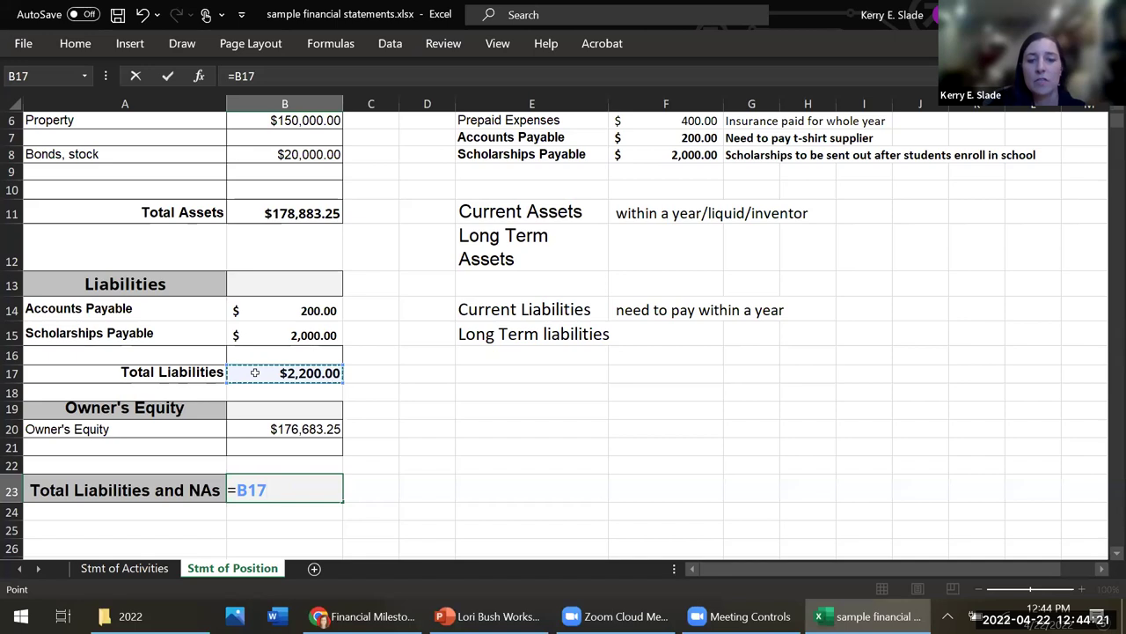
{"action": "type", "text": "+"}
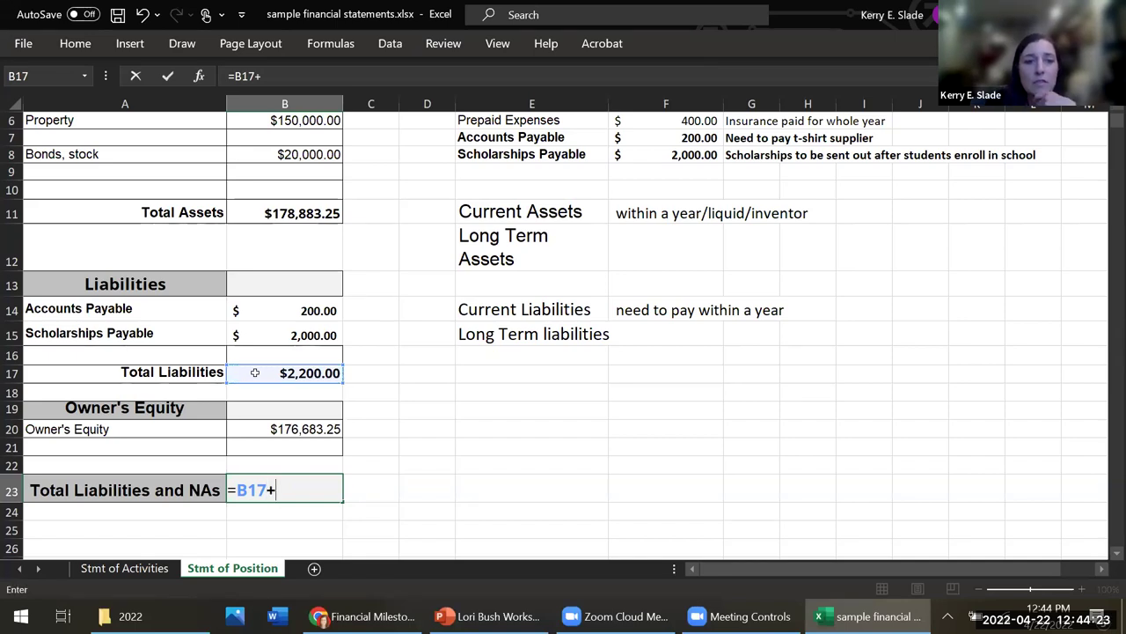
{"action": "left_click", "coordinate": [280, 429]}
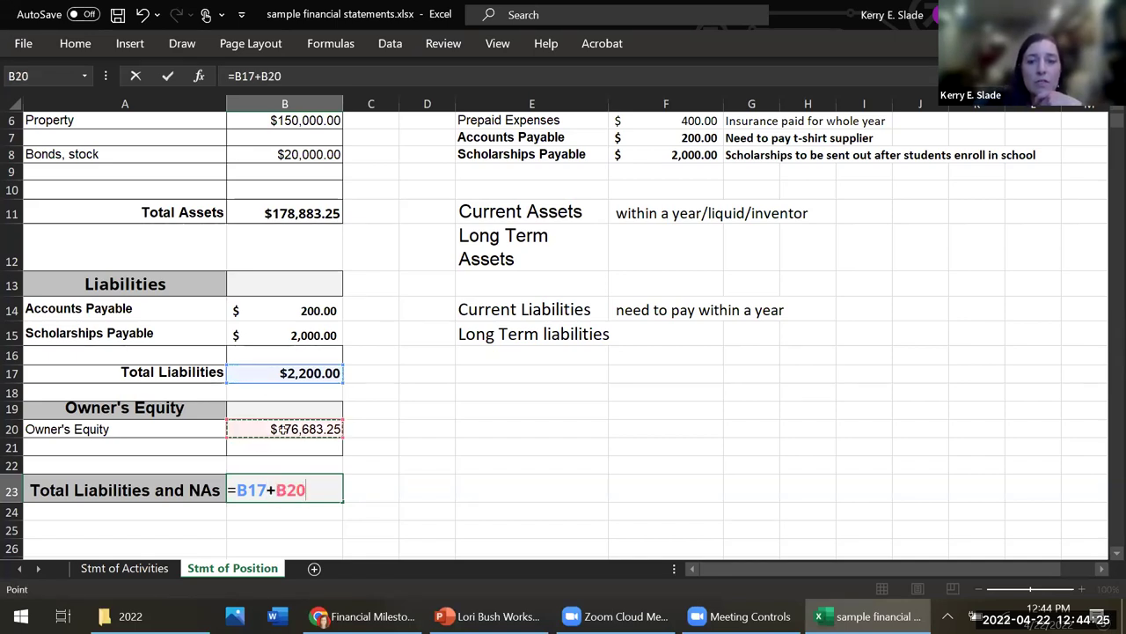
{"action": "key", "text": "Return"}
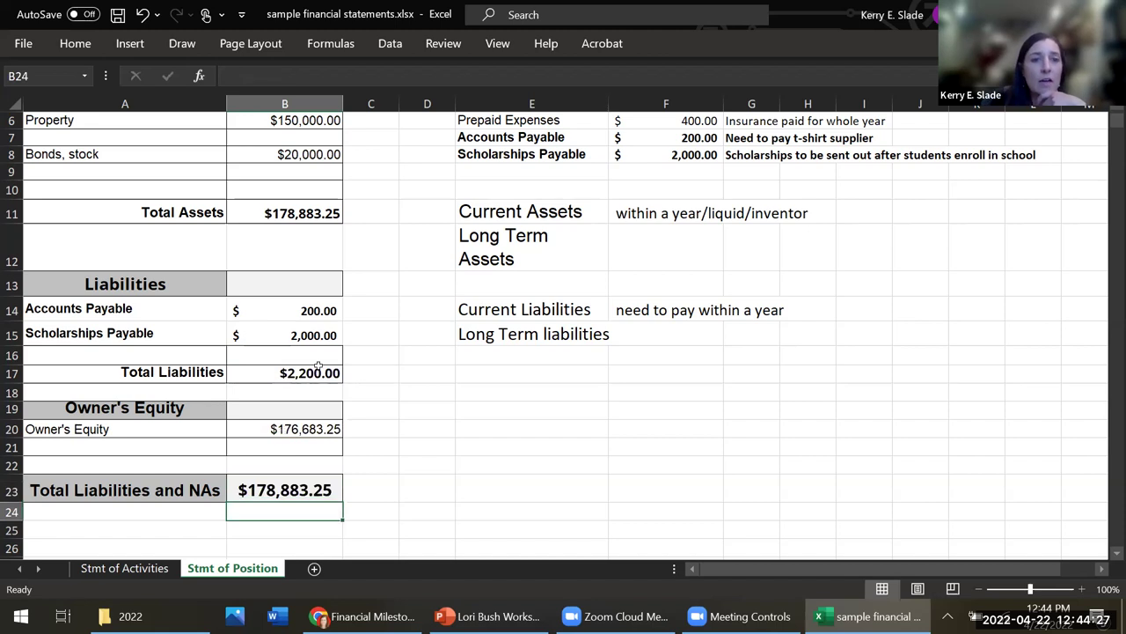
Highlight the Total Assets amount in B11 and the Total Liabilities and NAs amount in B23 with yellow fill.
{"action": "double_click", "coordinate": [358, 216]}
{"action": "left_click", "coordinate": [312, 207]}
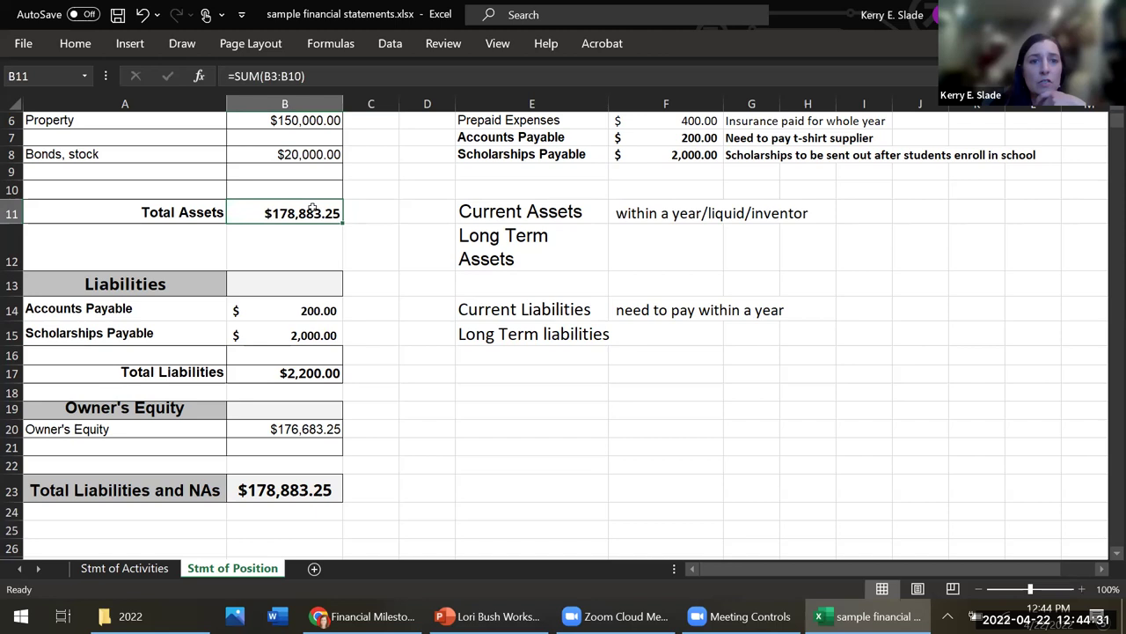
{"action": "left_click", "coordinate": [323, 493], "text": "ctrl"}
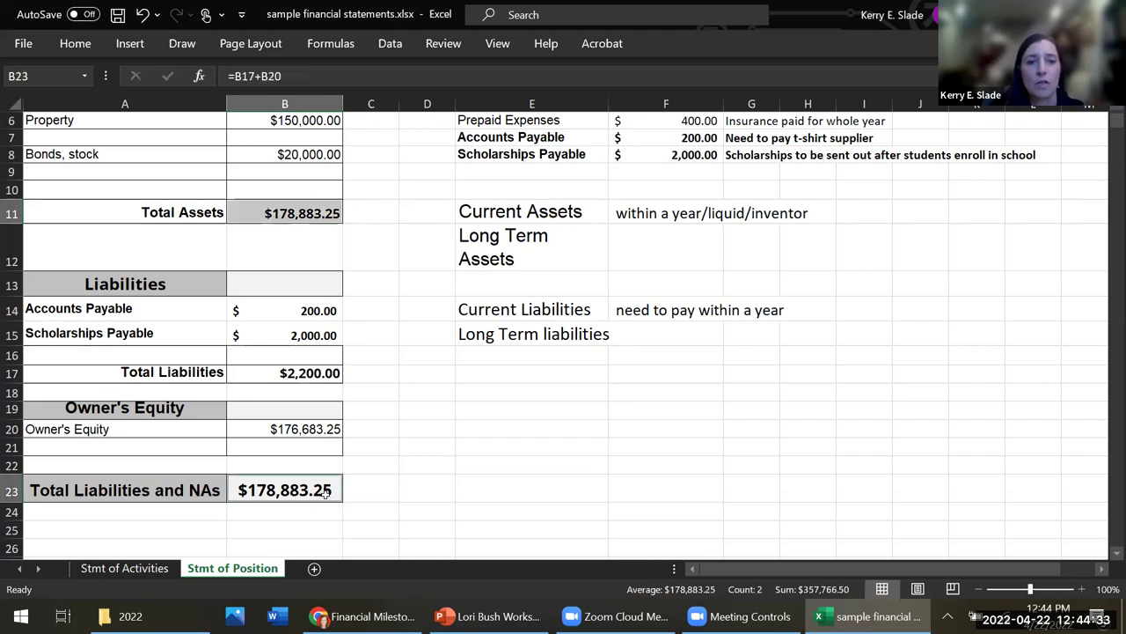
{"action": "left_click", "coordinate": [88, 45]}
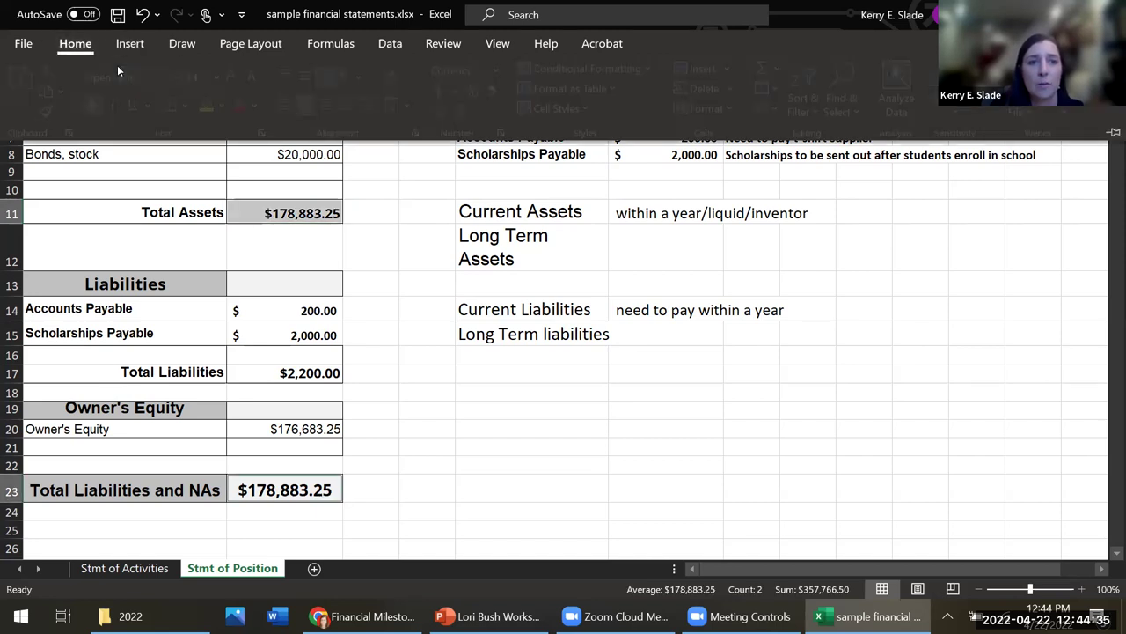
{"action": "left_click", "coordinate": [212, 107]}
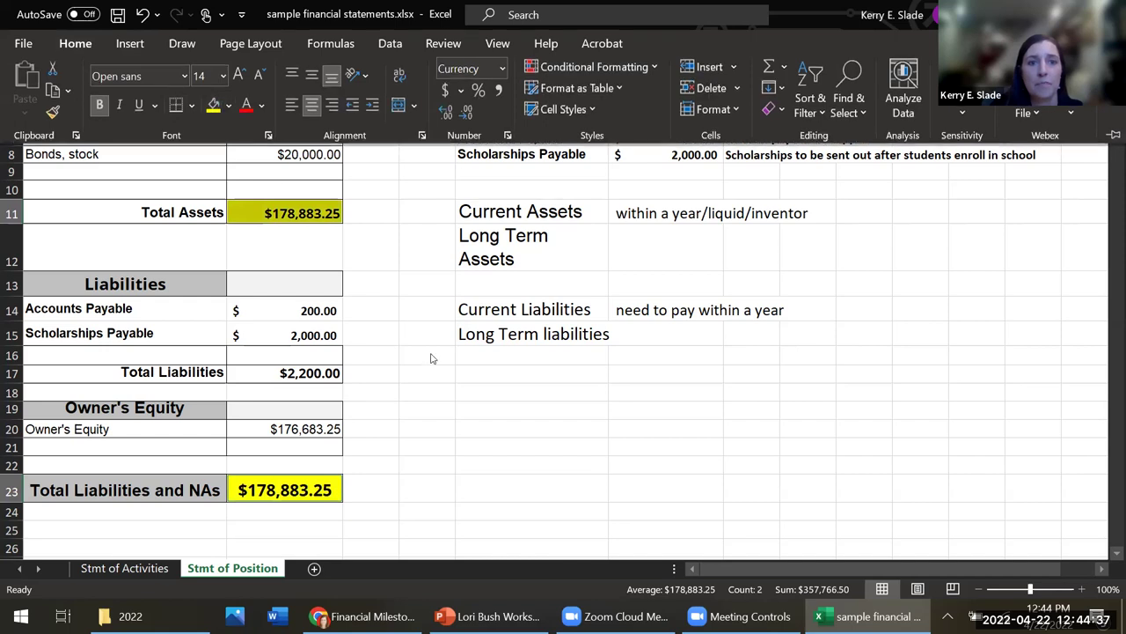
{"action": "left_click", "coordinate": [396, 373]}
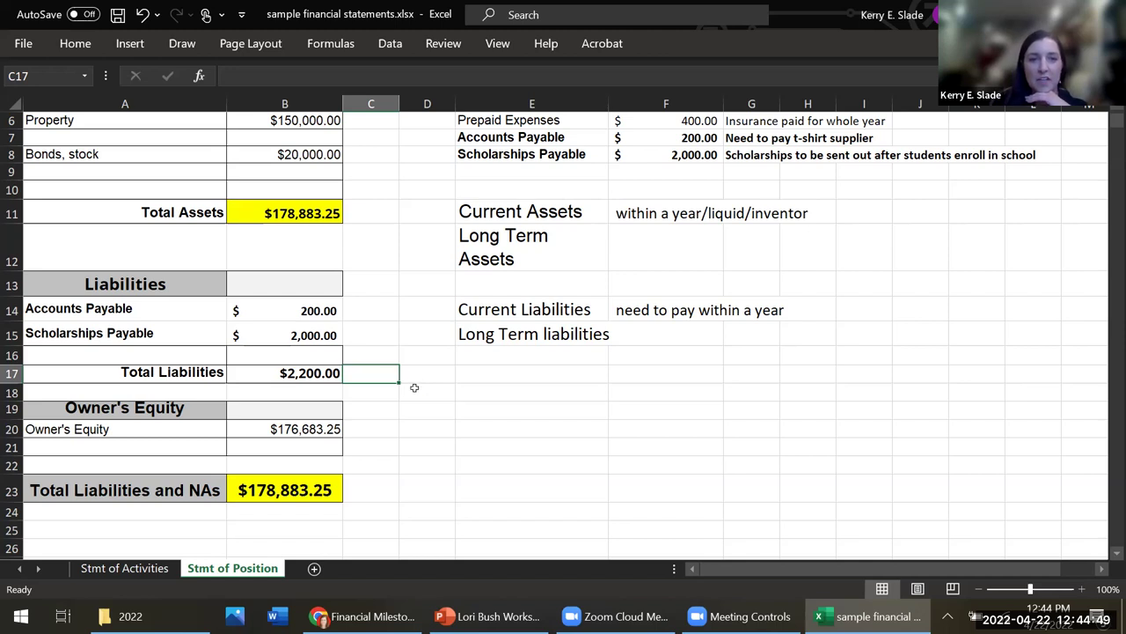
Add a Loan for property entry of $140,000 in A16:B16 under Liabilities and review how the totals respond.
{"action": "scroll", "coordinate": [414, 388], "scroll_direction": "up", "scroll_amount": 2}
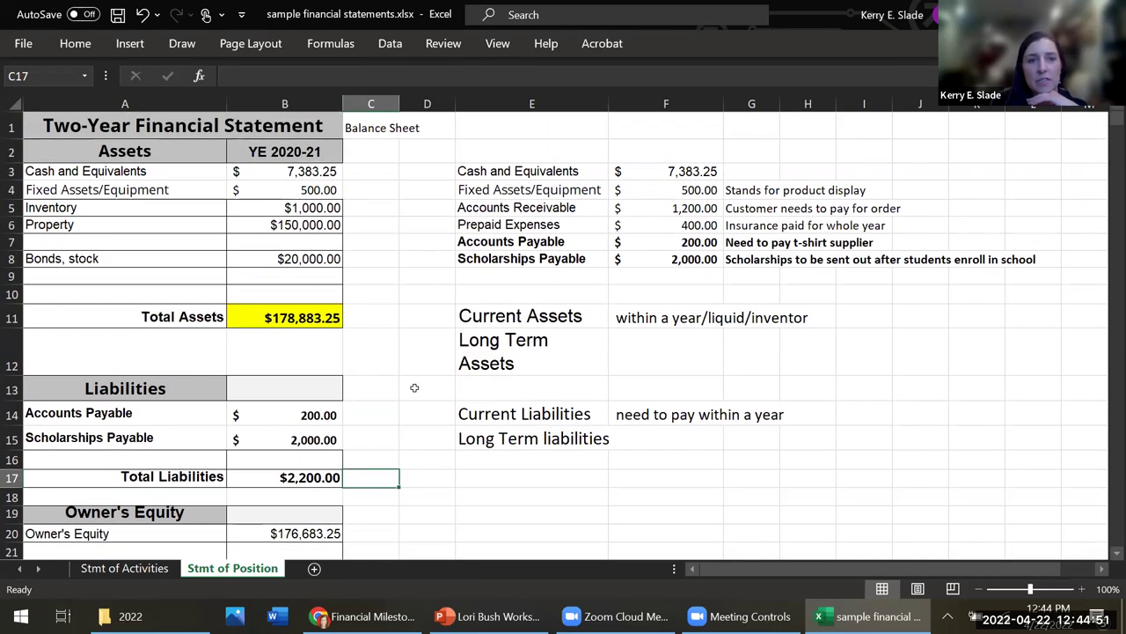
{"action": "scroll", "coordinate": [336, 345], "scroll_direction": "down", "scroll_amount": 2}
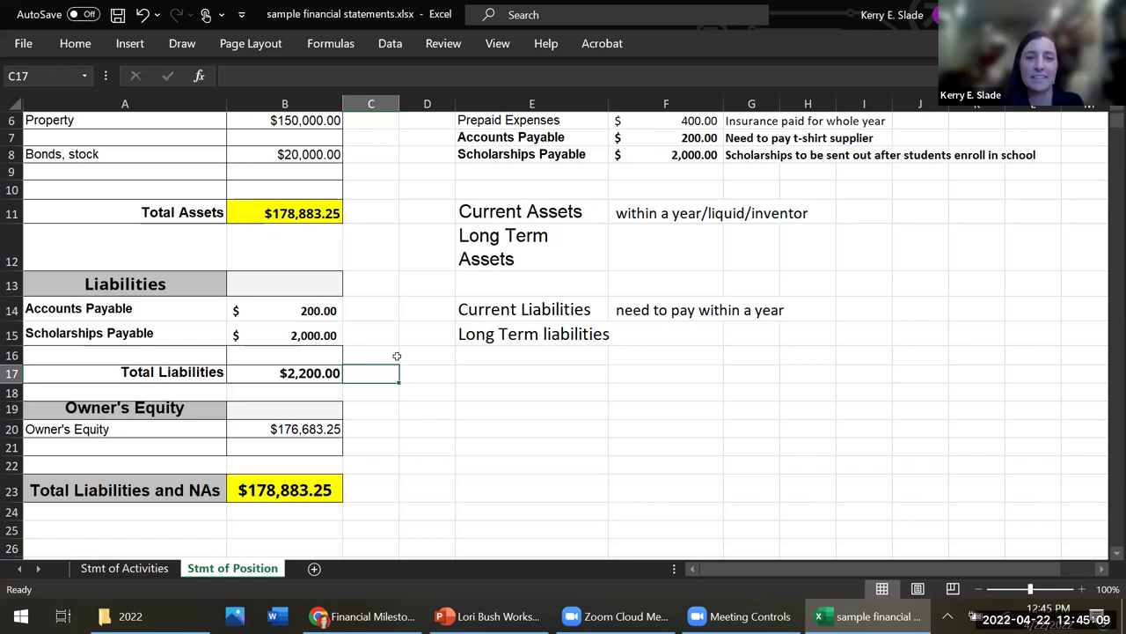
{"action": "left_click", "coordinate": [195, 351]}
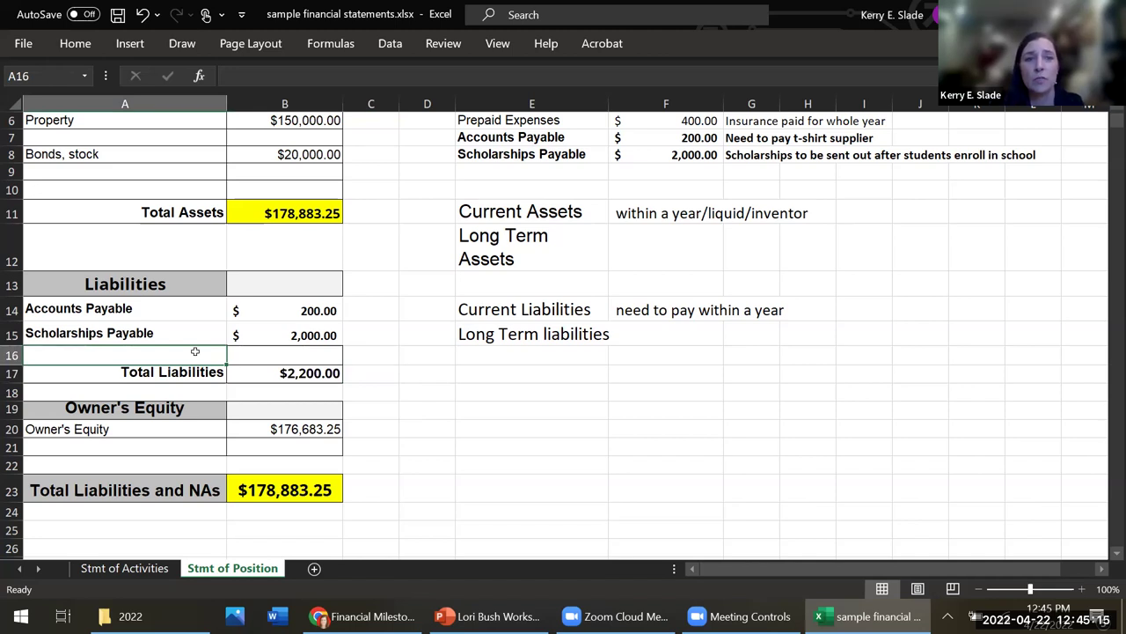
{"action": "left_click", "coordinate": [248, 121]}
{"action": "scroll", "coordinate": [237, 155], "scroll_direction": "up", "scroll_amount": 2}
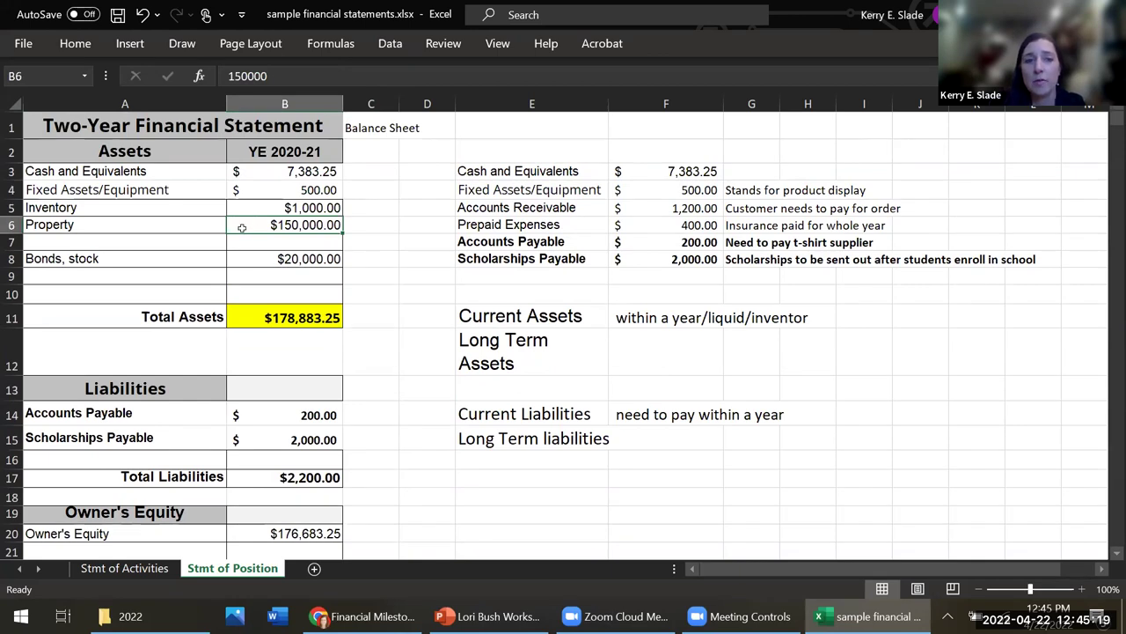
{"action": "left_click", "coordinate": [167, 458]}
{"action": "type", "text": "Loan for property"}
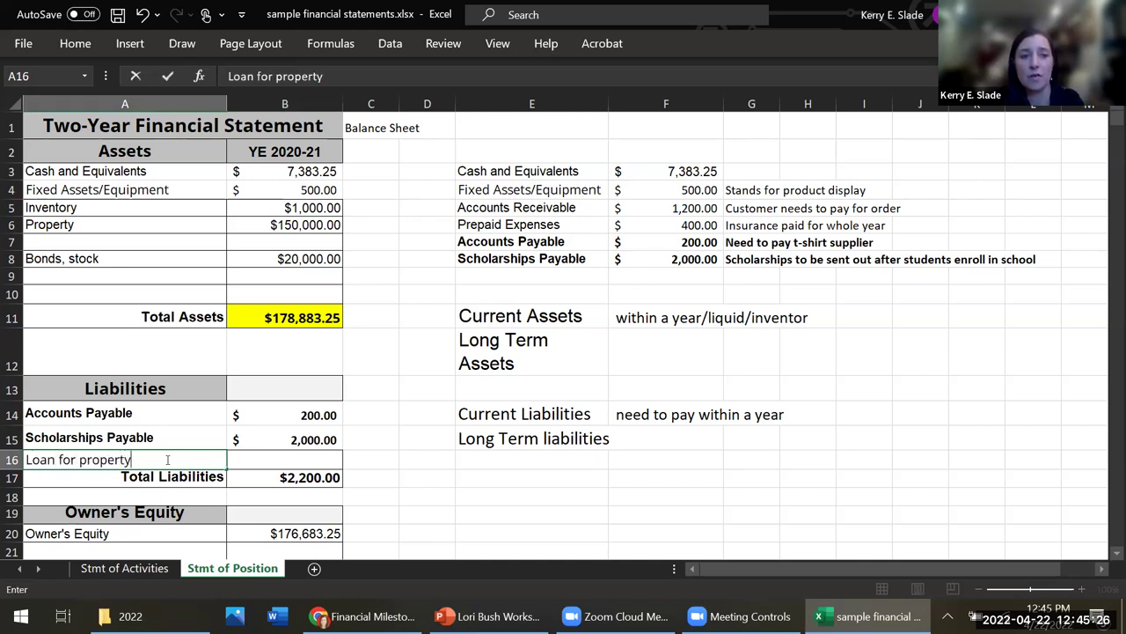
{"action": "key", "text": "Tab"}
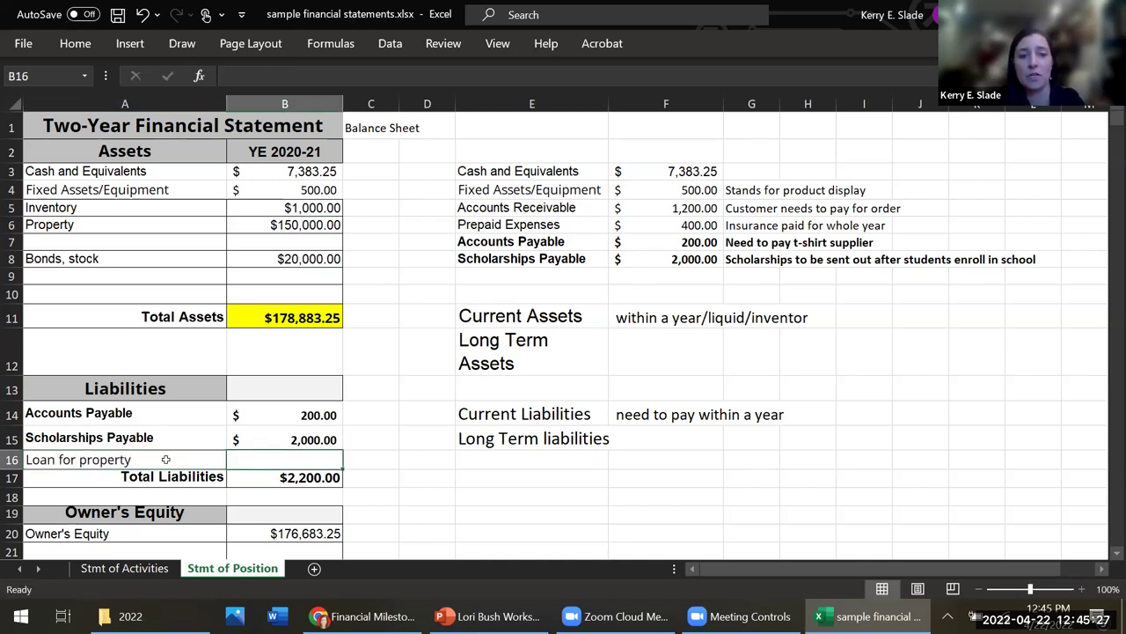
{"action": "type", "text": "$140,000"}
{"action": "key", "text": "Return"}
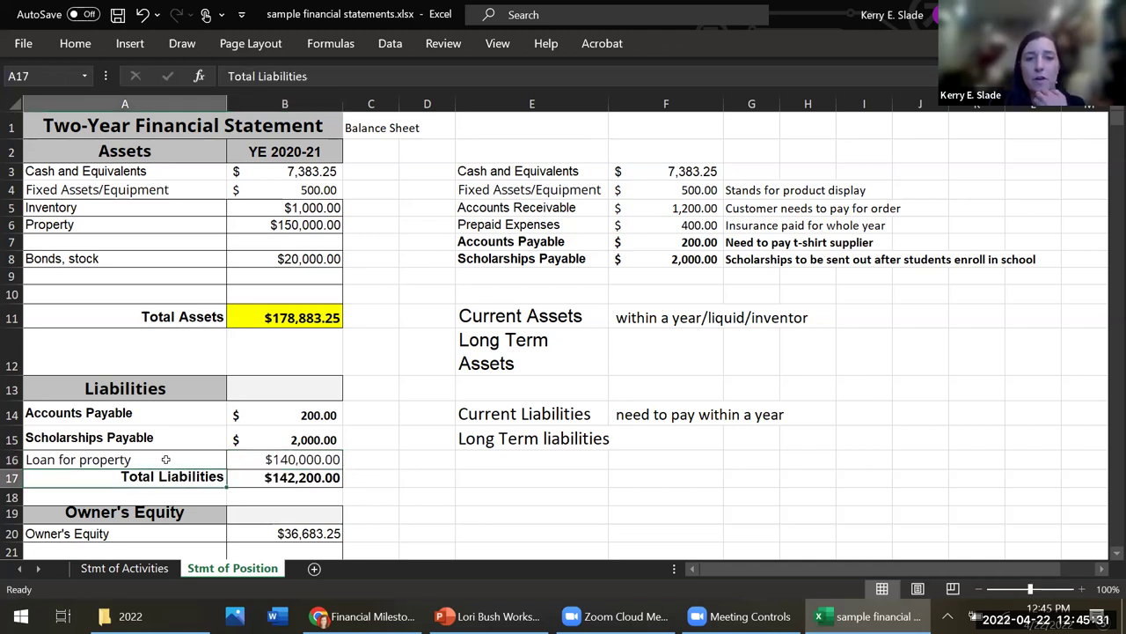
{"action": "scroll", "coordinate": [396, 366], "scroll_direction": "down", "scroll_amount": 2}
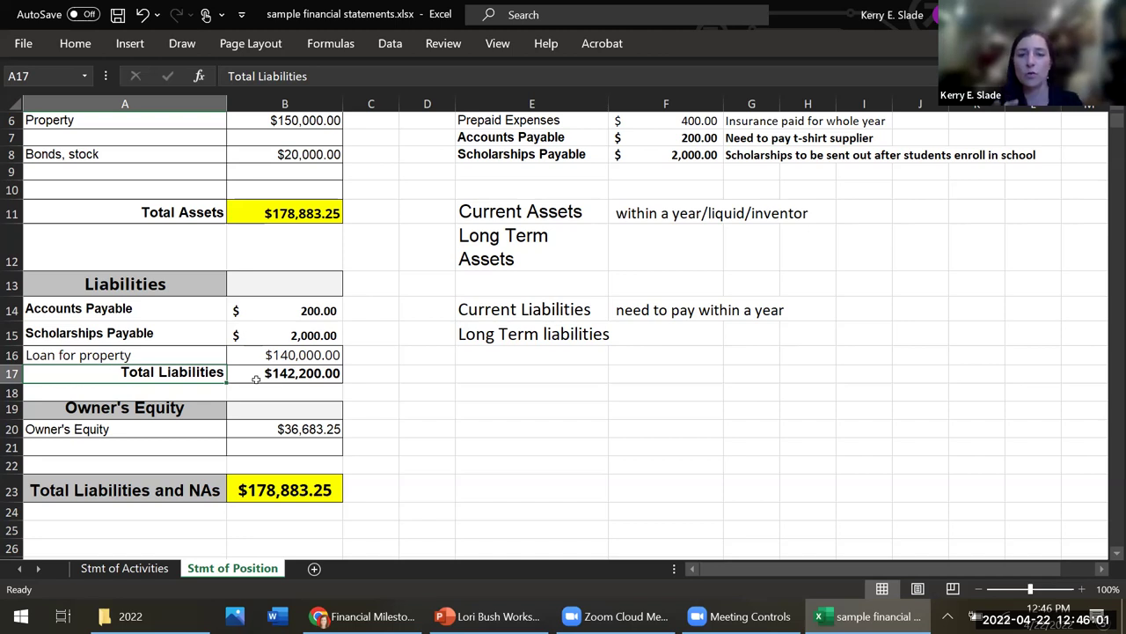
{"action": "scroll", "coordinate": [382, 390], "scroll_direction": "up", "scroll_amount": 2}
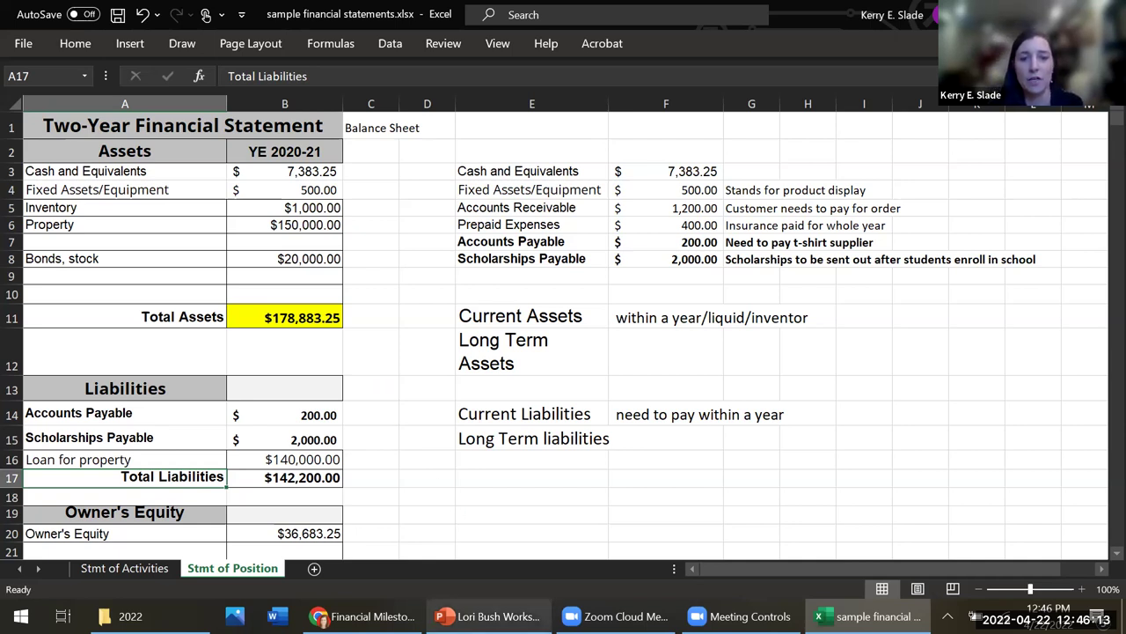
Switch to the Financial Milestones Template in Google Sheets, hide its menus, and show the Blank Template sheet.
{"action": "mouse_move", "coordinate": [365, 616]}
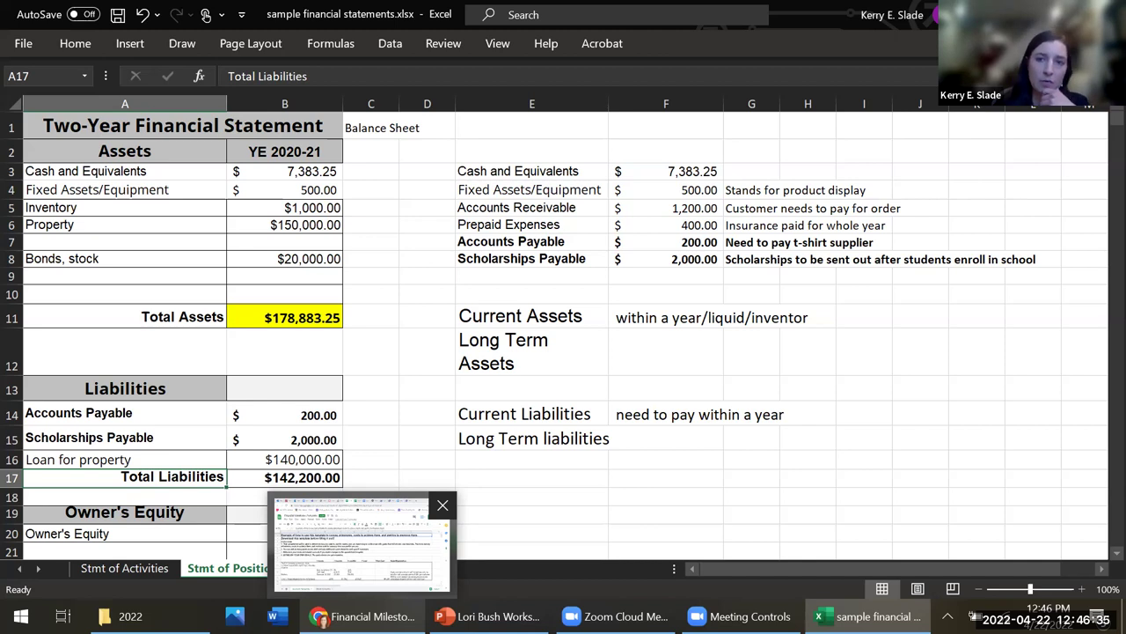
{"action": "left_click", "coordinate": [360, 543]}
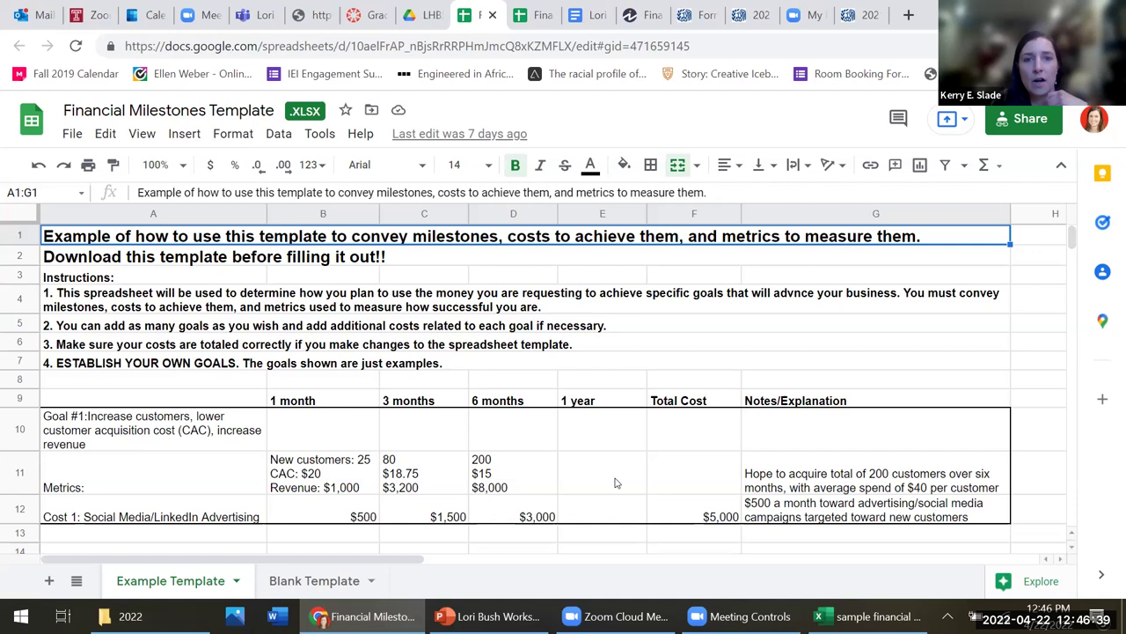
{"action": "left_click", "coordinate": [1060, 169]}
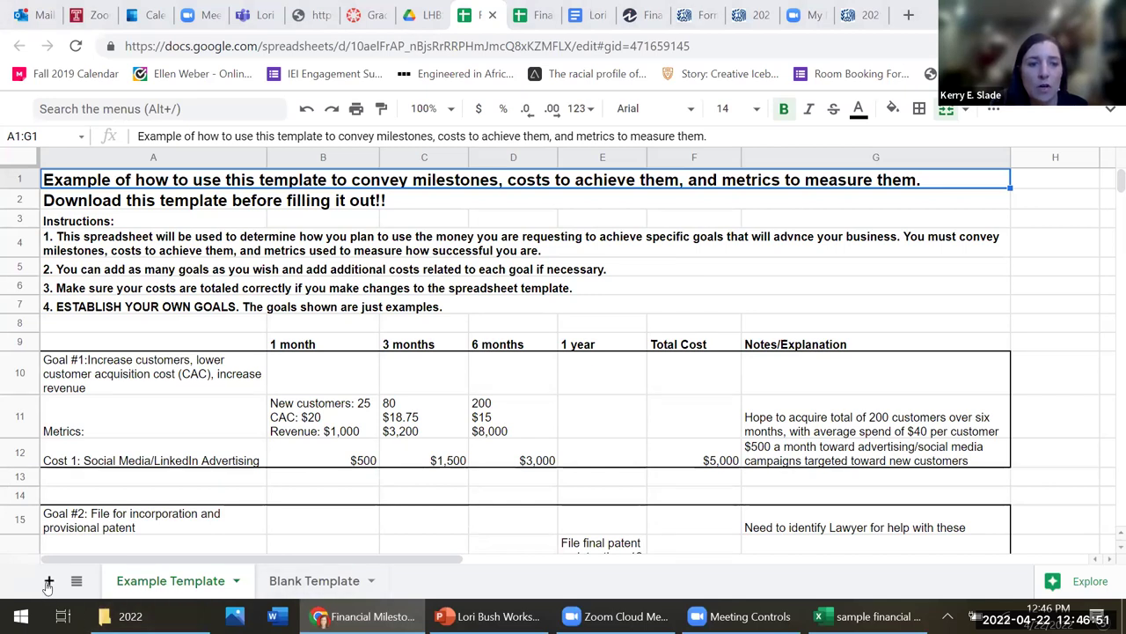
{"action": "left_click", "coordinate": [350, 588]}
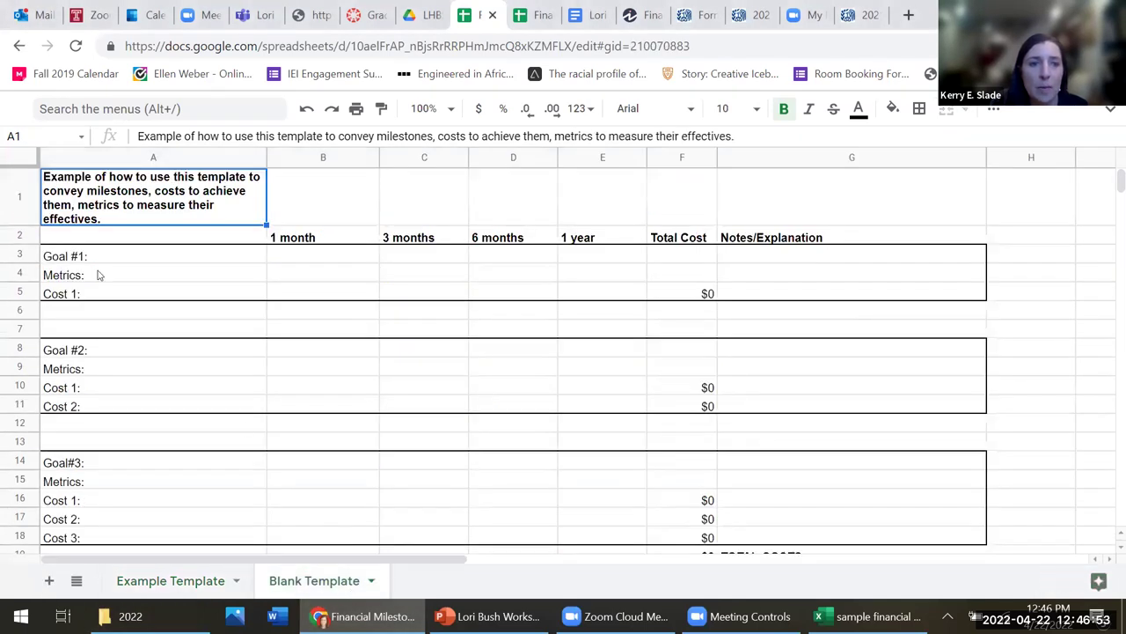
Copy the header and Goal #1 block A2:G6 from Blank Template into a new sheet at A2, and widen column G to fit its heading.
{"action": "left_click_drag", "start_coordinate": [137, 238], "coordinate": [812, 316]}
{"action": "key", "text": "ctrl+c"}
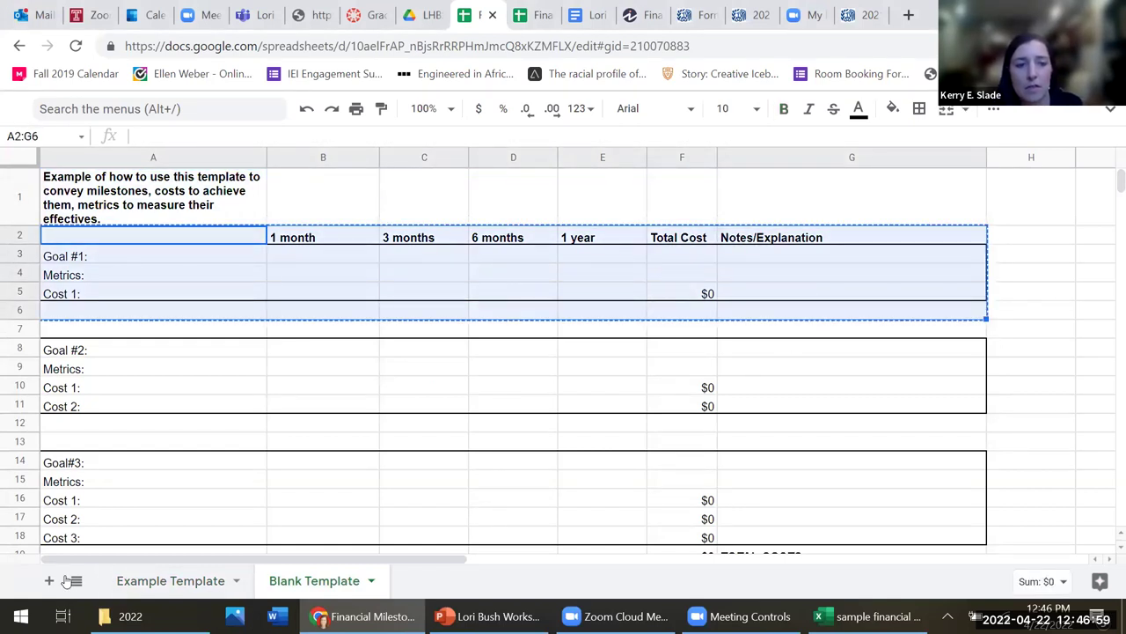
{"action": "left_click", "coordinate": [50, 580]}
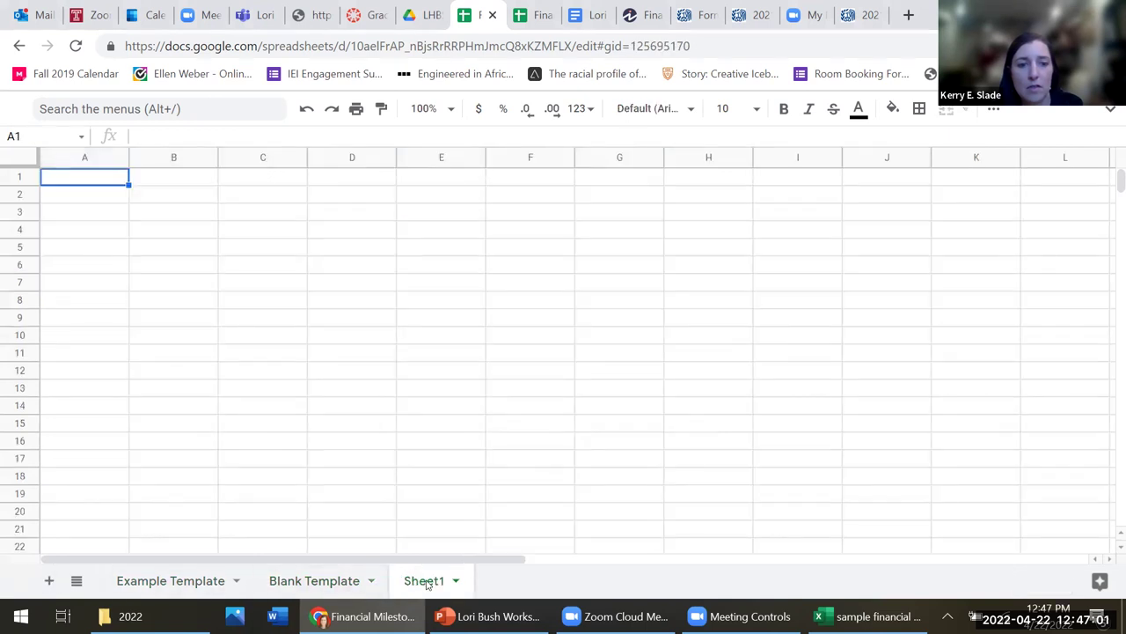
{"action": "left_click", "coordinate": [117, 199]}
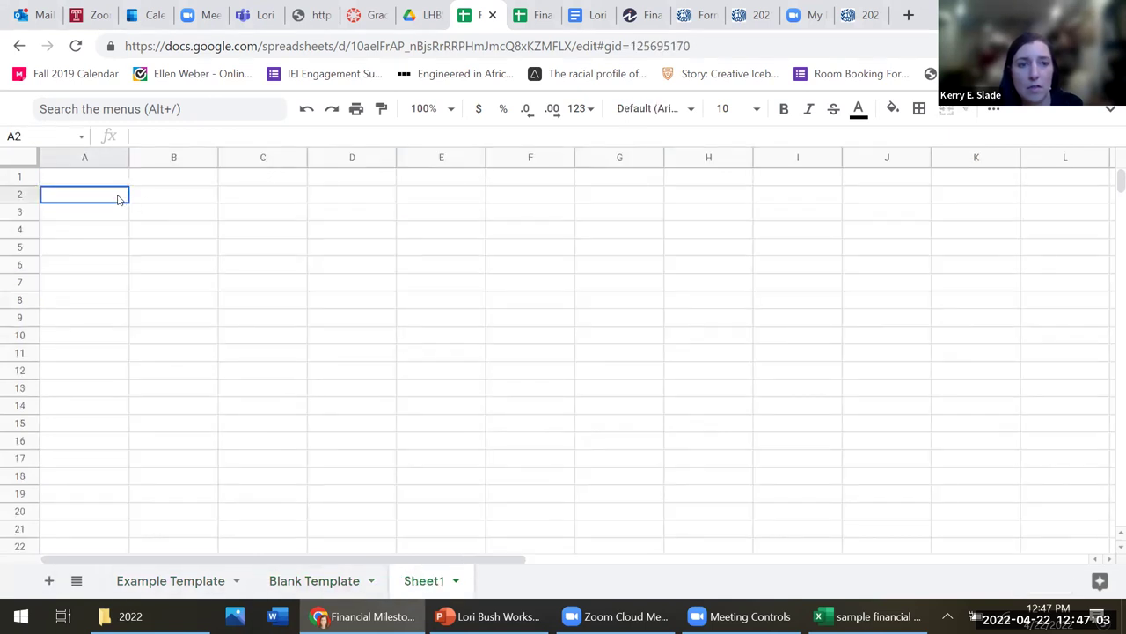
{"action": "key", "text": "ctrl+v"}
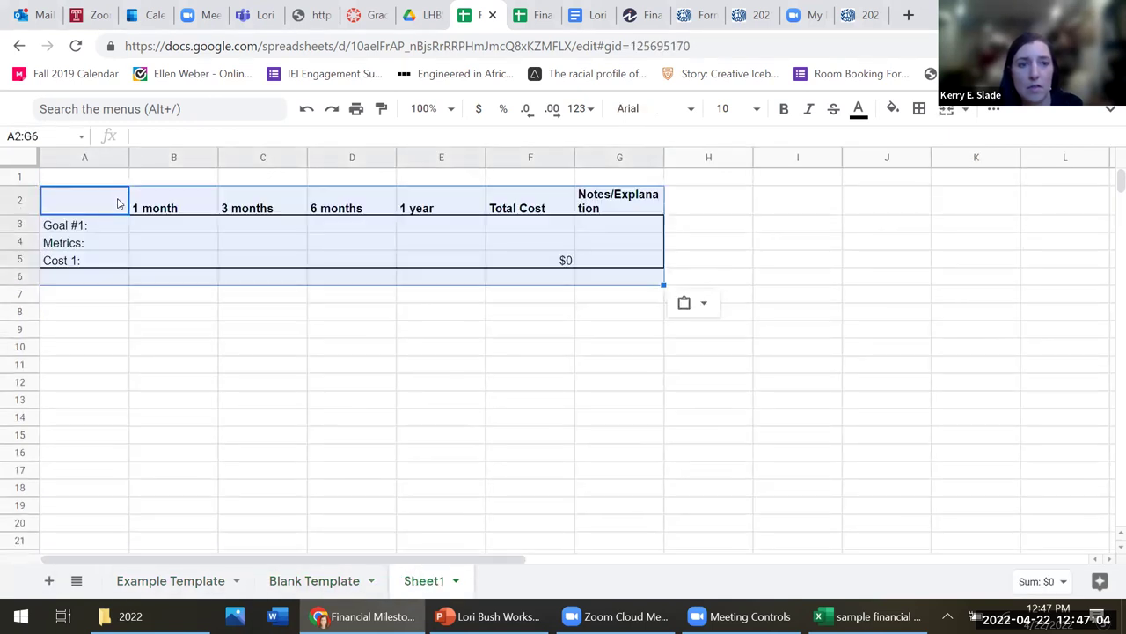
{"action": "left_click", "coordinate": [170, 310]}
{"action": "left_click_drag", "start_coordinate": [664, 158], "coordinate": [704, 157]}
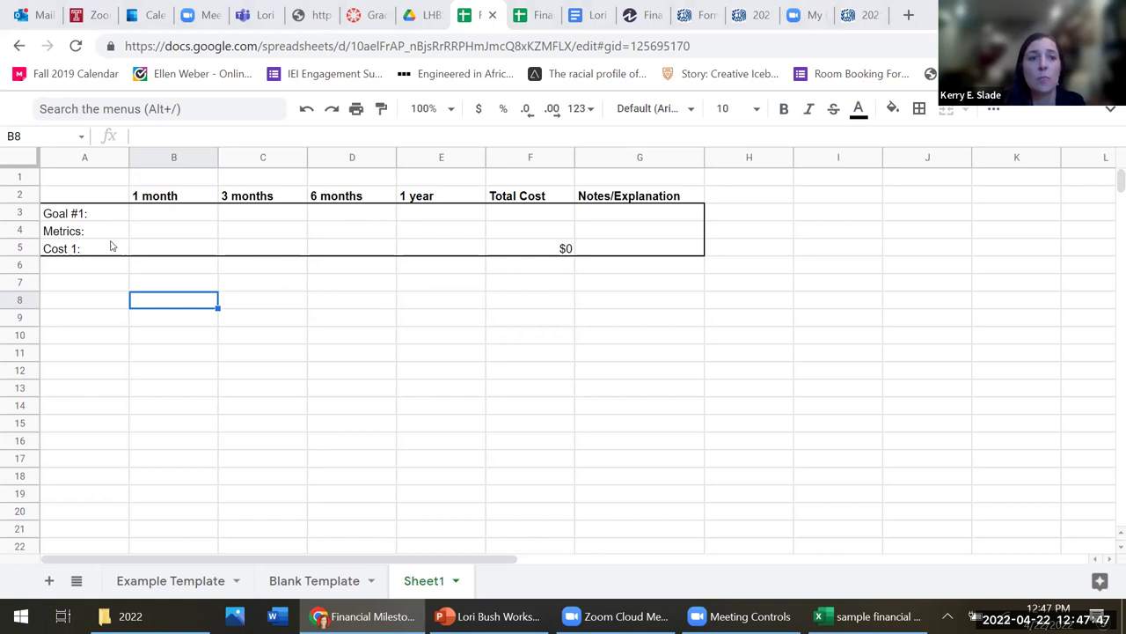
Set the Total Cost for Cost 1 in F5 to 1000, replacing its sum formula.
{"action": "left_click", "coordinate": [155, 253]}
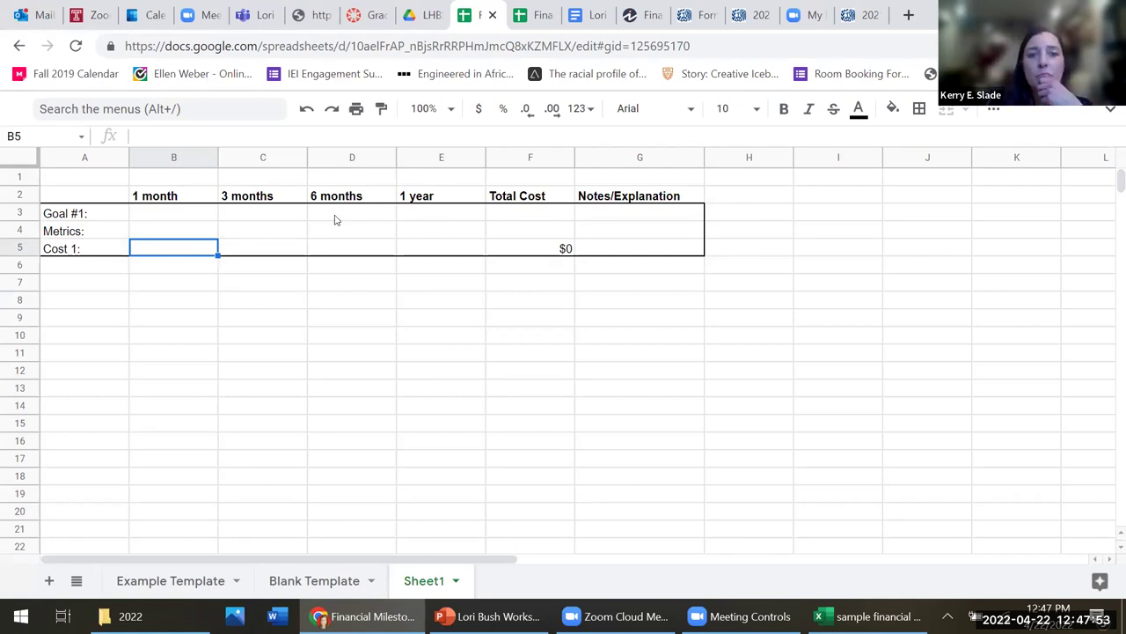
{"action": "left_click", "coordinate": [510, 249]}
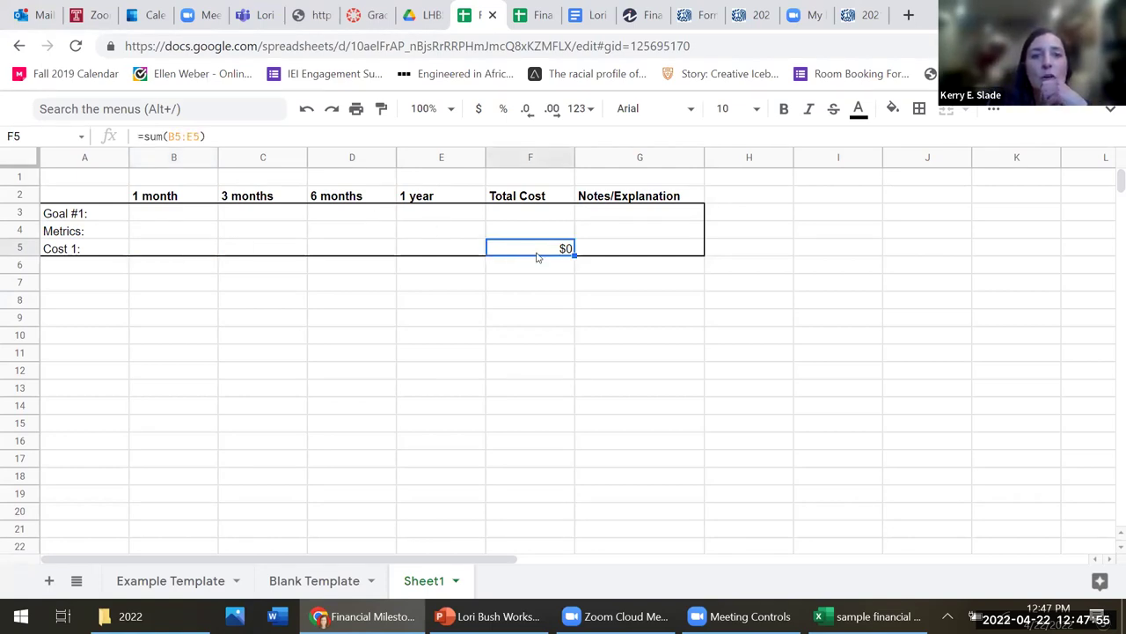
{"action": "type", "text": "1000"}
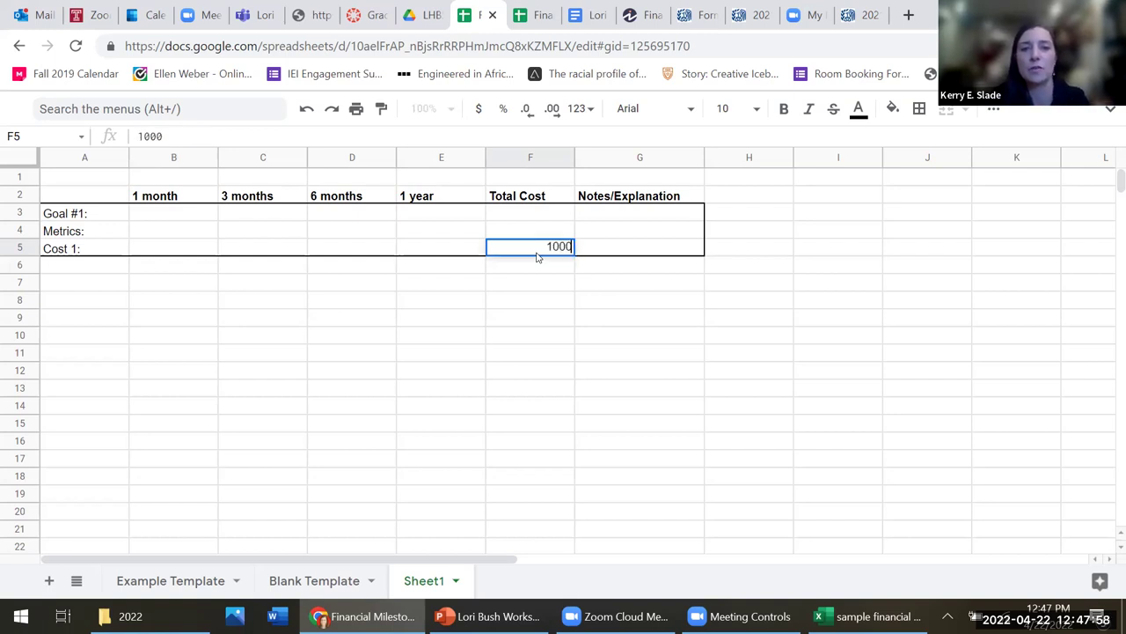
{"action": "key", "text": "Return"}
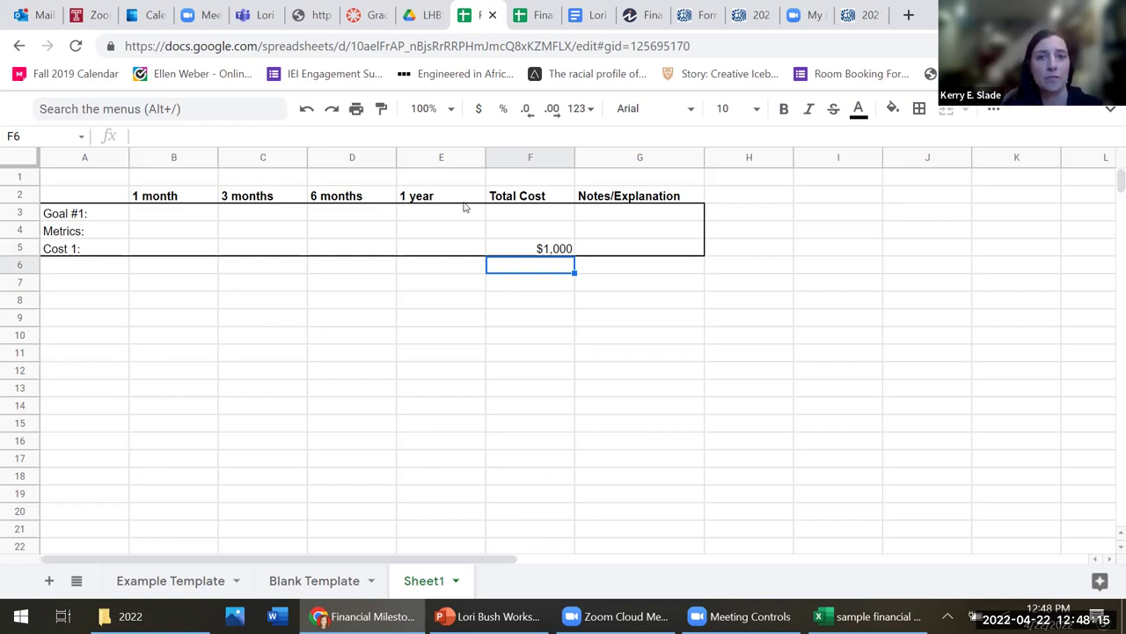
Enter the note "Purchase $1000 in inventory over the year" for Cost 1 in G5.
{"action": "left_click", "coordinate": [617, 254]}
{"action": "type", "text": "Purchase "}
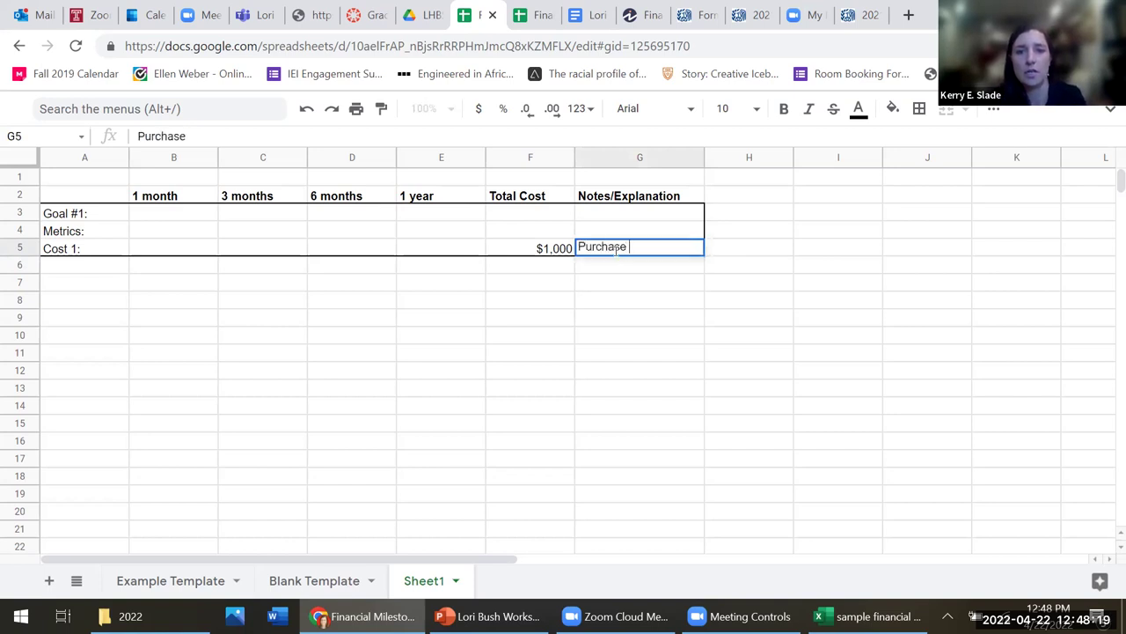
{"action": "type", "text": "$1000 in inventory ov"}
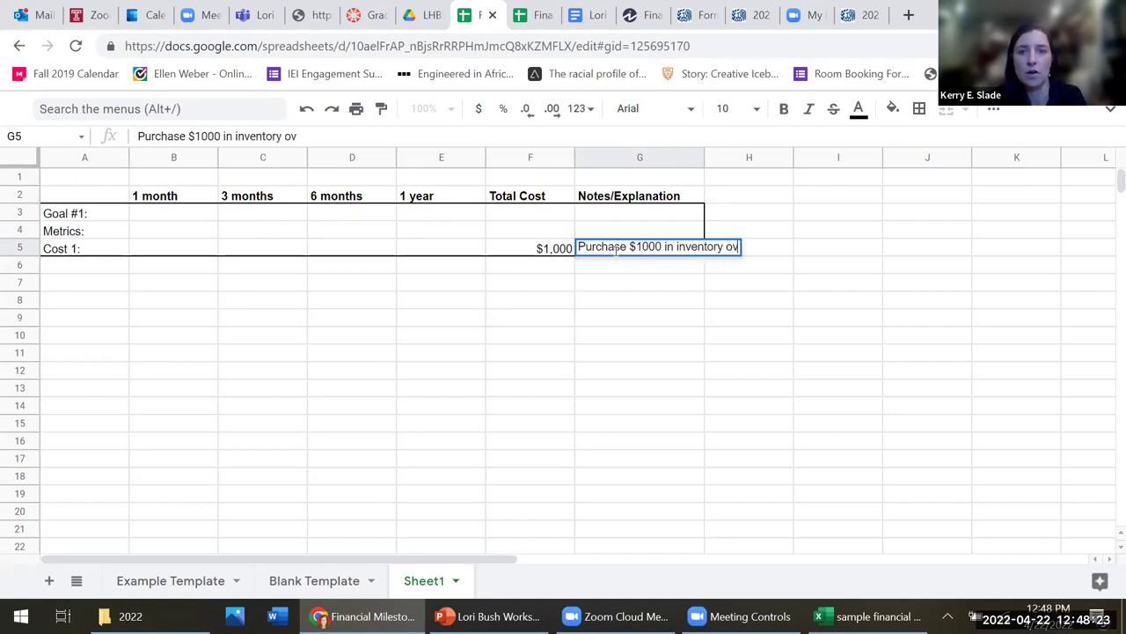
{"action": "type", "text": "er the year"}
{"action": "key", "text": "Return"}
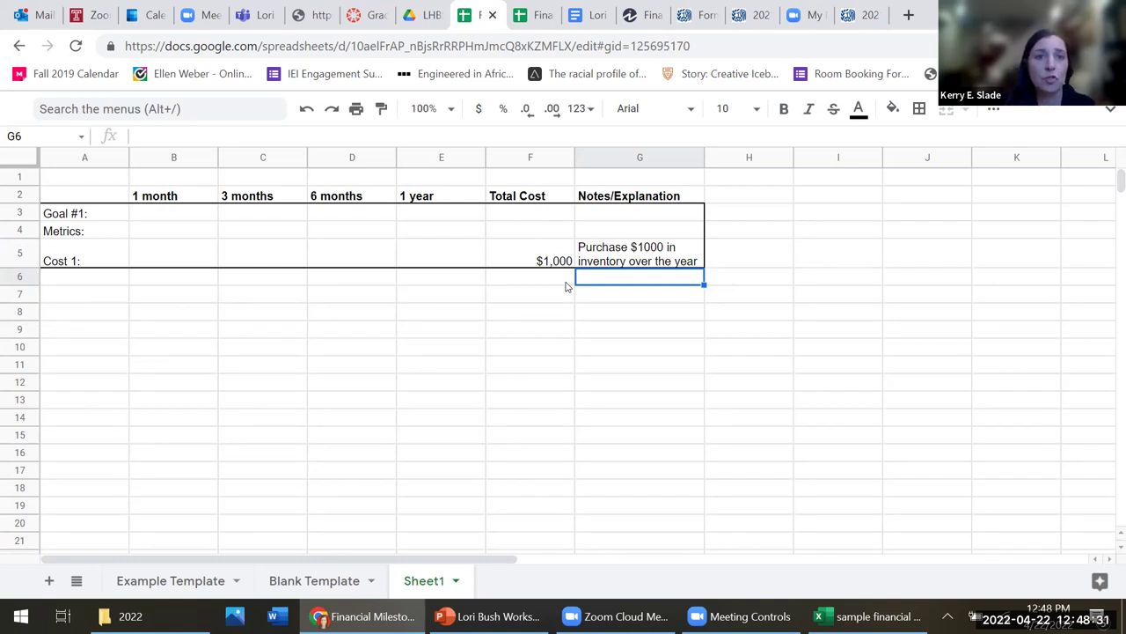
Enter a Cost 1 amount of 500 under both 1 month (B5) and 6 months (D5), and check the total cost cell.
{"action": "left_click", "coordinate": [199, 256]}
{"action": "type", "text": "500"}
{"action": "key", "text": "Tab"}
{"action": "key", "text": "Tab"}
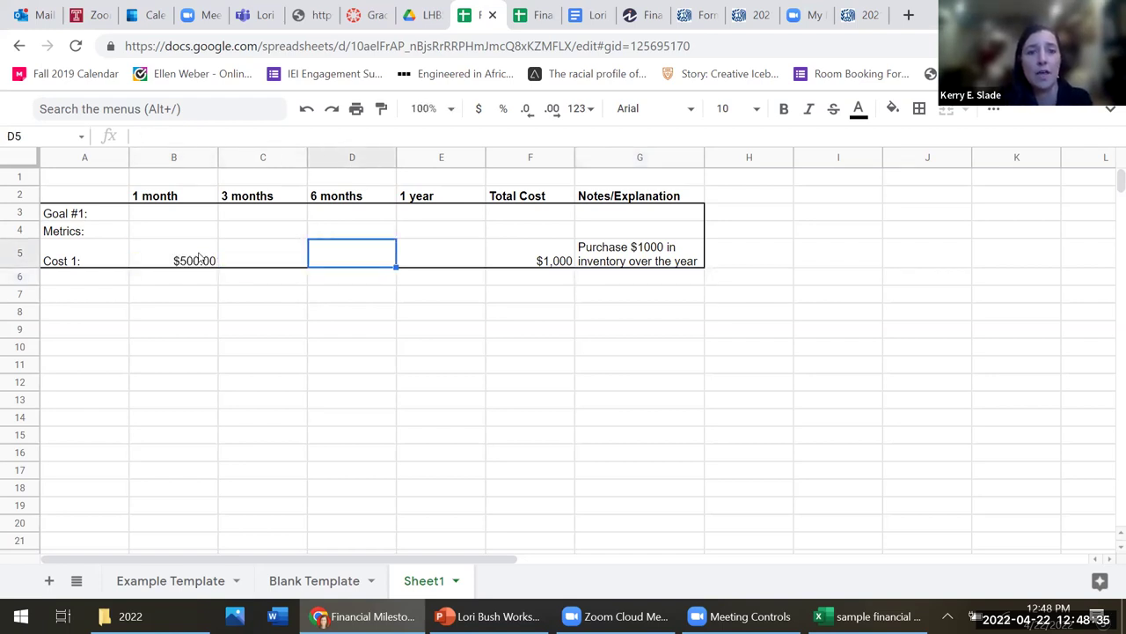
{"action": "type", "text": "500"}
{"action": "key", "text": "Tab"}
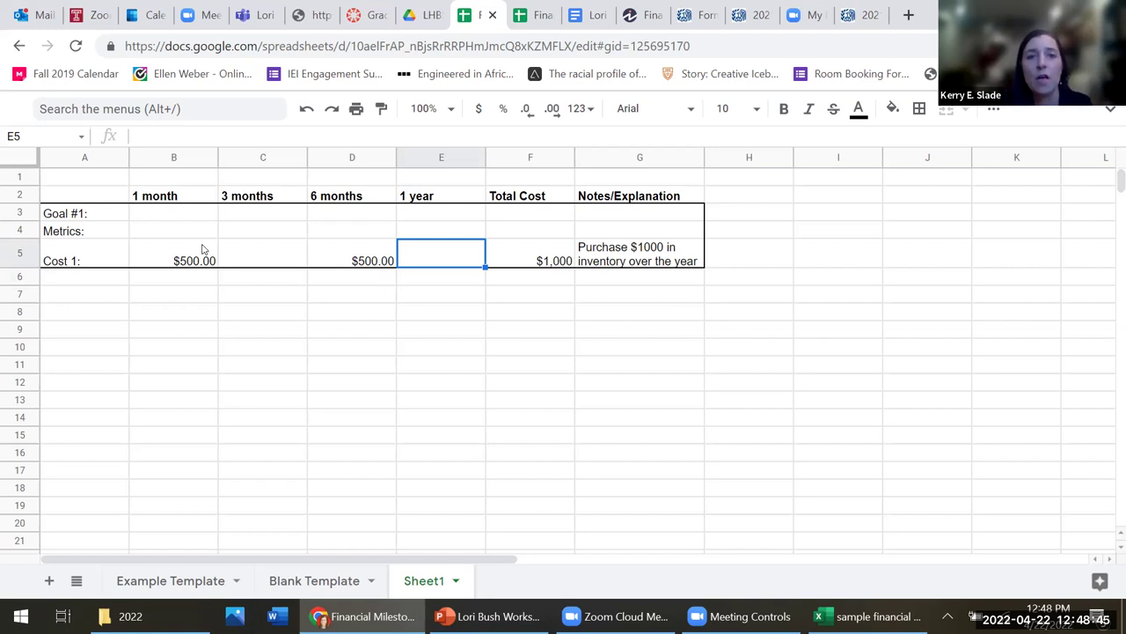
{"action": "left_click", "coordinate": [543, 201]}
{"action": "left_click", "coordinate": [550, 262]}
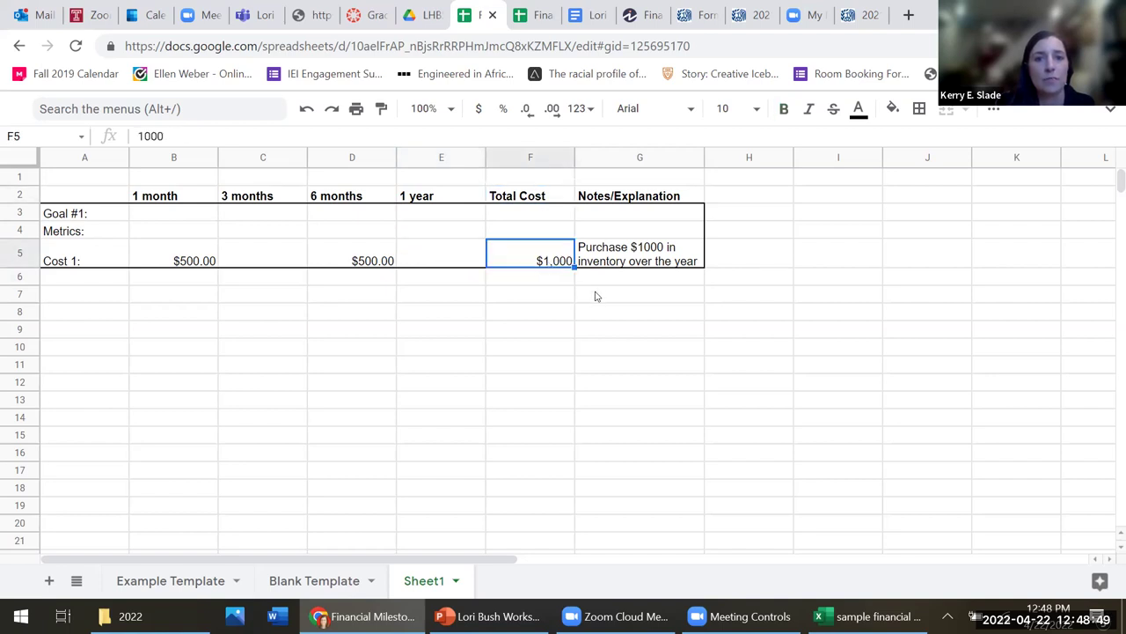
{"action": "left_click", "coordinate": [597, 280]}
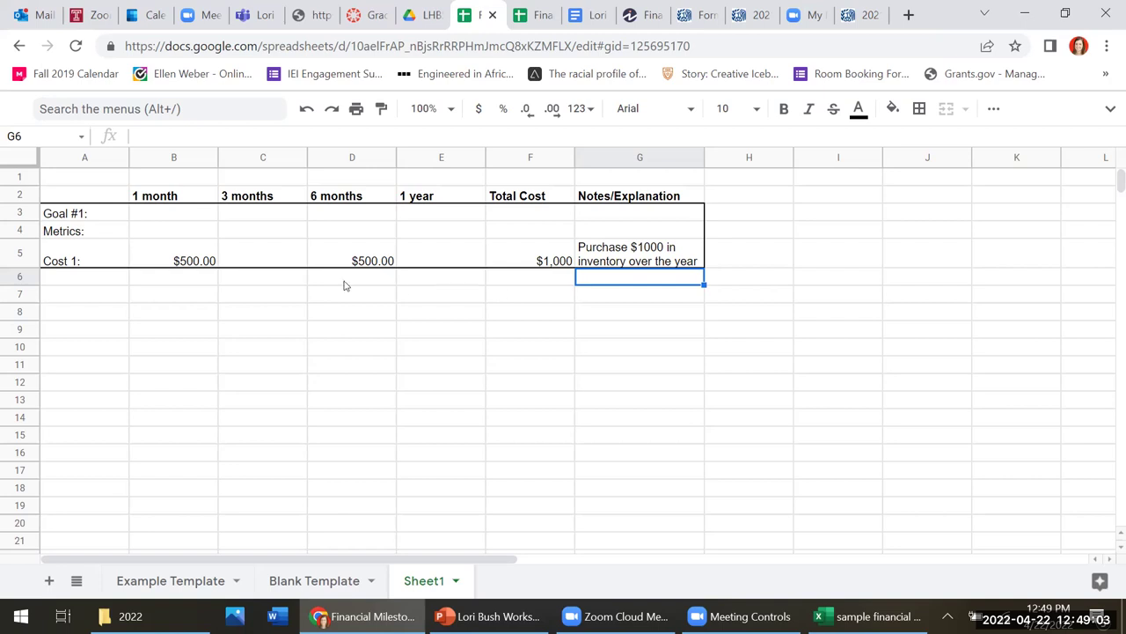
Widen column A and extend the label in A3 to "Goal #1: Increase inventory to enable additional sales".
{"action": "left_click", "coordinate": [101, 215]}
{"action": "left_click_drag", "start_coordinate": [129, 159], "coordinate": [216, 160]}
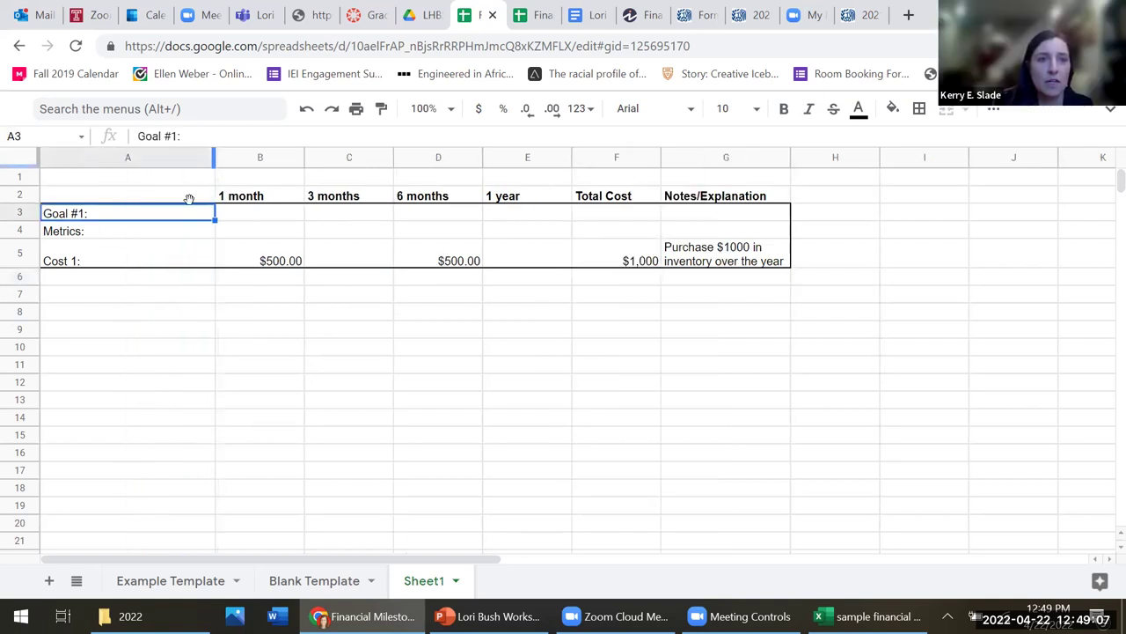
{"action": "left_click", "coordinate": [198, 136]}
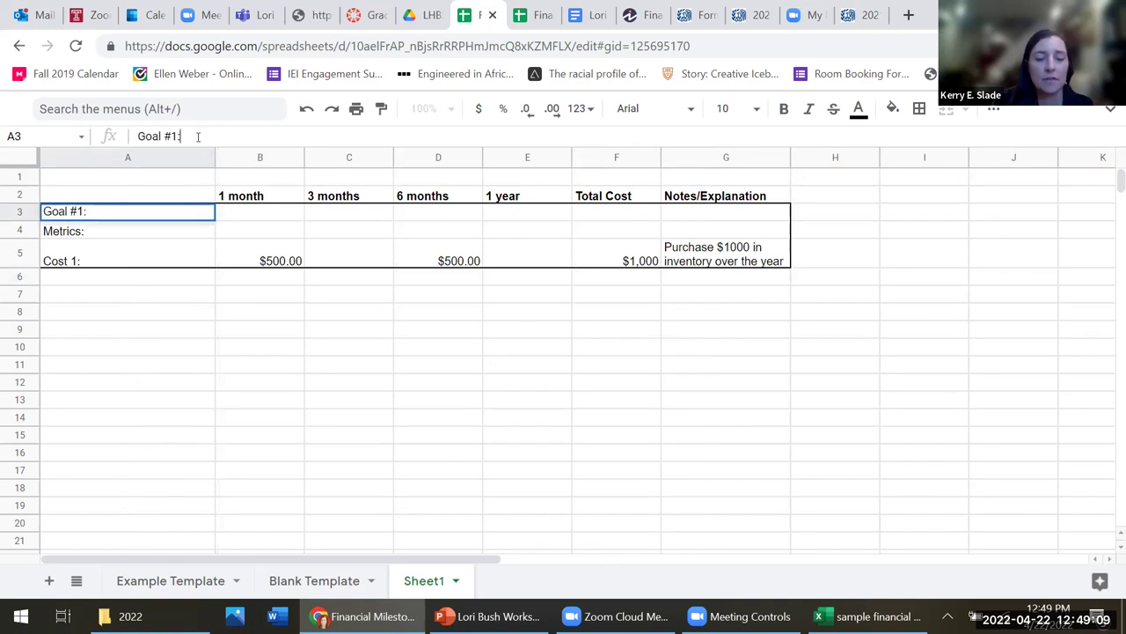
{"action": "type", "text": "Increase "}
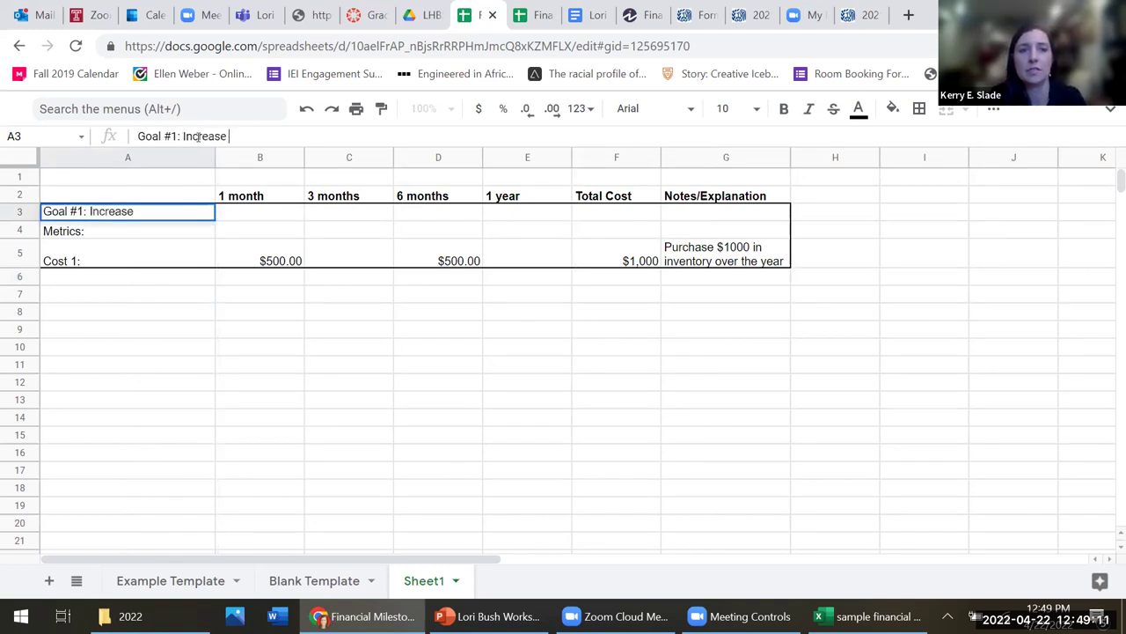
{"action": "type", "text": "sales to sell add"}
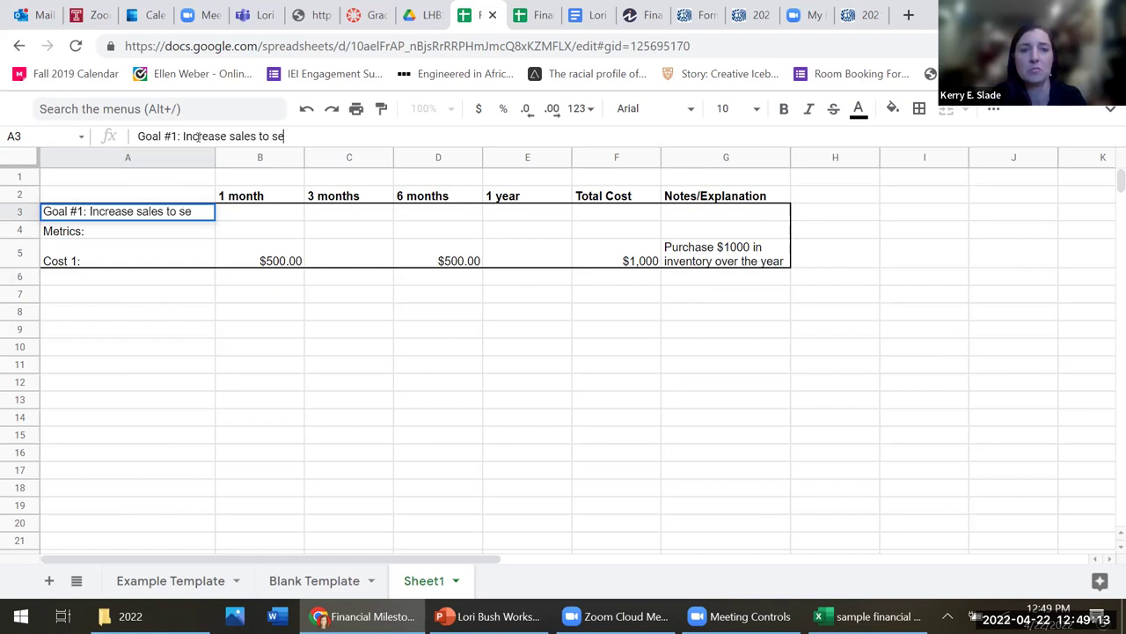
{"action": "key", "text": "BackSpace"}
{"action": "key", "text": "BackSpace"}
{"action": "key", "text": "BackSpace"}
{"action": "key", "text": "BackSpace"}
{"action": "key", "text": "BackSpace"}
{"action": "key", "text": "BackSpace"}
{"action": "key", "text": "BackSpace"}
{"action": "key", "text": "BackSpace"}
{"action": "key", "text": "BackSpace"}
{"action": "key", "text": "BackSpace"}
{"action": "key", "text": "BackSpace"}
{"action": "key", "text": "BackSpace"}
{"action": "key", "text": "BackSpace"}
{"action": "key", "text": "BackSpace"}
{"action": "key", "text": "BackSpace"}
{"action": "key", "text": "BackSpace"}
{"action": "key", "text": "BackSpace"}
{"action": "key", "text": "BackSpace"}
{"action": "key", "text": "BackSpace"}
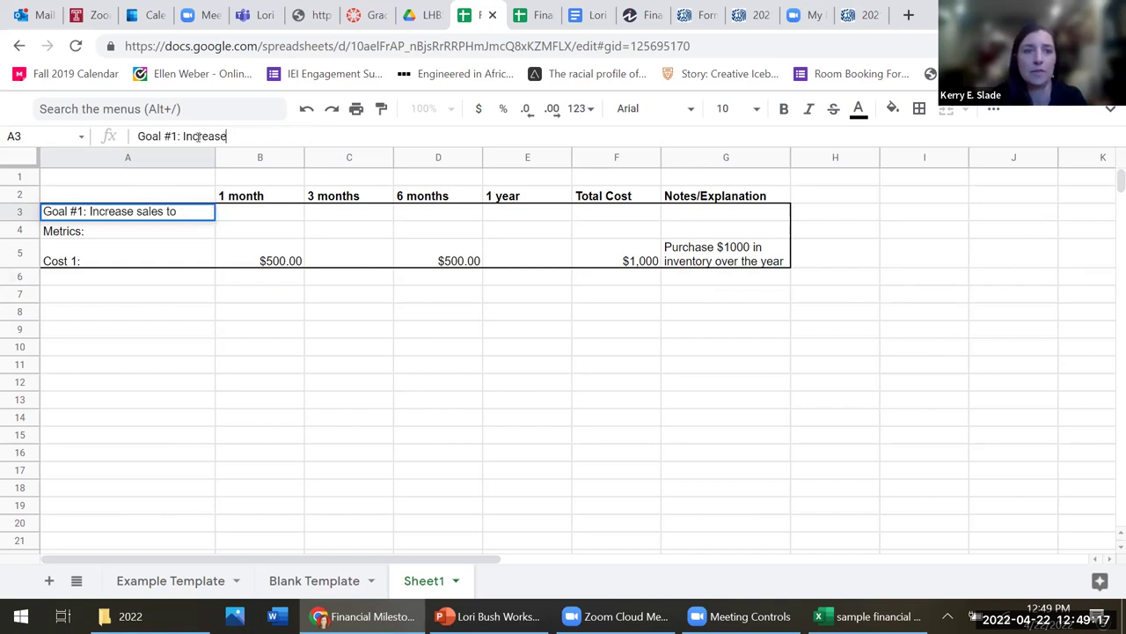
{"action": "type", "text": "e inventory t"}
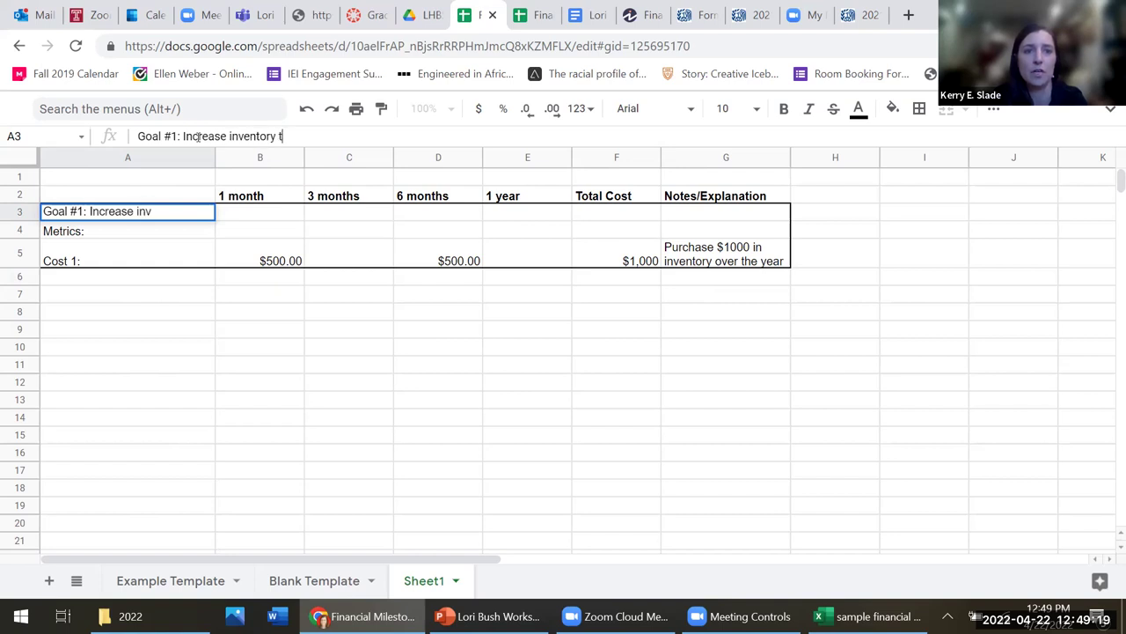
{"action": "type", "text": "o enable additional sales"}
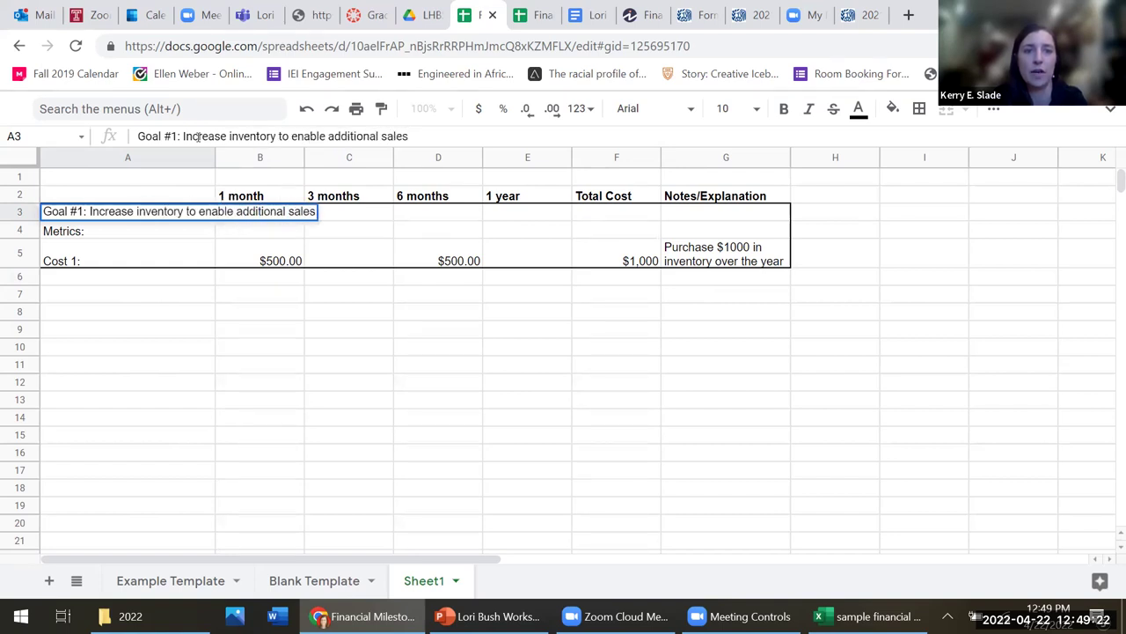
{"action": "key", "text": "Return"}
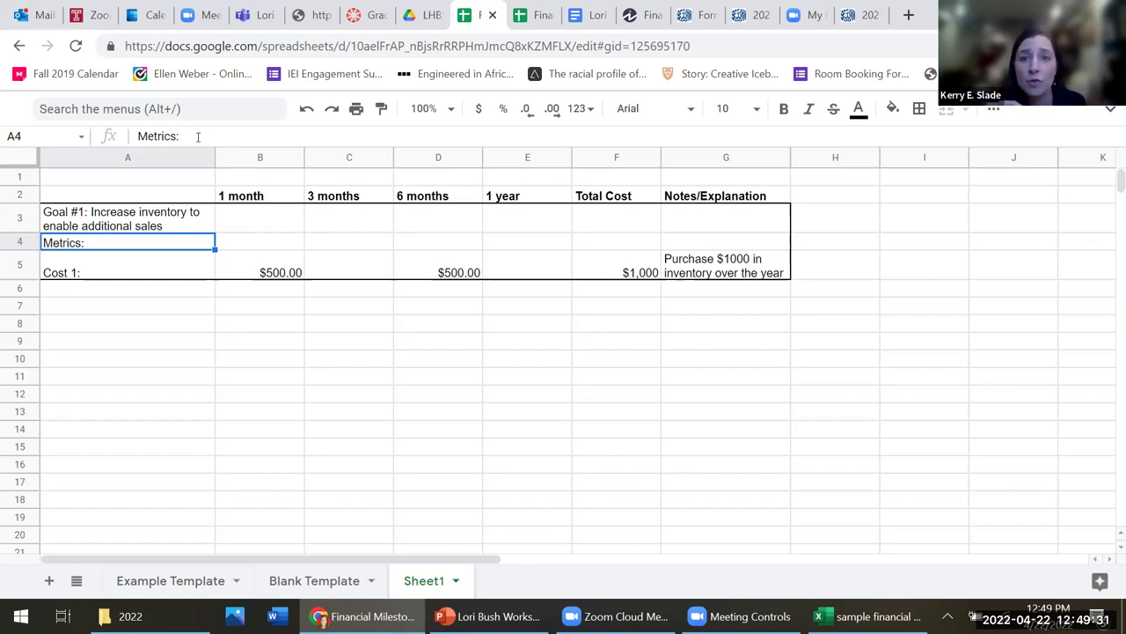
Append "and profit" to the end of the Goal #1 description in A3.
{"action": "double_click", "coordinate": [126, 240]}
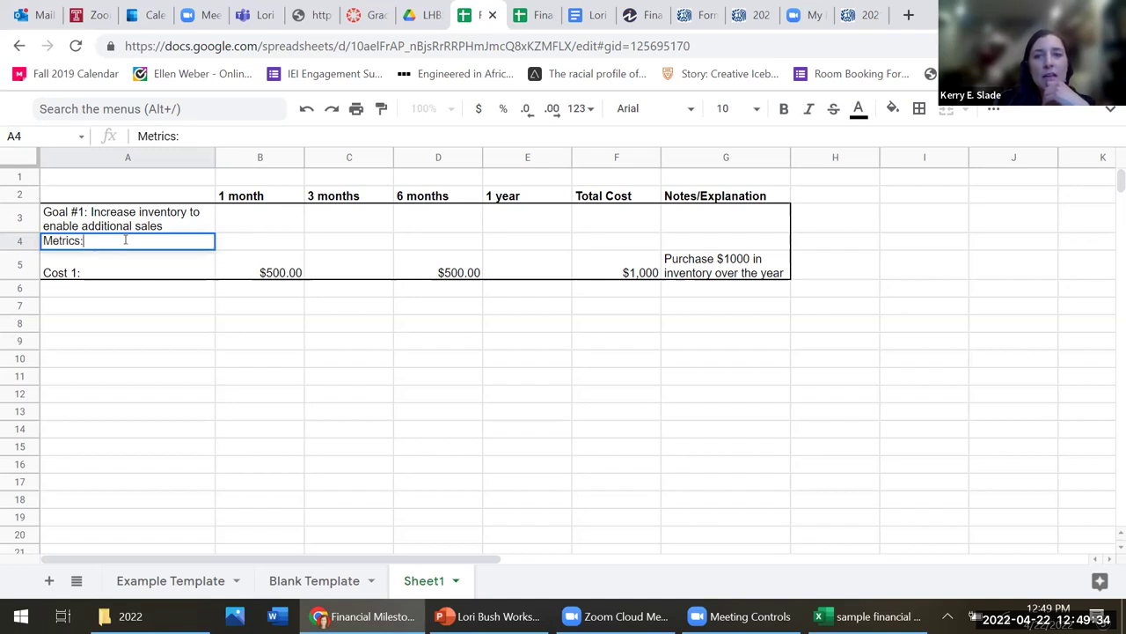
{"action": "double_click", "coordinate": [176, 227]}
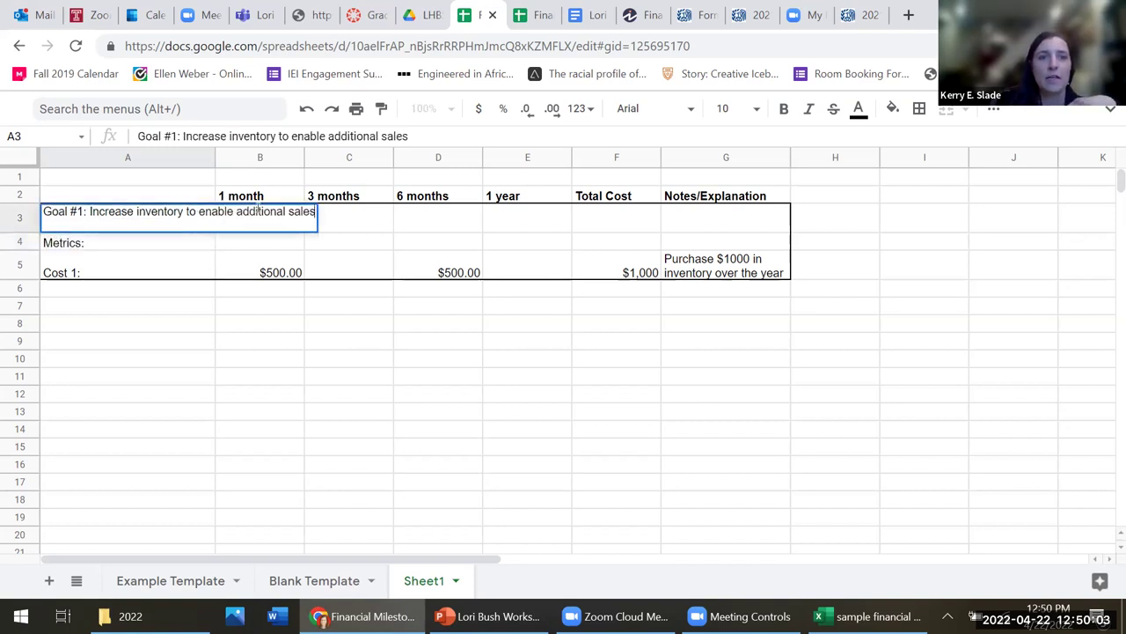
{"action": "type", "text": "and"}
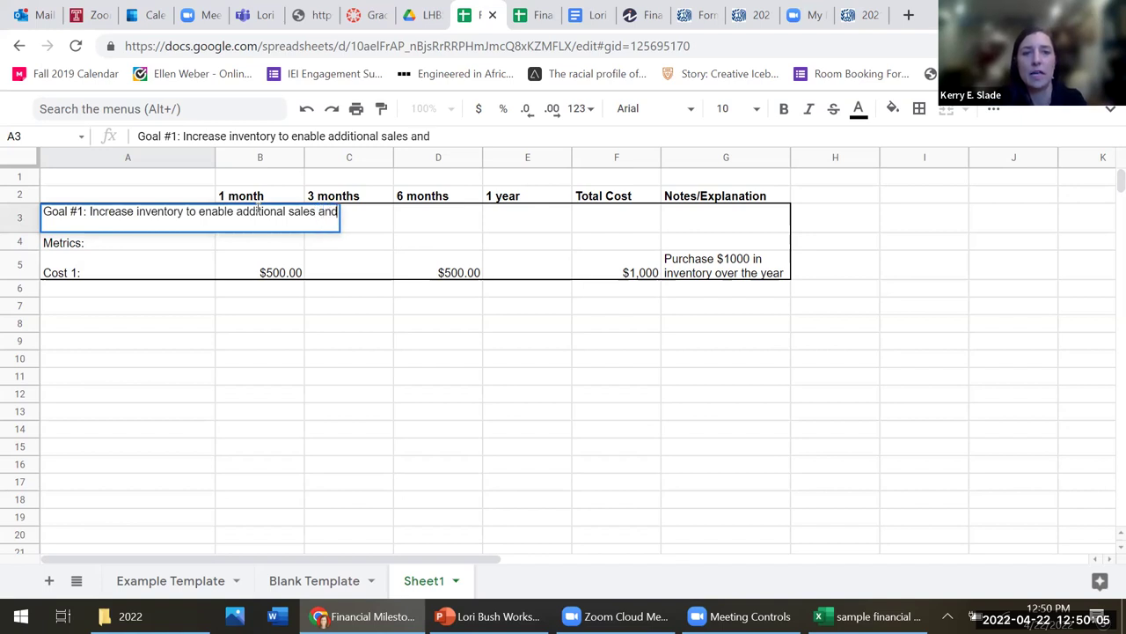
{"action": "type", "text": " profit"}
{"action": "key", "text": "Return"}
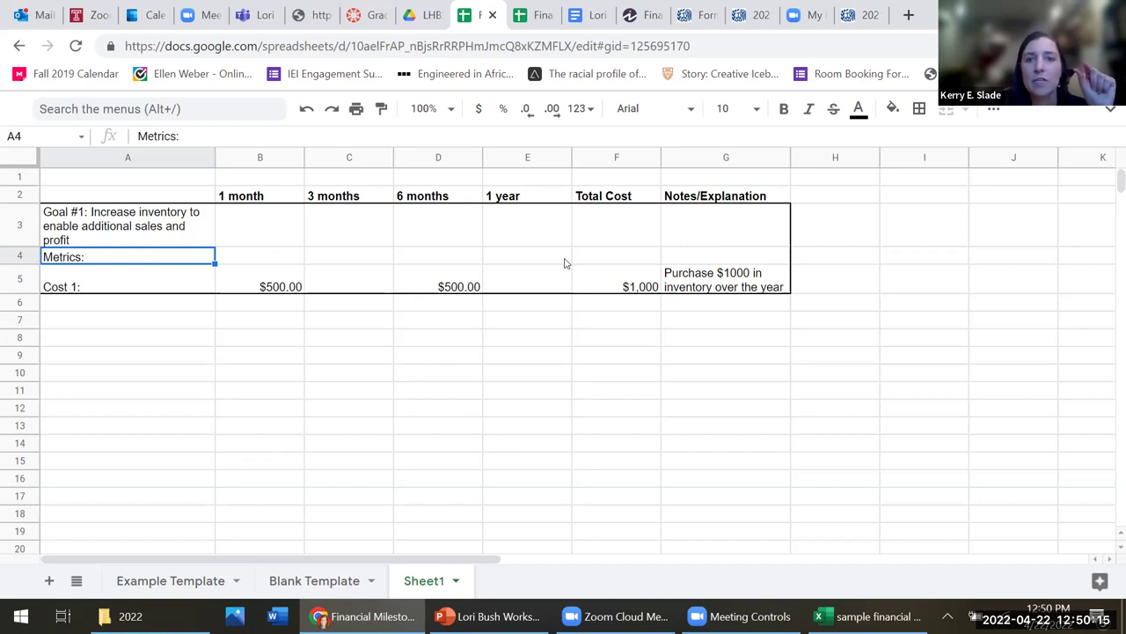
Complete the metrics label in A4 as "Metrics: Profit margin of 50%; gain 10 new customers".
{"action": "double_click", "coordinate": [101, 257]}
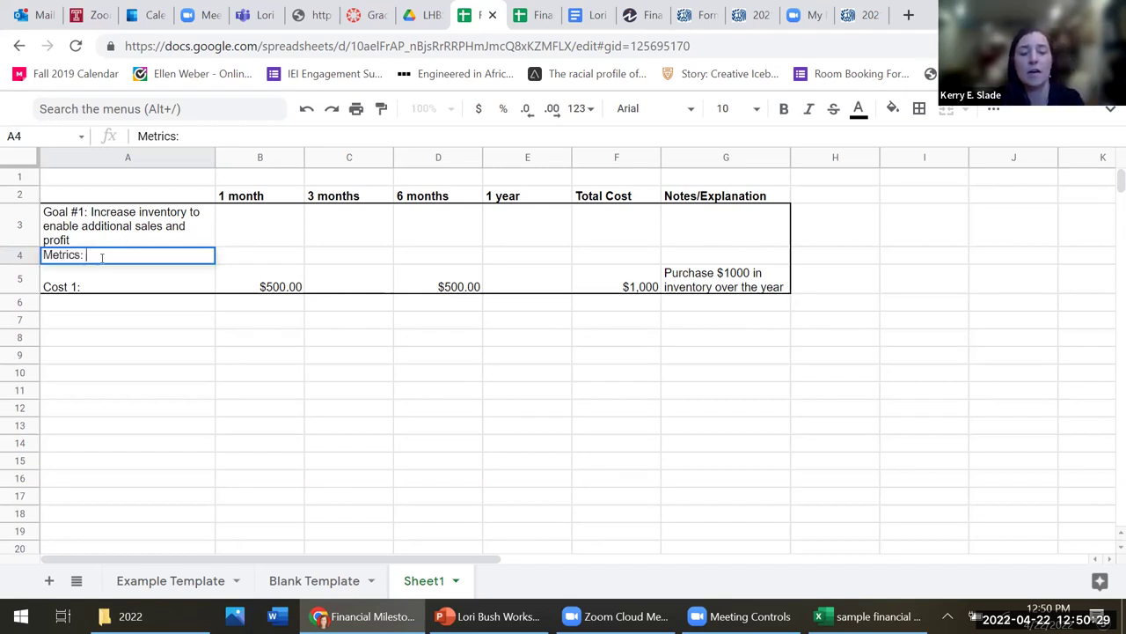
{"action": "type", "text": "Profit mar"}
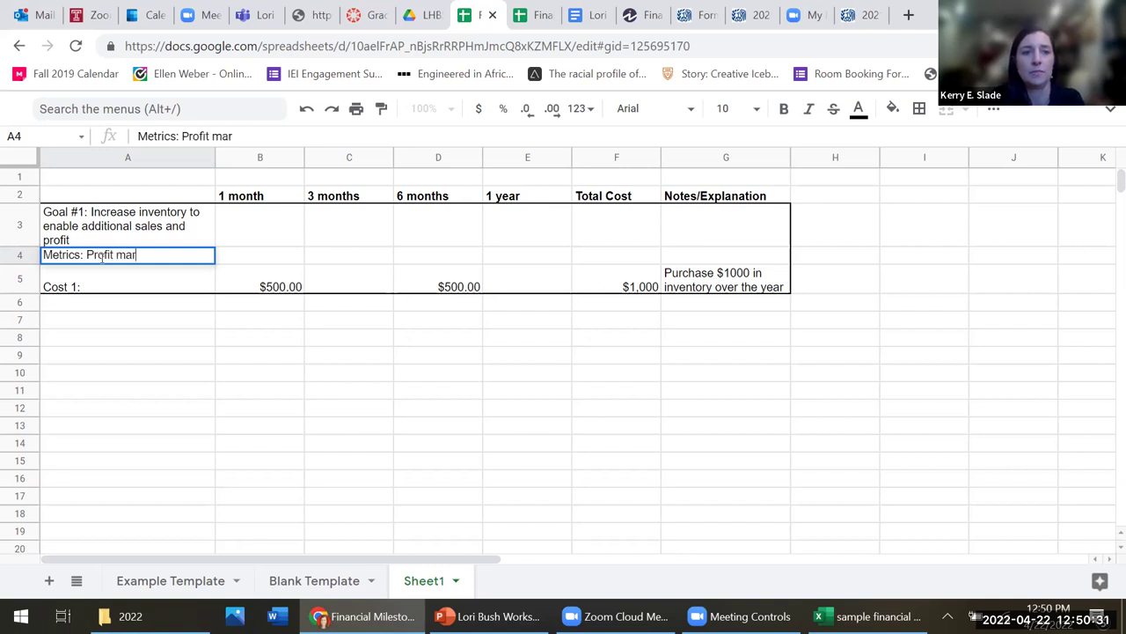
{"action": "type", "text": "gin of "}
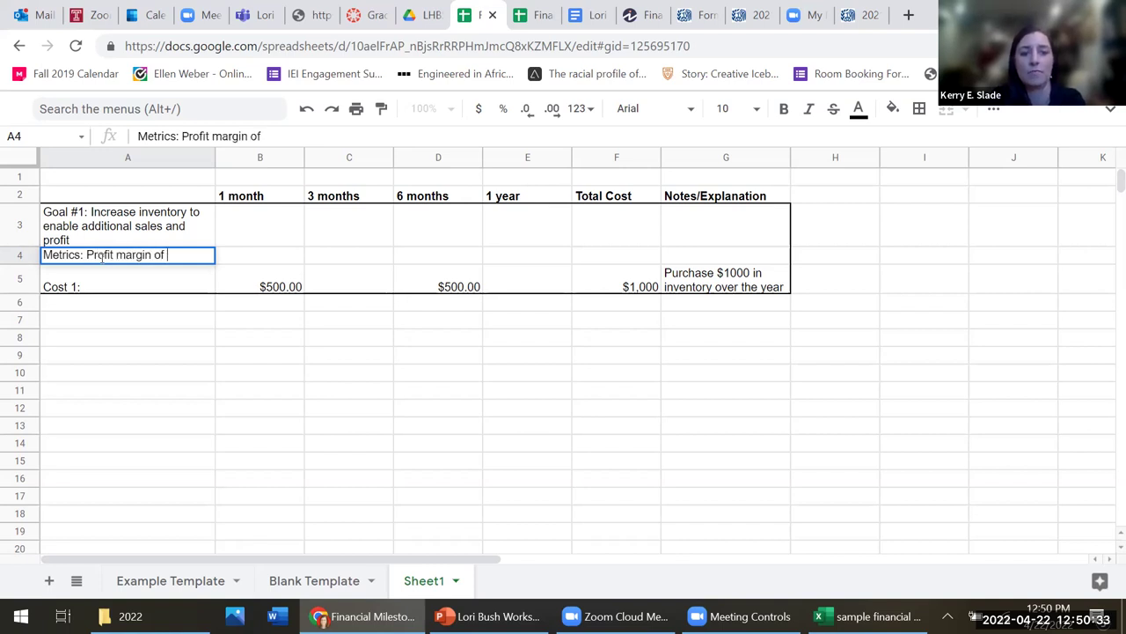
{"action": "type", "text": "50%"}
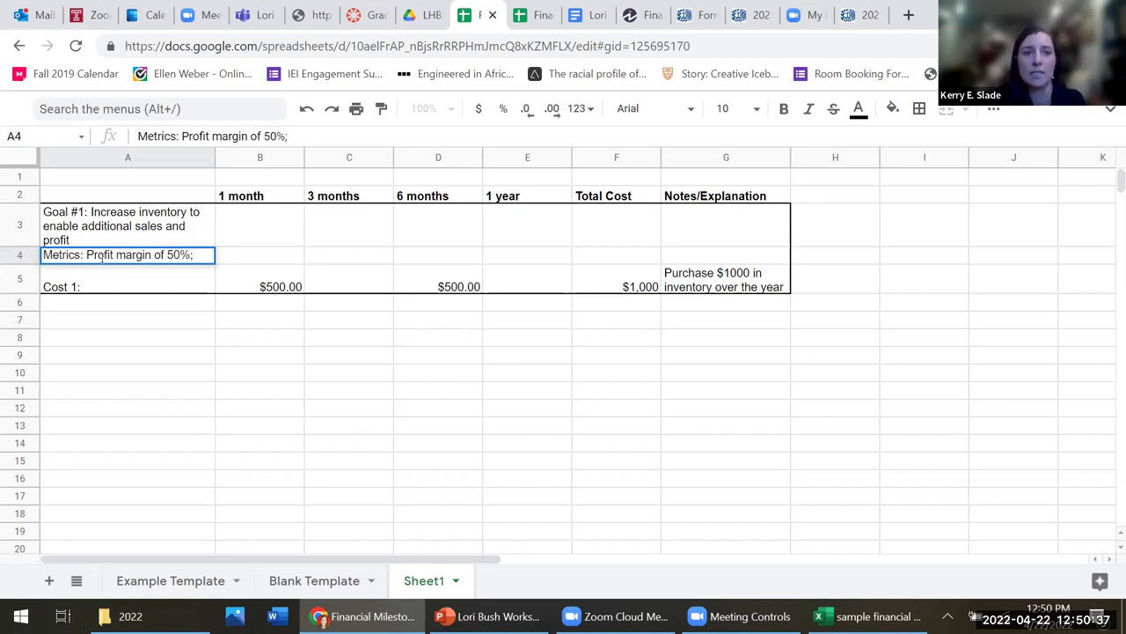
{"action": "type", "text": "; gain"}
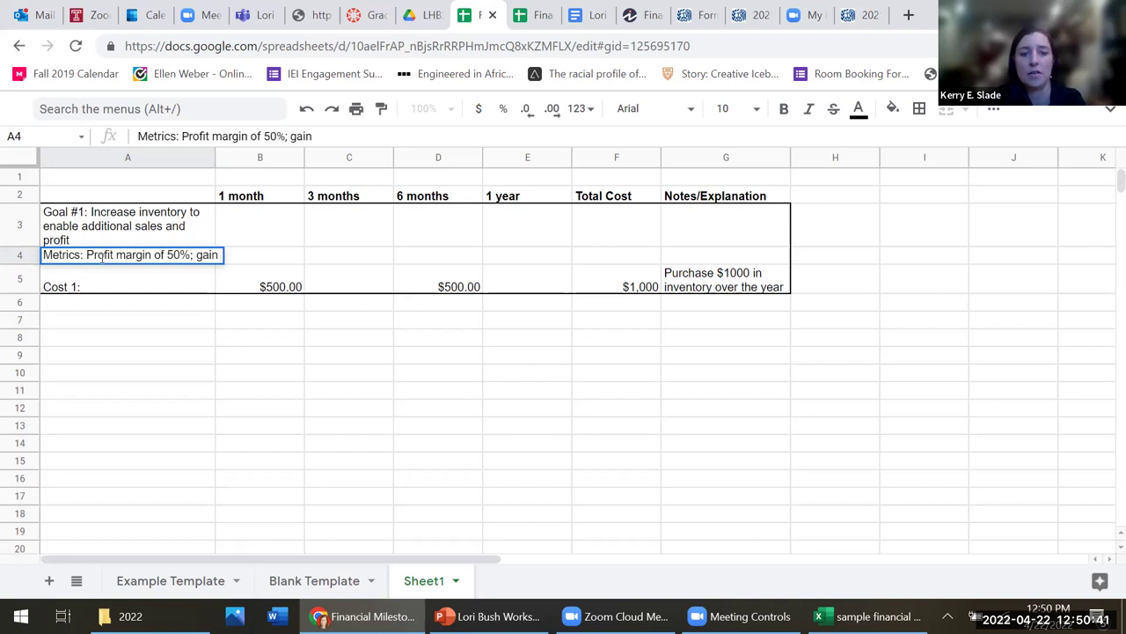
{"action": "type", "text": " 10 new"}
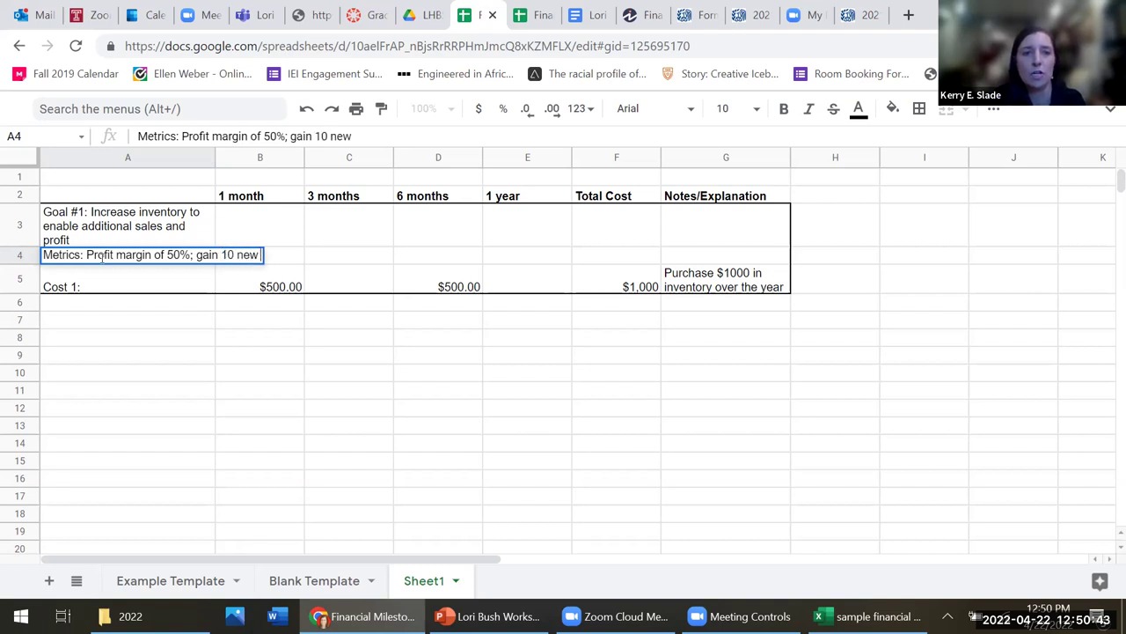
{"action": "type", "text": " customers"}
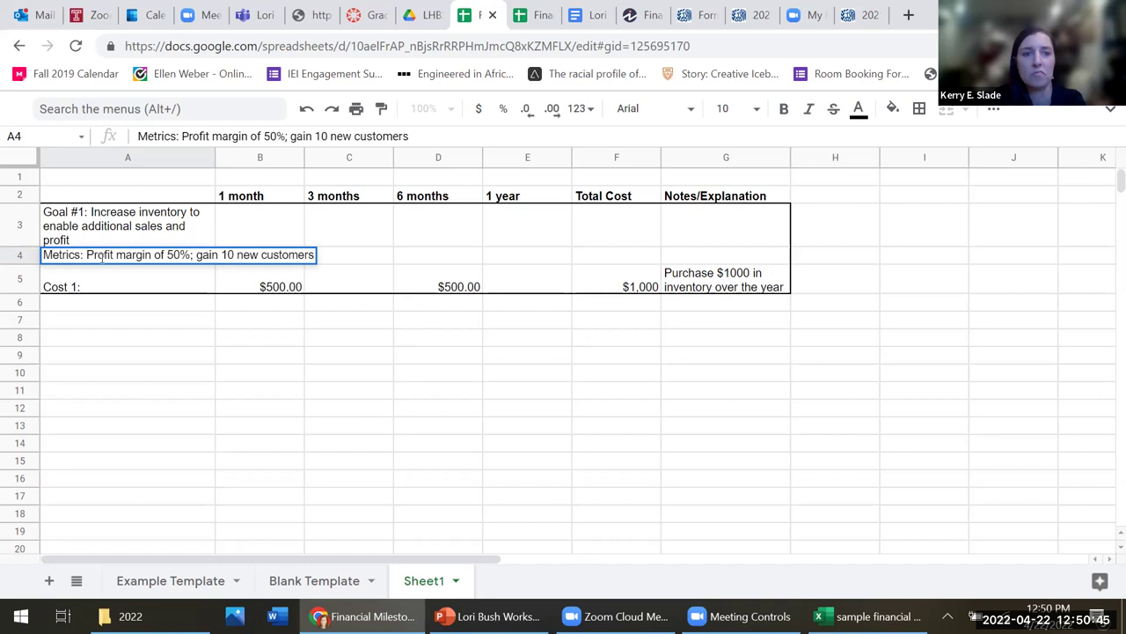
{"action": "key", "text": "Return"}
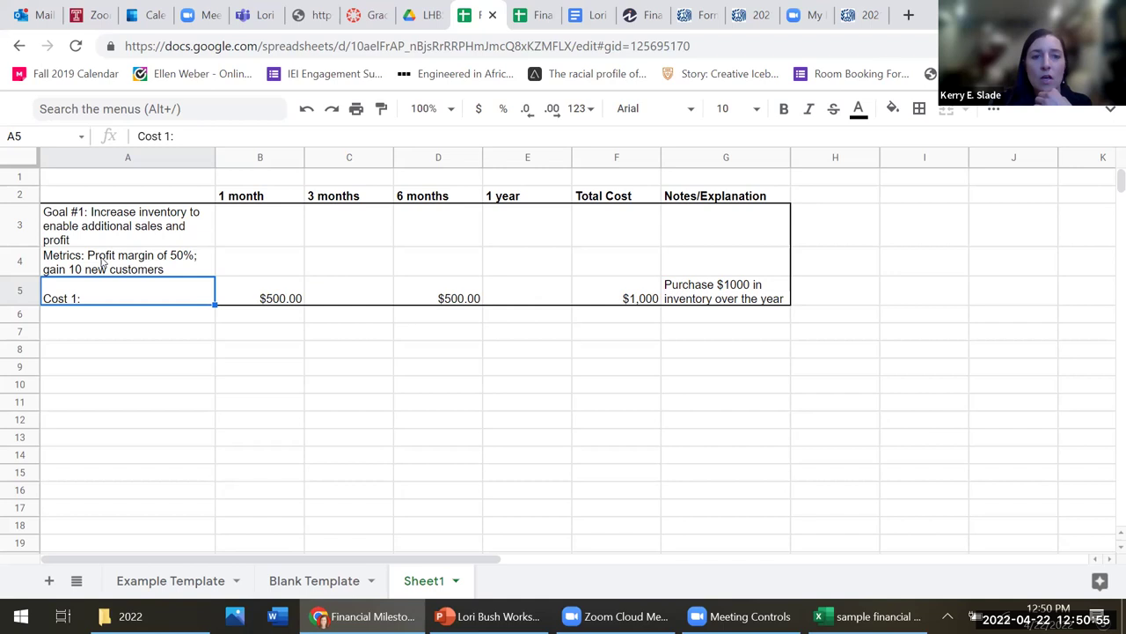
Calculate the profit on the first inventory purchase in D9 below the table with the formula =500*.5.
{"action": "left_click", "coordinate": [273, 273]}
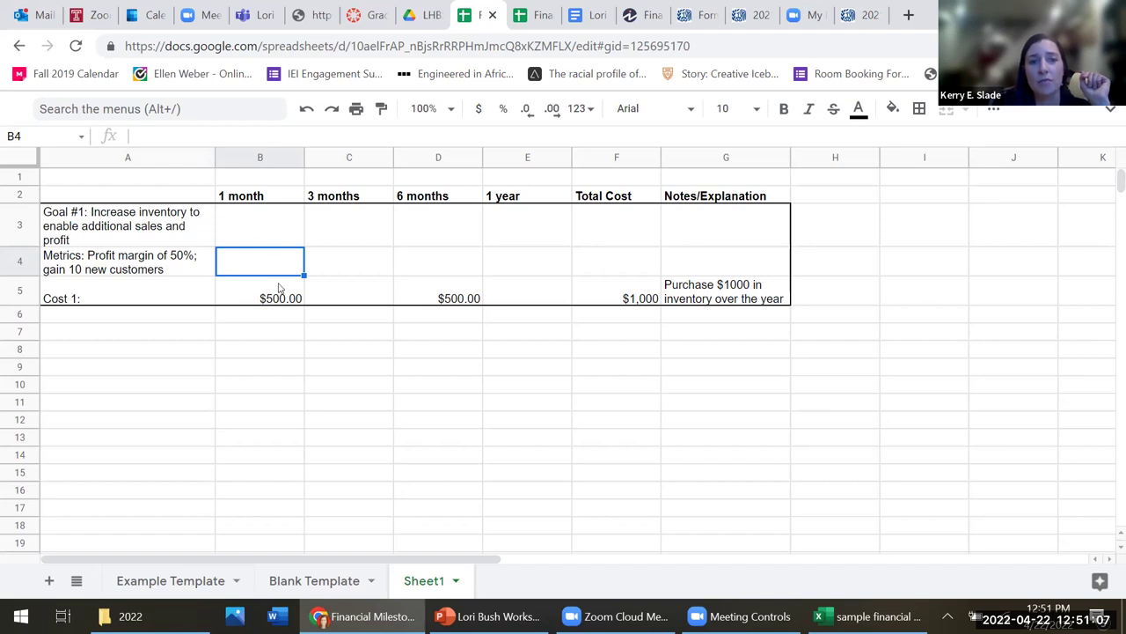
{"action": "left_click", "coordinate": [331, 263]}
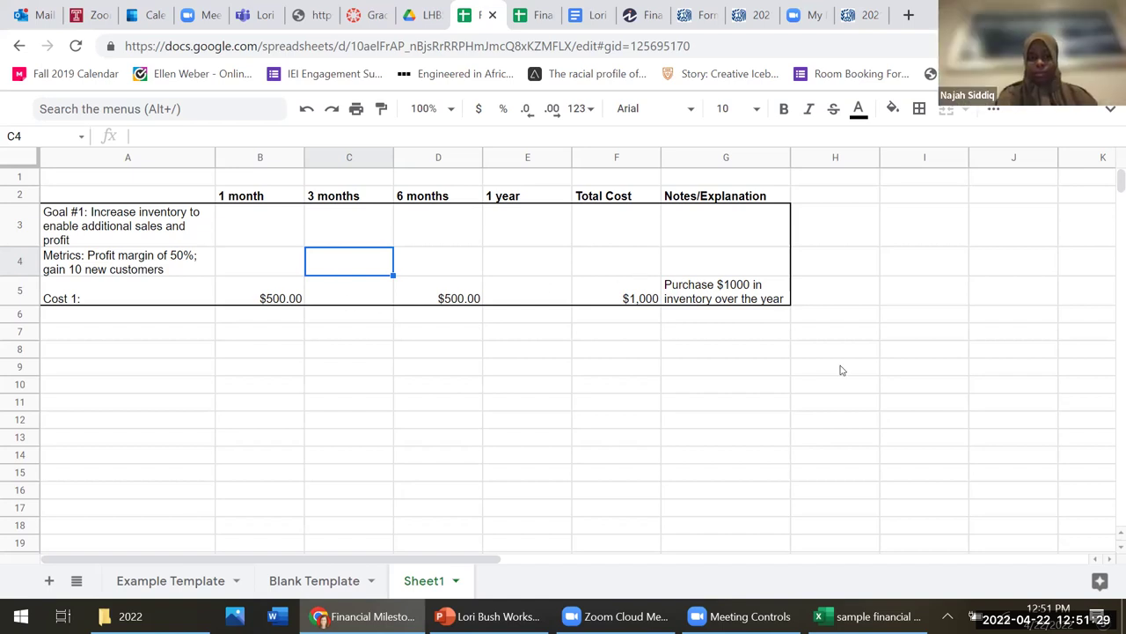
{"action": "left_click", "coordinate": [428, 366]}
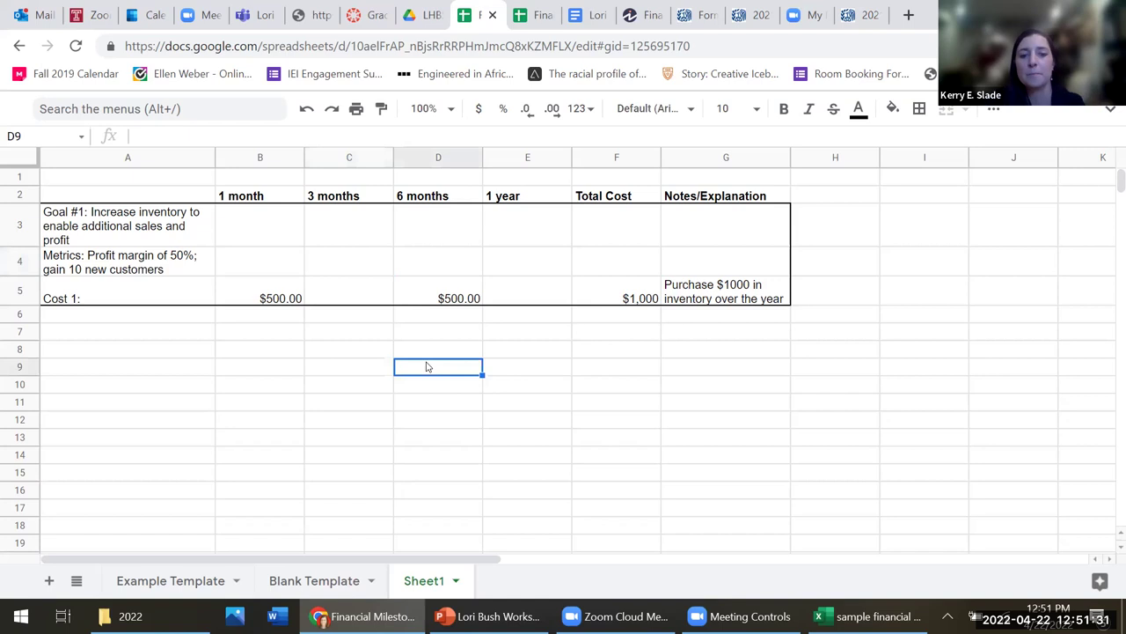
{"action": "type", "text": "500"}
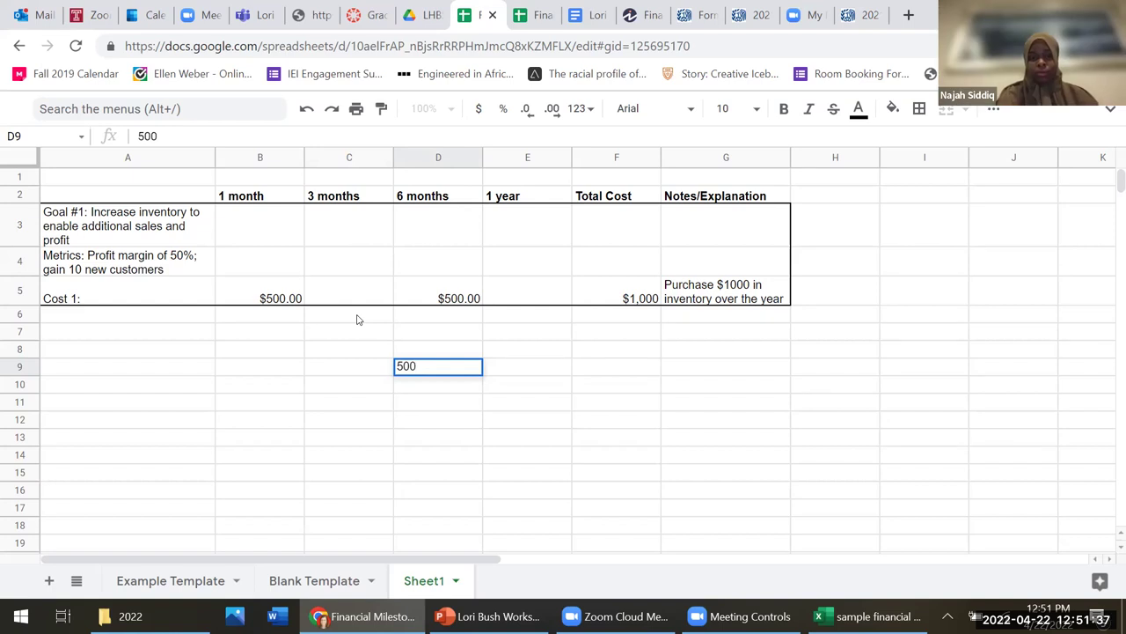
{"action": "type", "text": "*.5"}
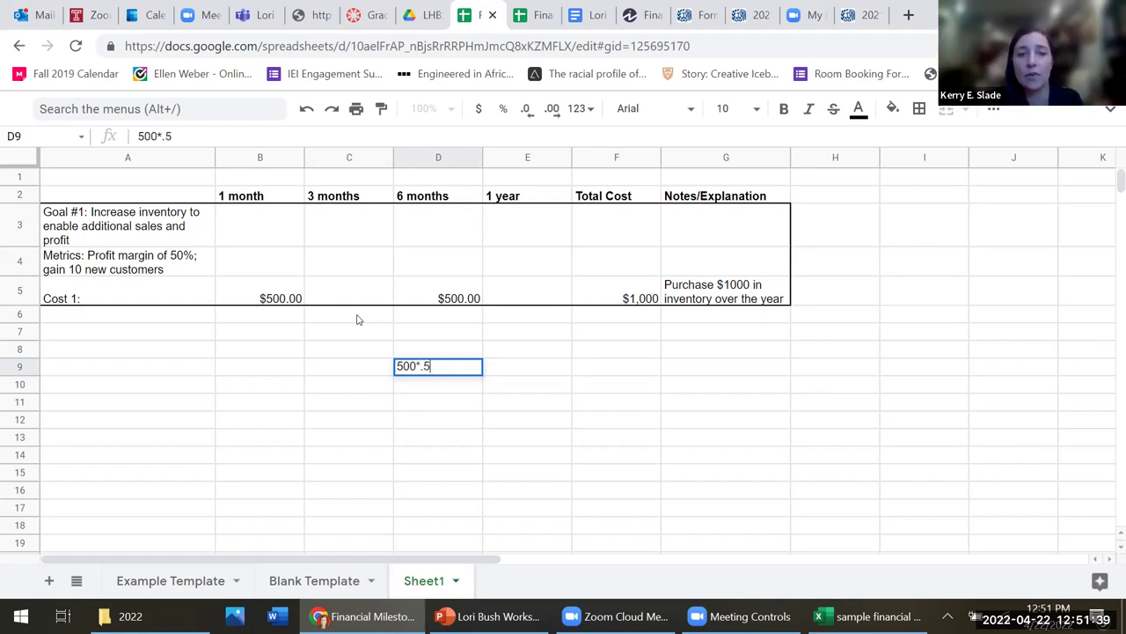
{"action": "key", "text": "Return"}
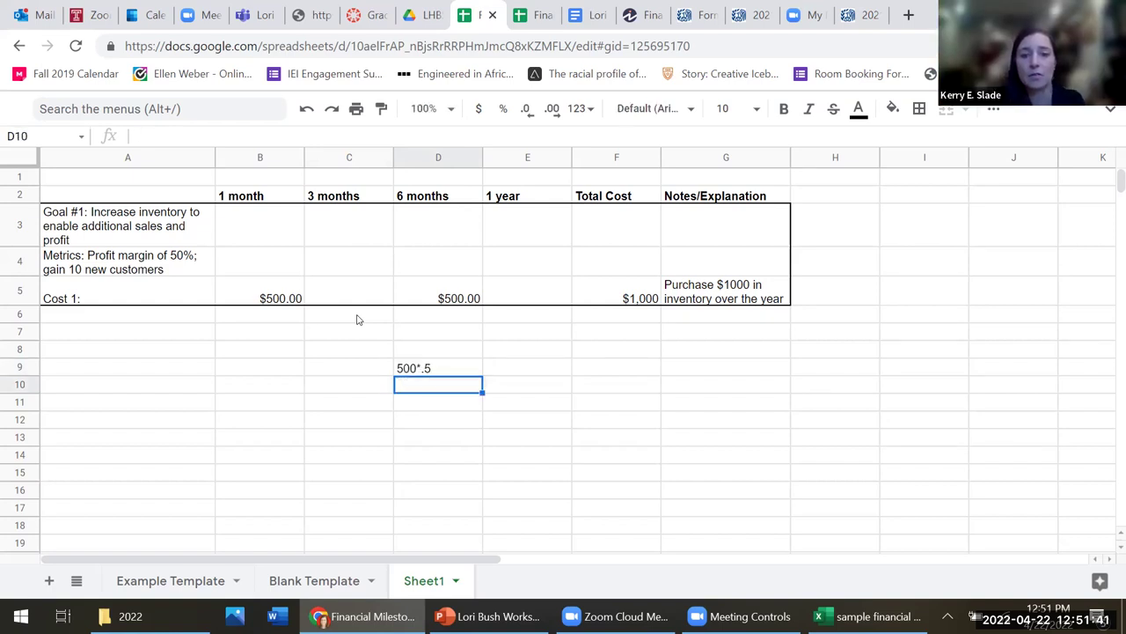
{"action": "key", "text": "Up"}
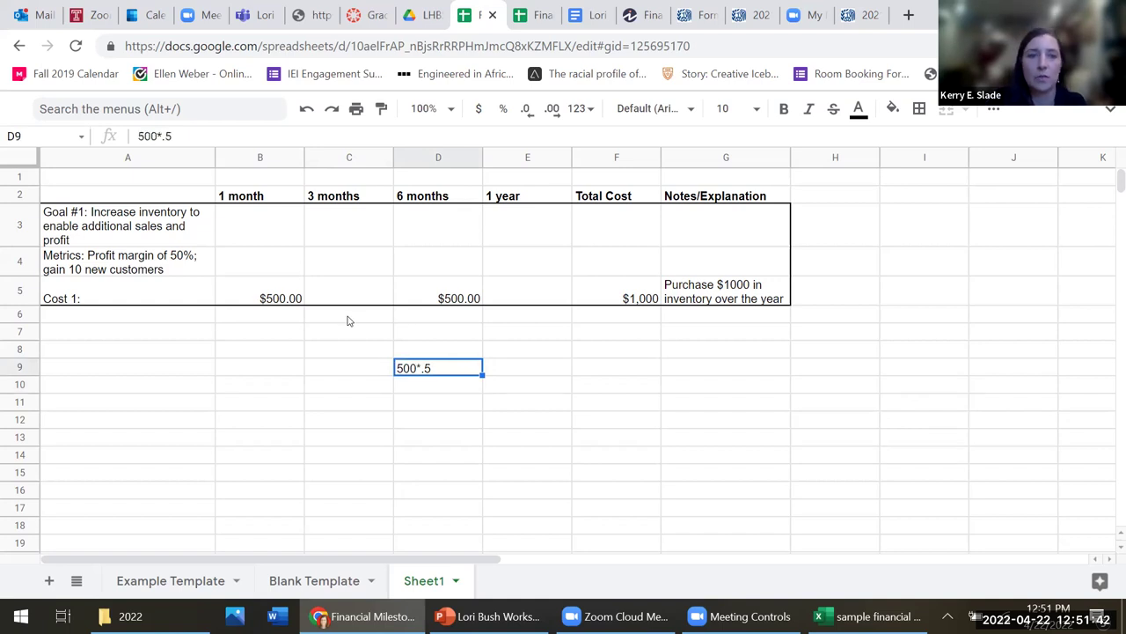
{"action": "left_click", "coordinate": [139, 137]}
{"action": "type", "text": "="}
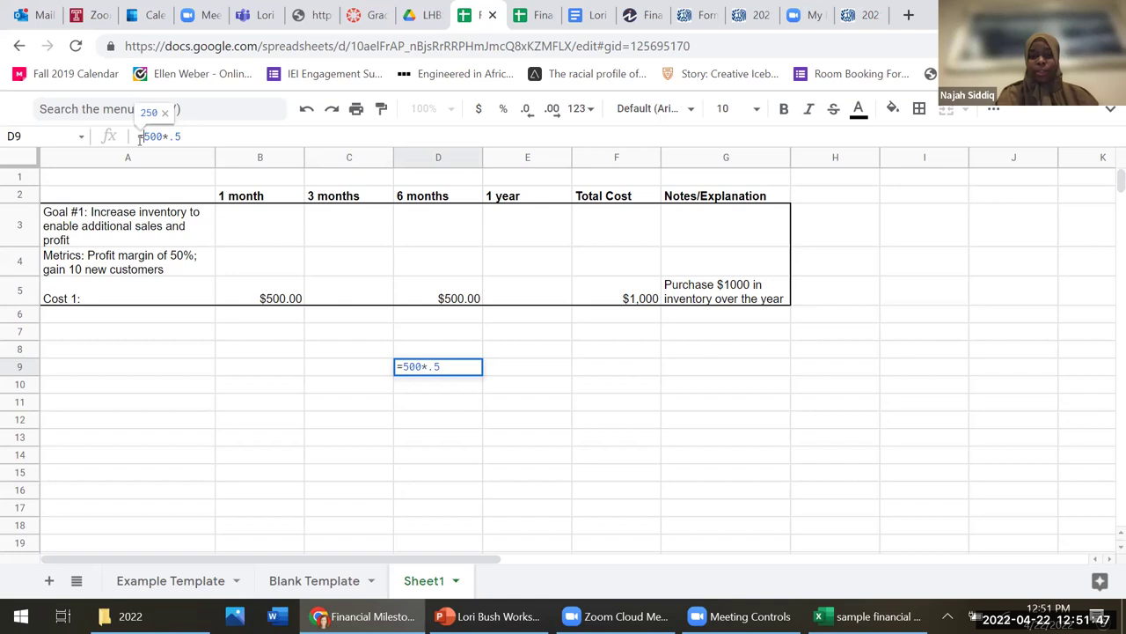
{"action": "key", "text": "Return"}
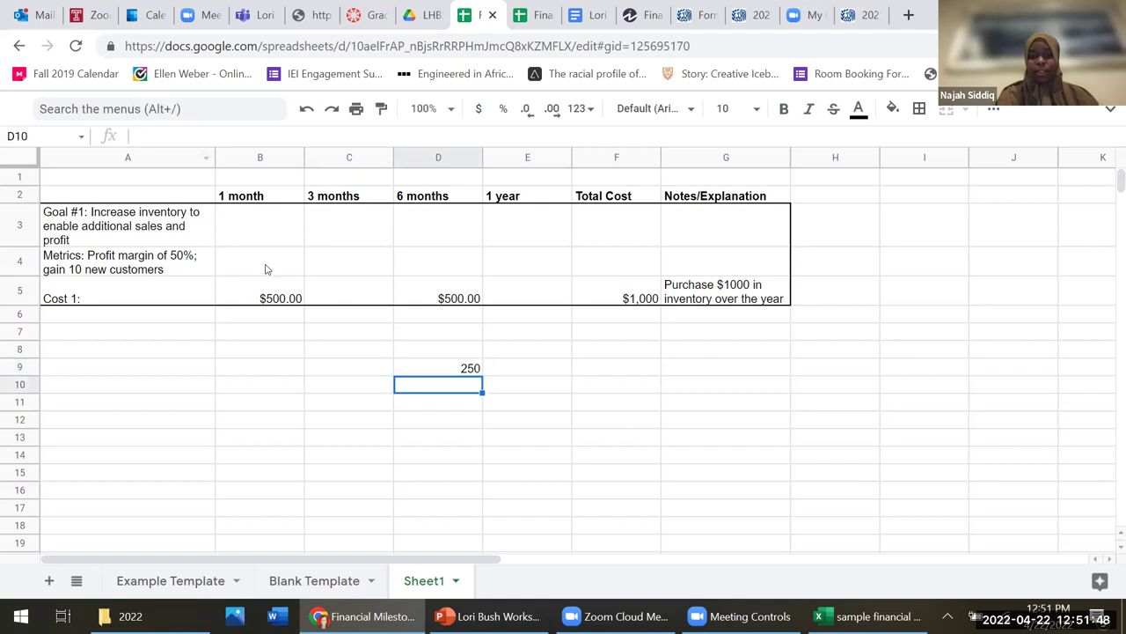
Label the calculated amount with "profit" in the adjacent cell E9.
{"action": "left_click", "coordinate": [448, 370]}
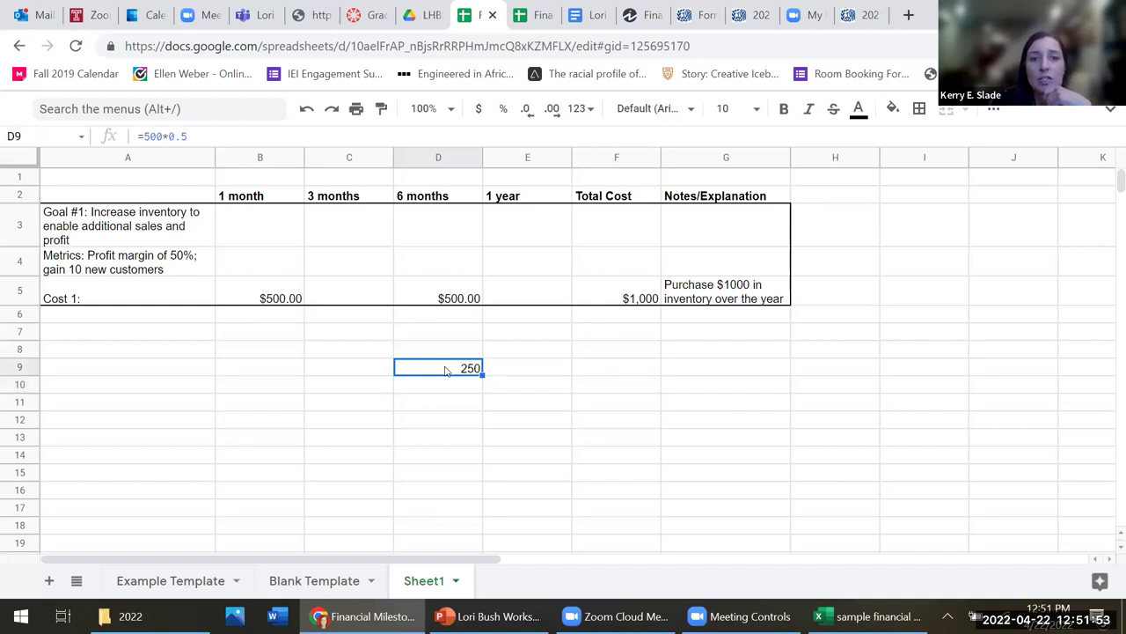
{"action": "left_click", "coordinate": [495, 373]}
{"action": "type", "text": "profit"}
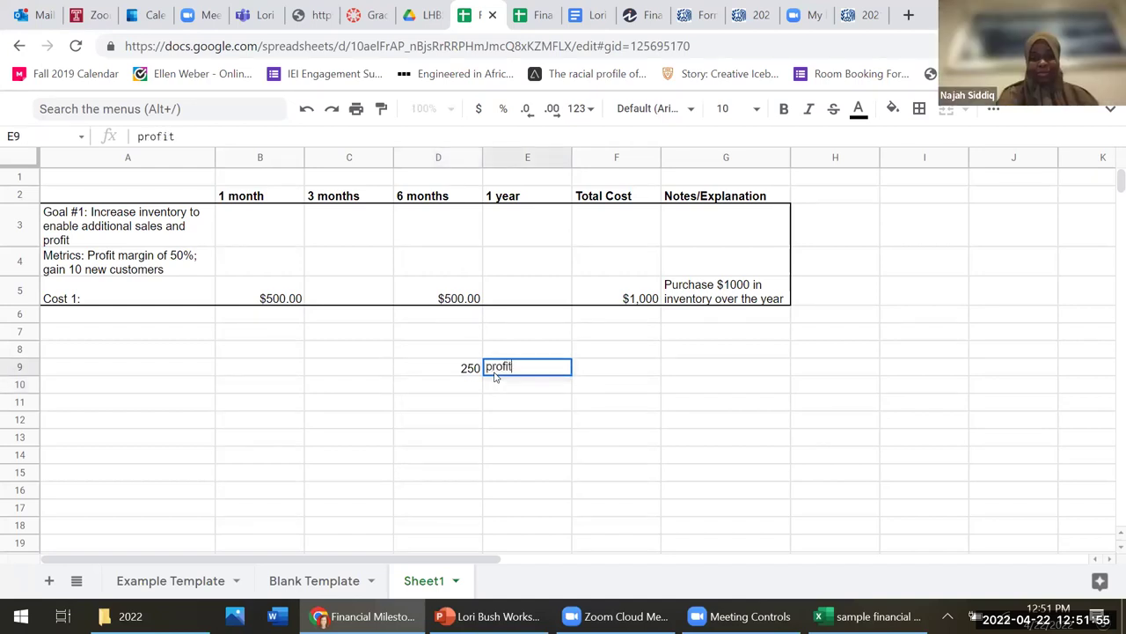
Enter the 3 months metric in C4 on two lines: "Sales of $750" and "Profit of $250".
{"action": "left_click", "coordinate": [315, 262]}
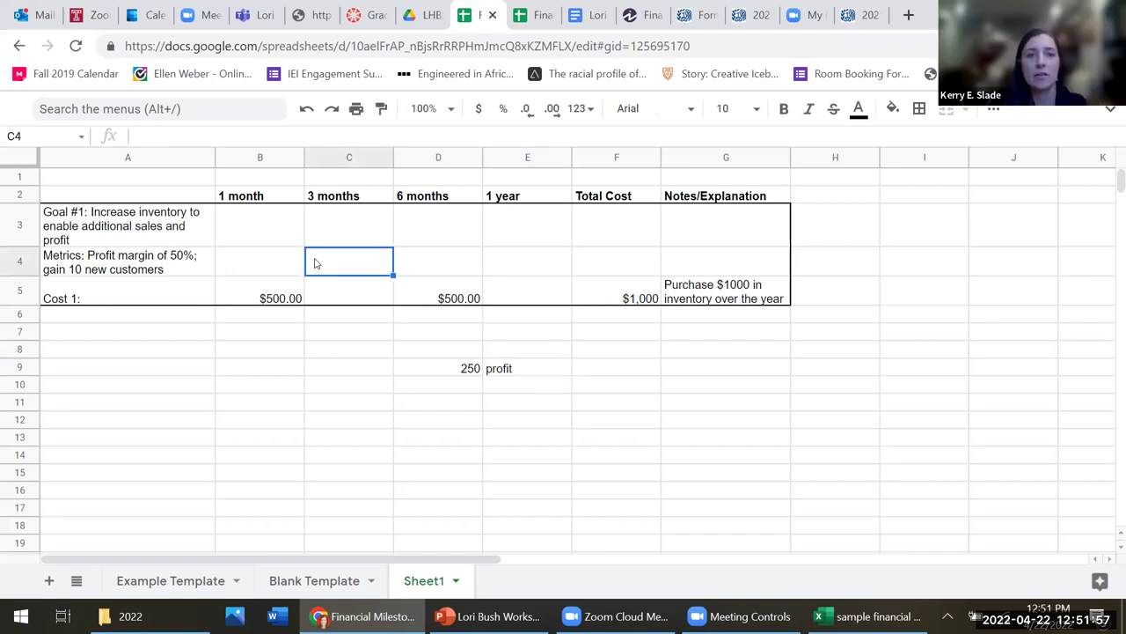
{"action": "type", "text": "Sales of "}
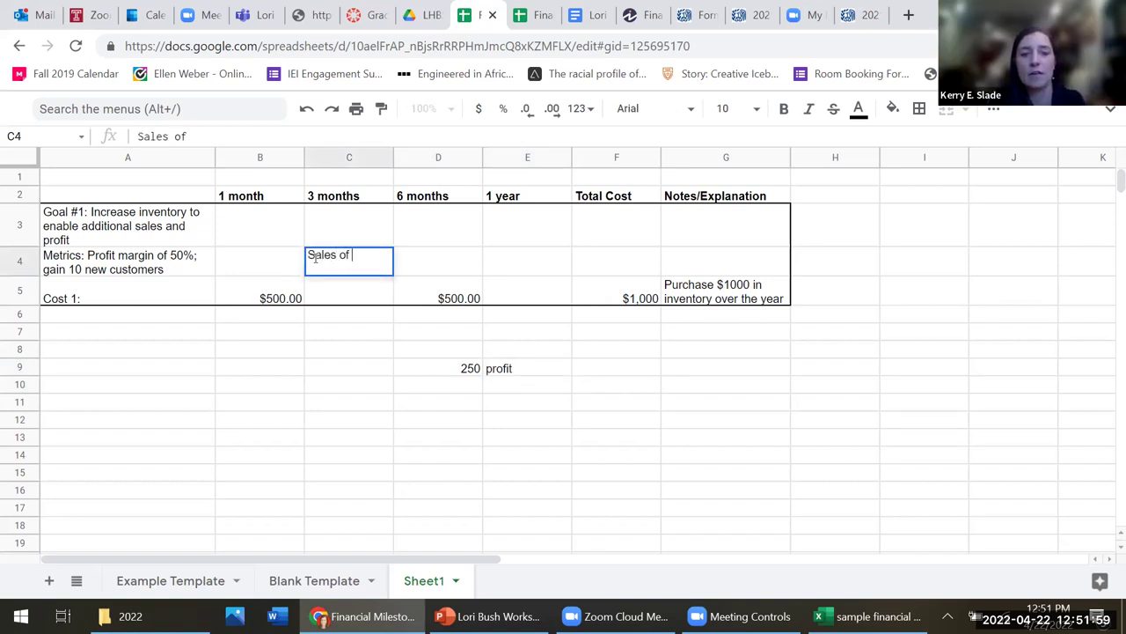
{"action": "type", "text": "$750"}
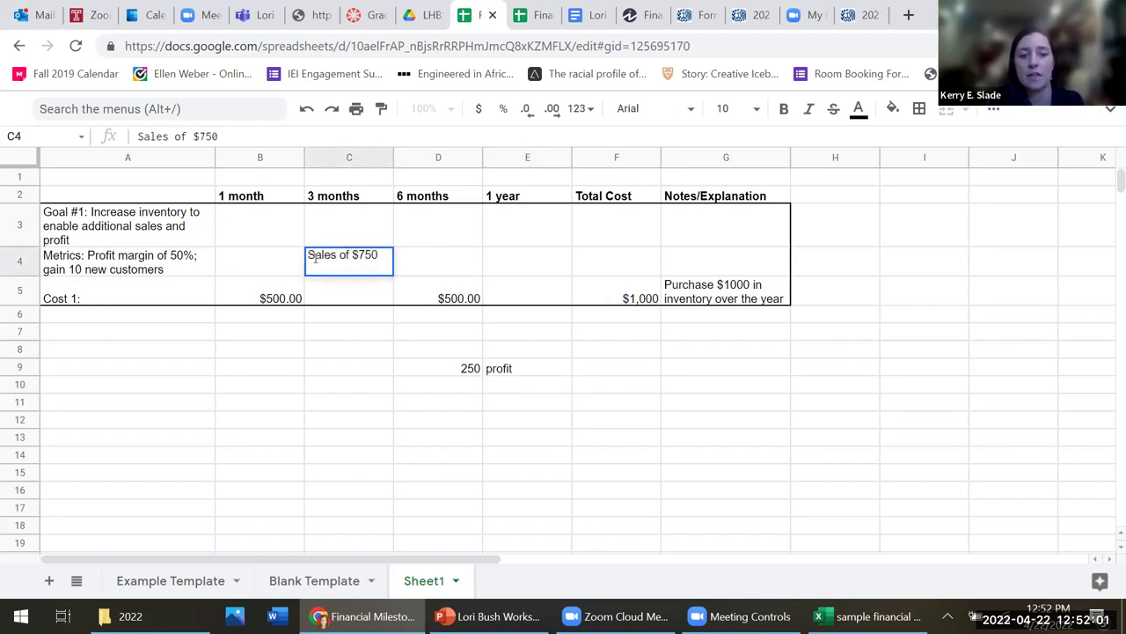
{"action": "key", "text": "ctrl+Return"}
{"action": "type", "text": "Profi"}
{"action": "key", "text": "BackSpace"}
{"action": "type", "text": "fit of "}
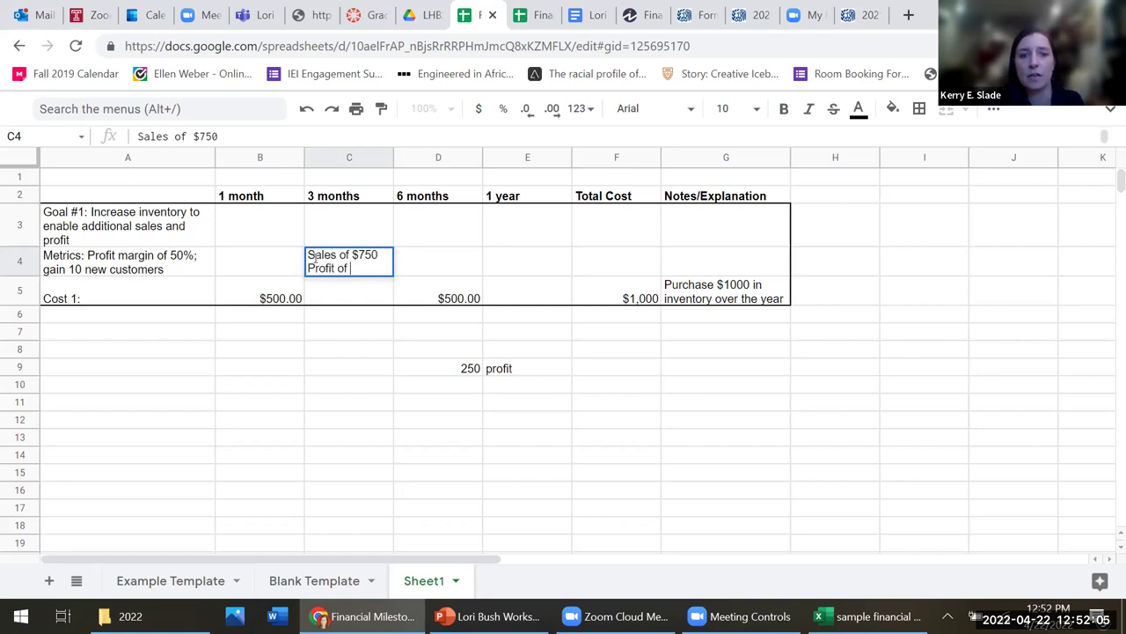
{"action": "type", "text": "$250"}
{"action": "key", "text": "Return"}
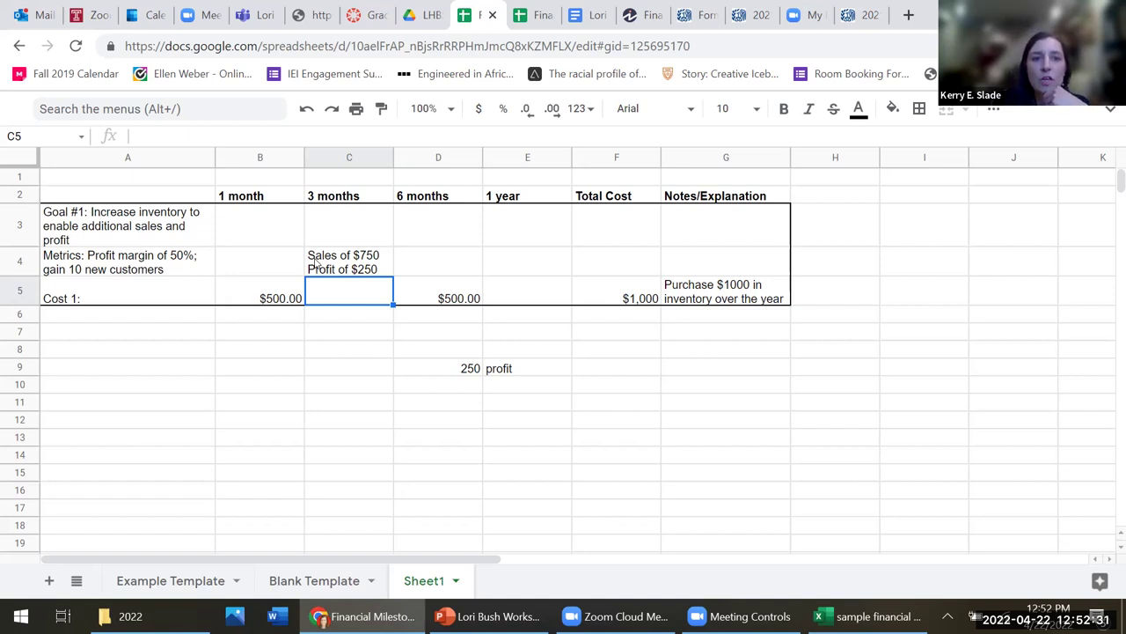
Copy the 3 months sales and profit metric from C4 into the 1 year cell E4.
{"action": "left_click", "coordinate": [605, 267]}
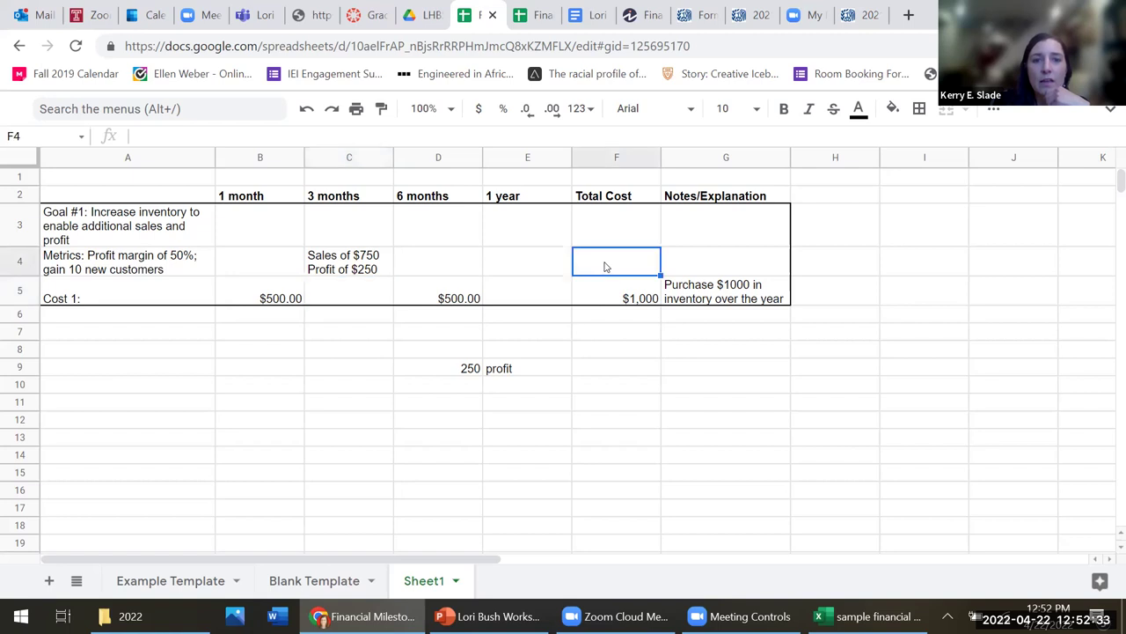
{"action": "left_click", "coordinate": [555, 260]}
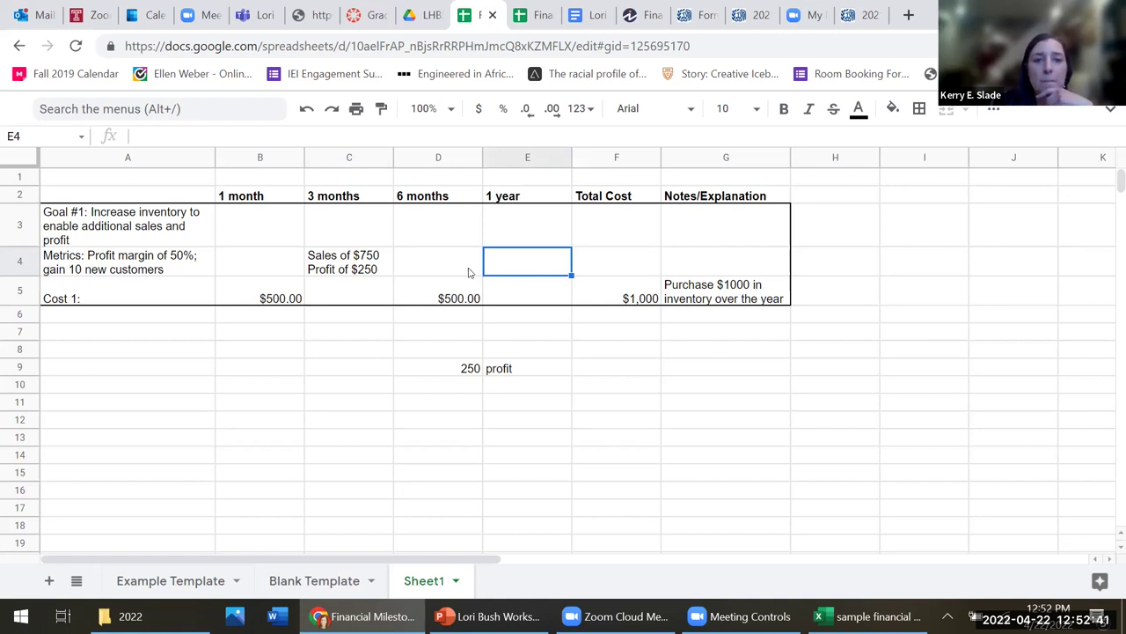
{"action": "left_click", "coordinate": [372, 269]}
{"action": "key", "text": "ctrl+c"}
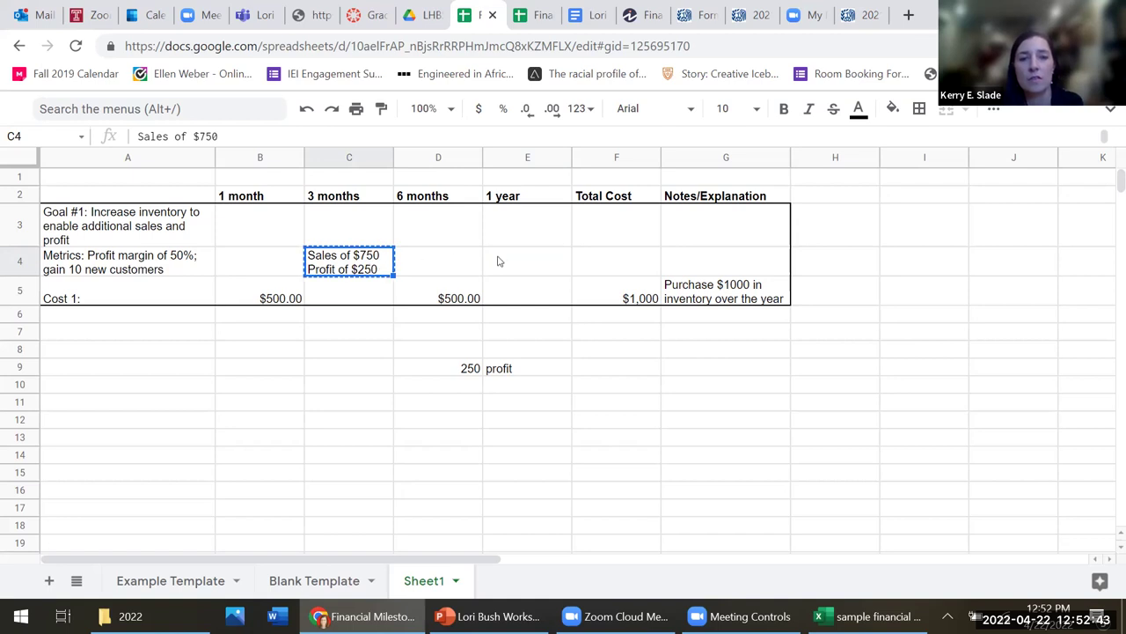
{"action": "left_click", "coordinate": [522, 265]}
{"action": "key", "text": "ctrl+v"}
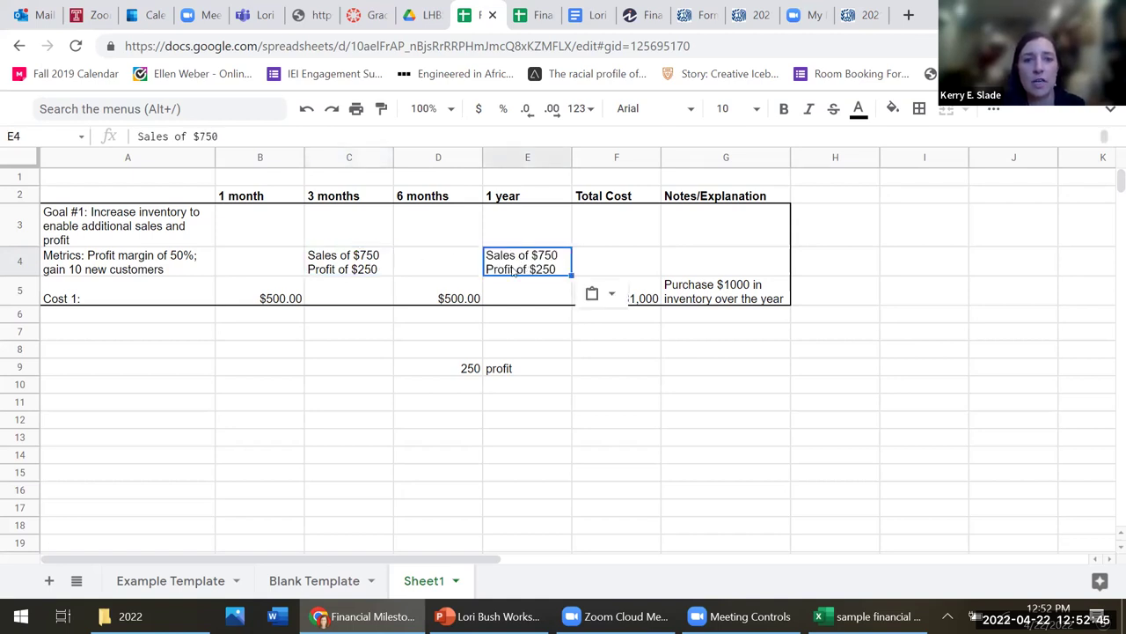
{"action": "left_click", "coordinate": [555, 290]}
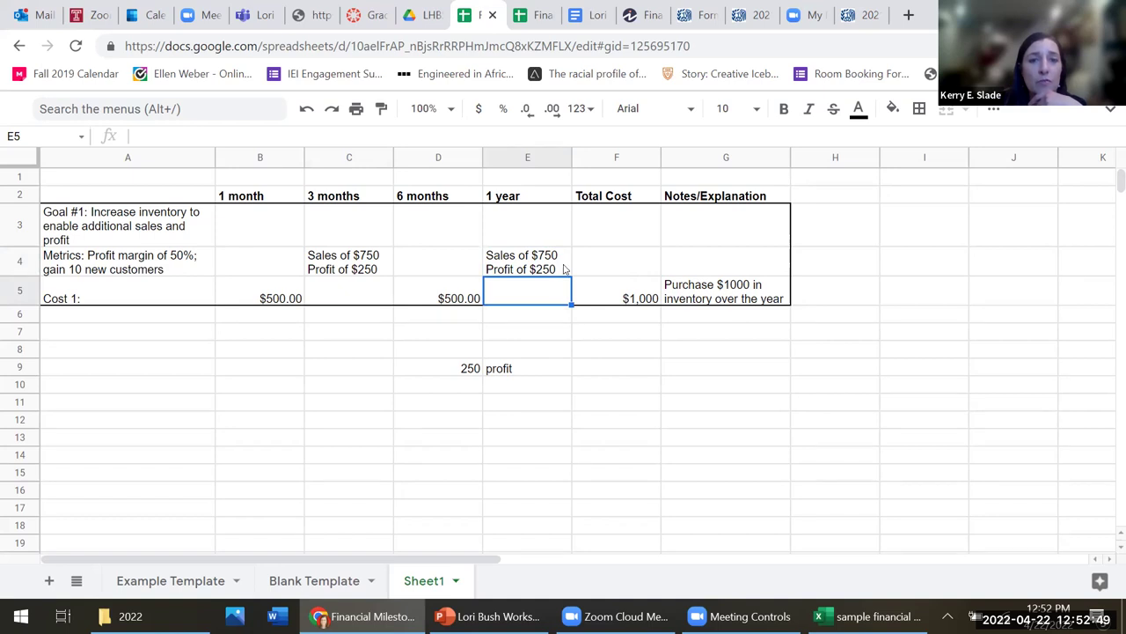
Enter the metrics note "Sales $1500/ 500 profit" in G4 and widen the Notes/Explanation column slightly.
{"action": "left_click", "coordinate": [677, 268]}
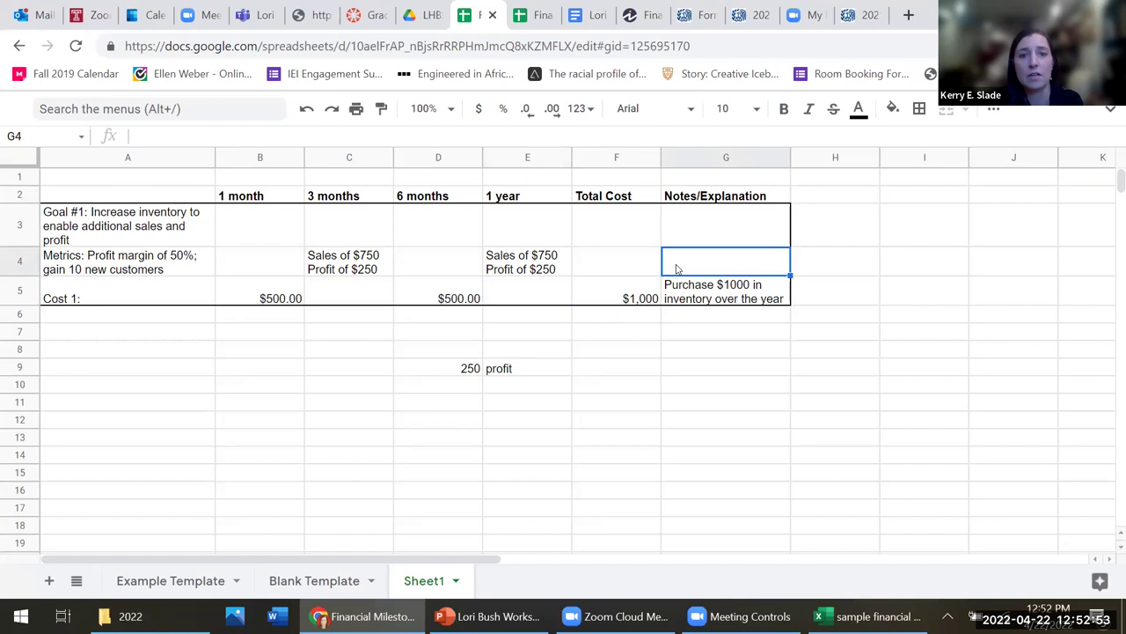
{"action": "type", "text": "Sales "}
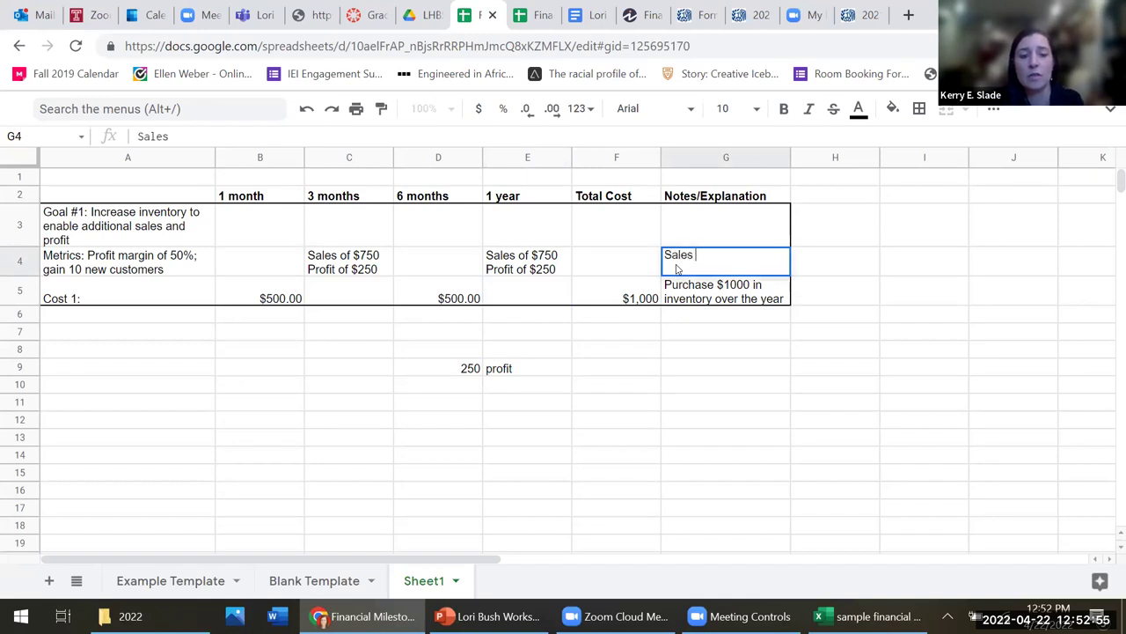
{"action": "type", "text": "$2500"}
{"action": "key", "text": "BackSpace"}
{"action": "key", "text": "BackSpace"}
{"action": "key", "text": "BackSpace"}
{"action": "key", "text": "BackSpace"}
{"action": "type", "text": "1500/"}
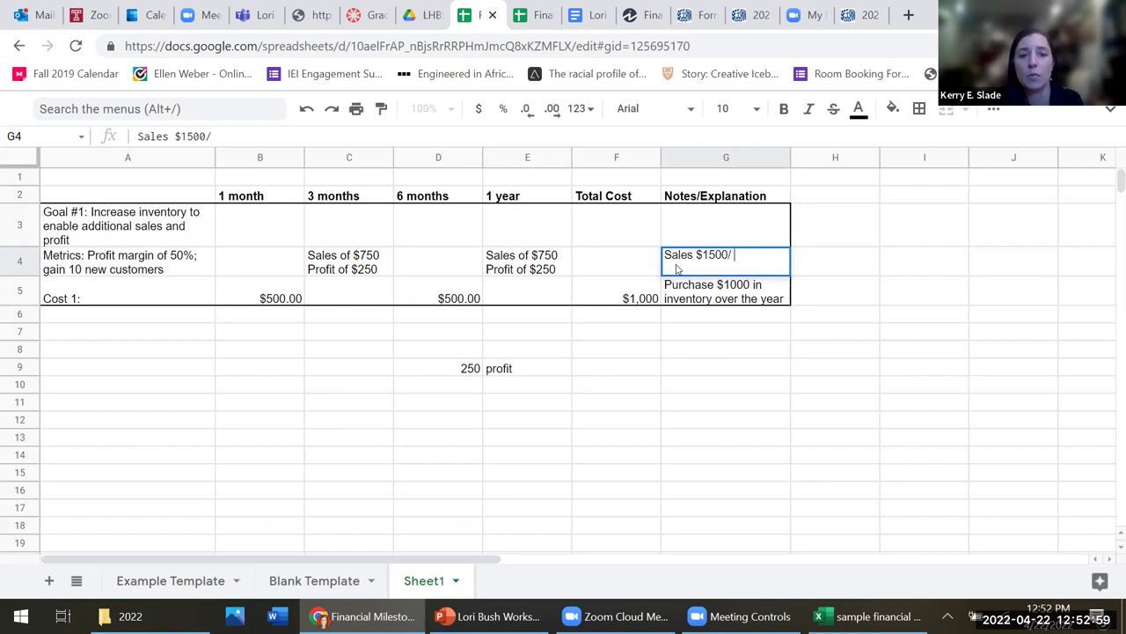
{"action": "type", "text": " 500 profit"}
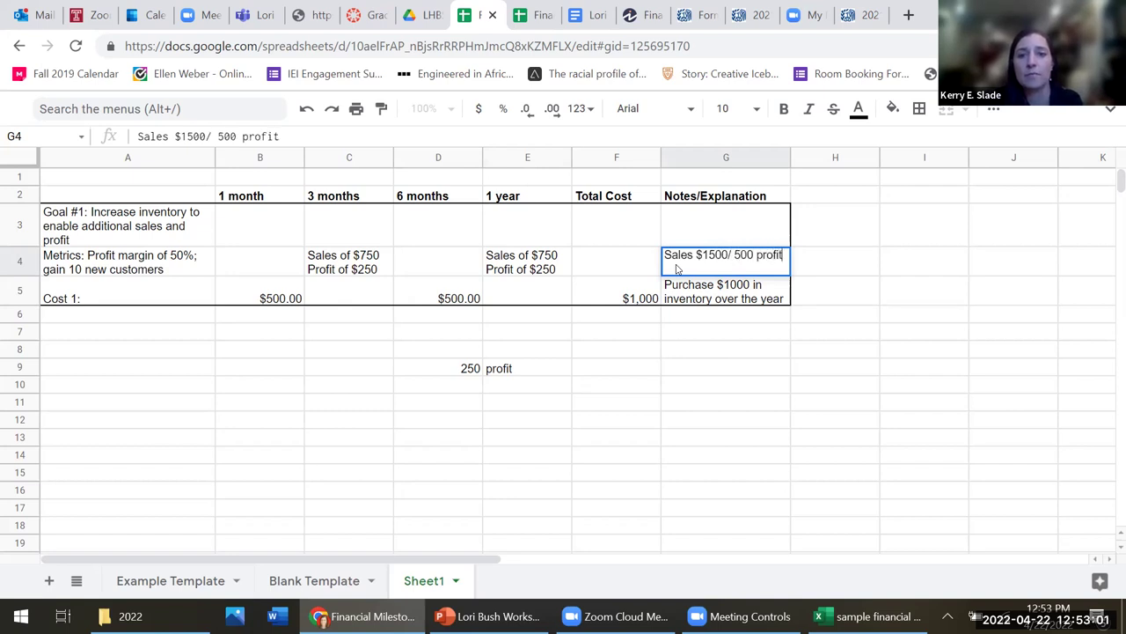
{"action": "key", "text": "Return"}
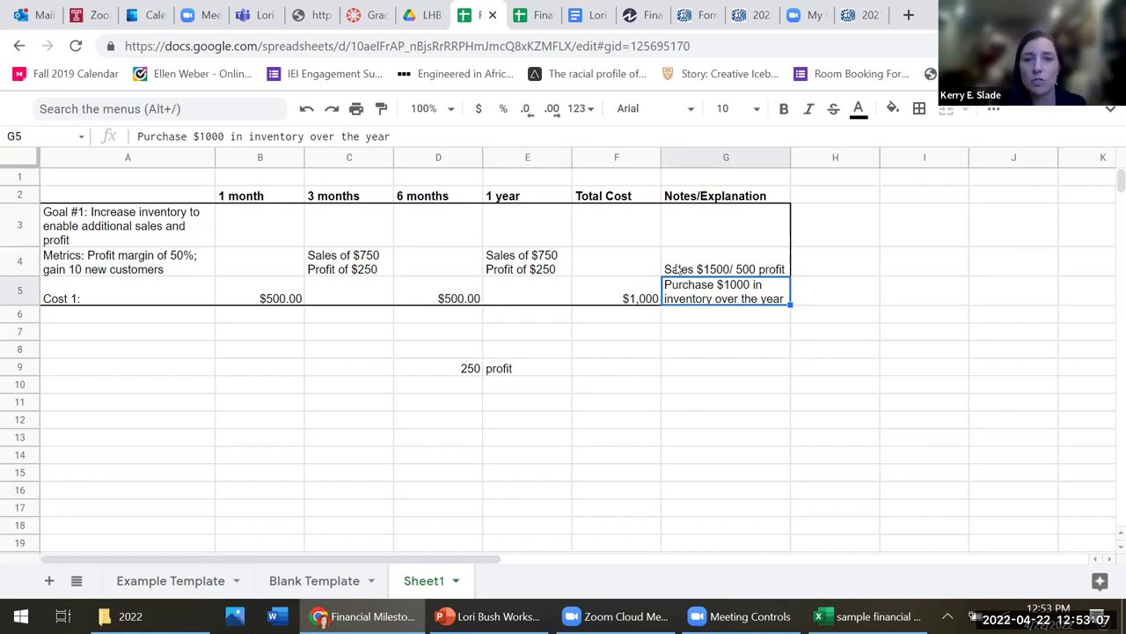
{"action": "left_click_drag", "start_coordinate": [788, 159], "coordinate": [828, 158]}
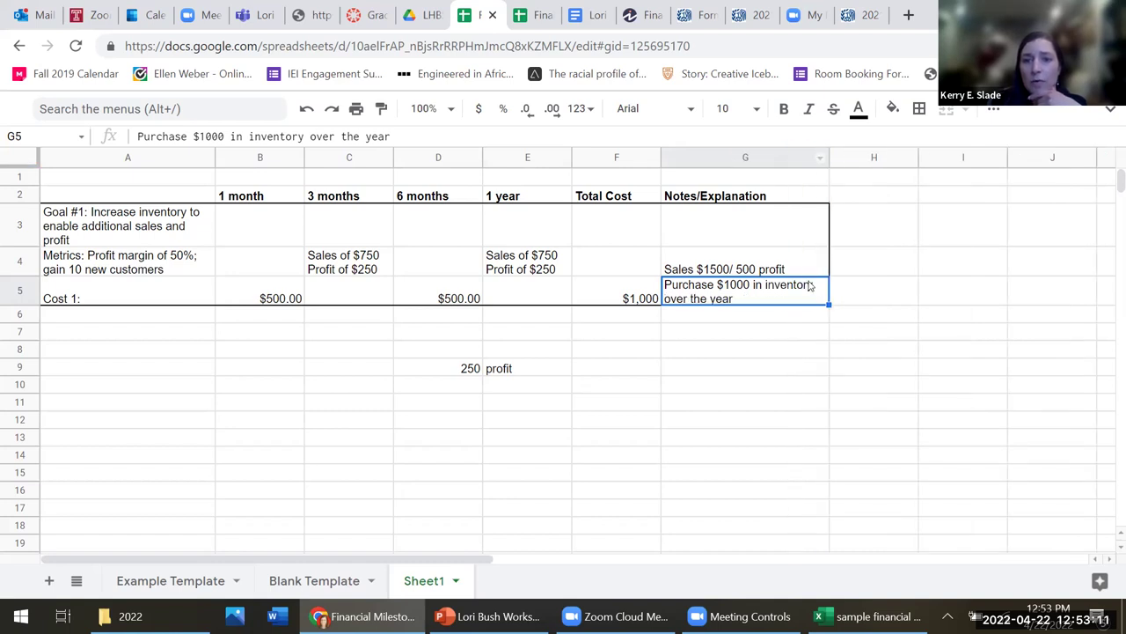
{"action": "left_click", "coordinate": [809, 331]}
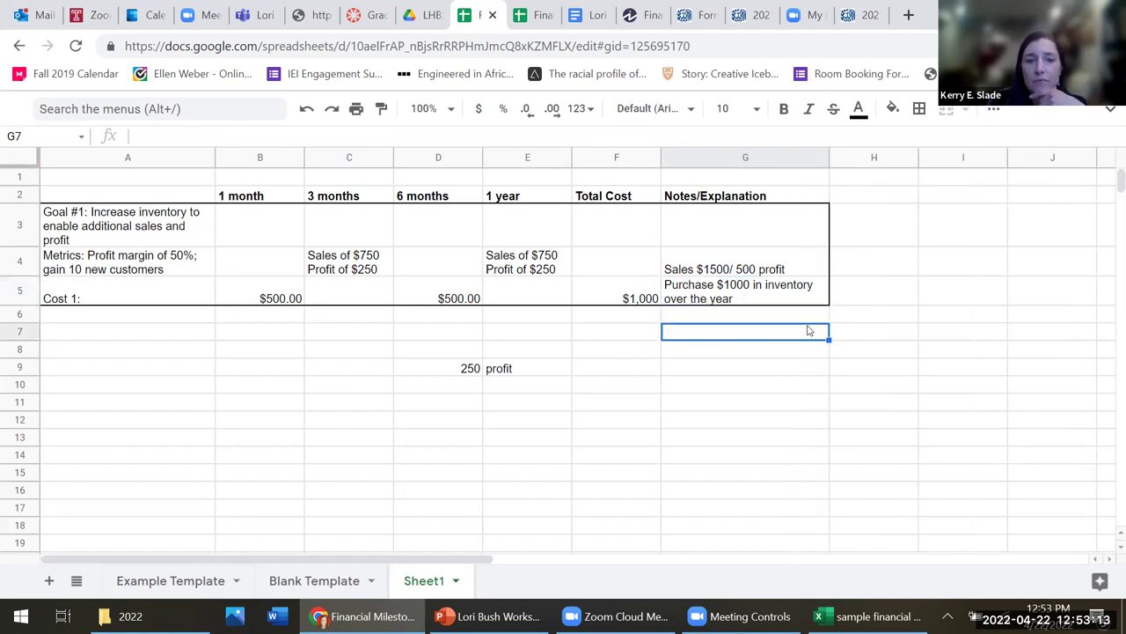